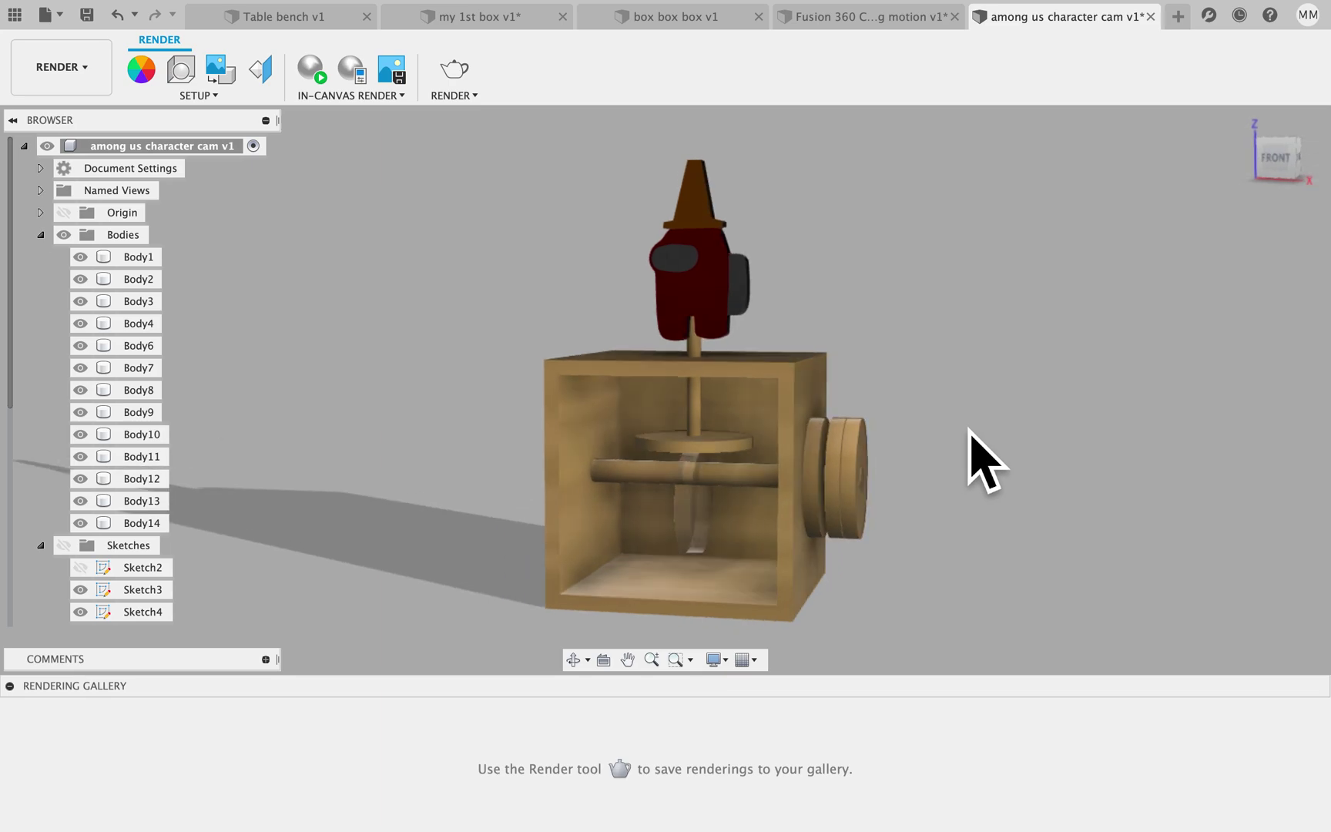
- Examine the finished cam toy model from several angles as a reference for the build
shift+scroll(1003, 453, right, 3)
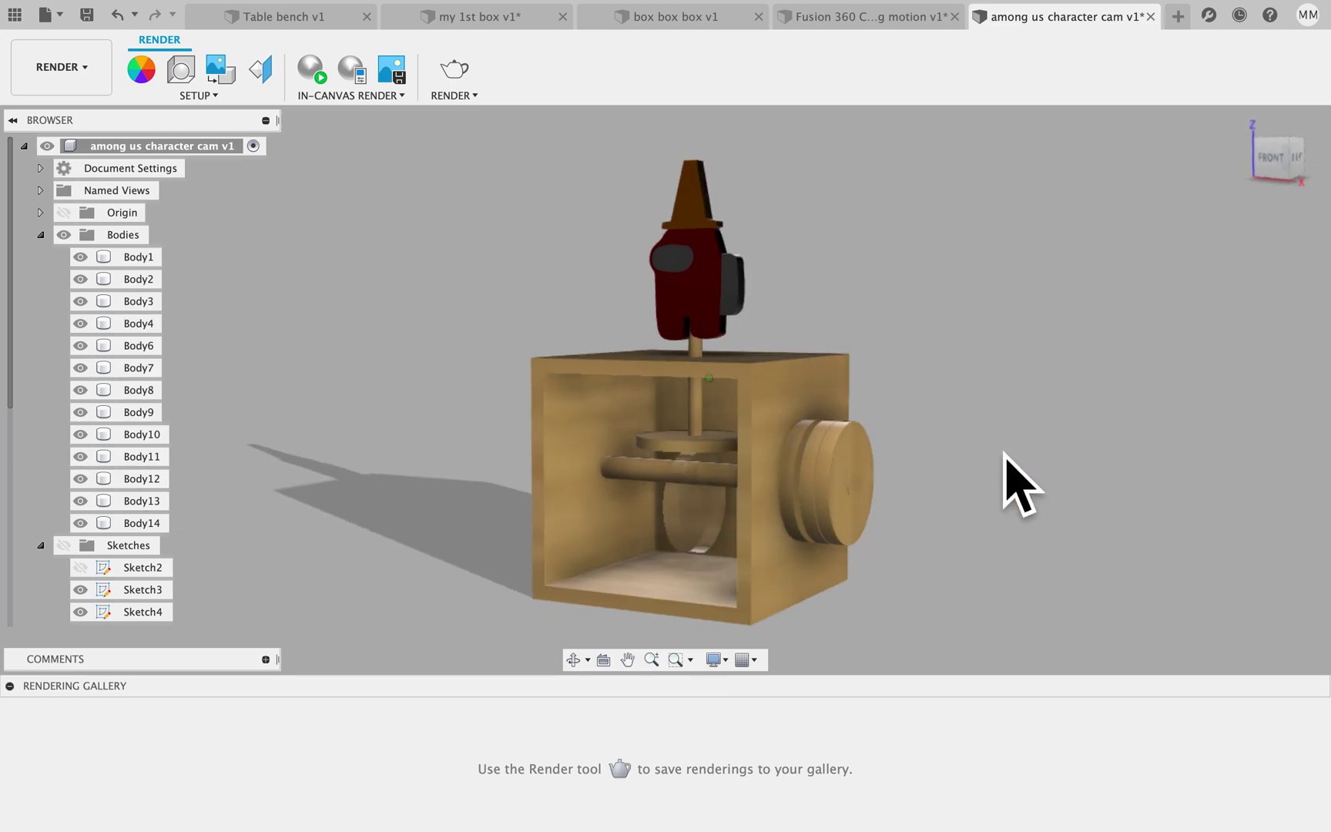
shift+scroll(1004, 453, down, 4)
shift+scroll(1004, 453, left, 5)
shift+scroll(1004, 453, left, 3)
shift+scroll(1004, 453, up, 2)
shift+scroll(1004, 453, right, 6)
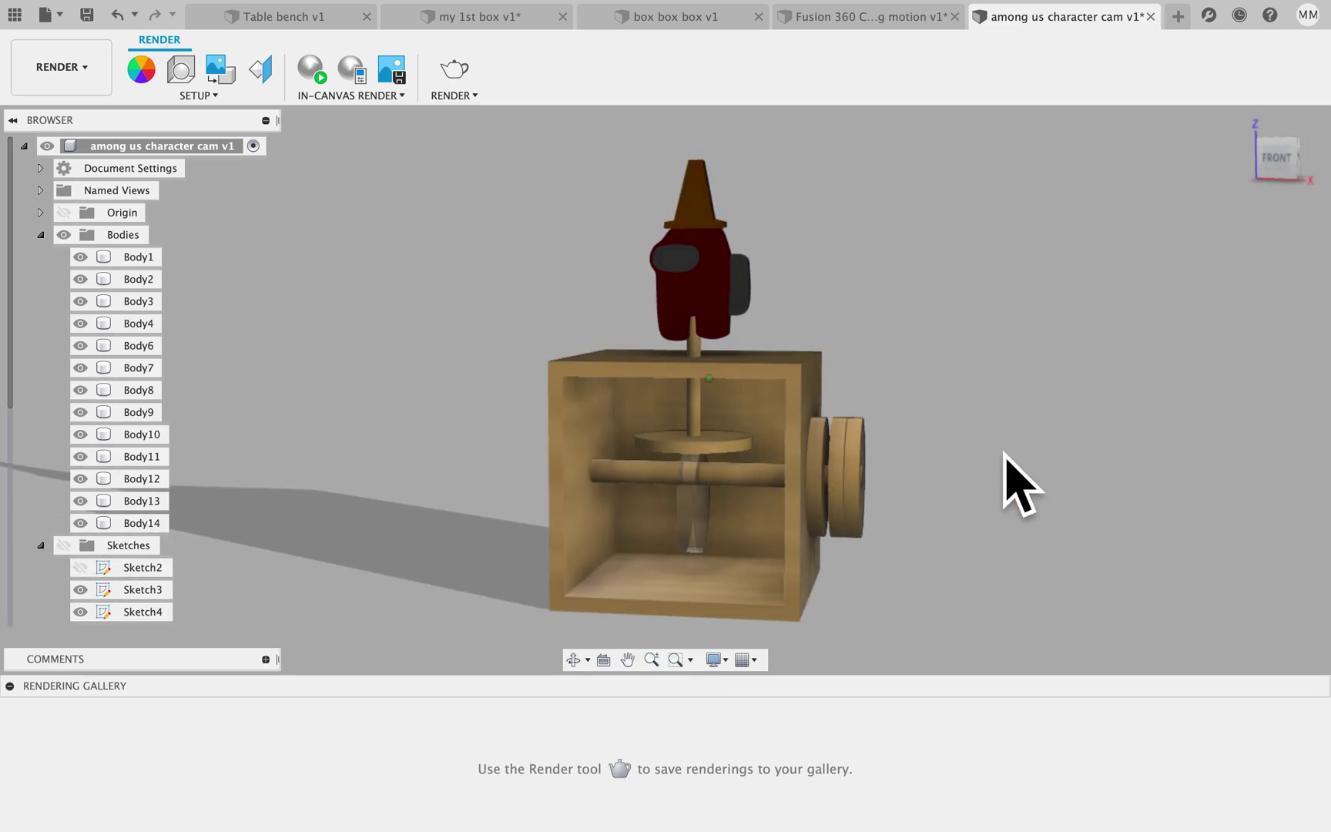
- Start a new design and show its origin planes
click(68, 21)
click(84, 41)
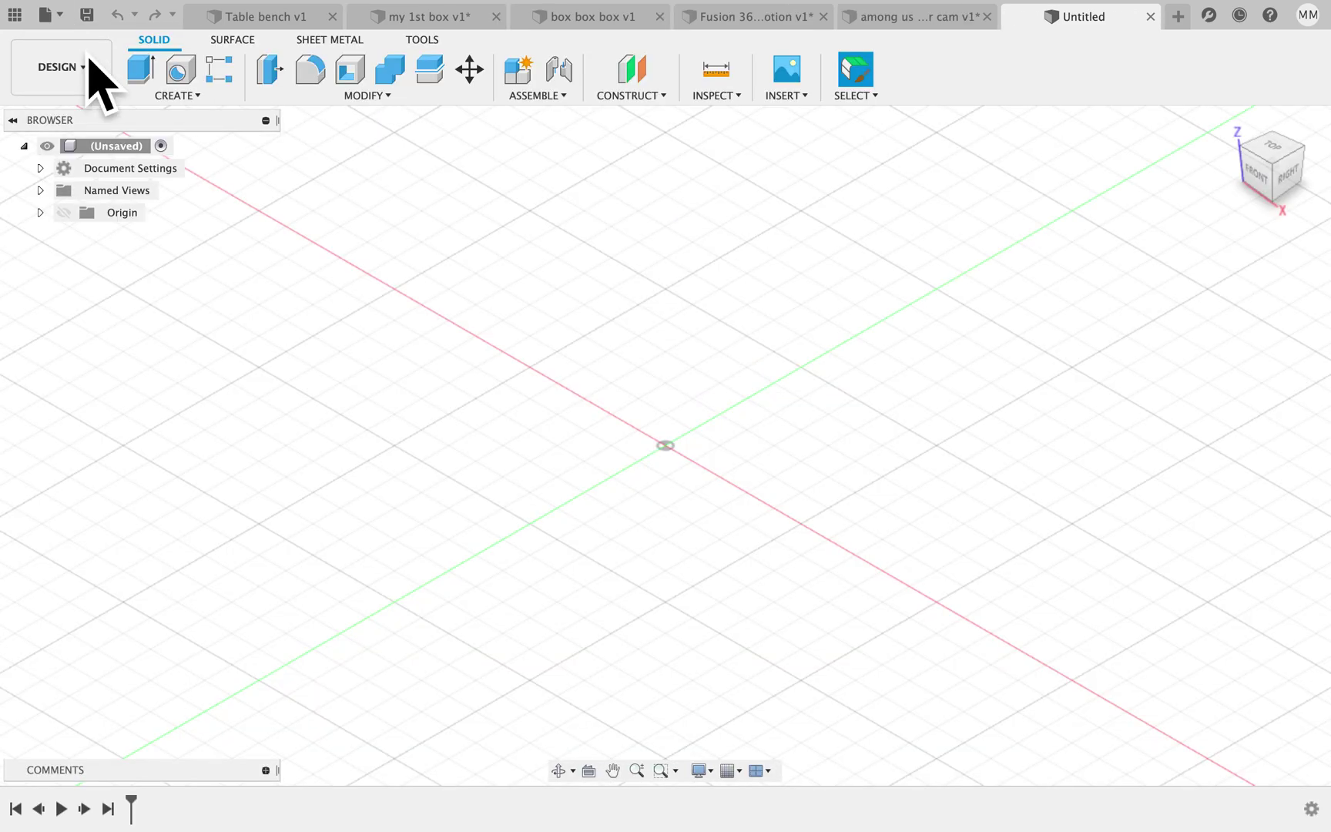
click(64, 213)
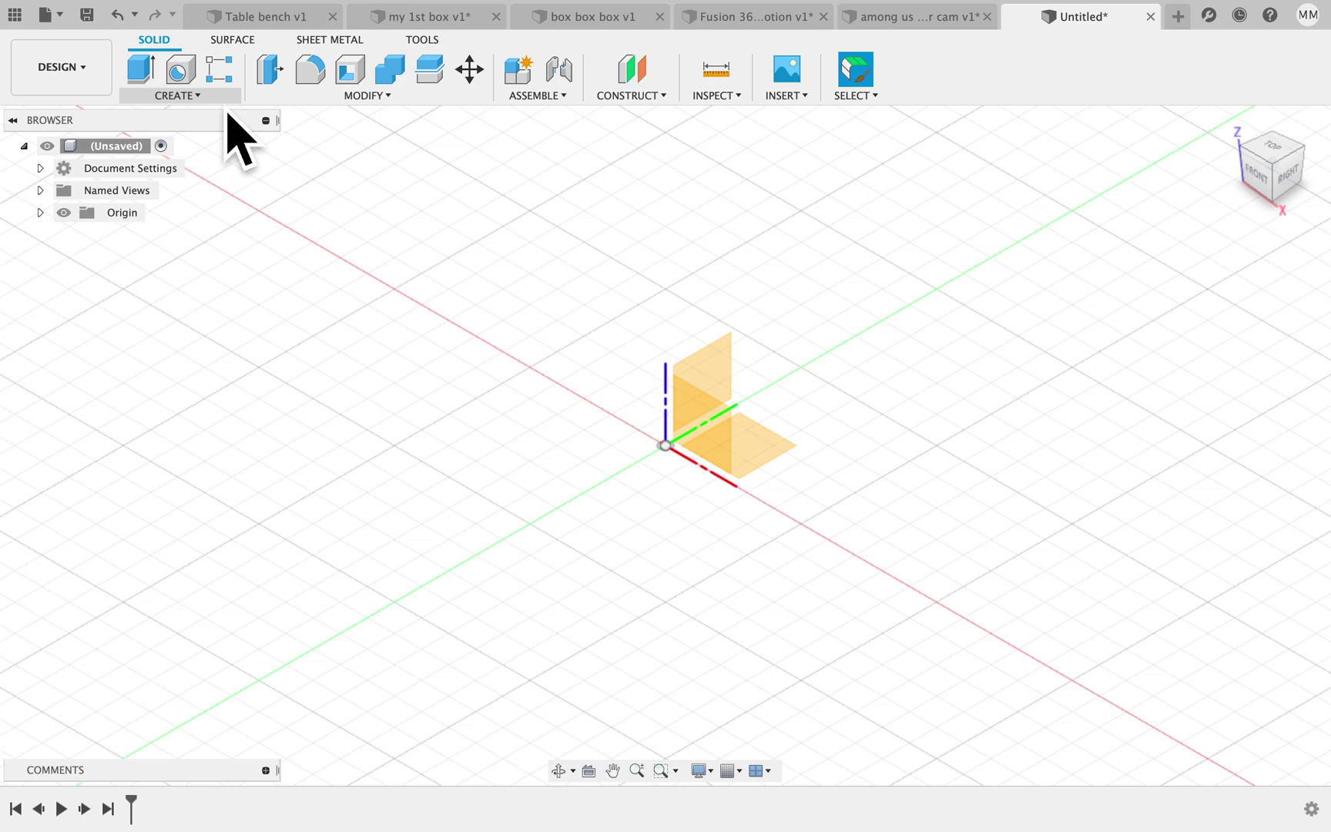
- Create a 50 mm solid cube on the horizontal plane with one corner at the origin
click(177, 95)
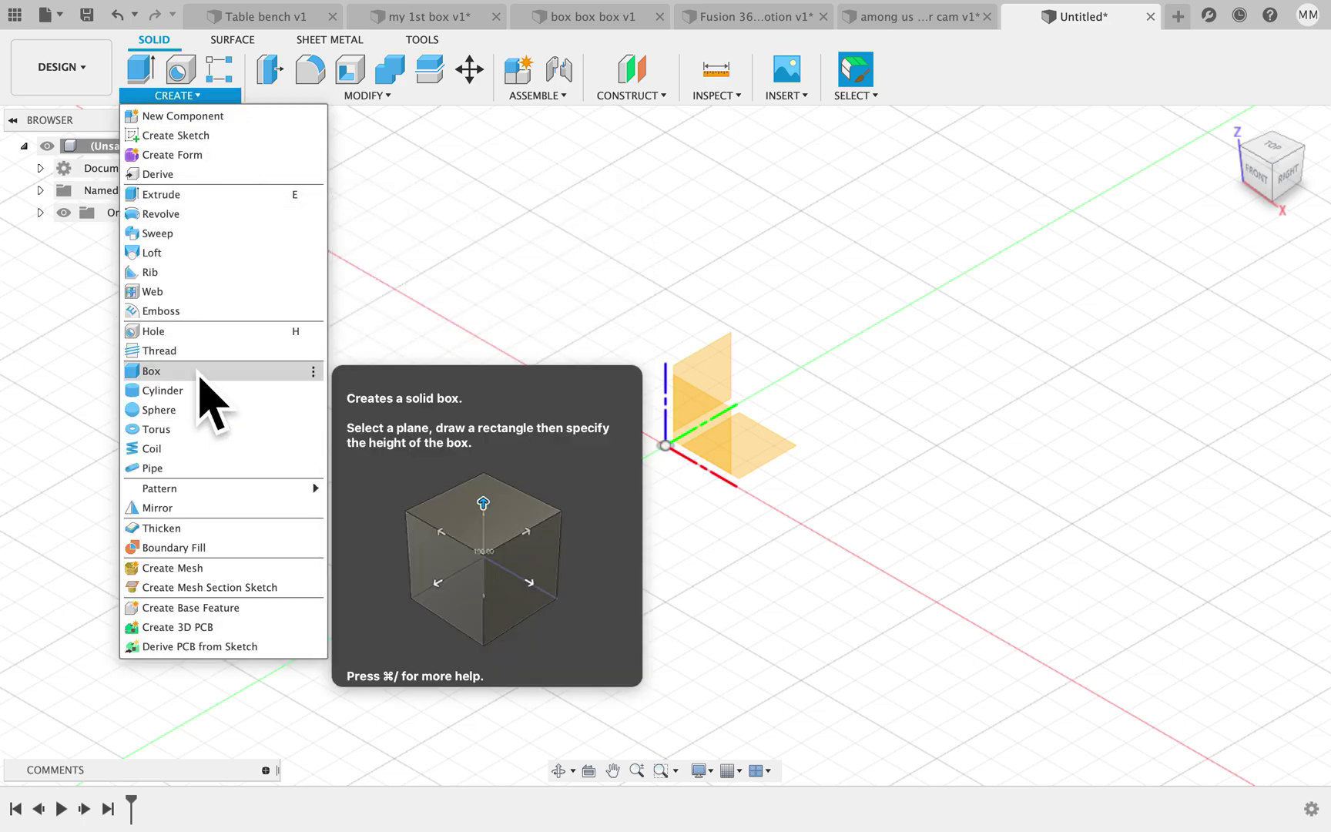
click(199, 372)
click(676, 456)
click(667, 447)
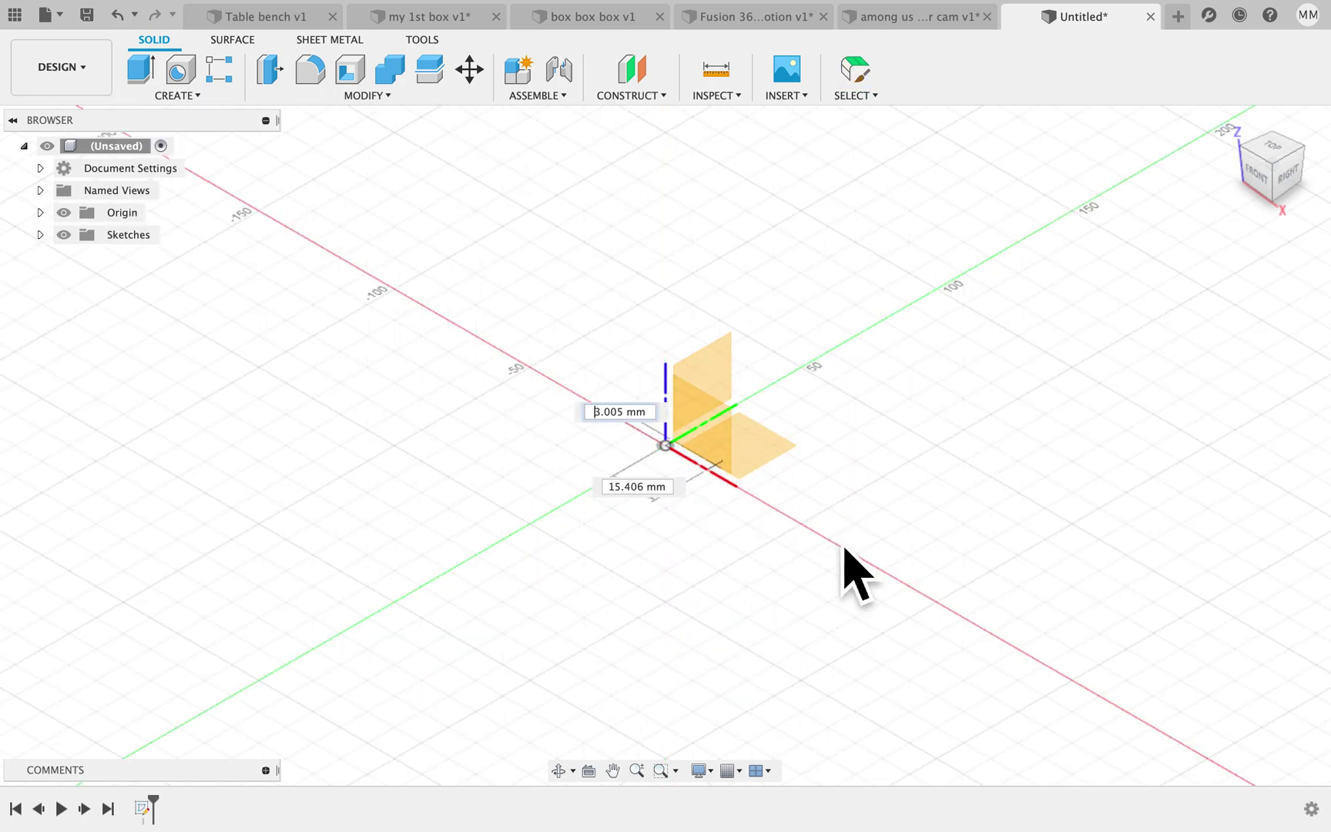
click(937, 456)
text(50)
key(Return)
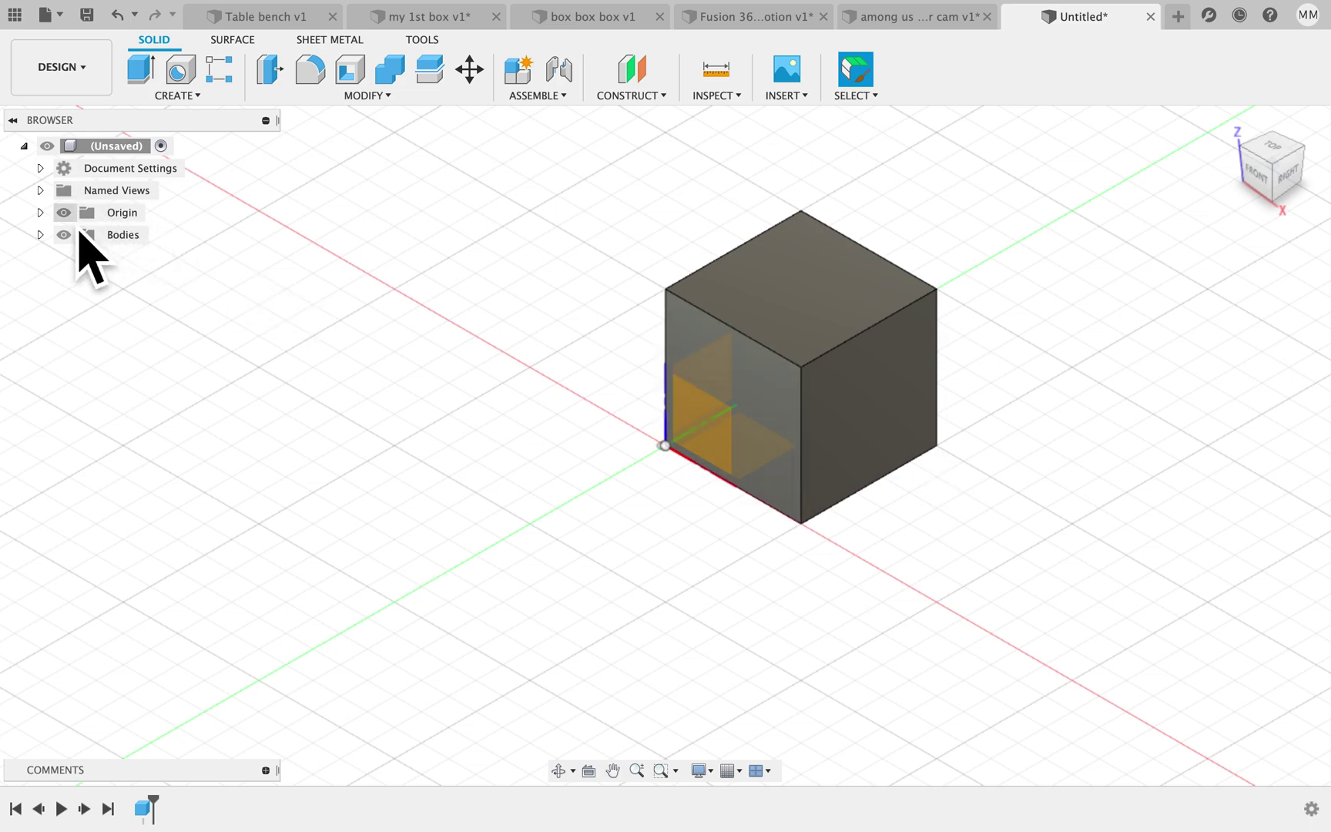
- Hide the origin planes and shell the cube with 3 mm inside thickness, removing its front face
shift+scroll(486, 429, left, 5)
shift+scroll(486, 428, right, 3)
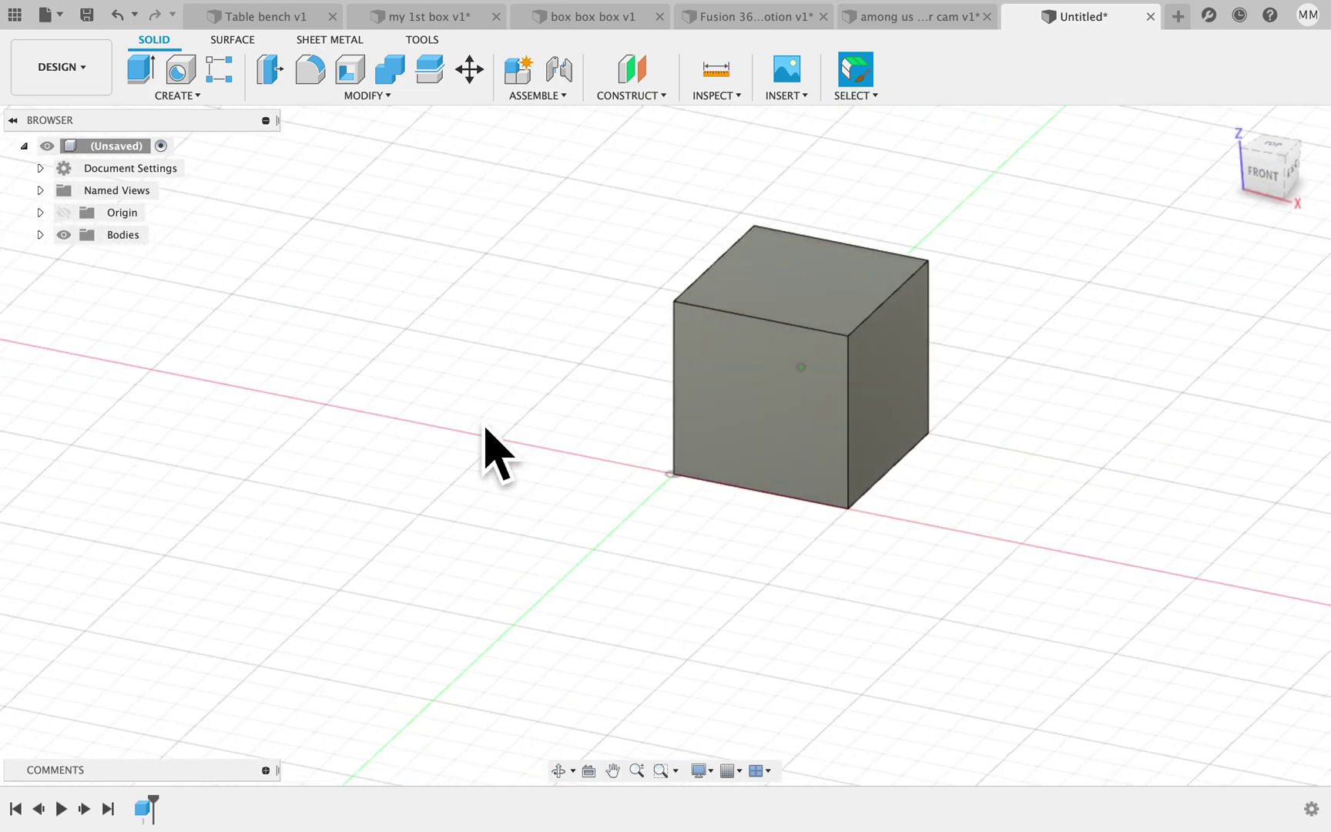
click(347, 99)
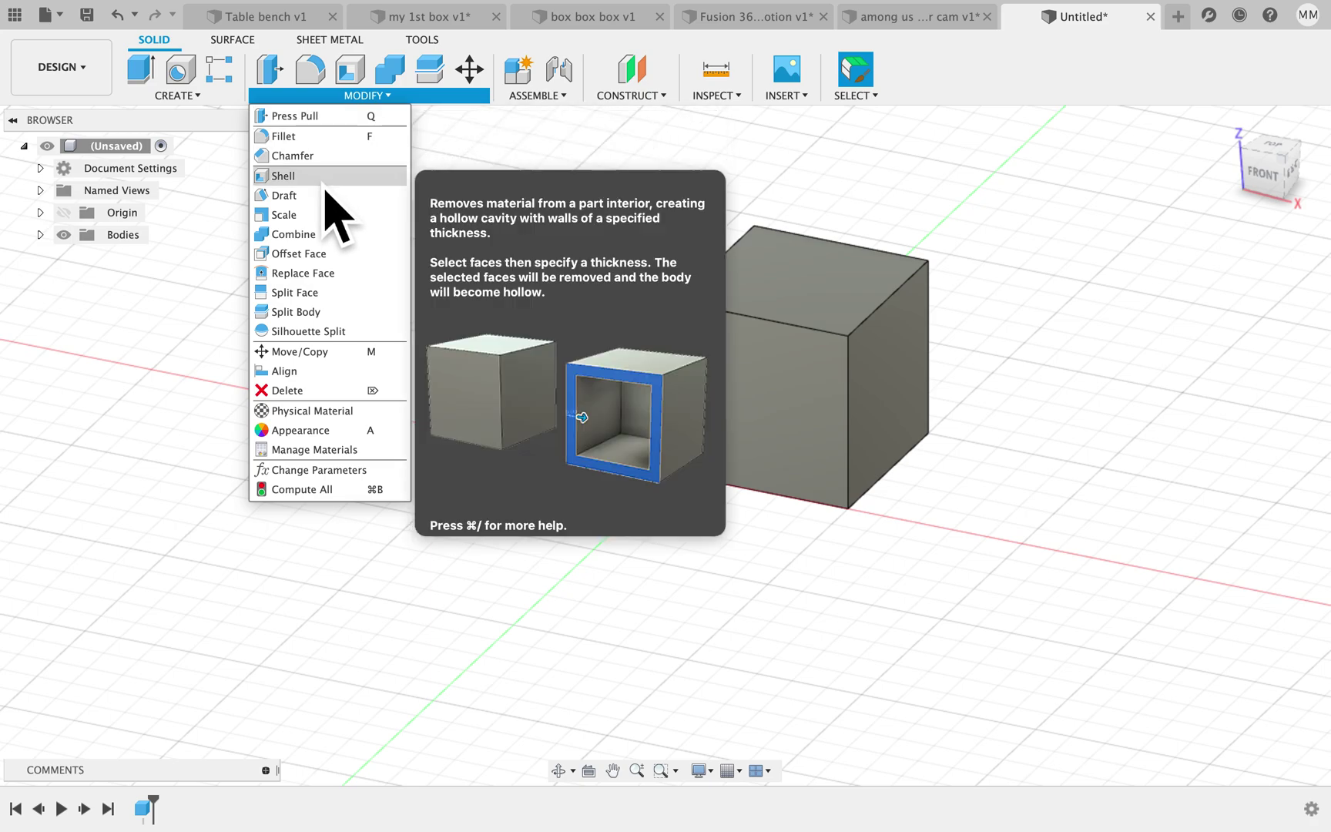
click(325, 190)
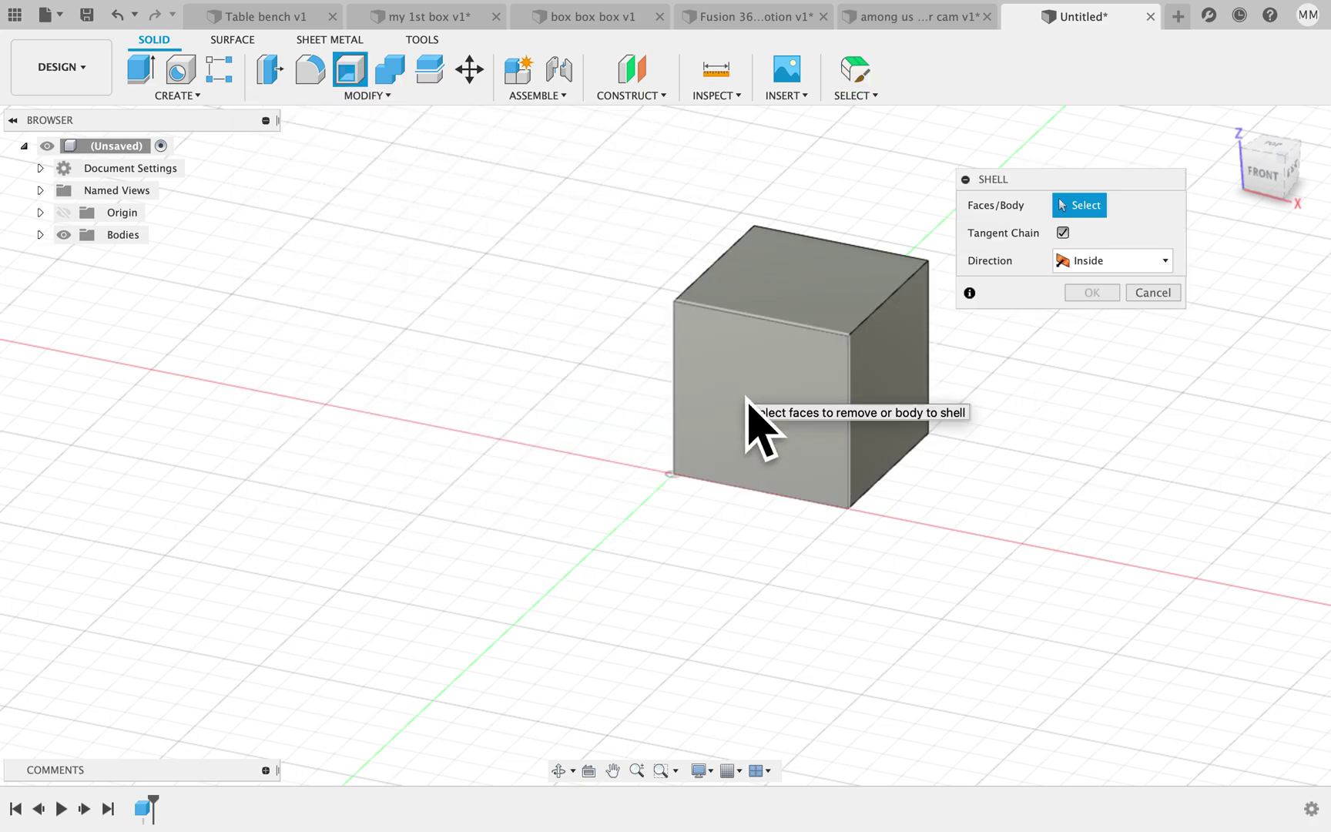
click(746, 400)
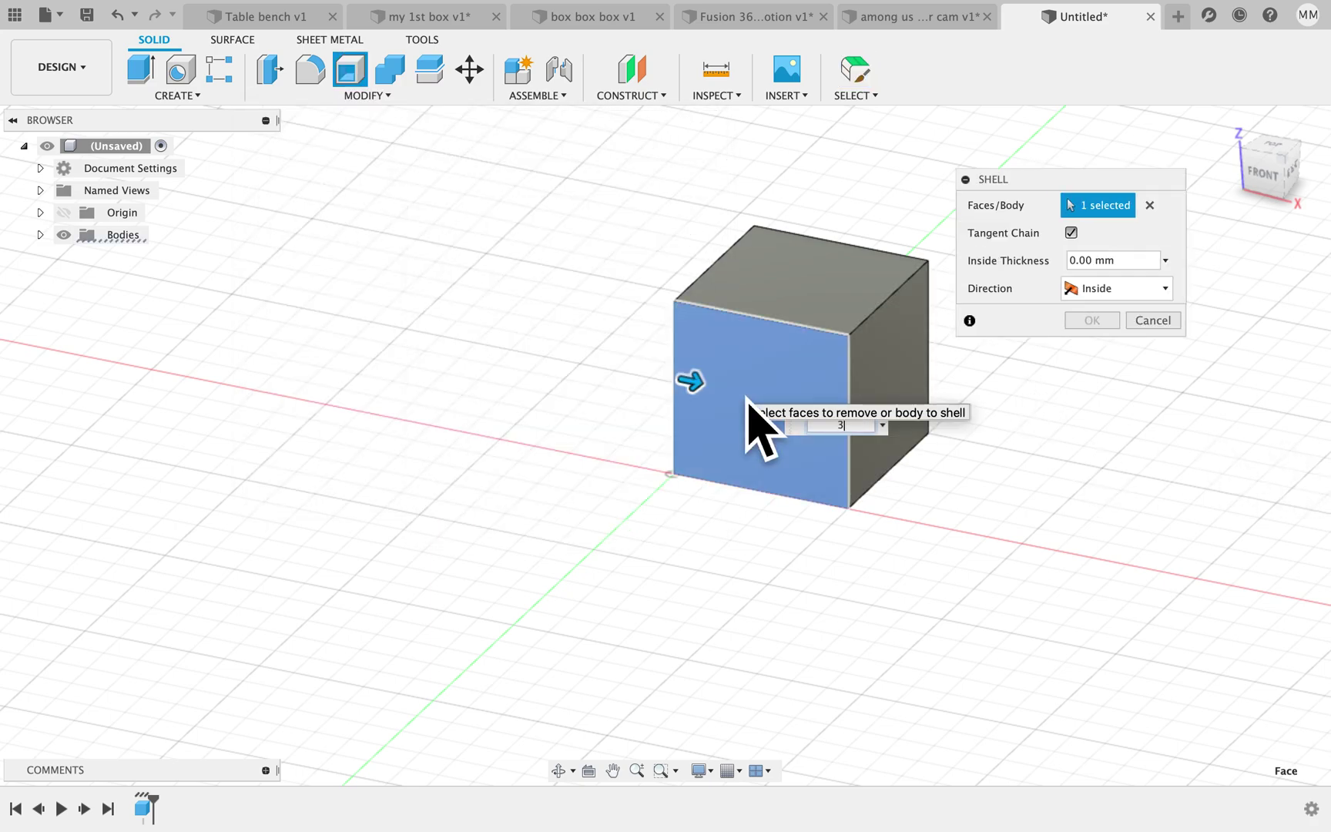
key(Return)
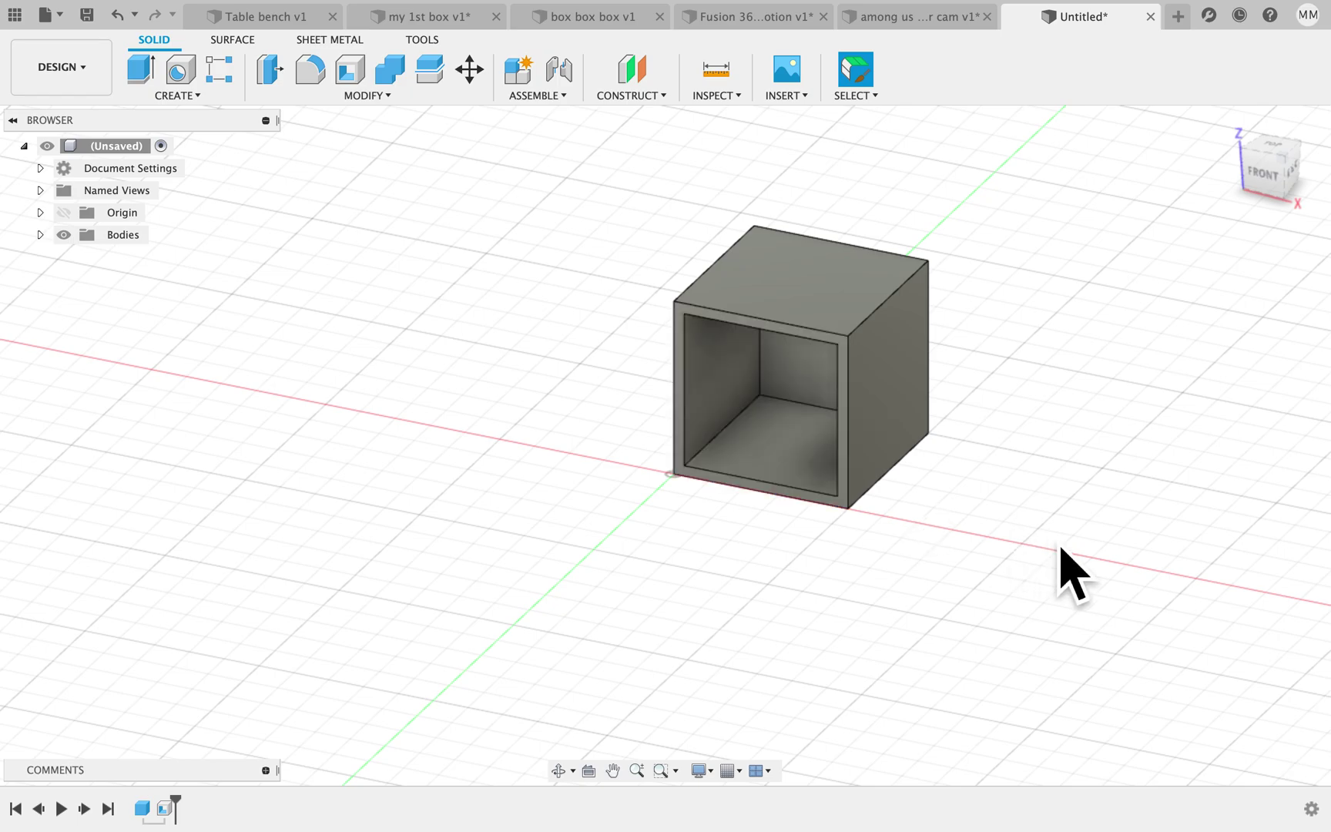
- Sketch a 7 mm diameter circle at the centre of the box's right face
shift+scroll(1061, 548, down, 5)
shift+scroll(1061, 548, up, 3)
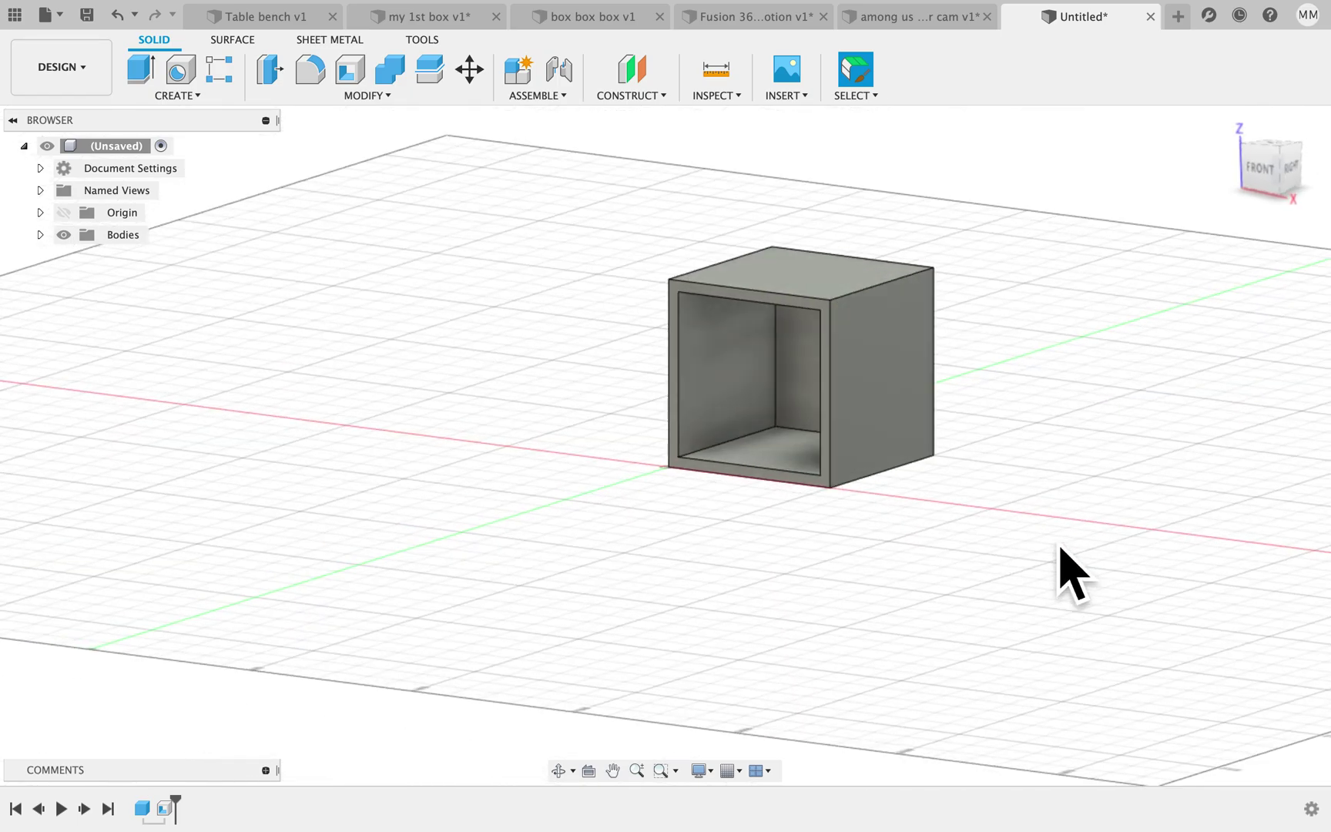
click(208, 98)
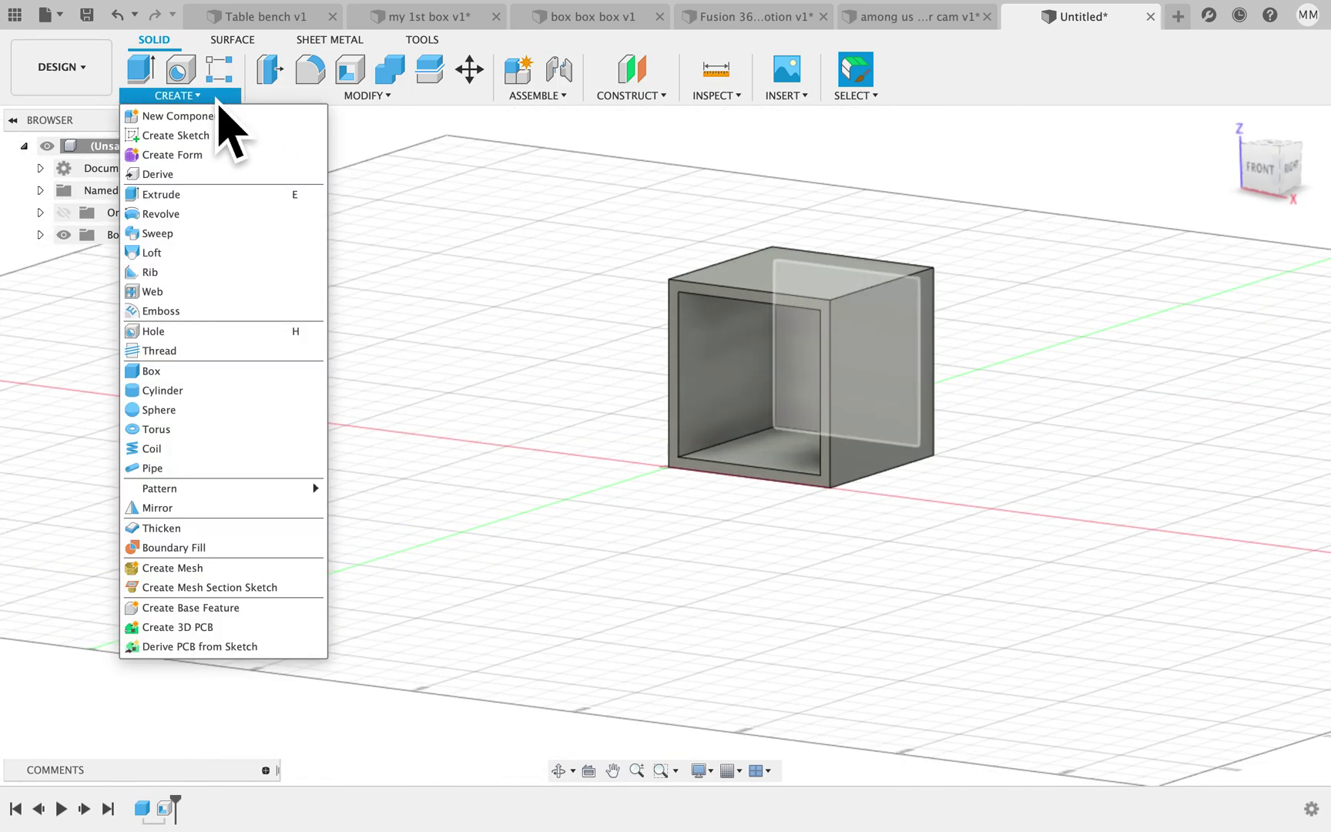
click(197, 136)
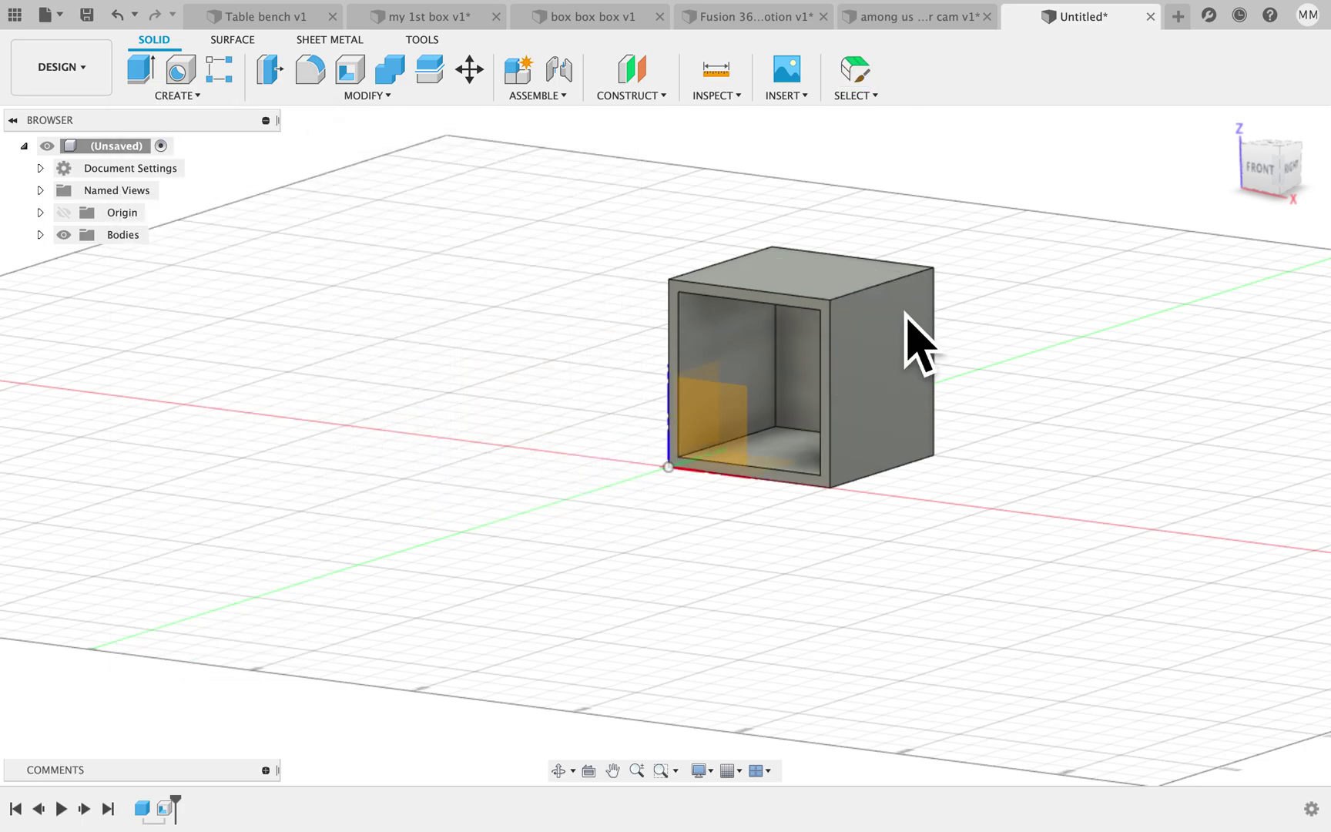
click(913, 389)
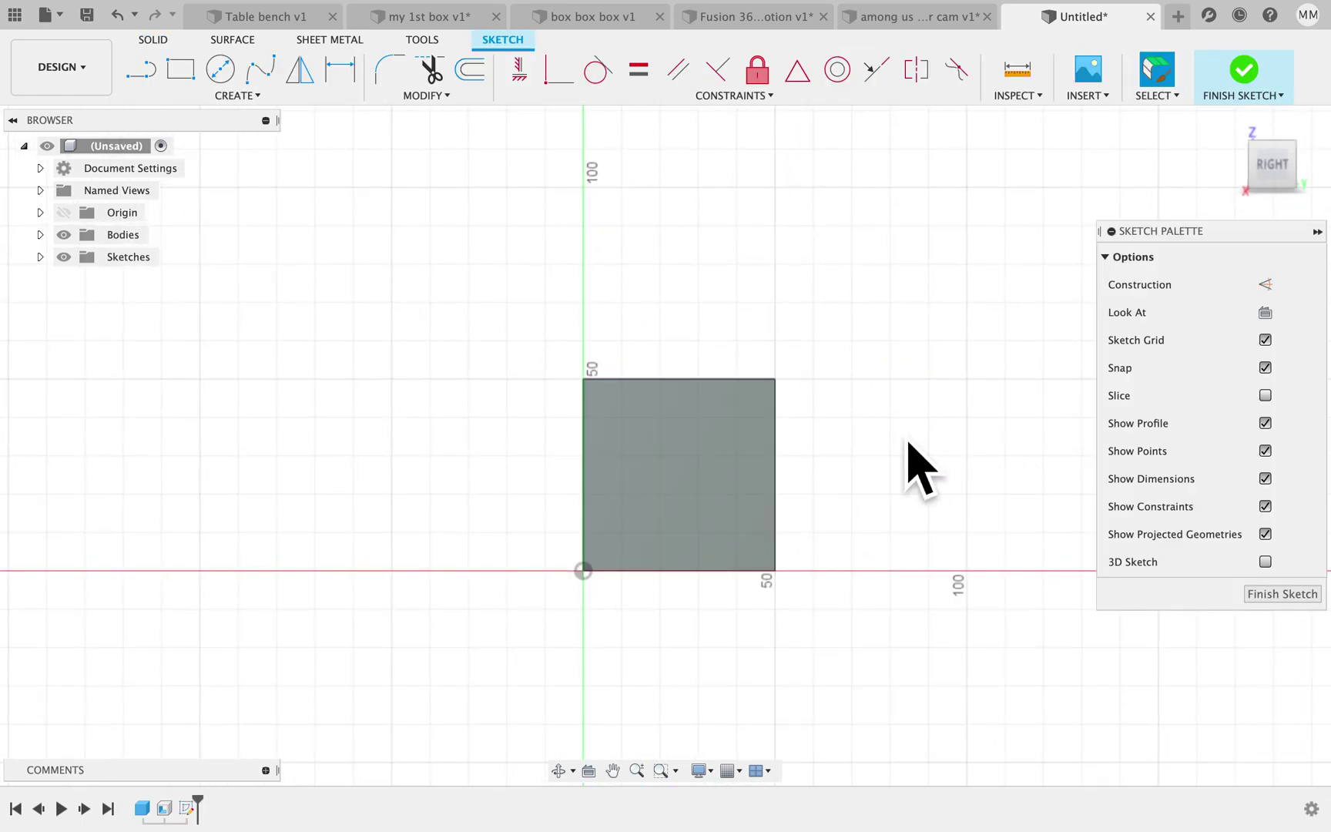
key(c)
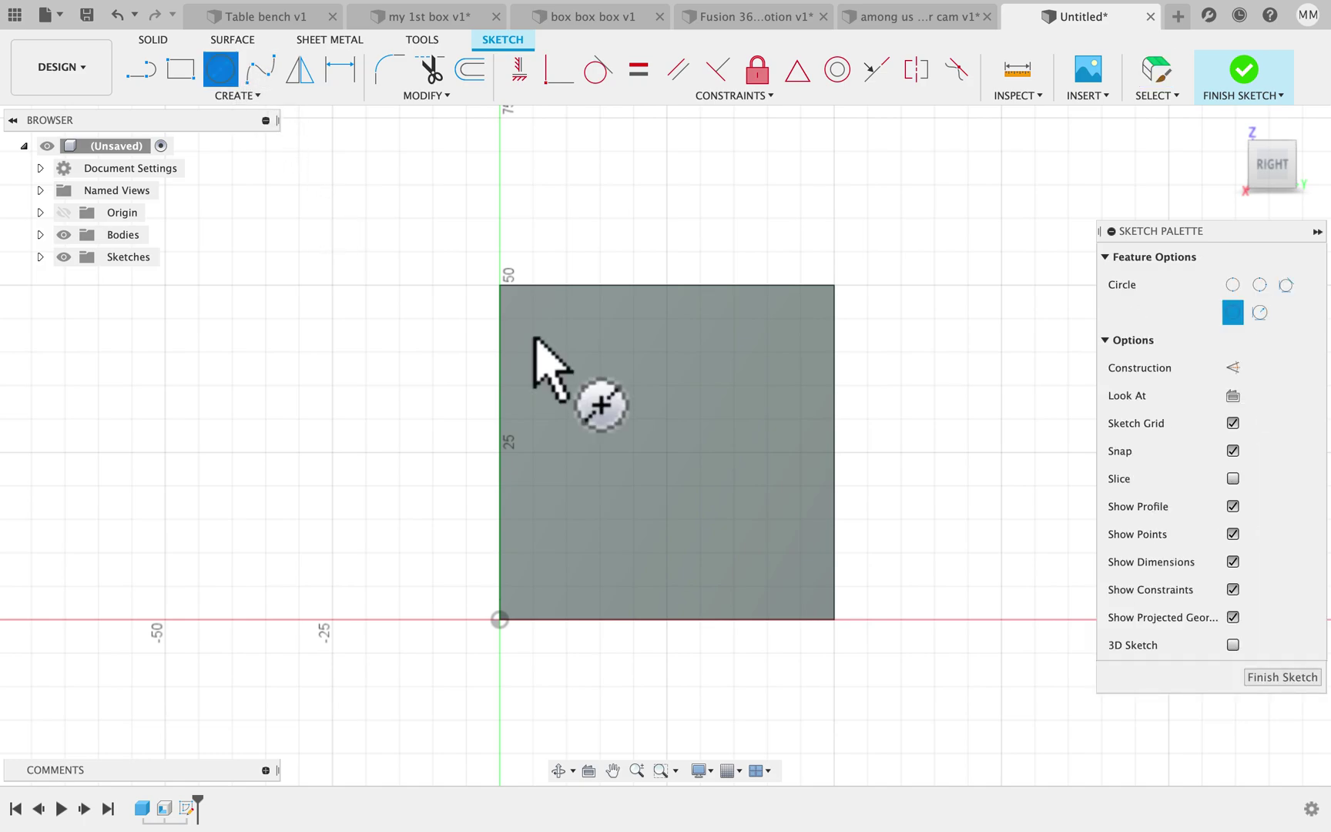
click(668, 452)
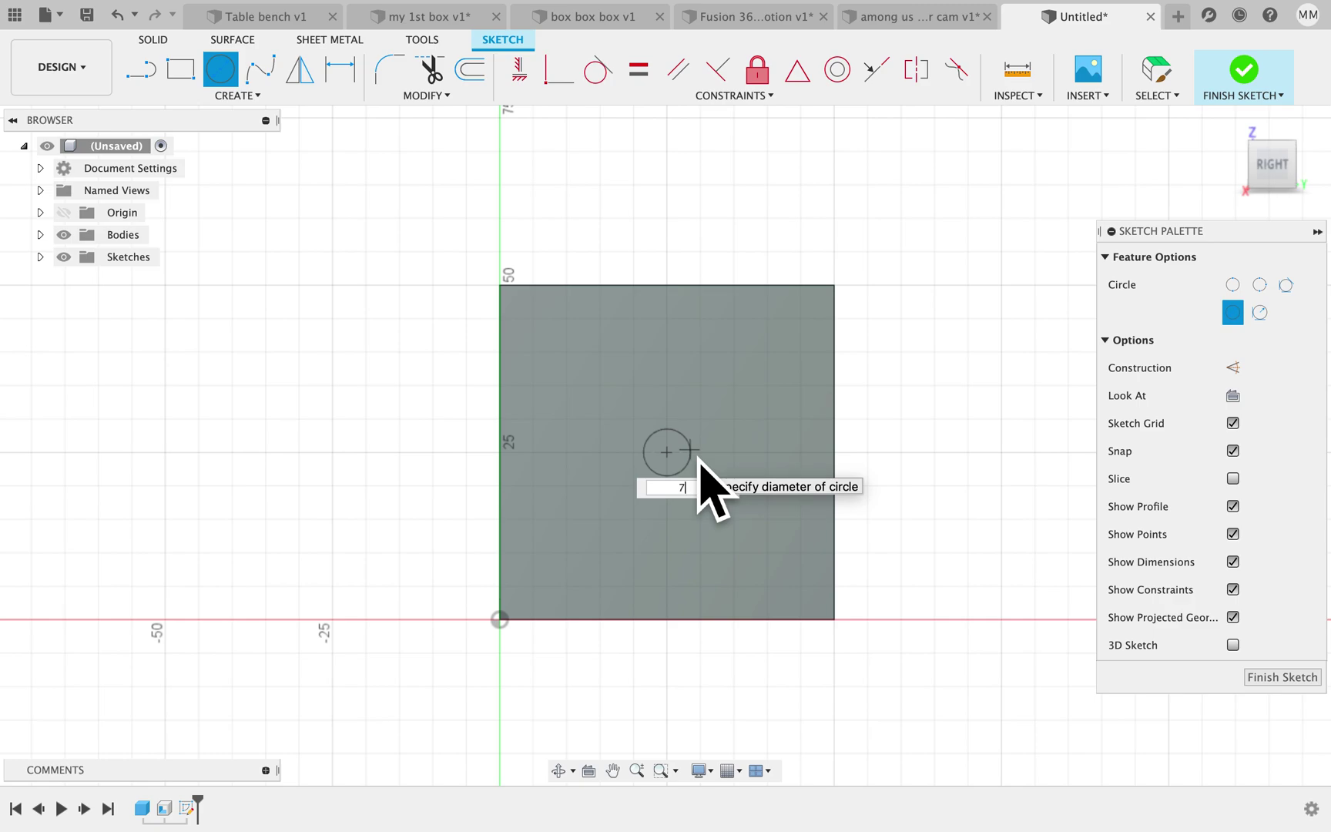
key(Return)
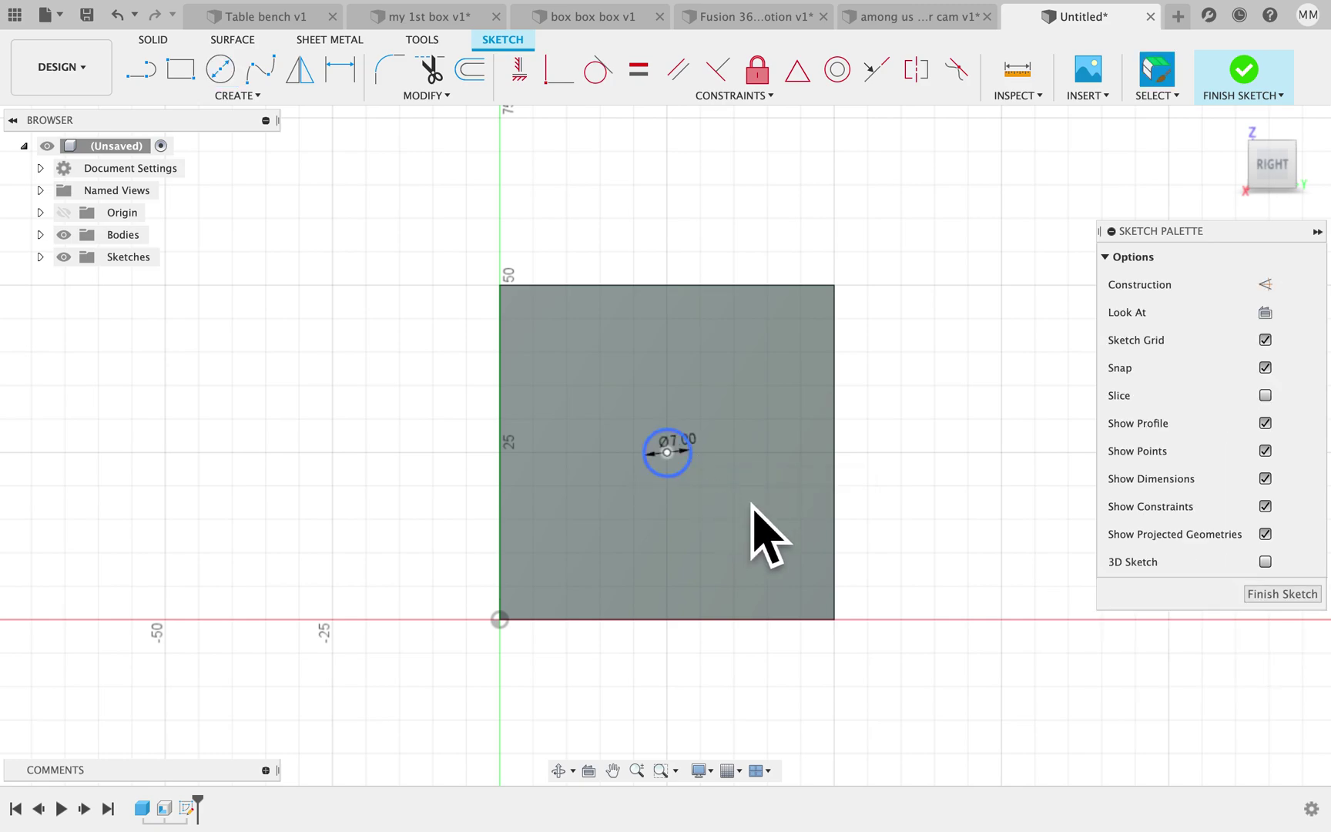
- Extrude the 7 mm circle as a cut through both side walls of the box
shift+scroll(771, 517, left, 5)
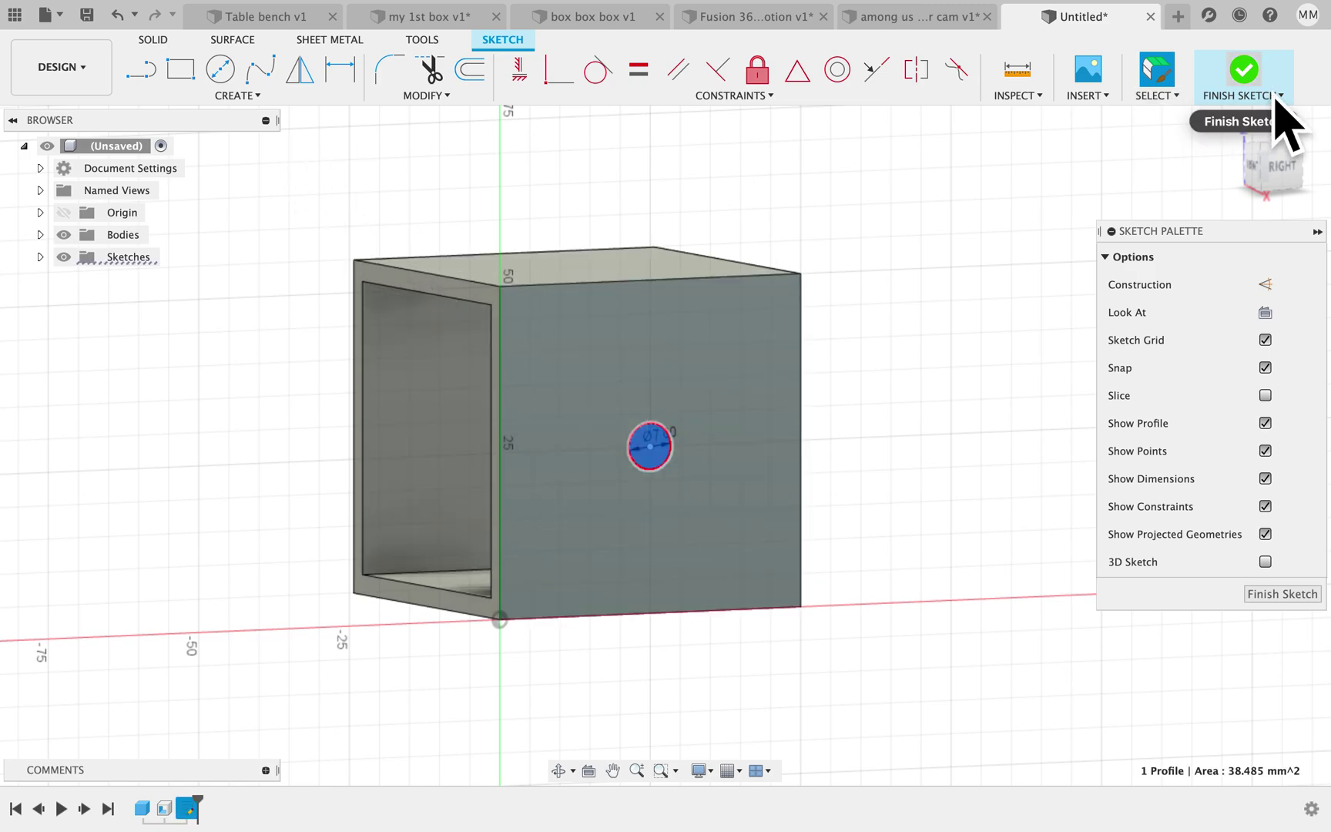
key(e)
drag(677, 481, 435, 356)
key(Return)
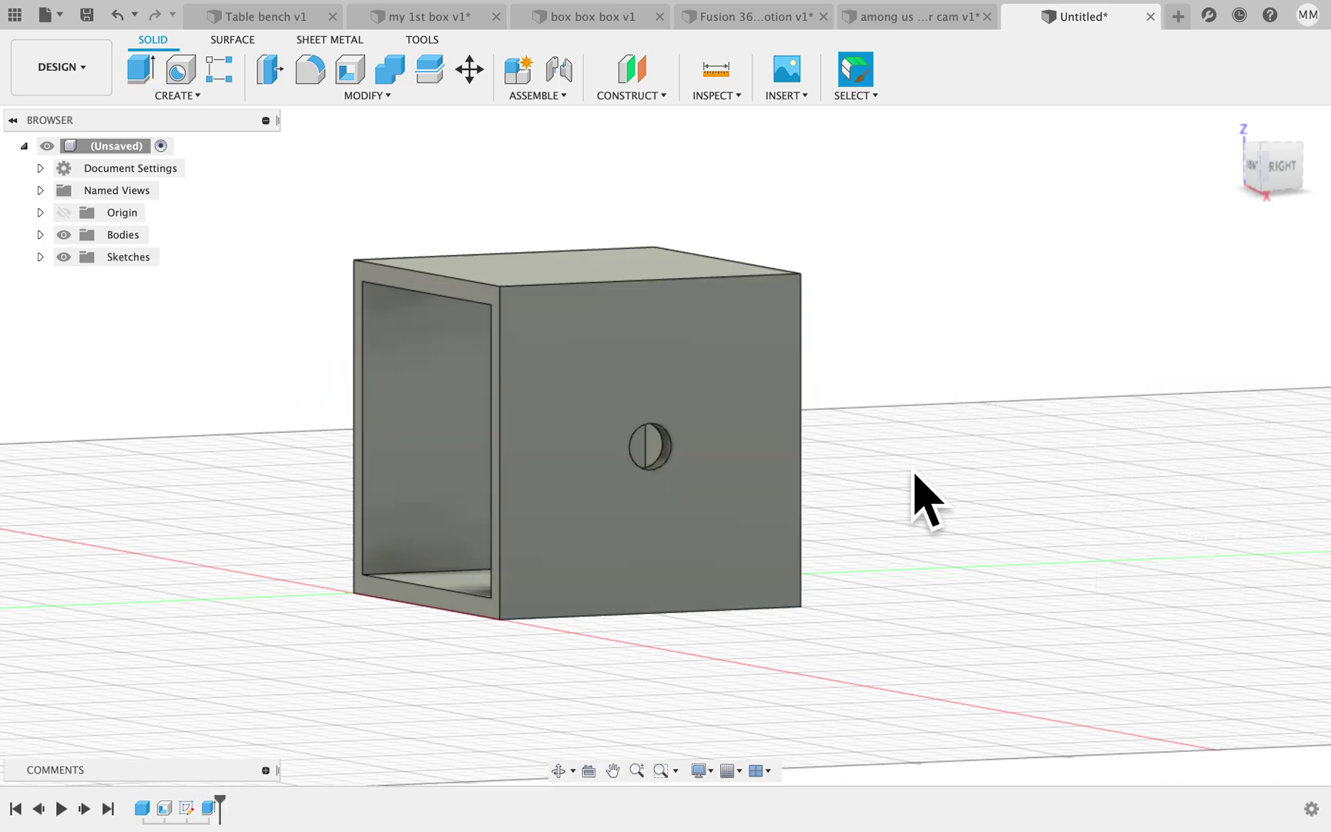
shift+scroll(914, 474, left, 10)
shift+scroll(914, 474, right, 10)
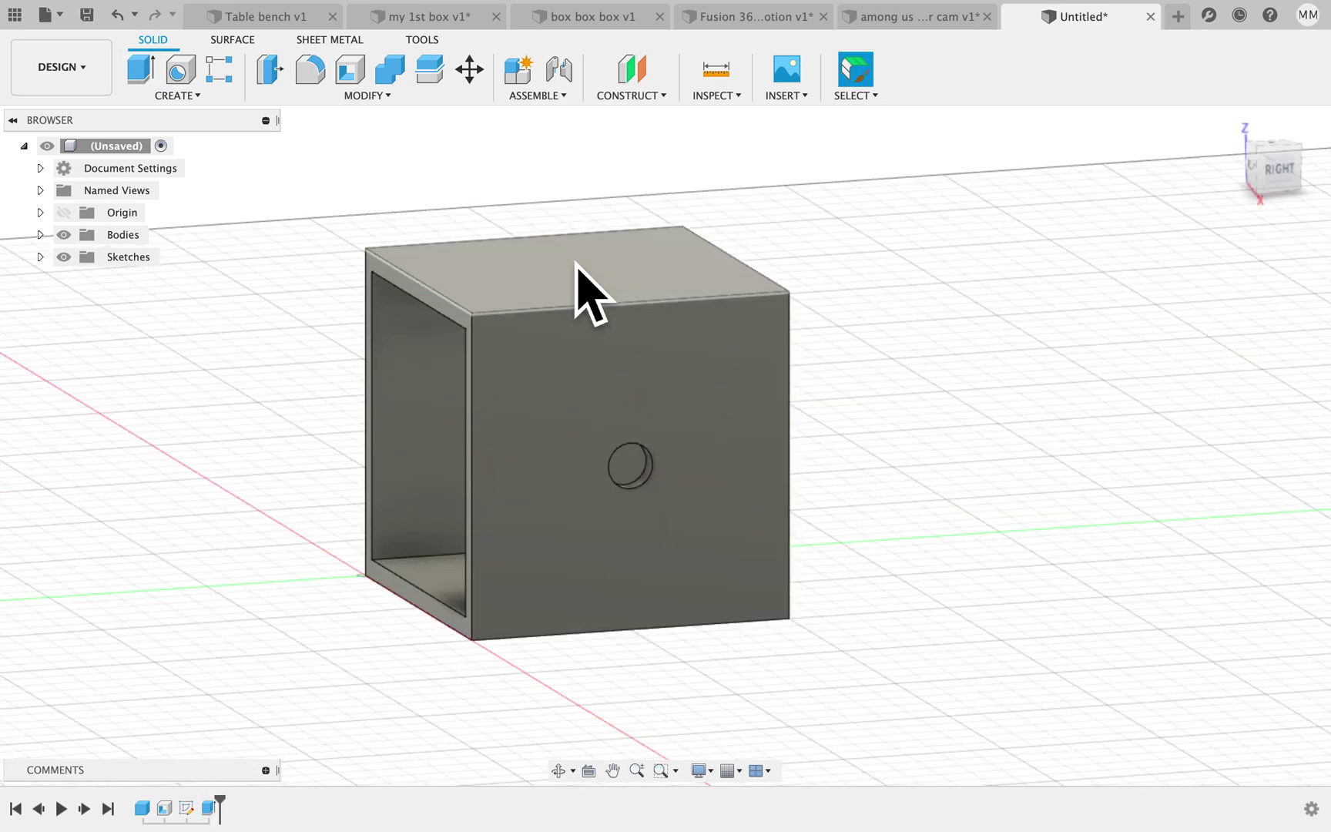
- Sketch a 5 mm diameter circle on the box's right face, centred on the hole
click(209, 98)
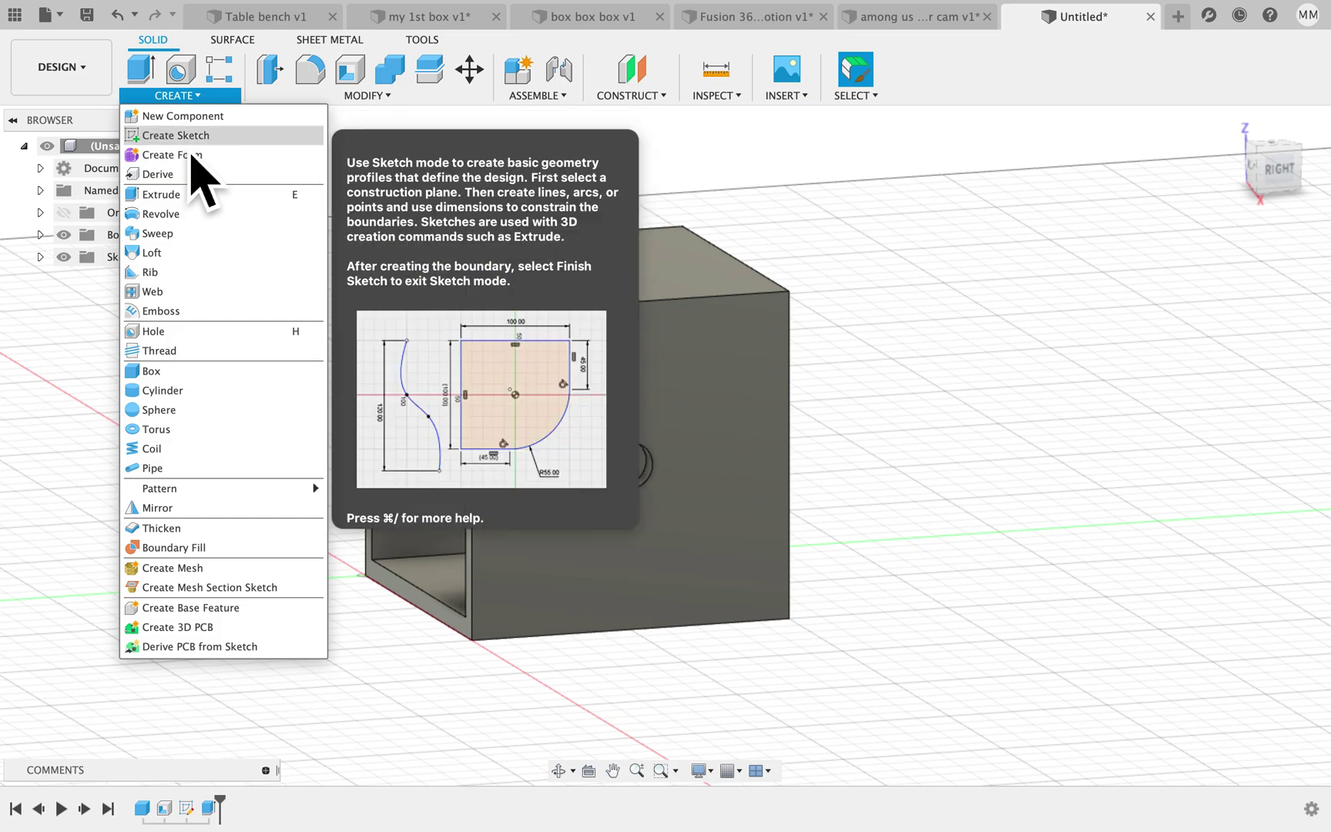
click(185, 135)
click(693, 435)
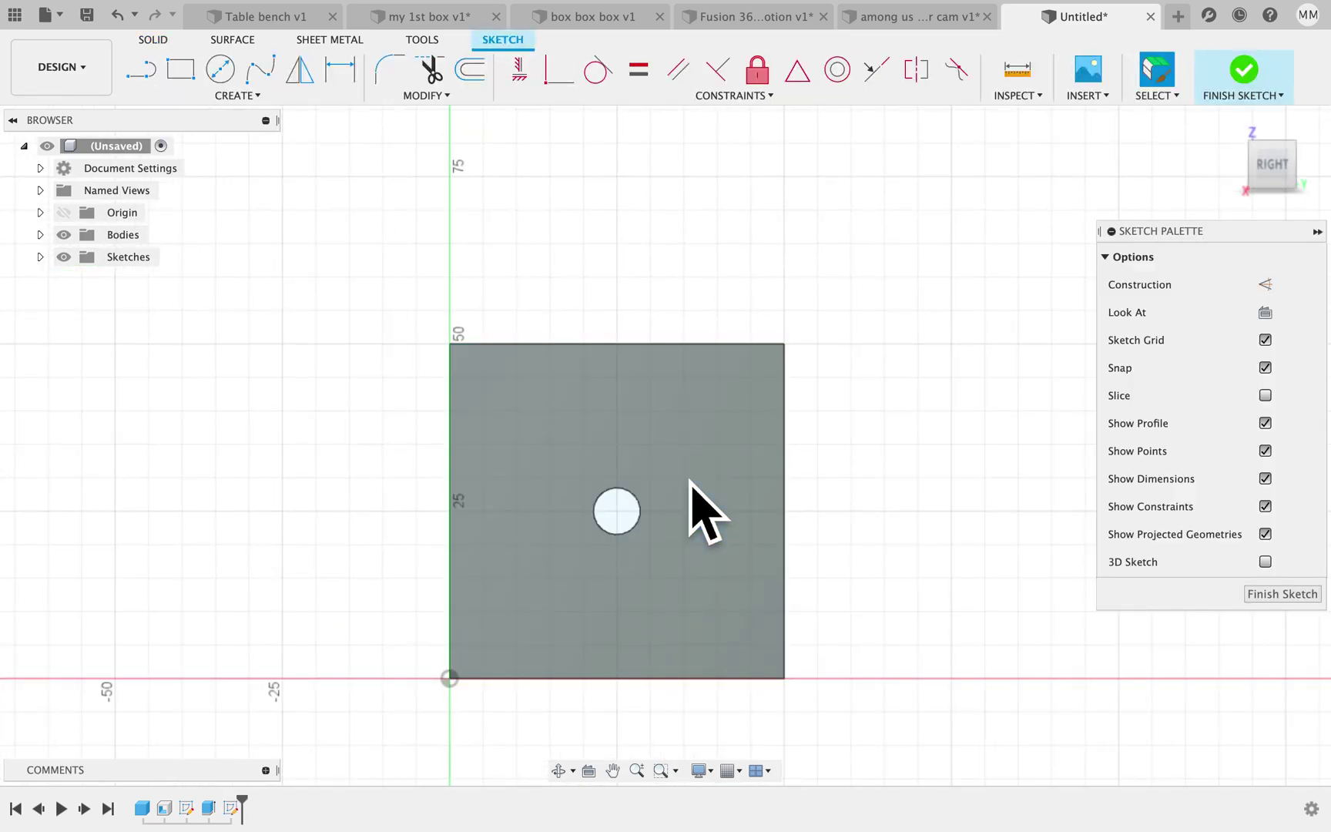
key(c)
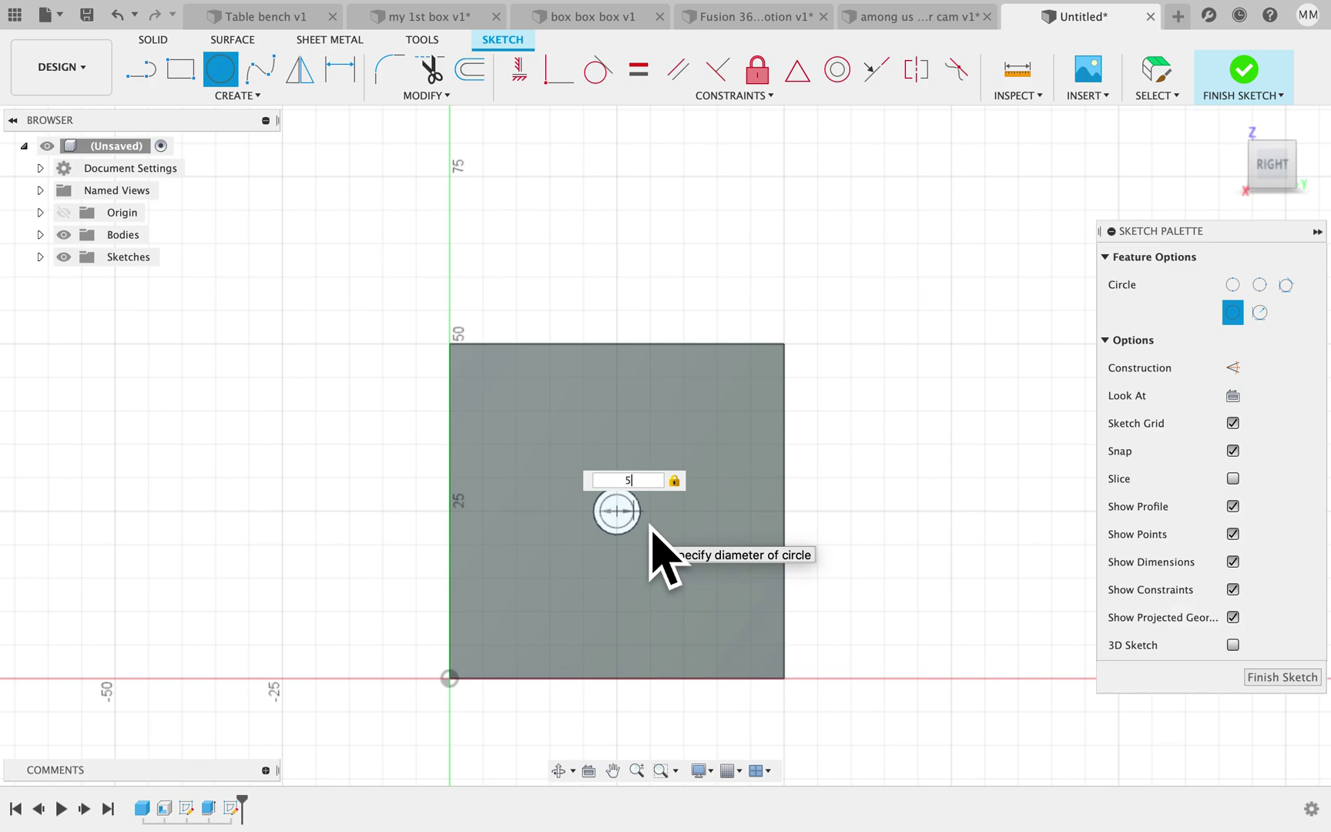
key(Return)
- Extrude the 5 mm circle as a new body in two directions, with the outward side about 21.7 mm long
shift+middle_drag(728, 565, 605, 531)
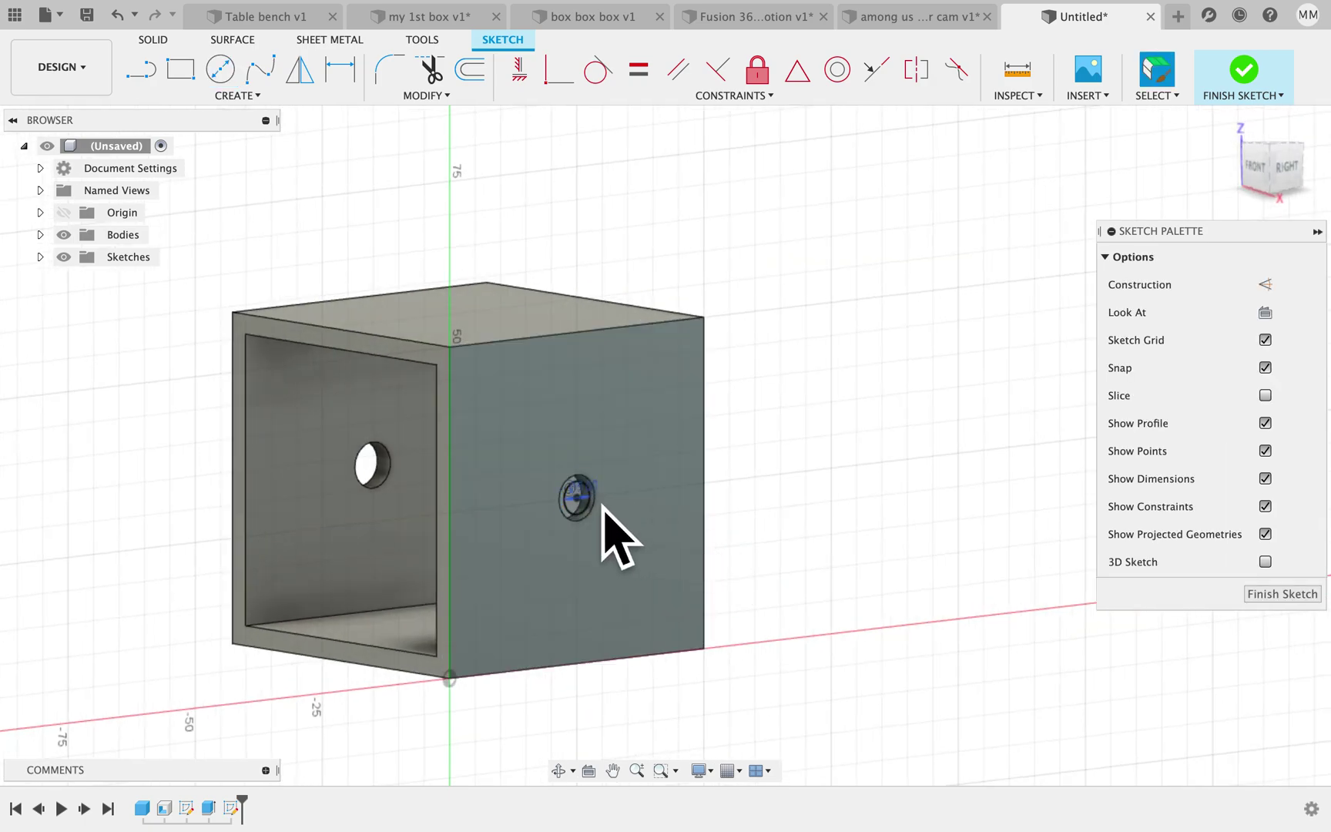
scroll(602, 512, up, 5)
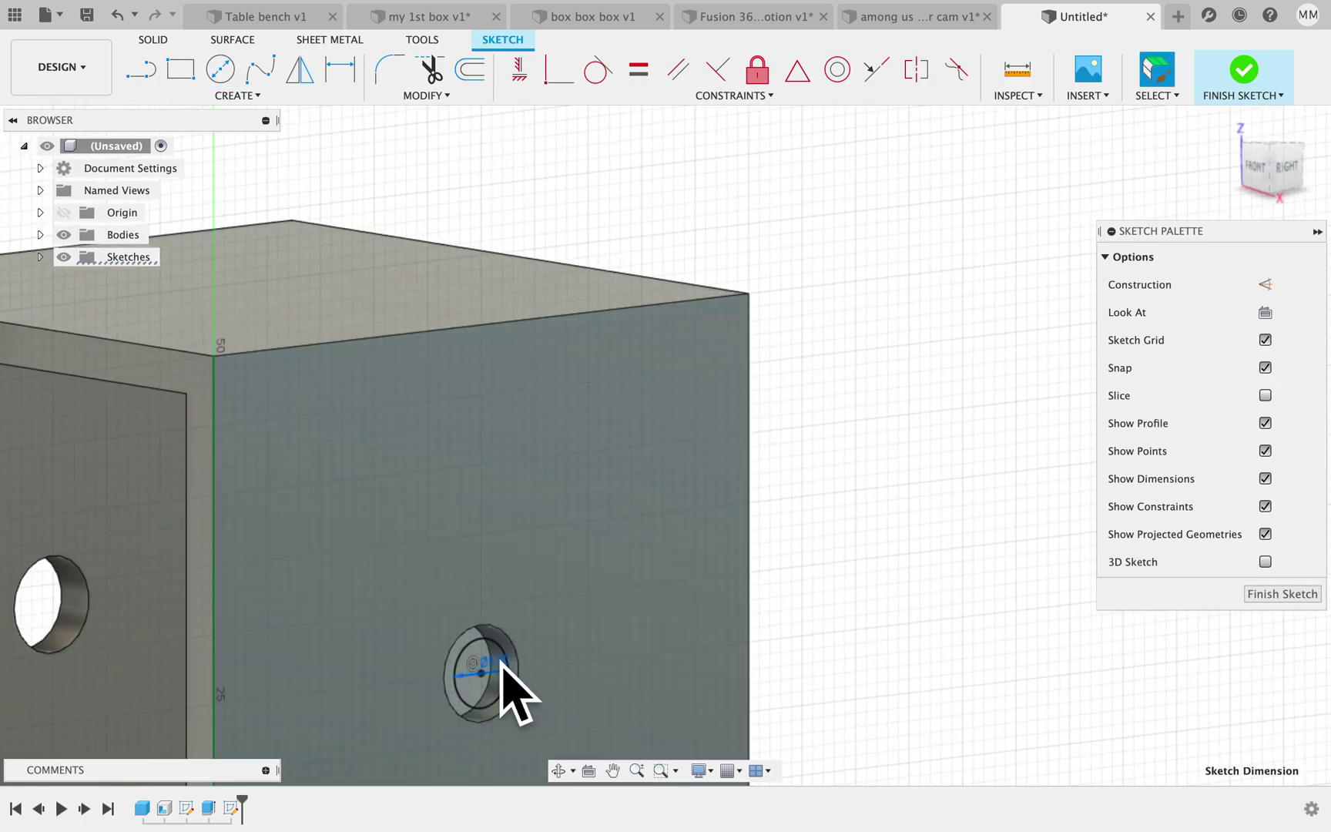
click(504, 668)
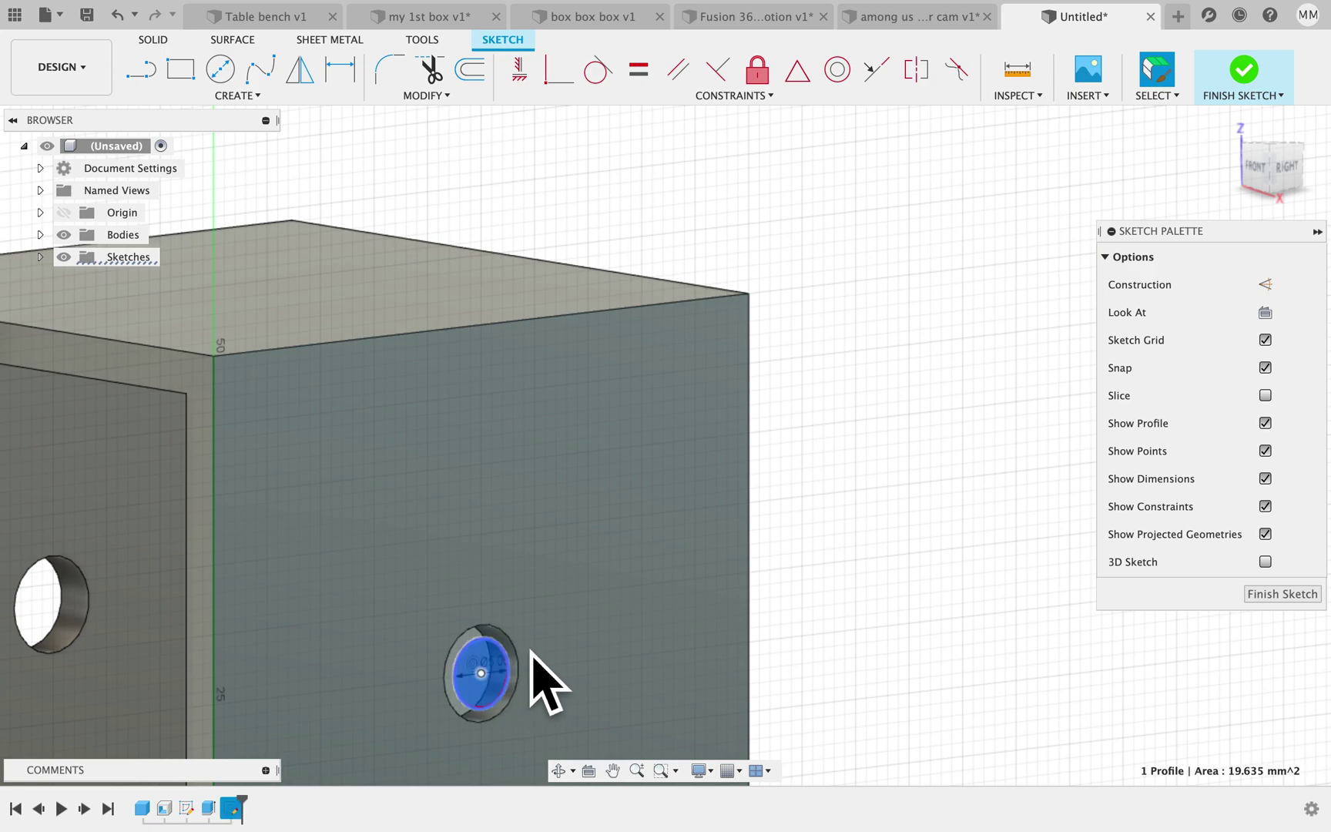
key(e)
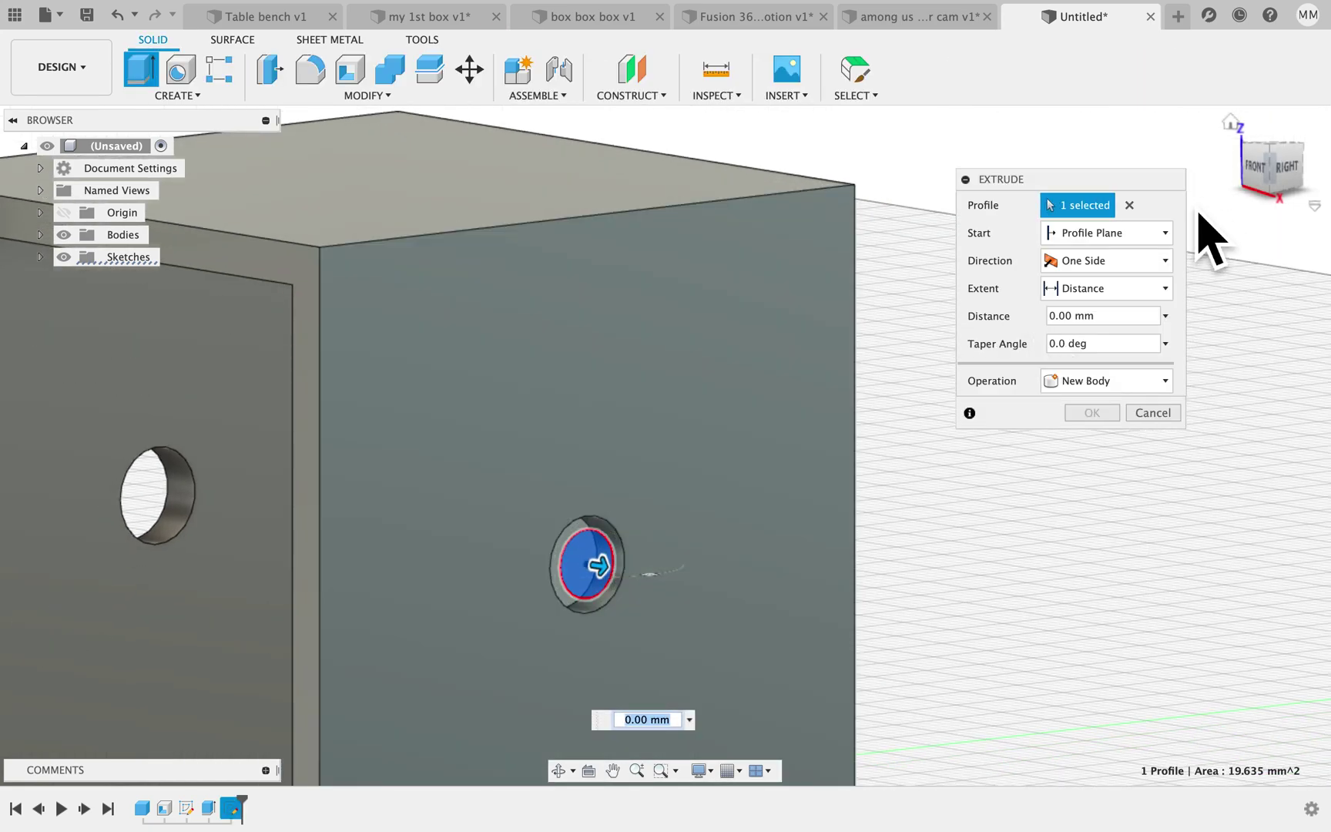
click(1139, 261)
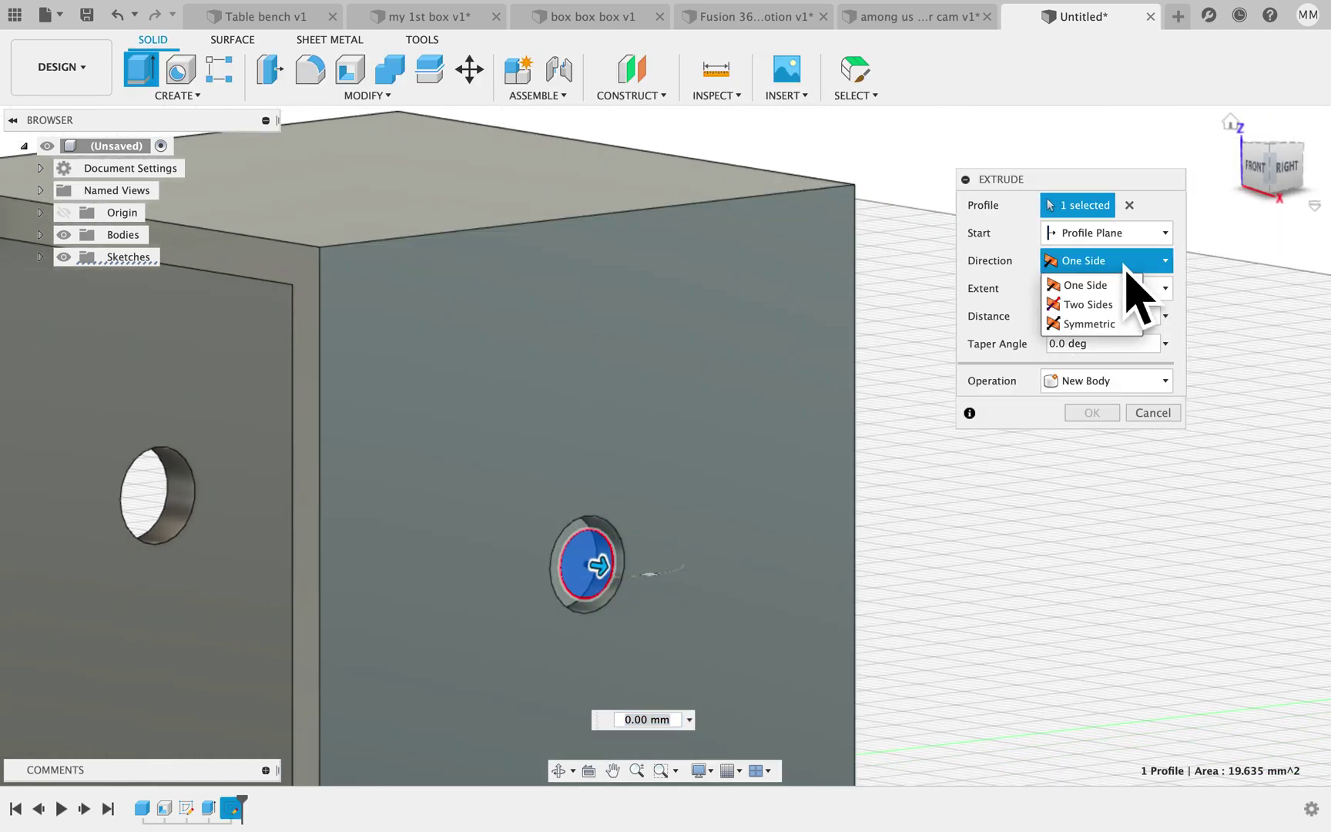
click(1090, 305)
drag(605, 570, 836, 659)
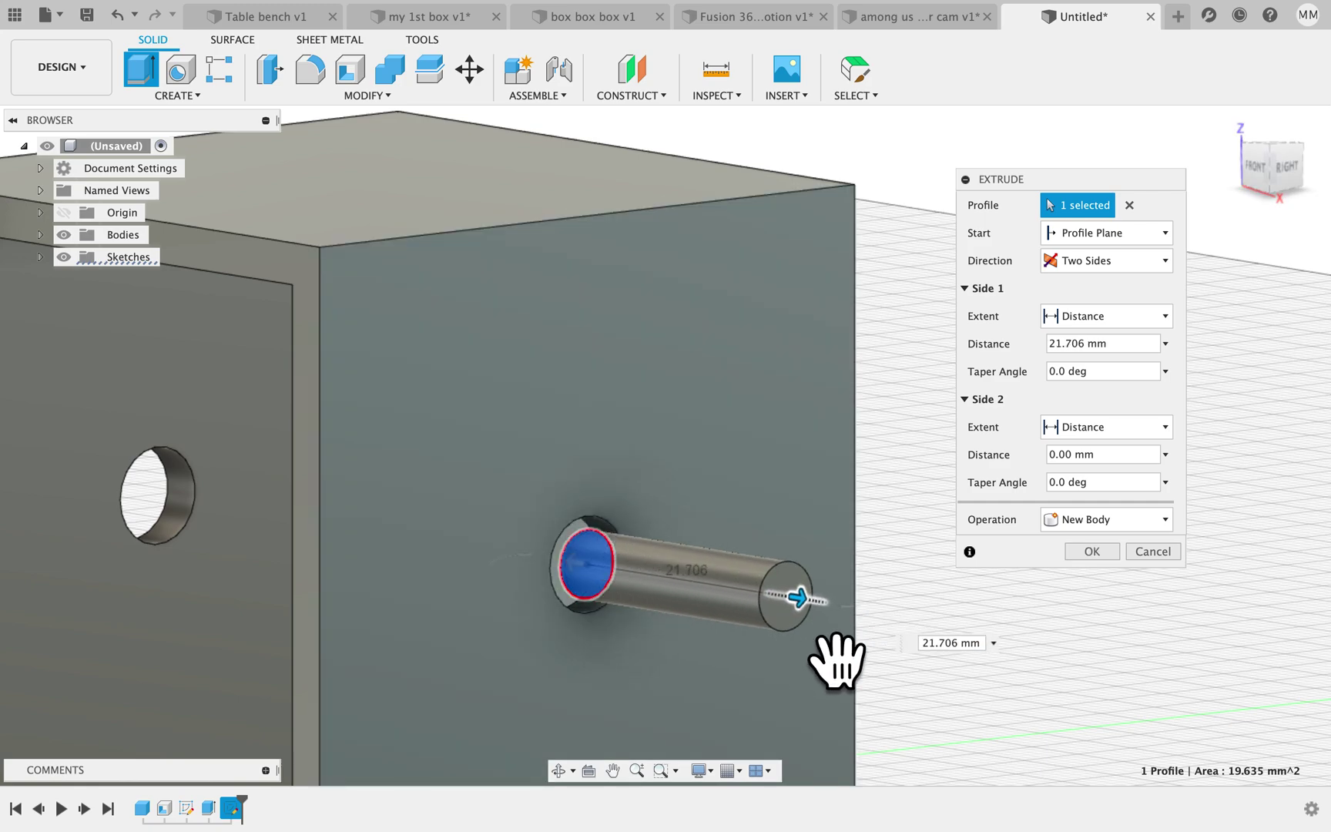
- Extend the rod's second side through the box until it protrudes slightly beyond the left wall, and complete the extrusion
shift+scroll(590, 602, left, 10)
drag(577, 575, 22, 583)
shift+scroll(22, 583, right, 10)
scroll(138, 577, left, 3)
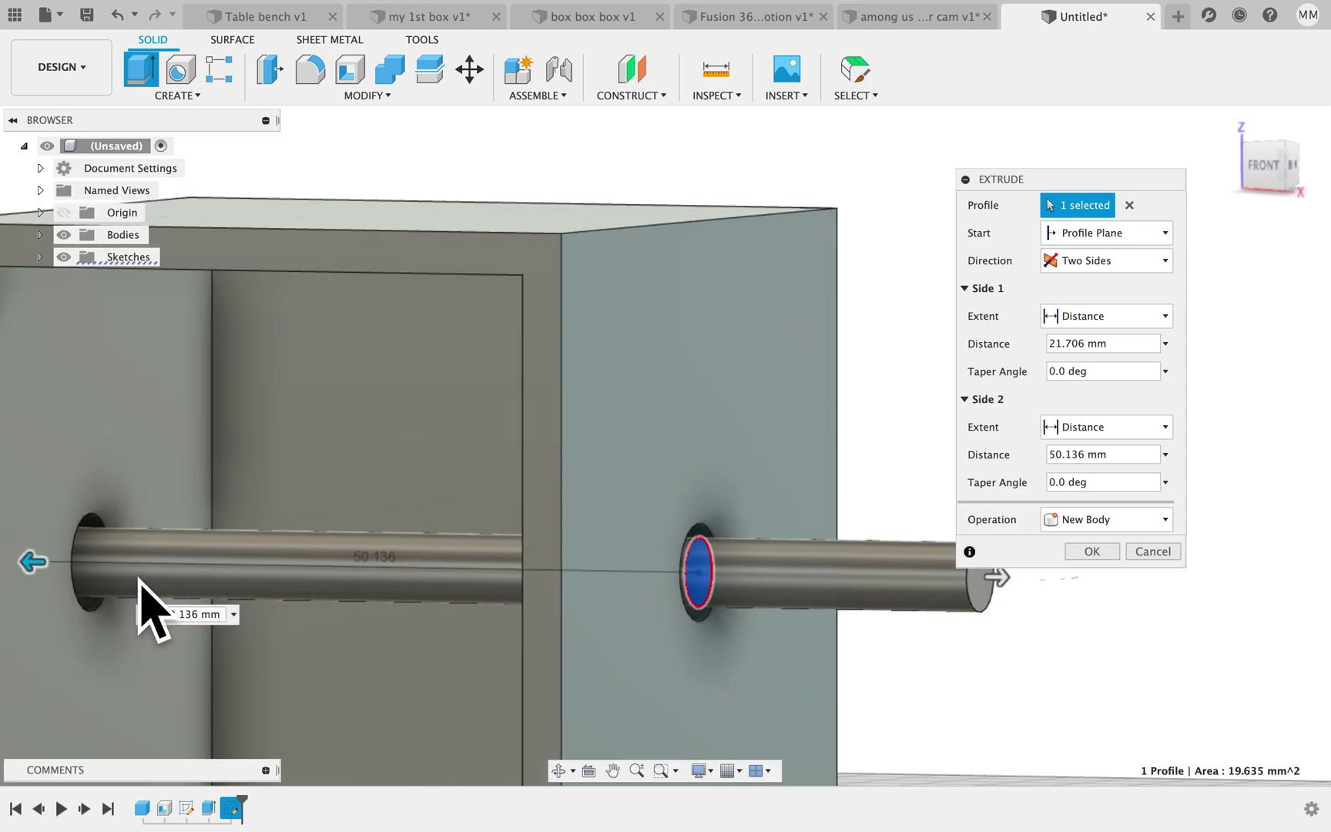
shift+scroll(139, 580, left, 10)
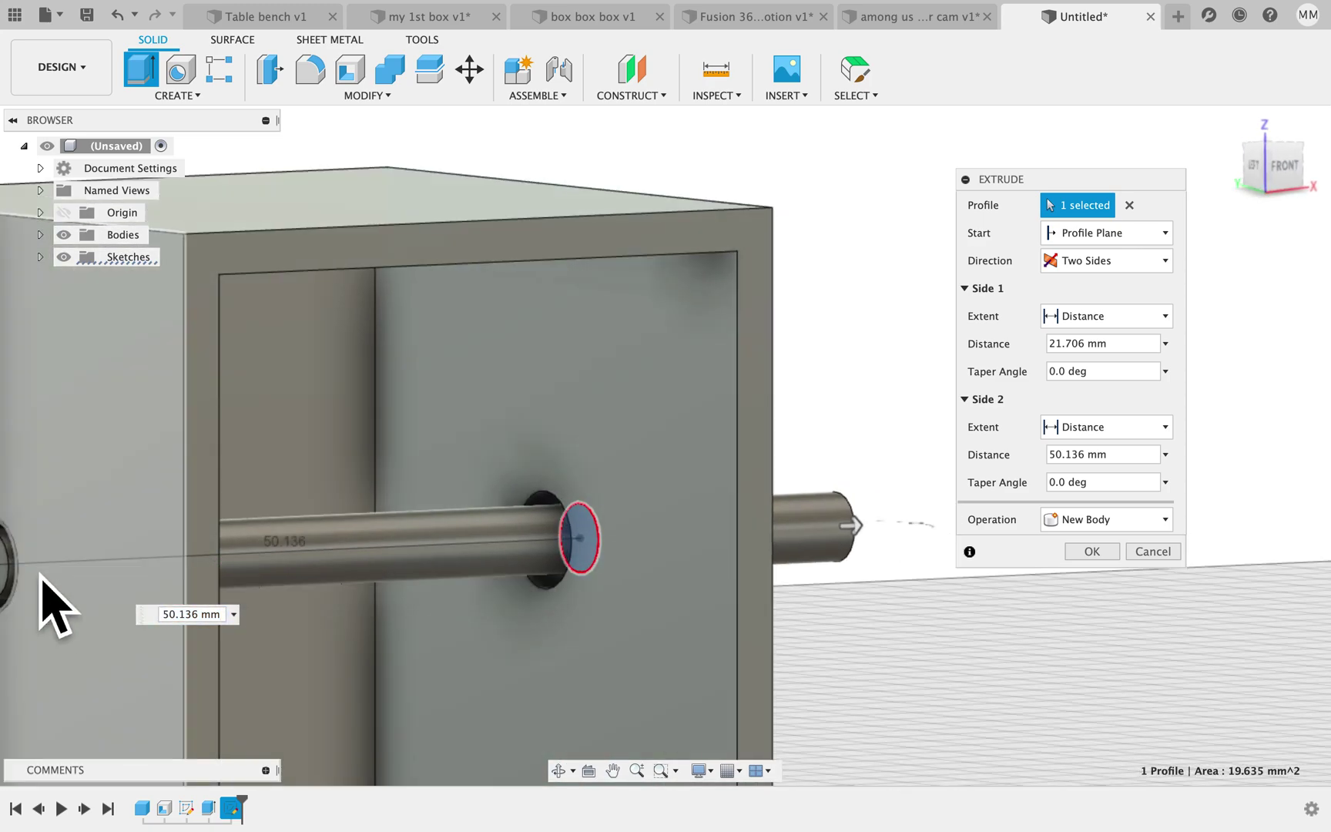
scroll(42, 583, left, 5)
drag(261, 570, 208, 564)
key(Return)
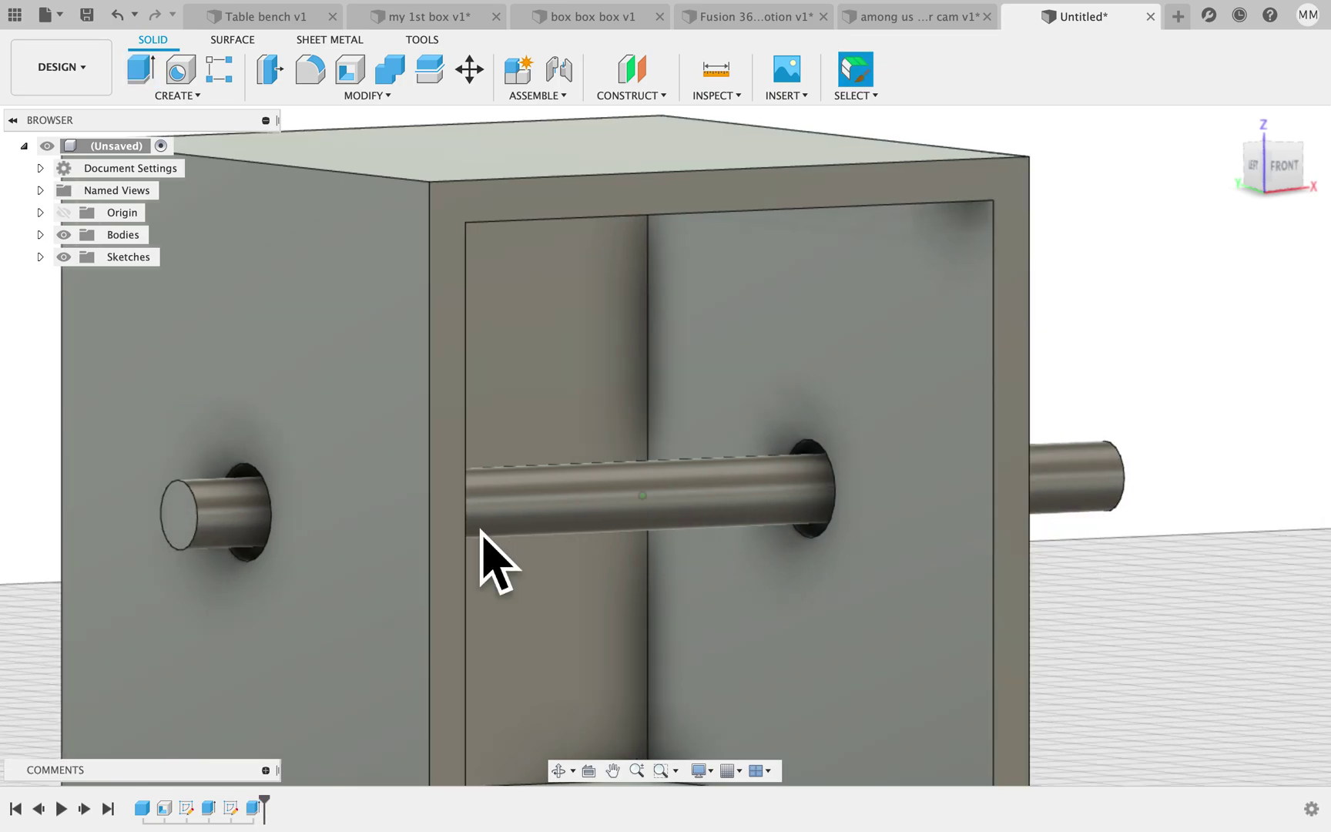
shift+scroll(496, 562, right, 10)
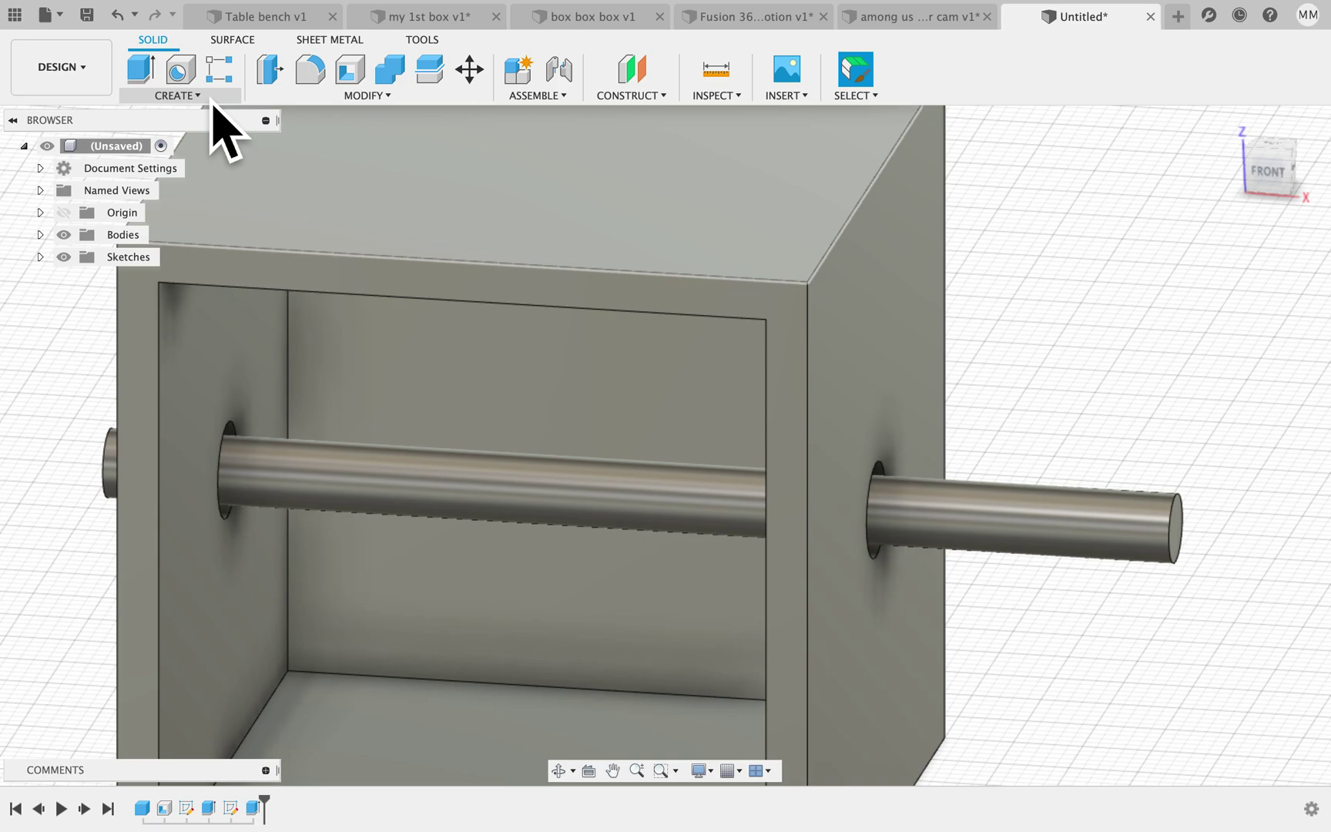
- Sketch a 25 mm diameter circle on the box's left face, centred on the axle hole
shift+scroll(660, 427, left, 10)
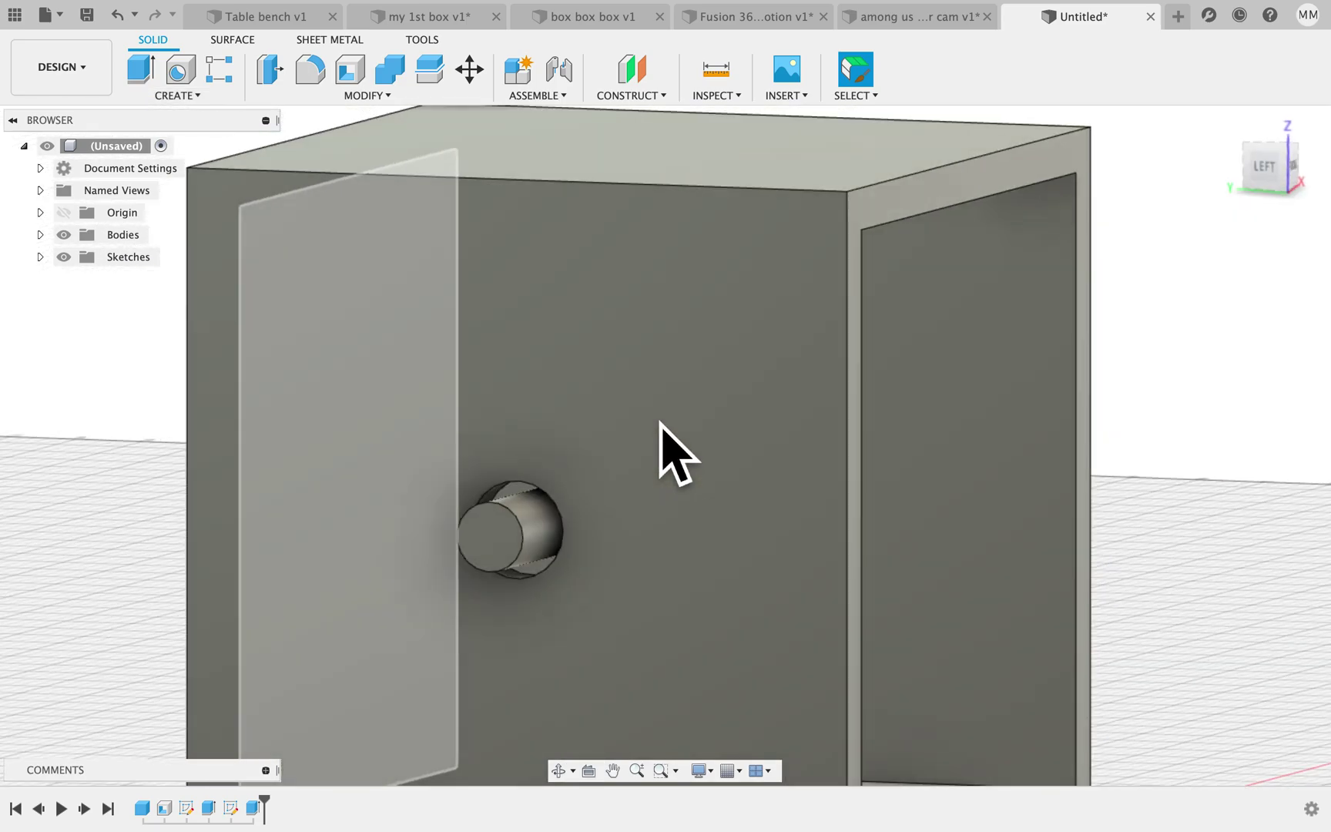
scroll(660, 428, up, 5)
click(201, 98)
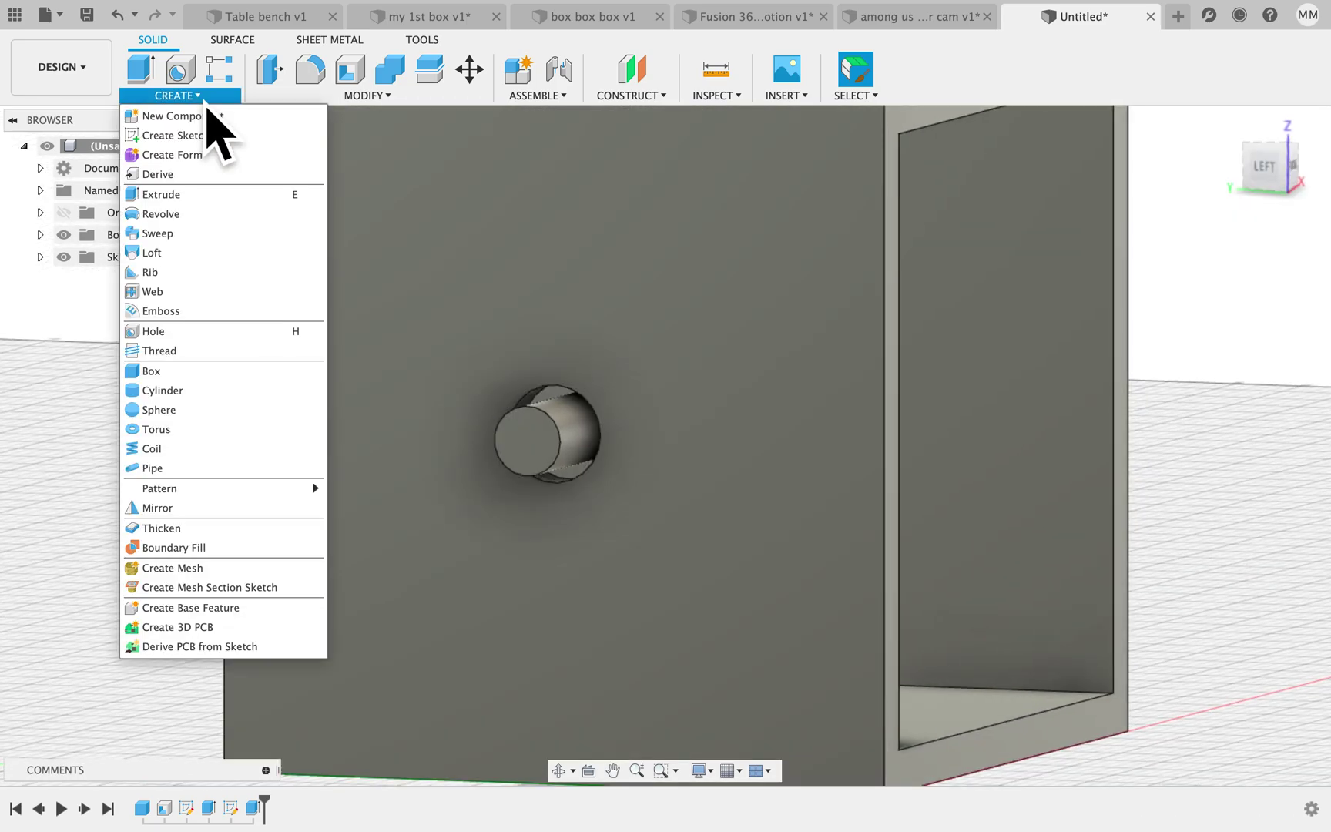
click(203, 136)
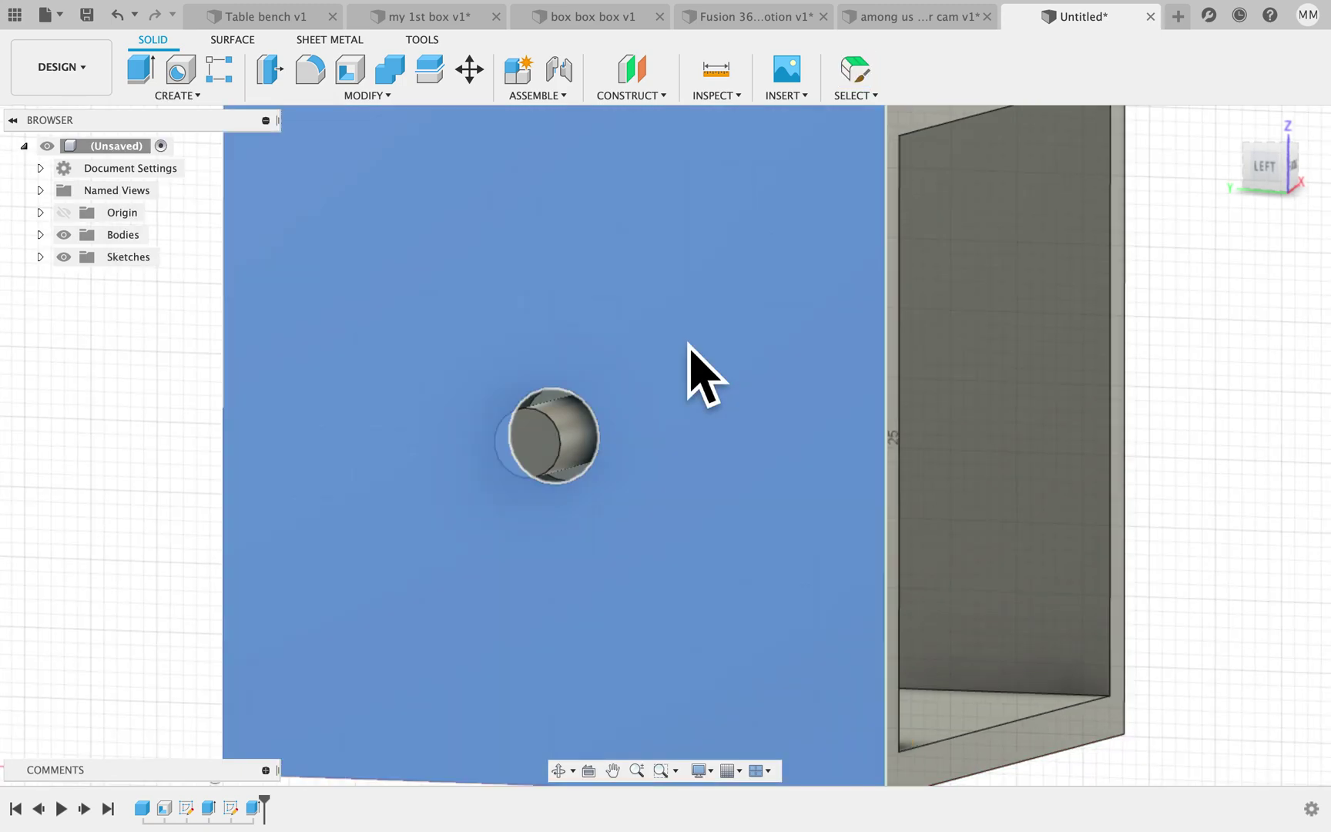
click(687, 389)
key(c)
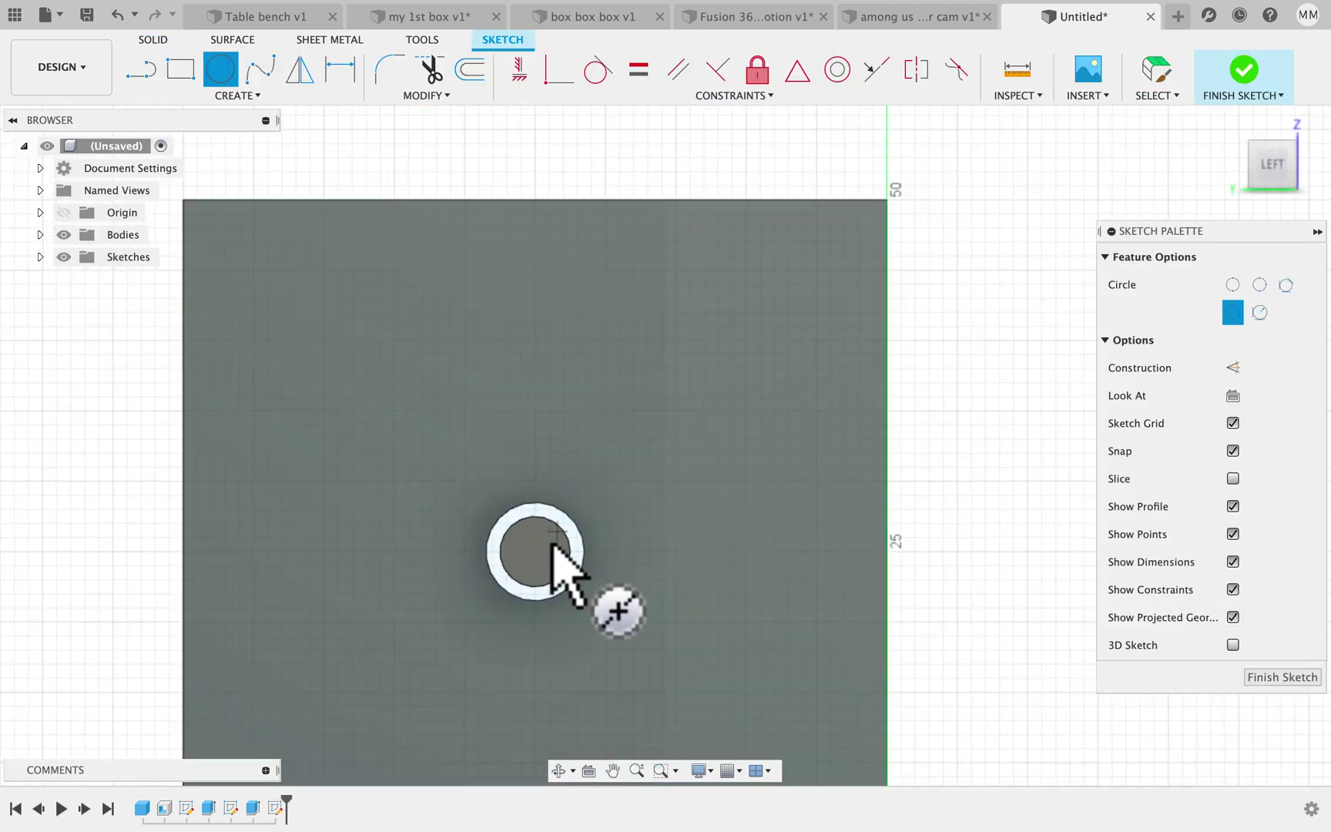
click(535, 552)
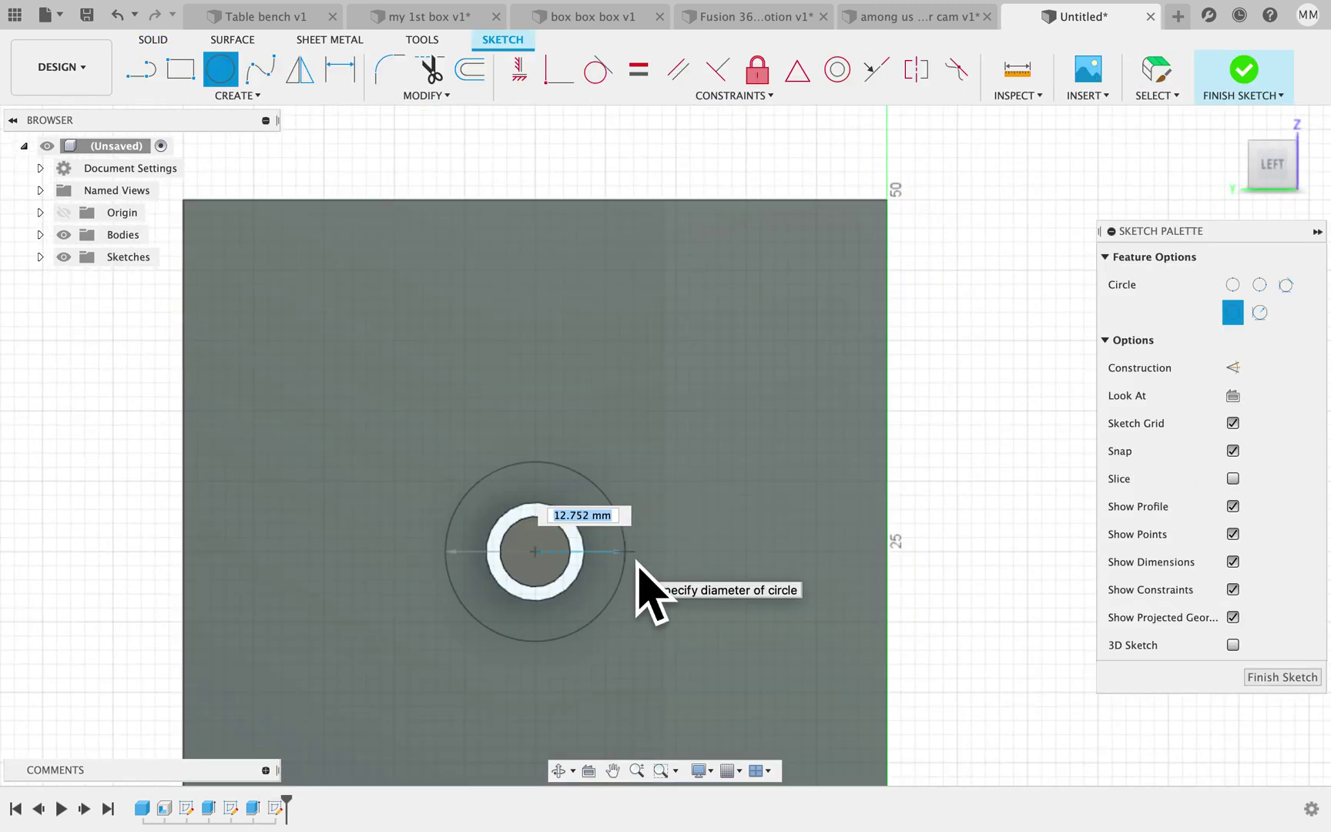
key(Tab)
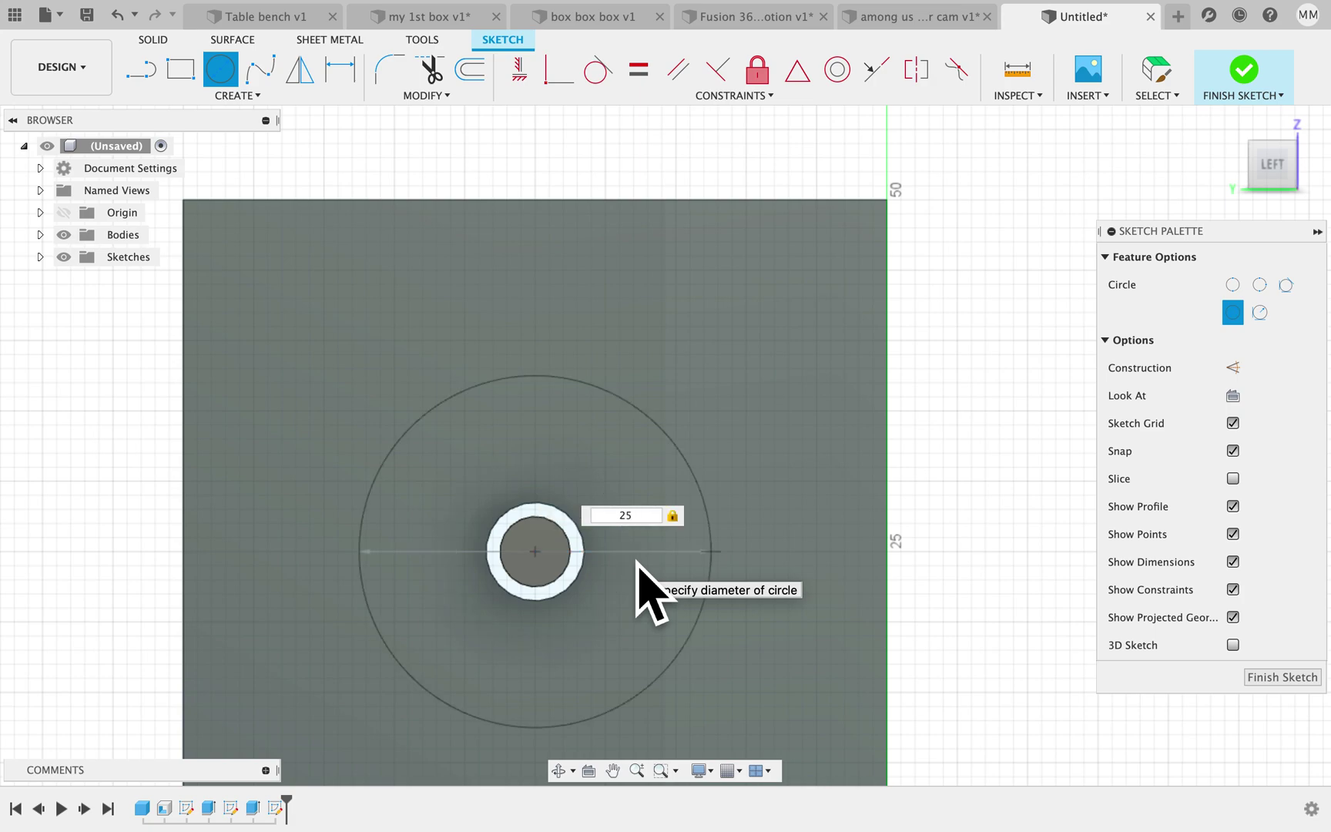
key(Return)
key(Escape)
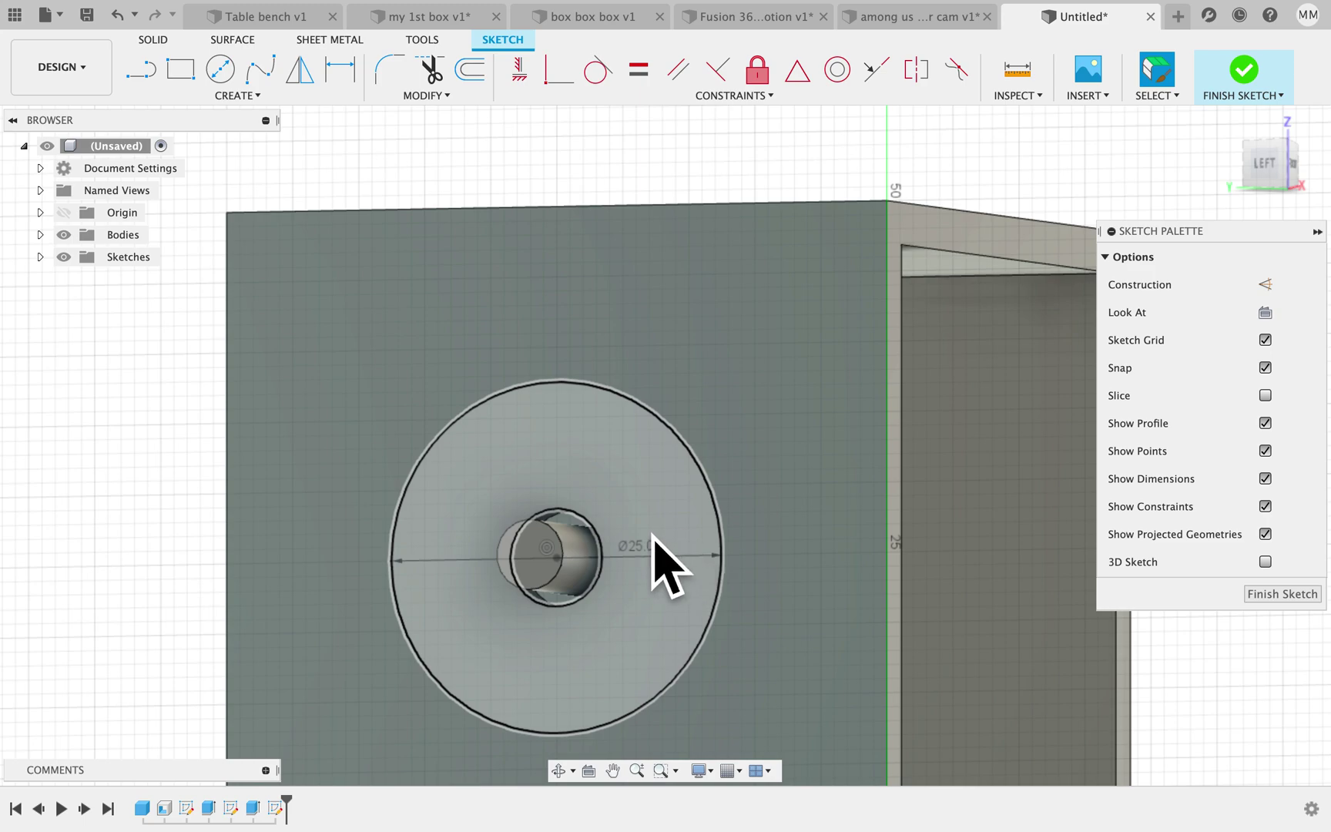
click(666, 530)
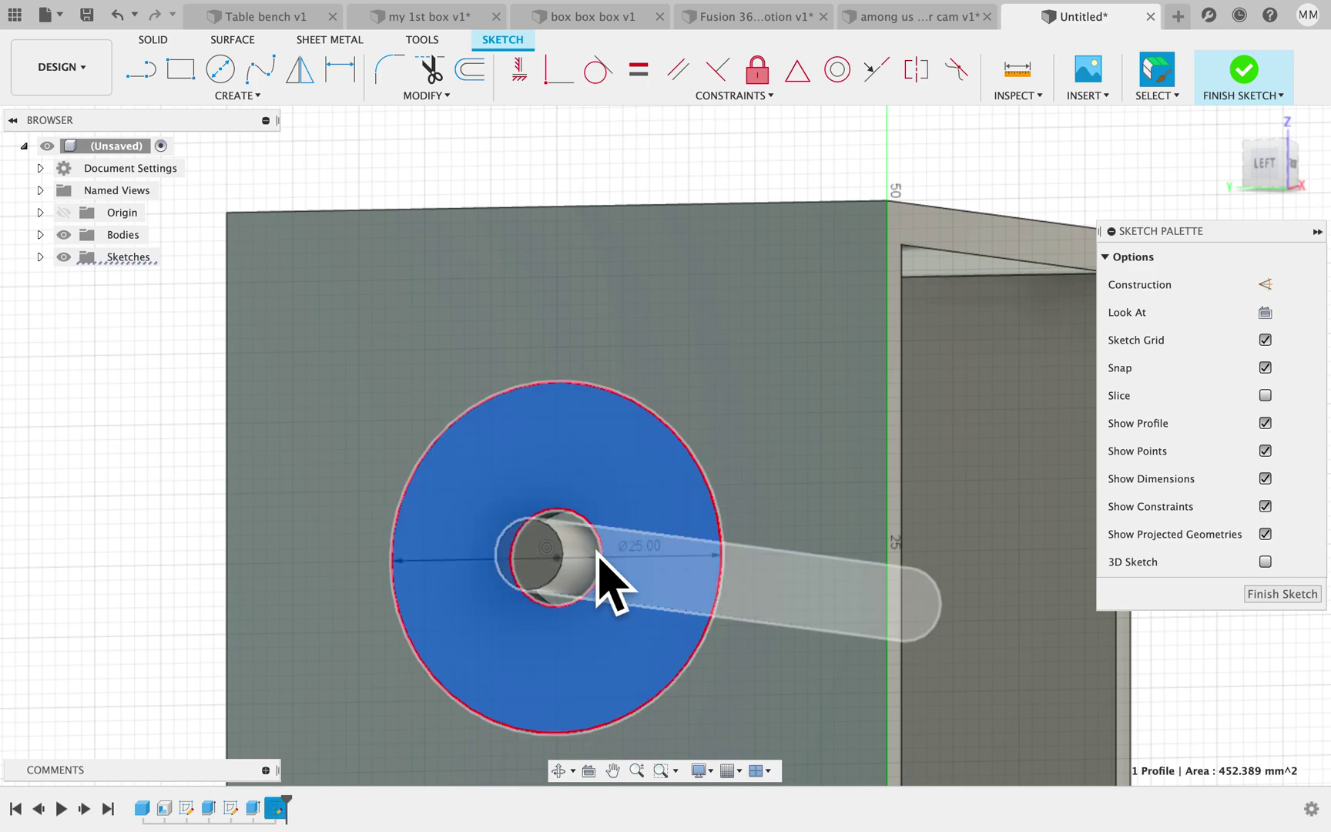
shift+click(608, 542)
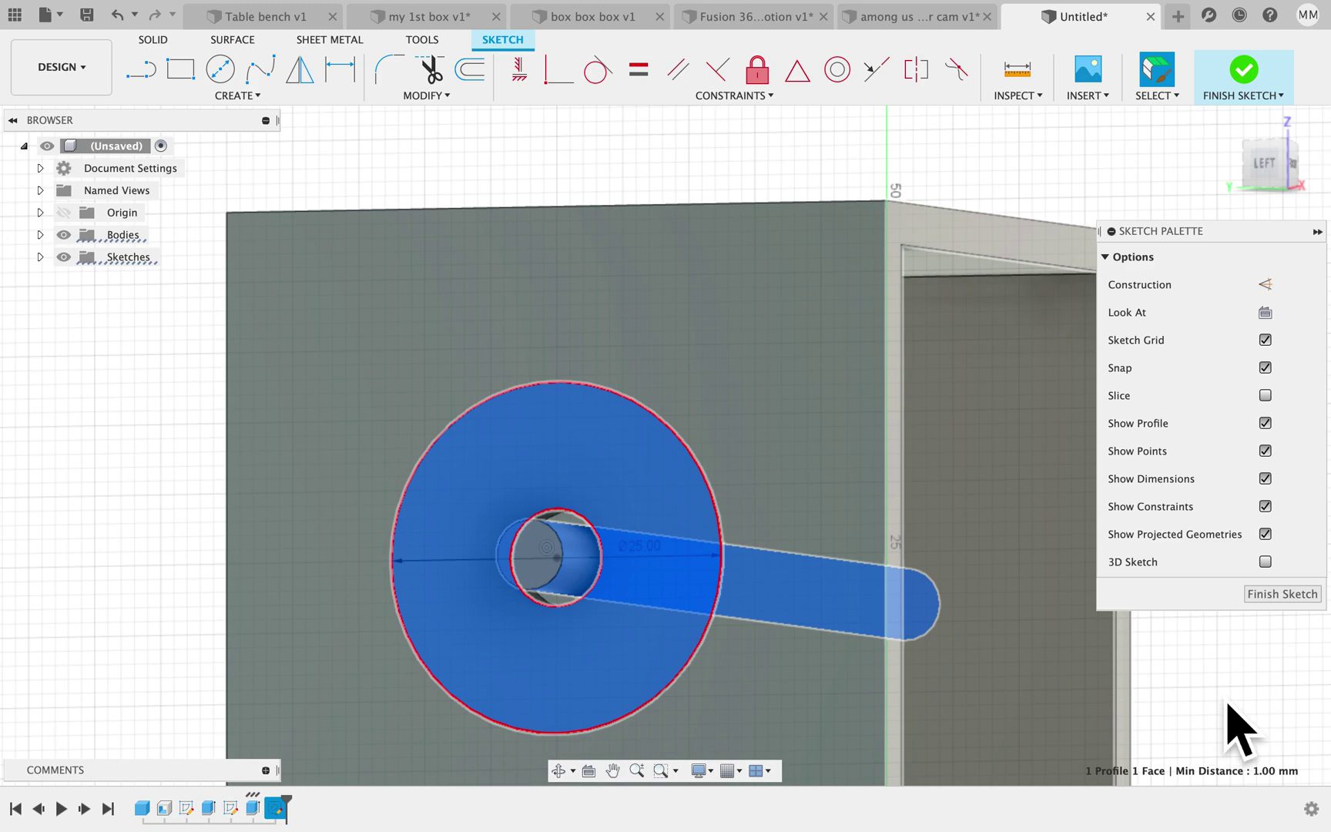
click(1225, 725)
- Extrude the full 25 mm circle, including its inner profile, about 5.3 mm outward from the left wall as a new body
click(660, 536)
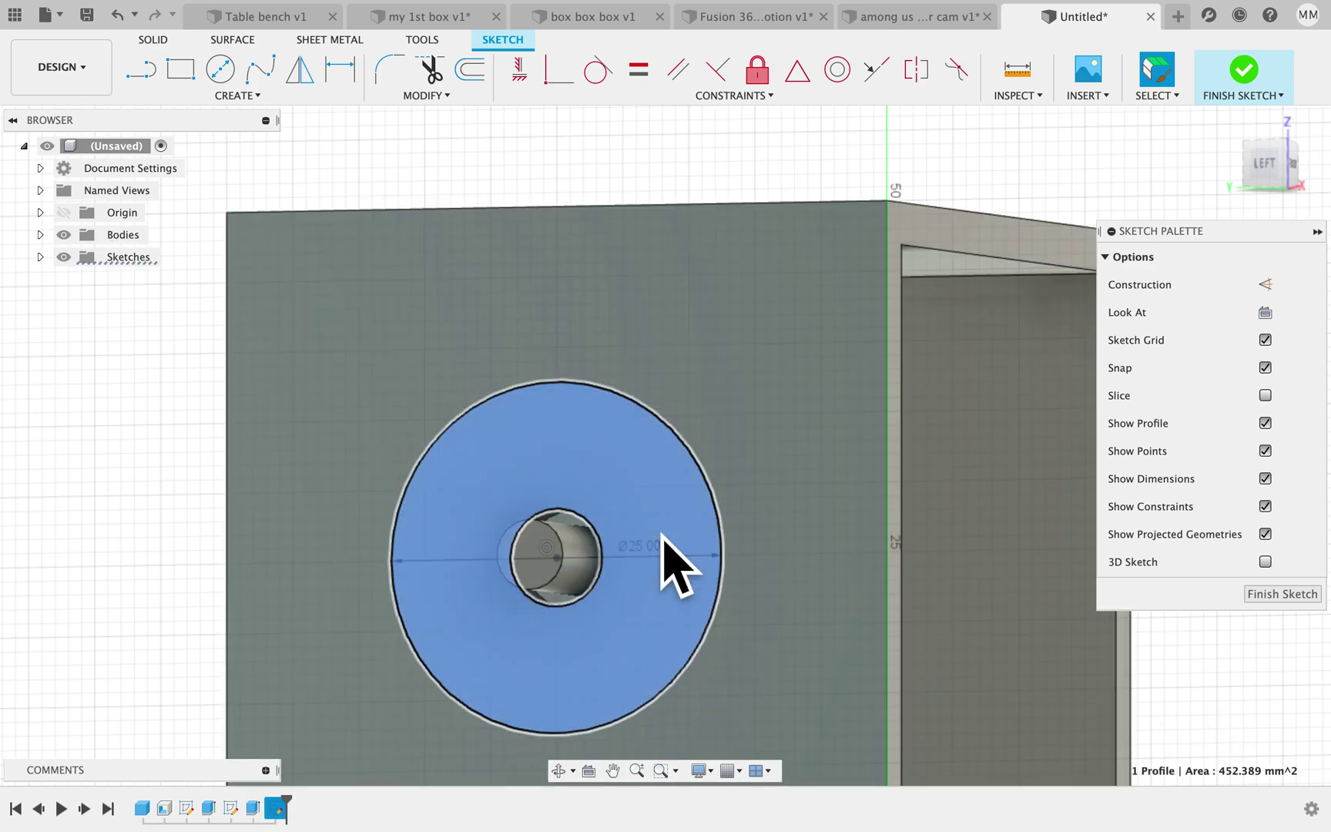
shift+click(598, 549)
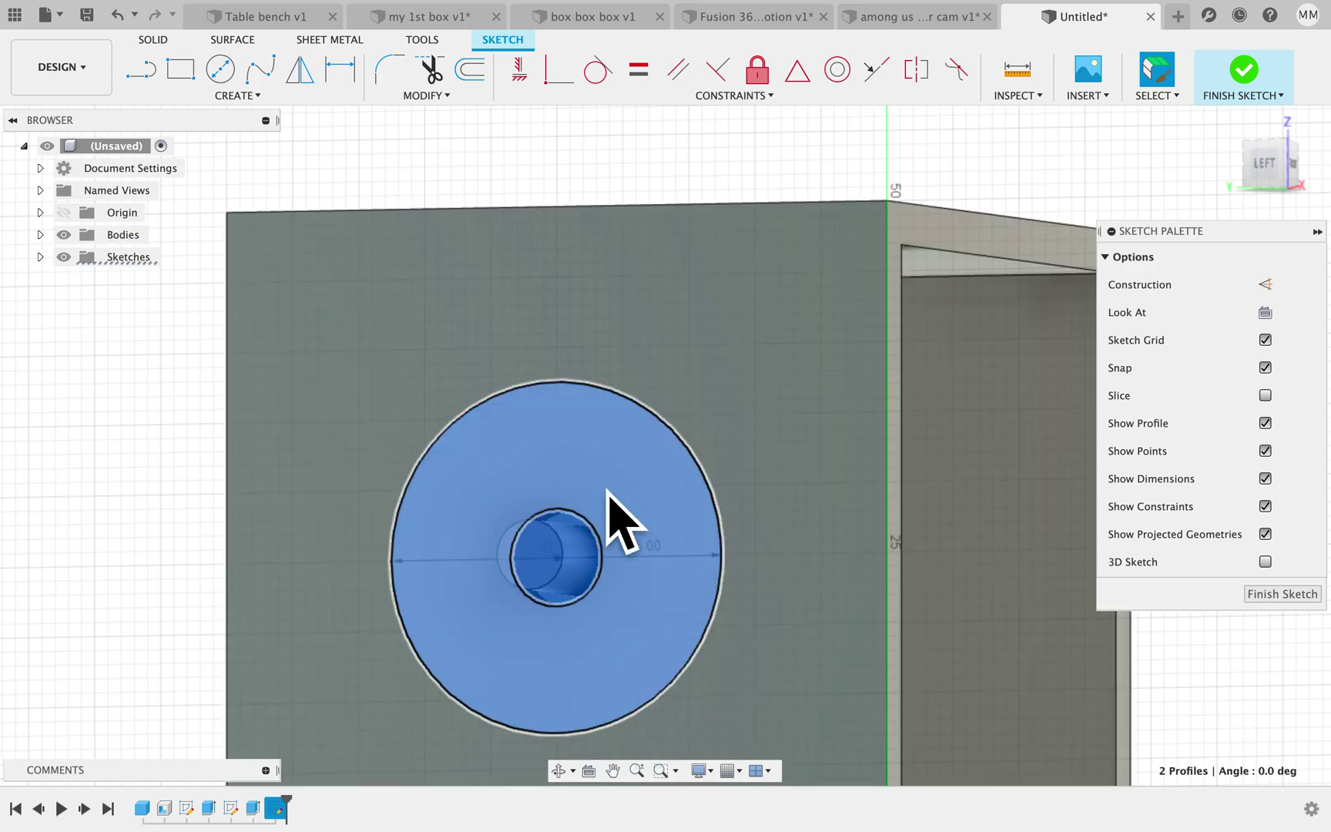
key(e)
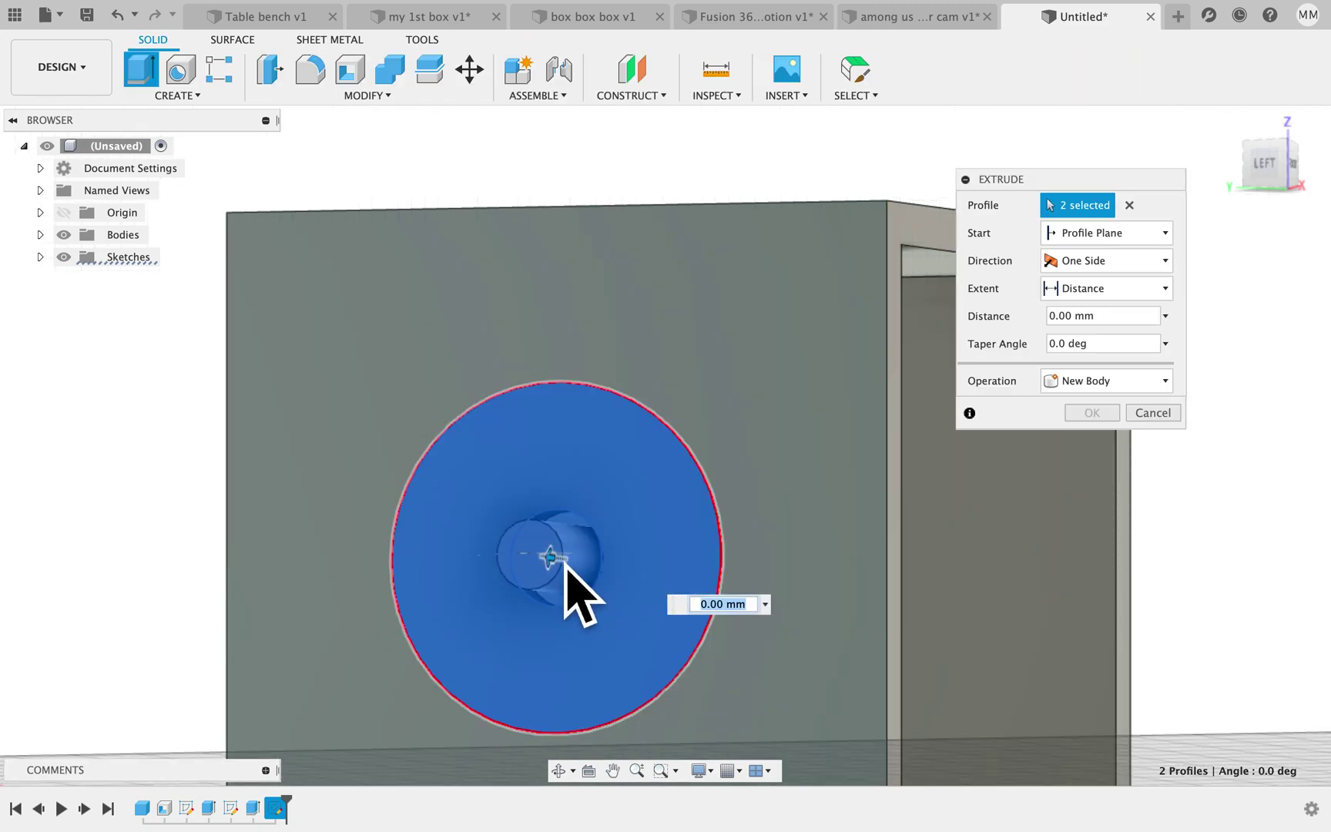
drag(590, 609, 574, 609)
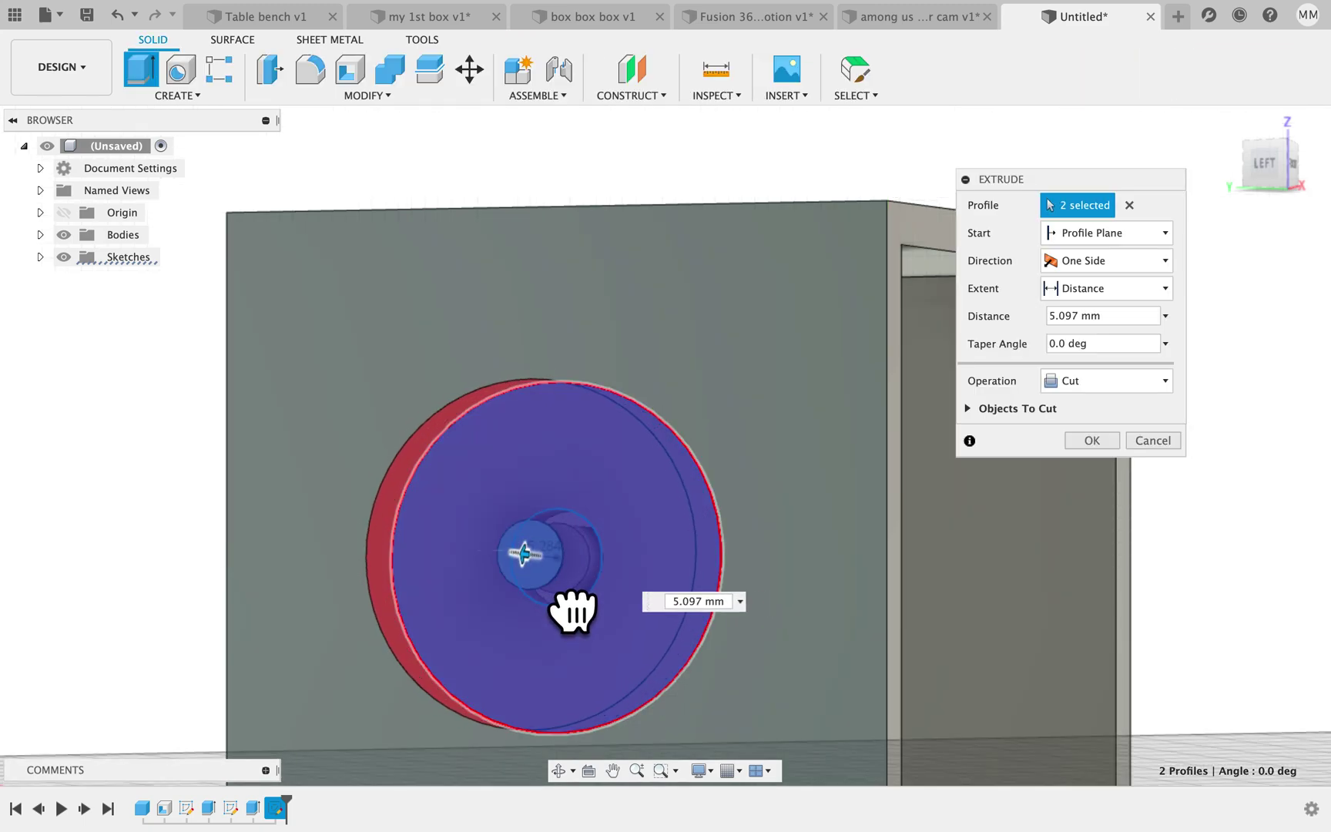
click(1114, 381)
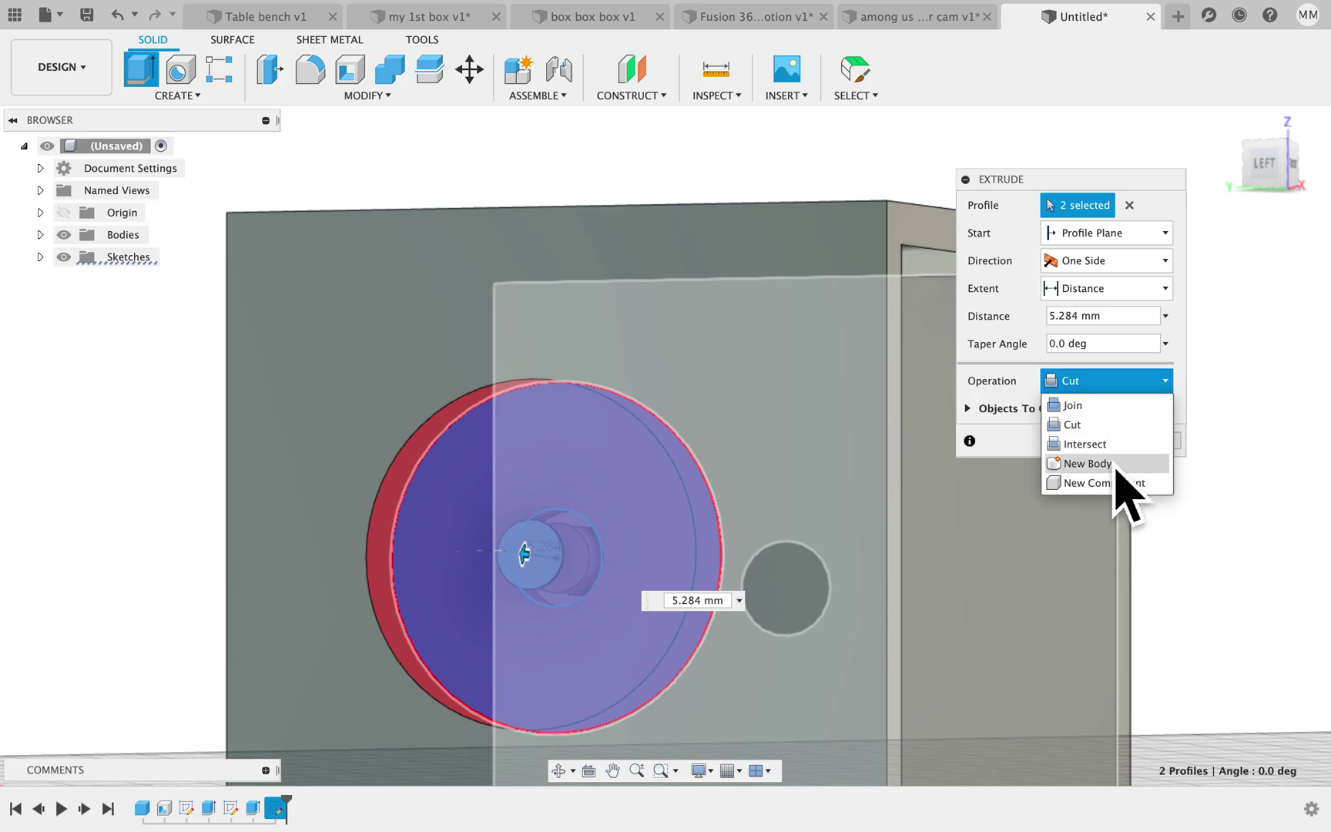
click(1114, 462)
click(1109, 412)
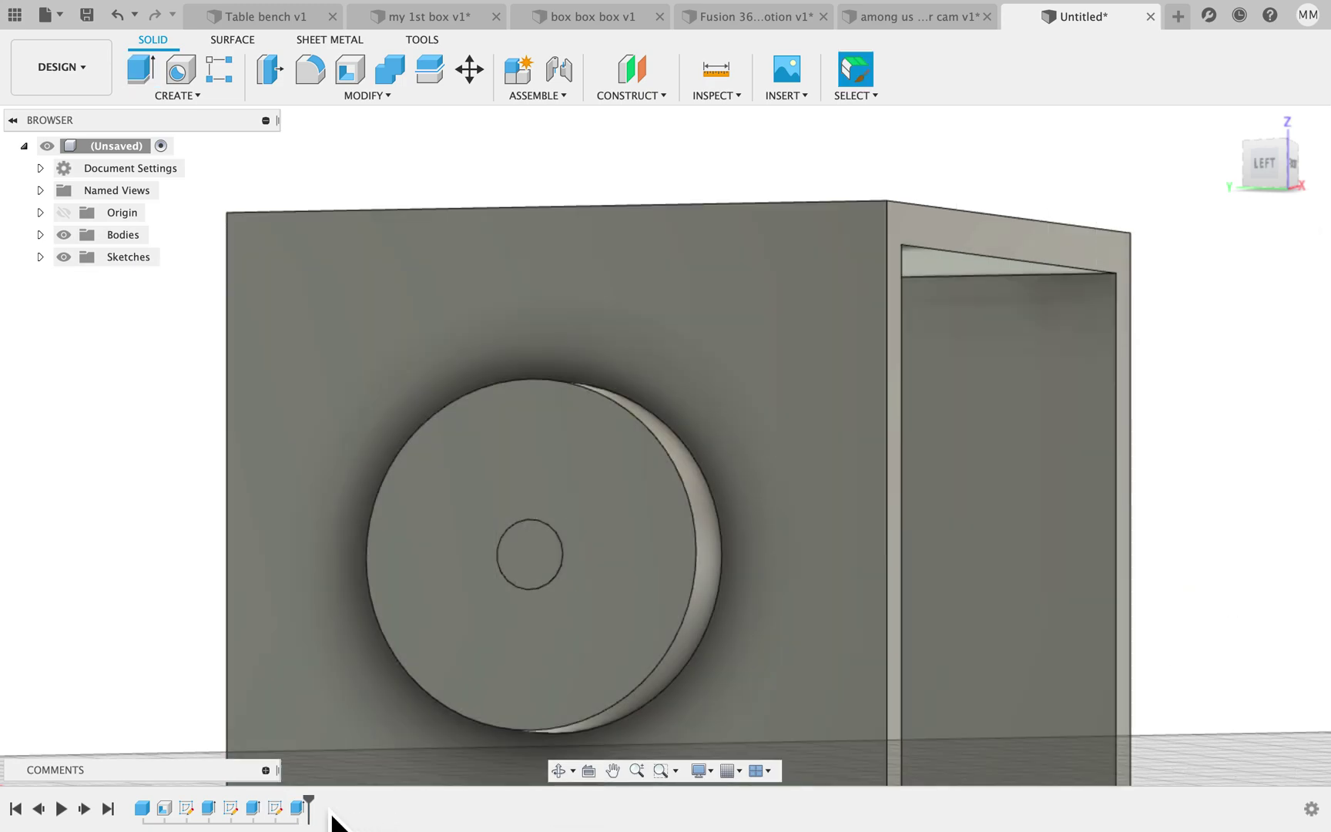
double_click(299, 807)
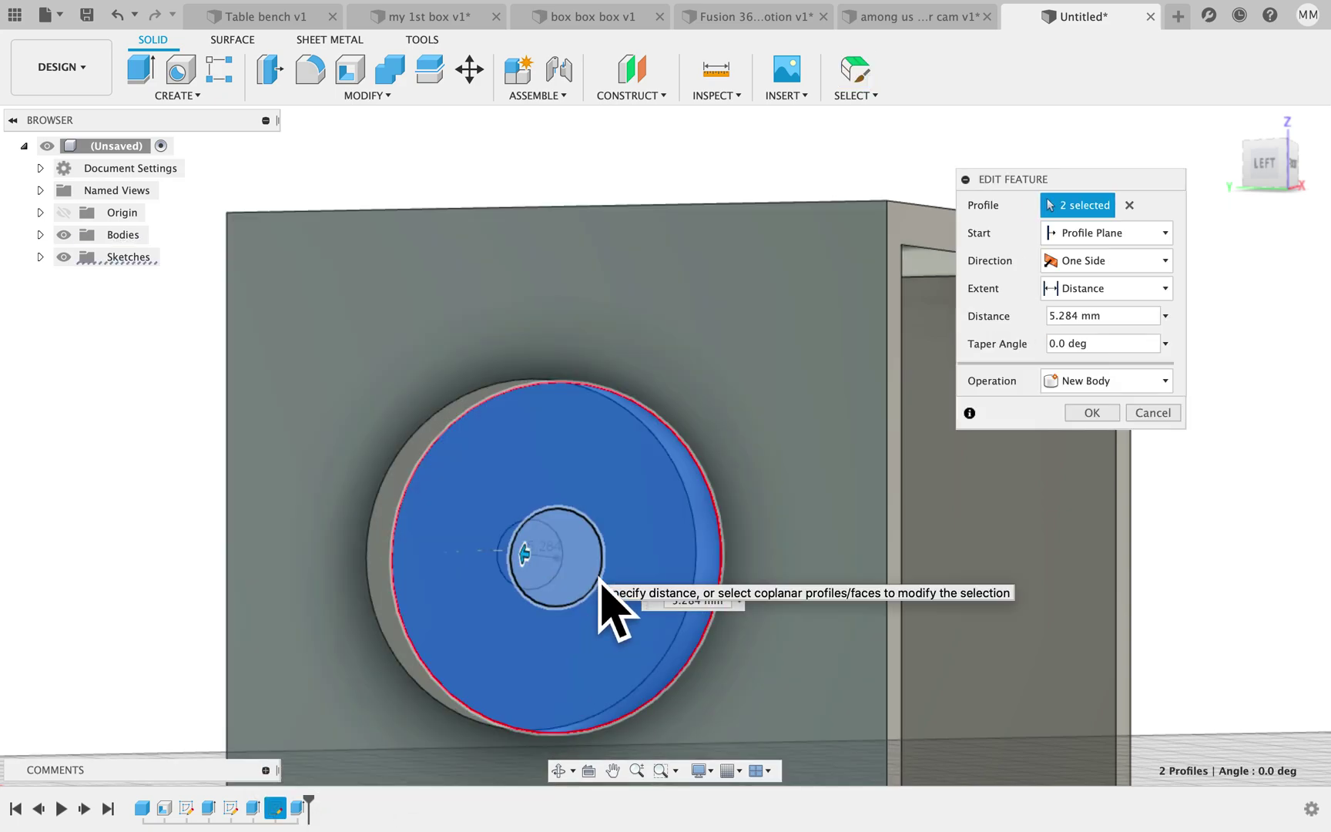
key(m)
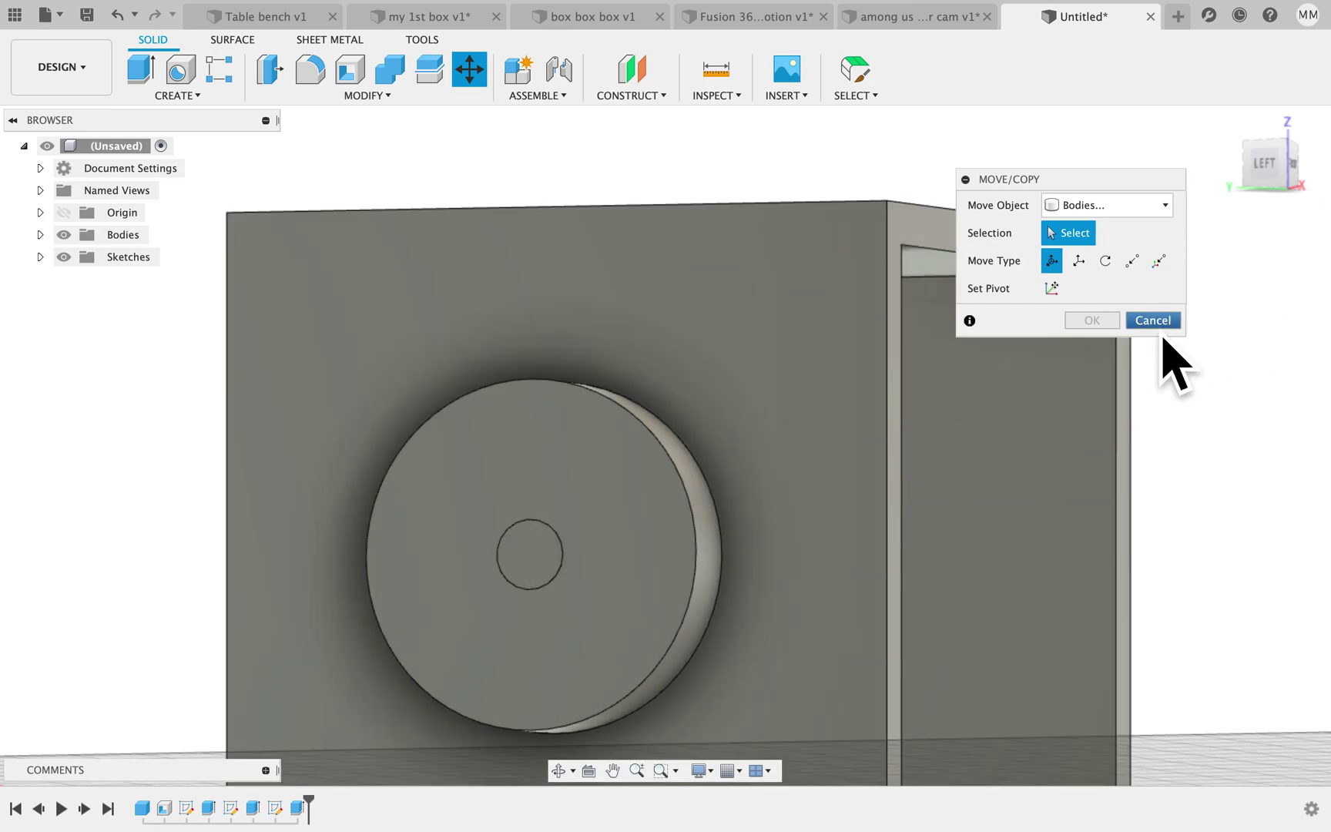
click(1154, 320)
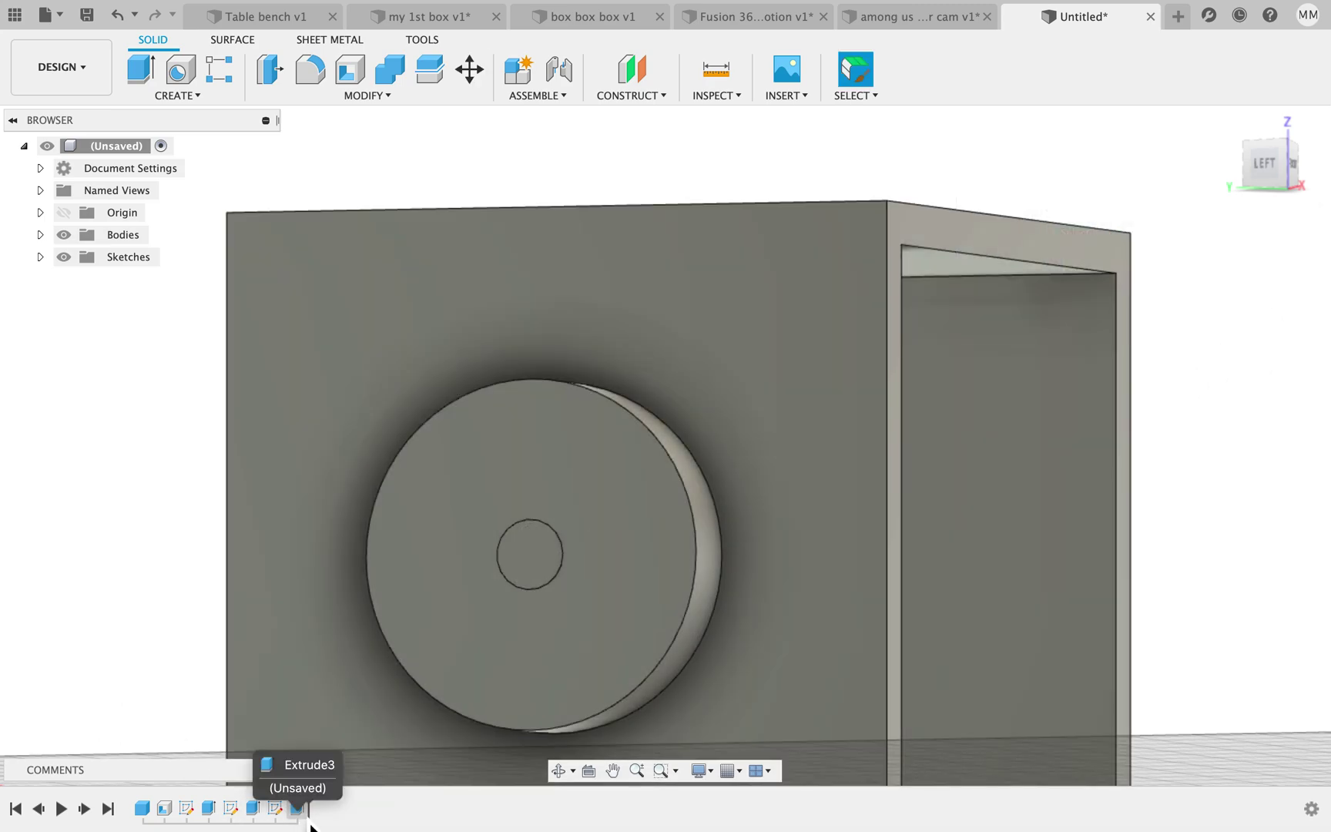
- Edit the disc's extrusion and set its distance to 3 mm
double_click(298, 808)
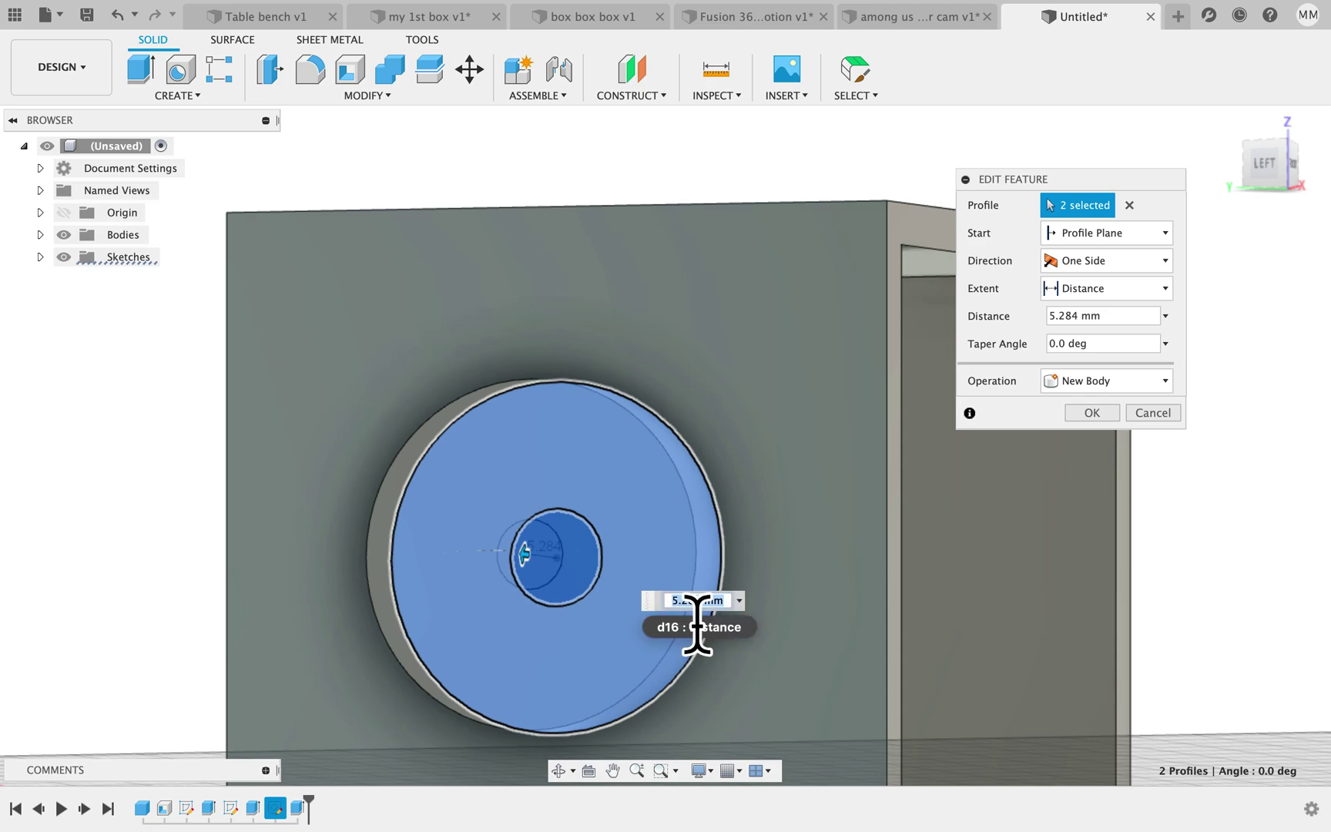
text(3)
key(Return)
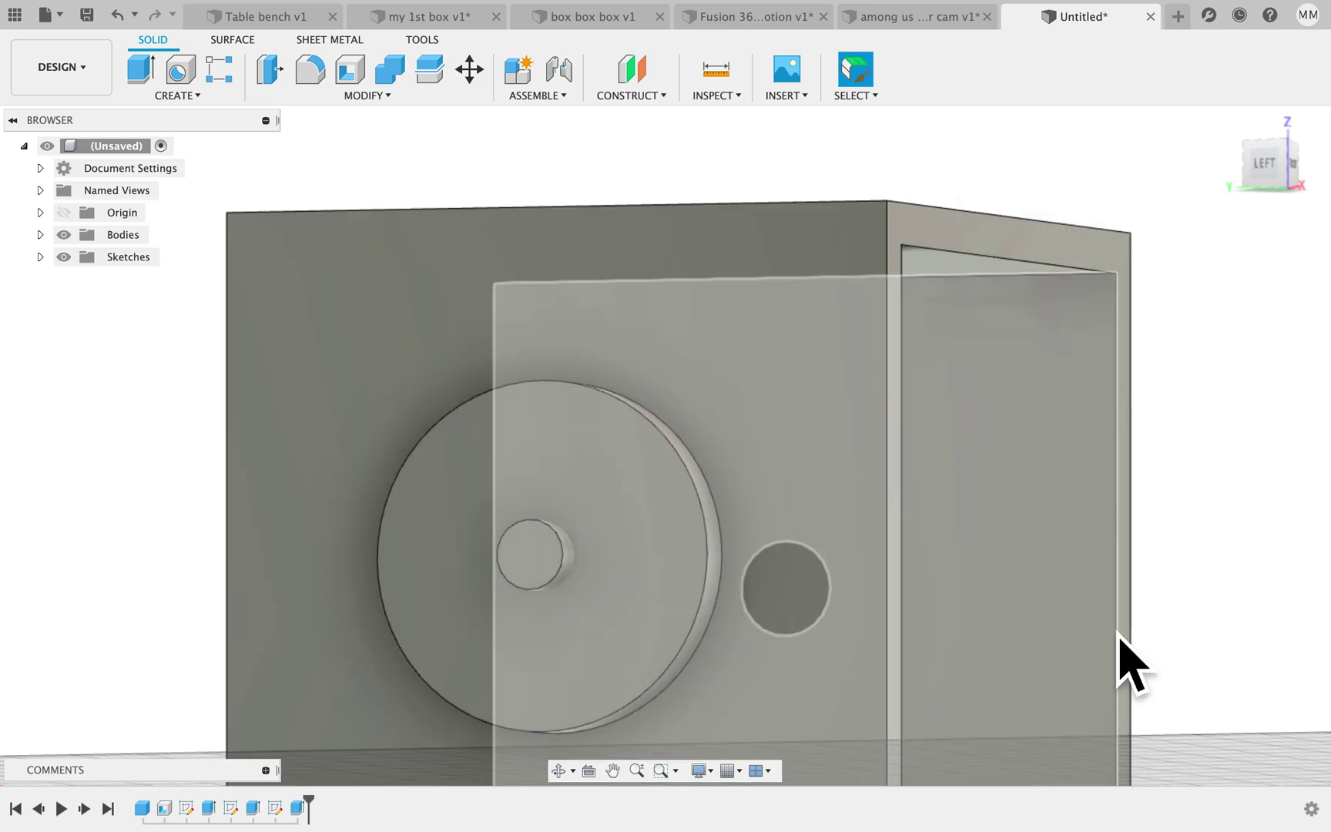
- Copy the disc about 54 mm along the axle so the copy sits just outside the box's right wall
shift+middle_drag(1116, 627, 1155, 638)
shift+scroll(1155, 639, up, 2)
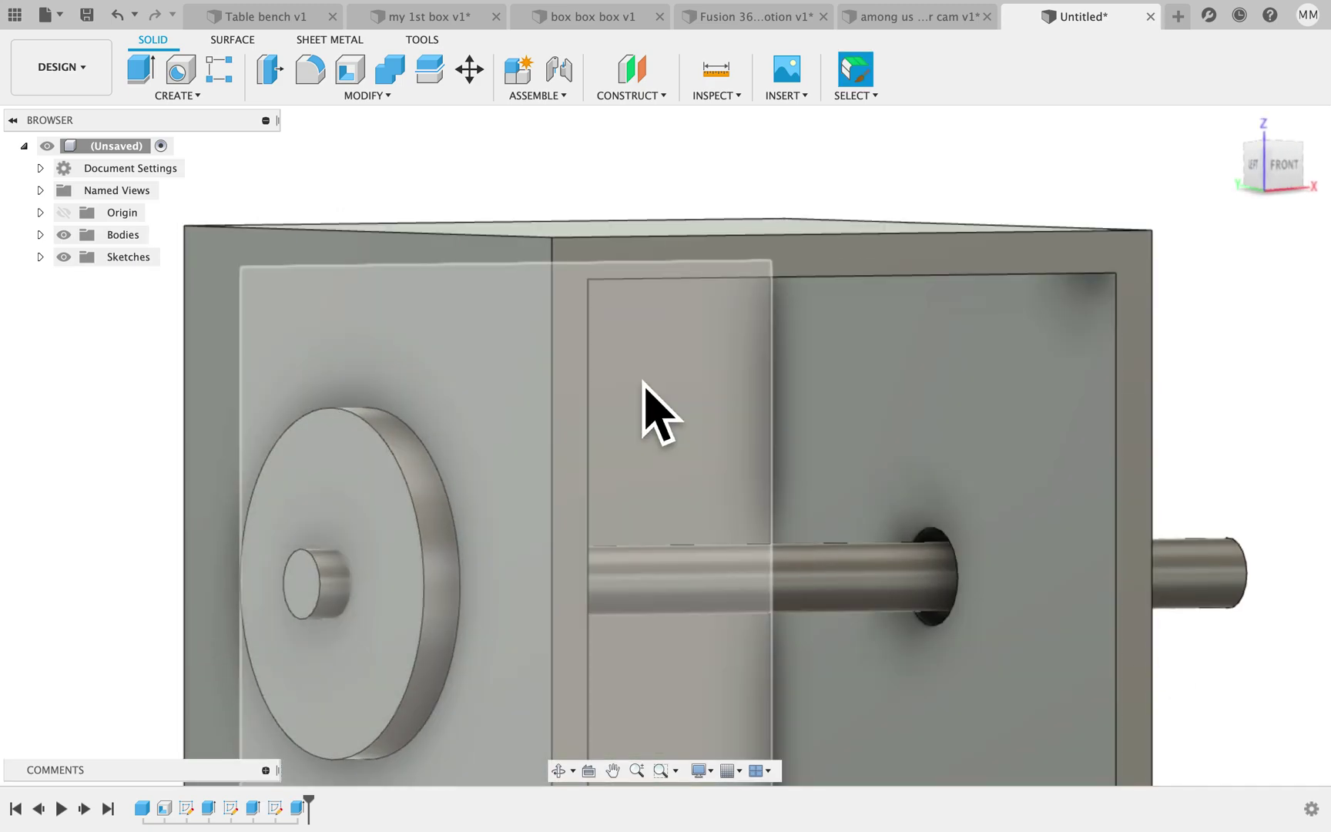
key(m)
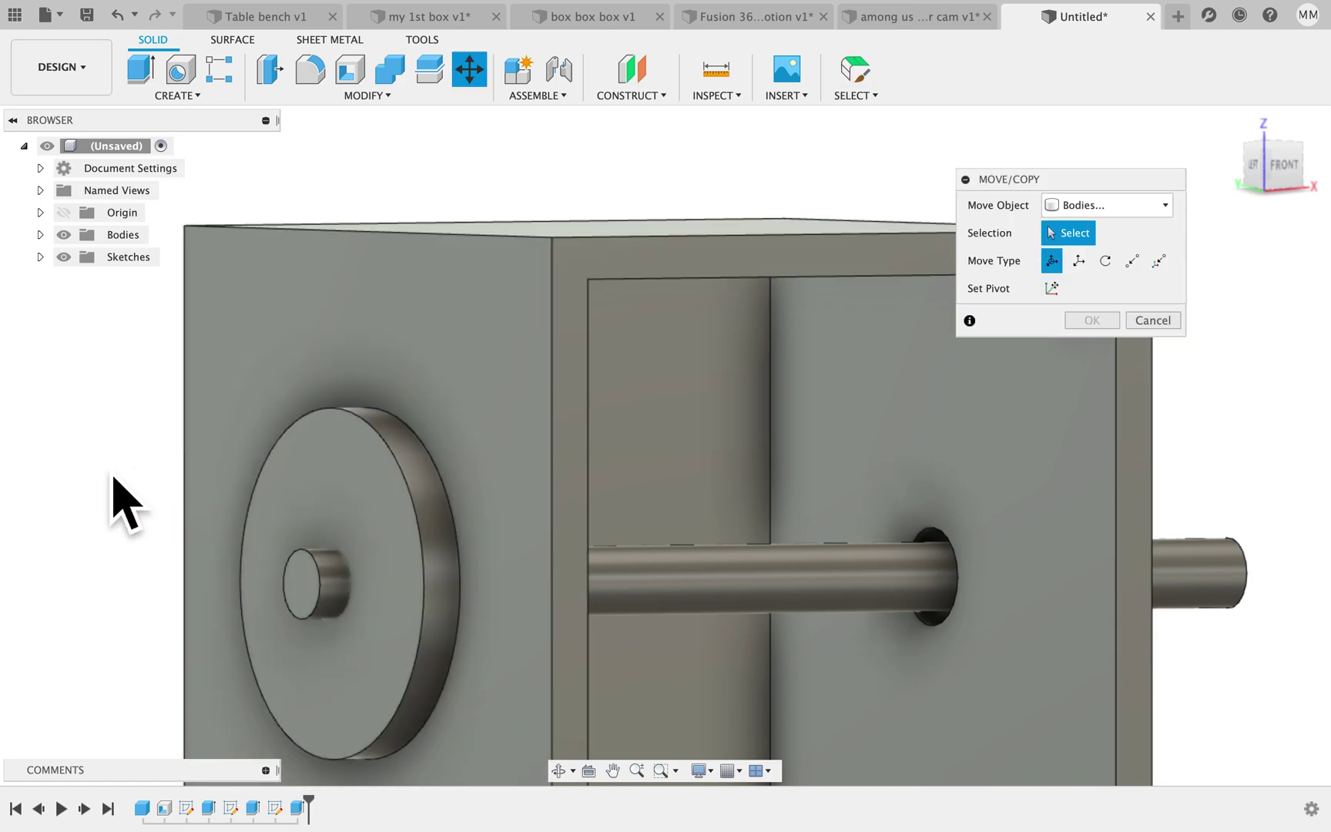
click(394, 539)
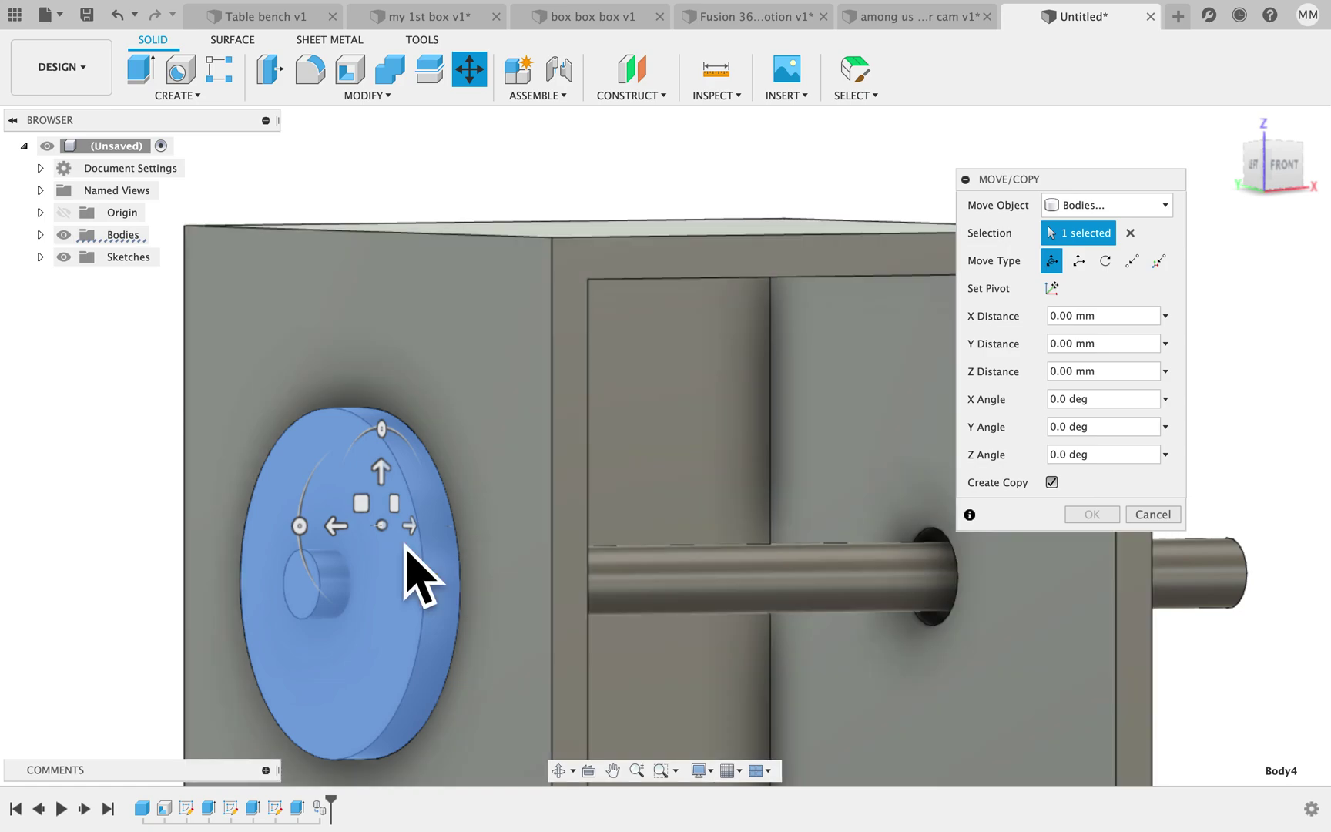
drag(345, 532, 966, 564)
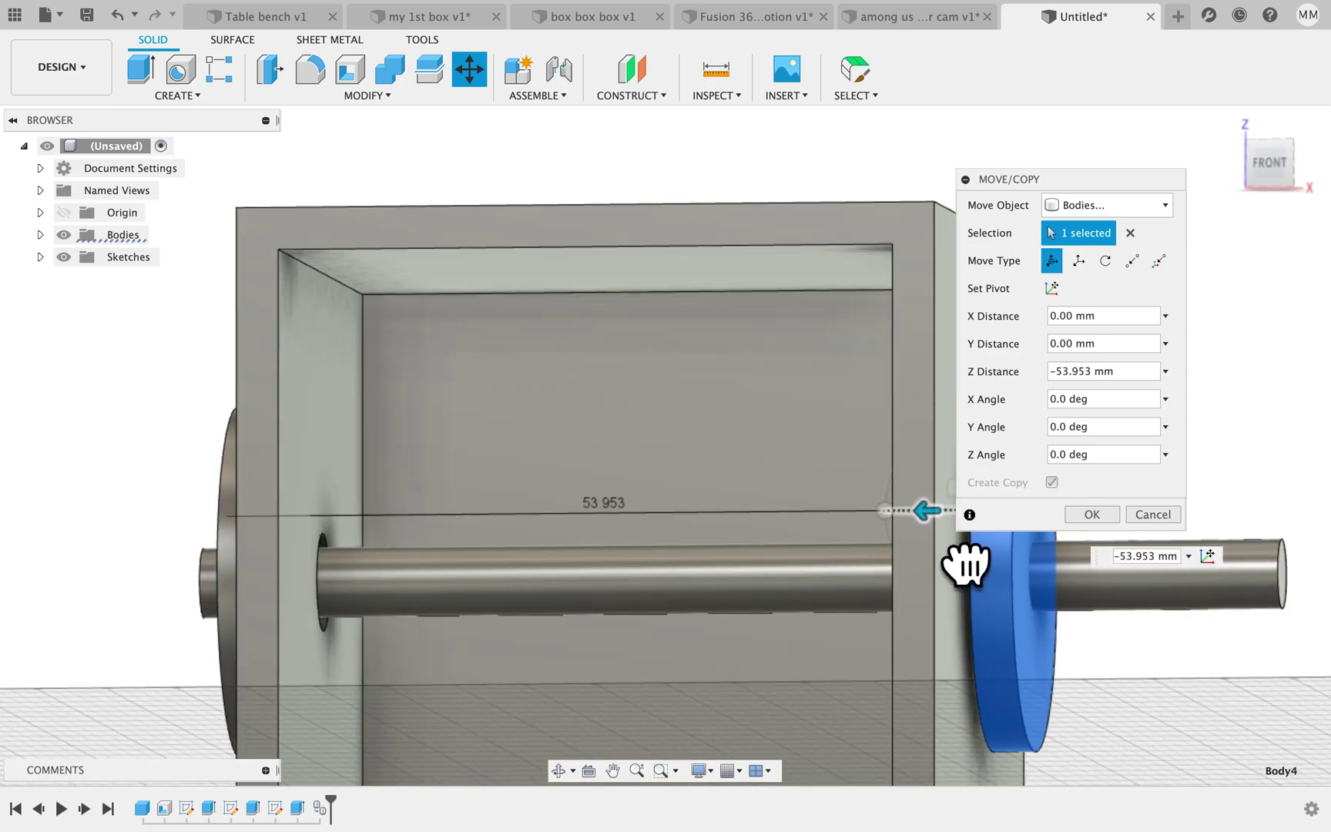
click(1098, 526)
- Copy the right-hand disc about 14.8 mm outward along the axle, near the axle's outer end
shift+scroll(1148, 445, up, 5)
scroll(1148, 445, right, 3)
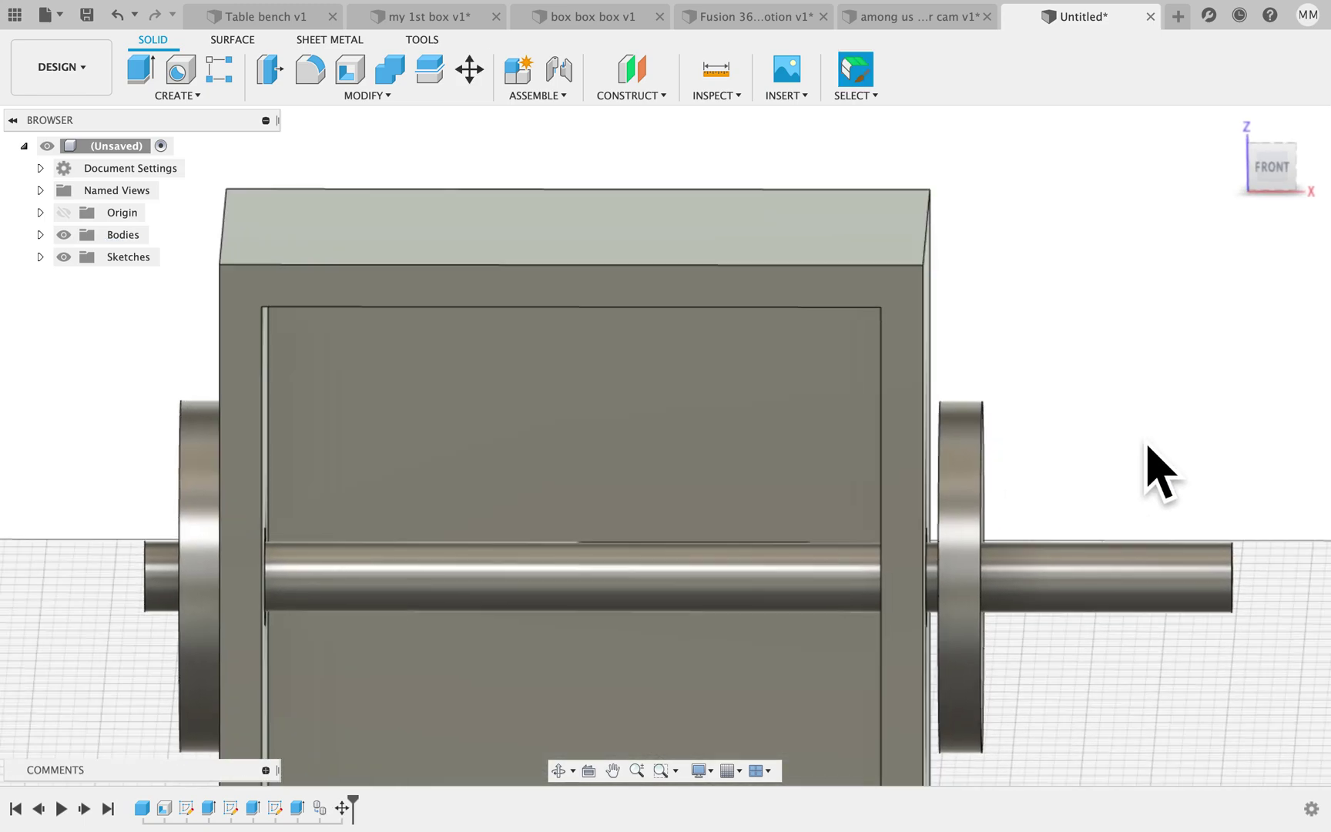
key(m)
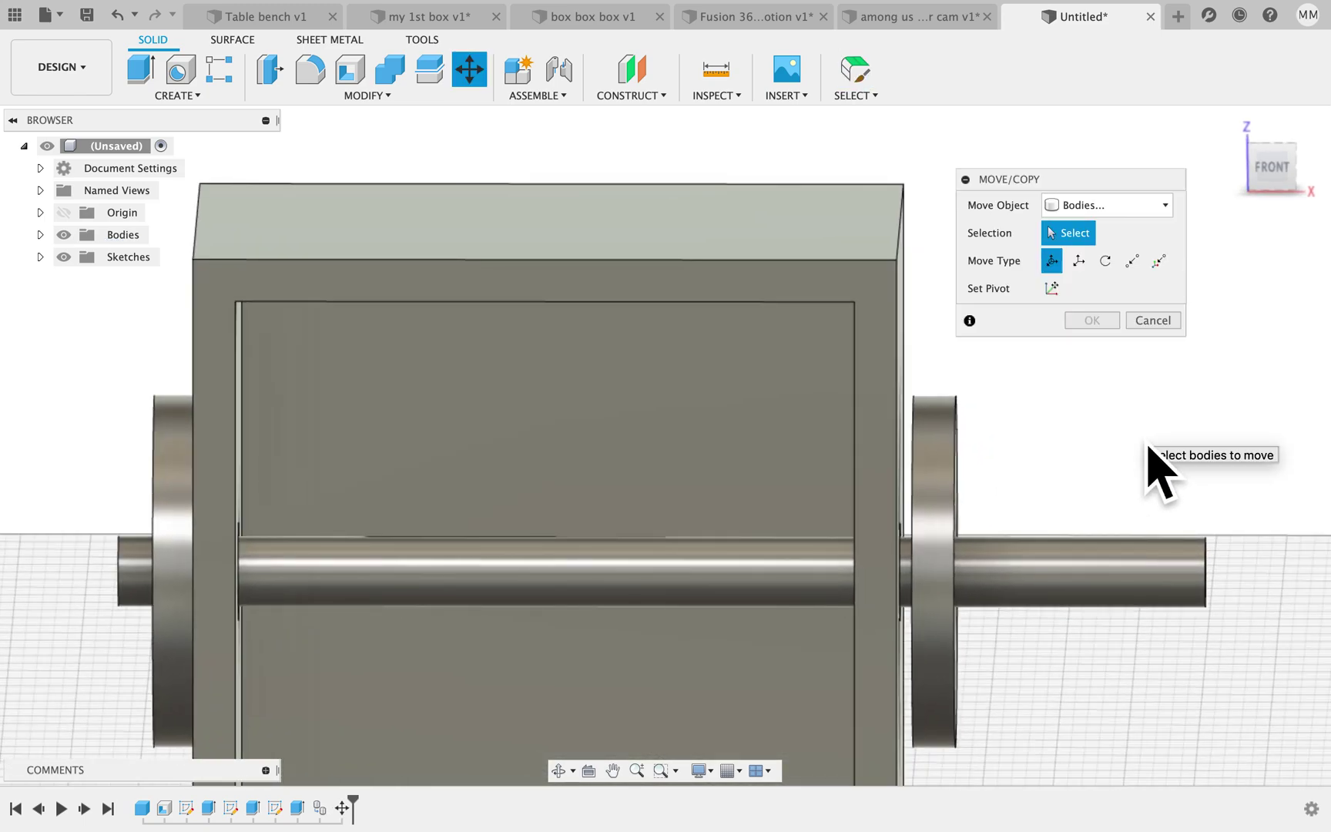
click(946, 515)
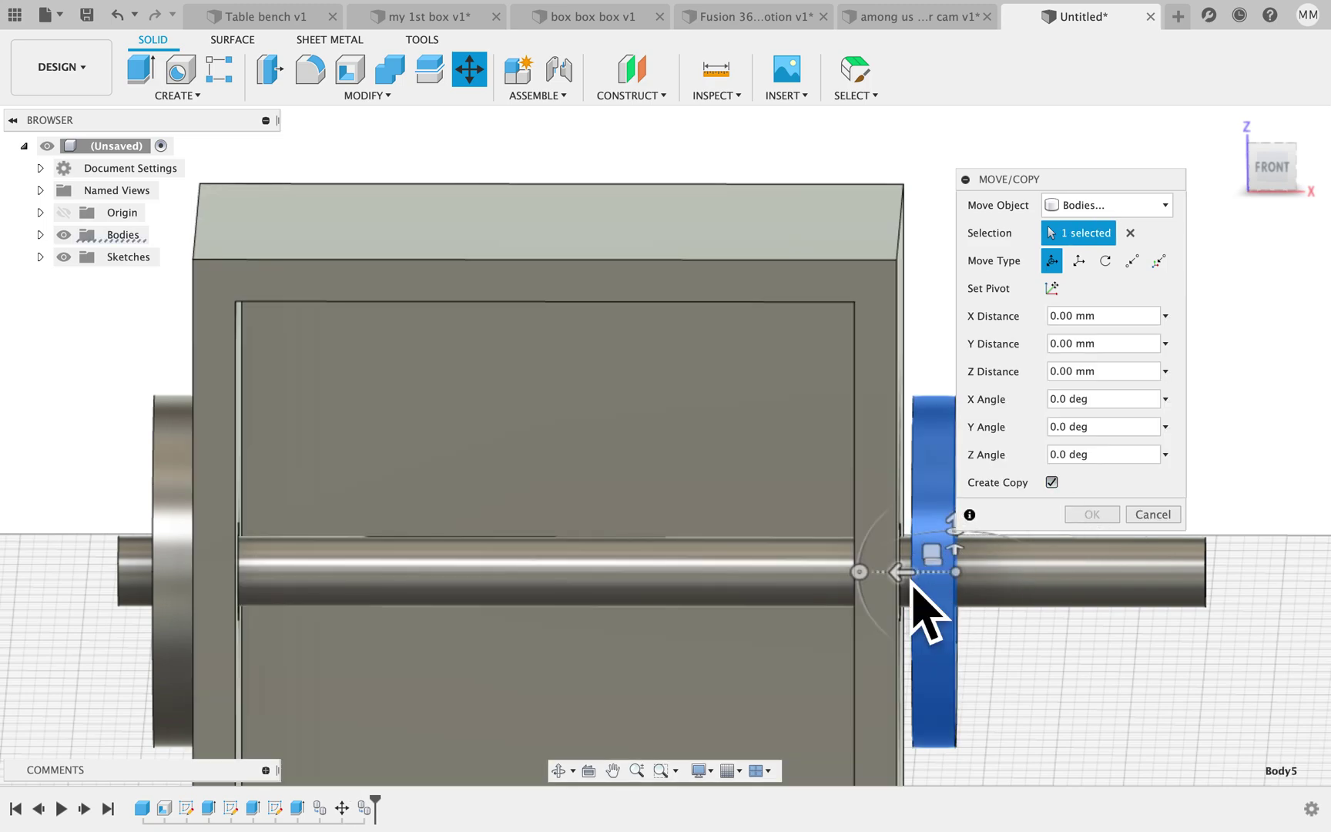
drag(917, 574, 1121, 591)
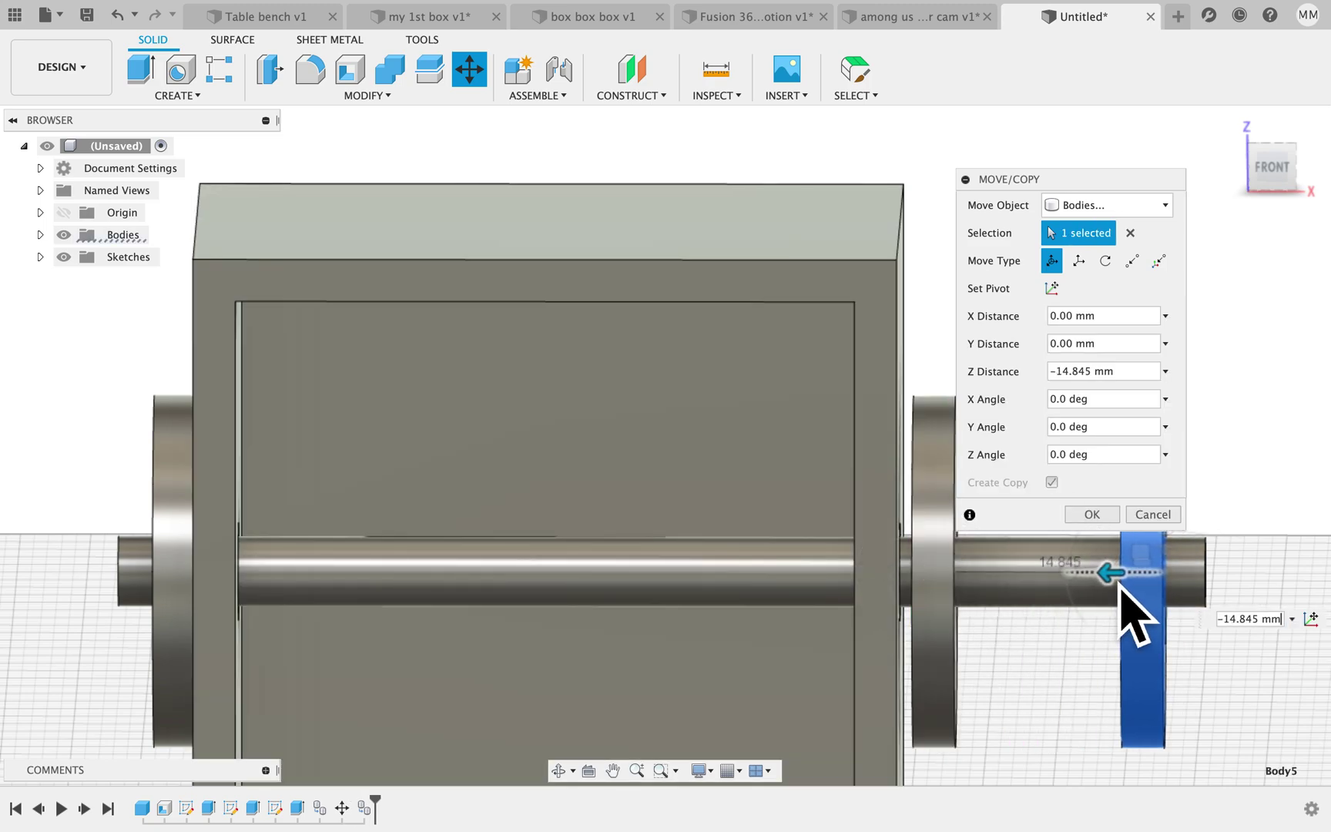
click(1111, 519)
key(m)
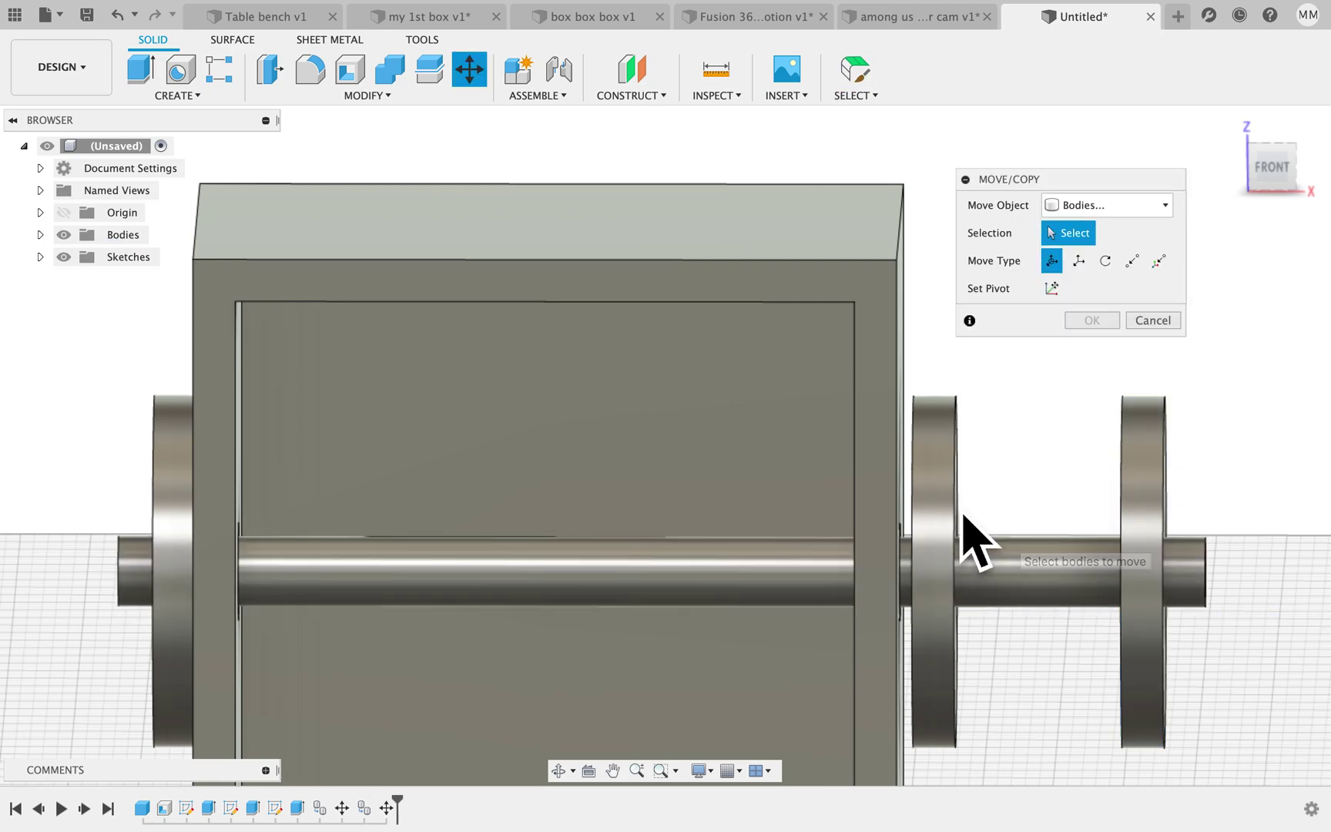
click(946, 551)
drag(949, 630, 1022, 593)
key(Return)
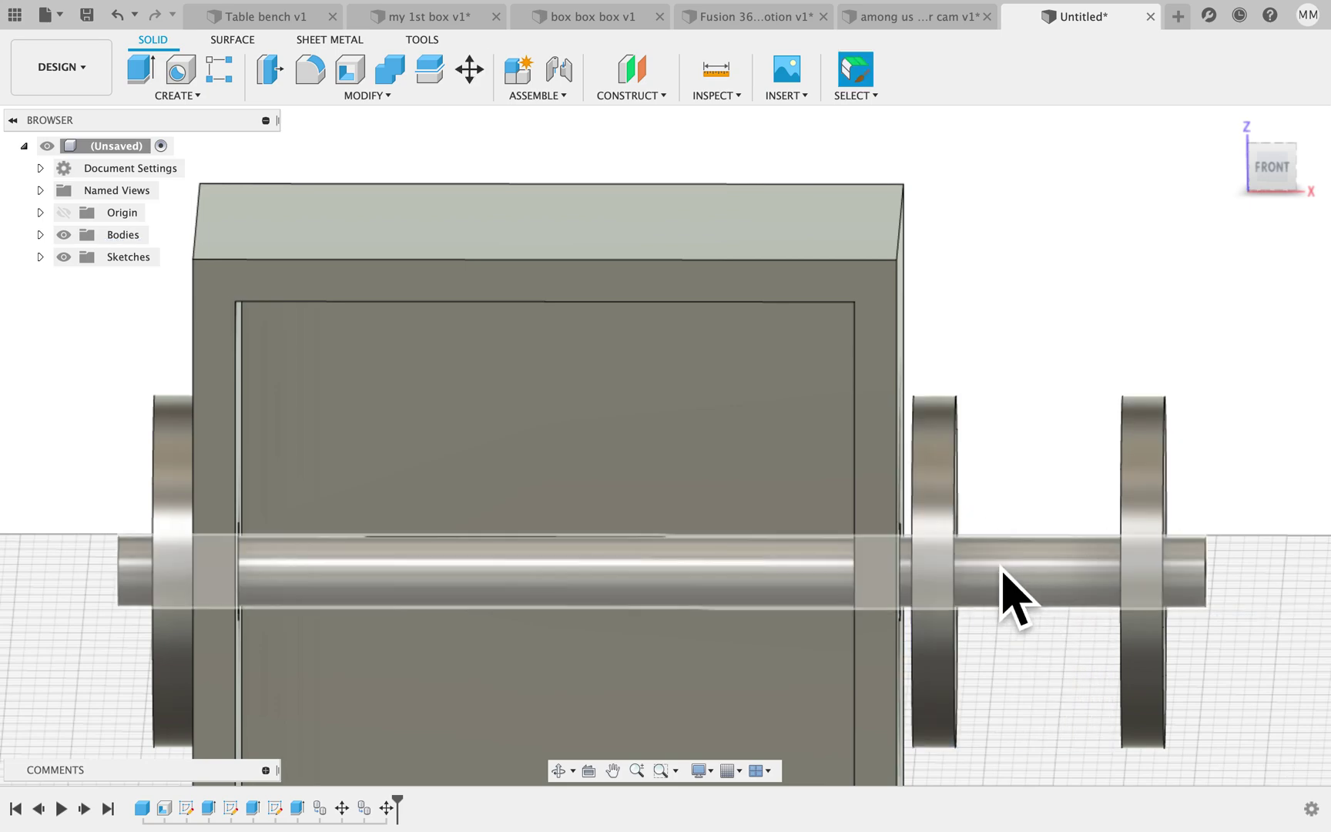
- Create another copy of the disc beside the right wall, moved about 11.6 mm outward to sit against the outermost disc
key(m)
click(951, 529)
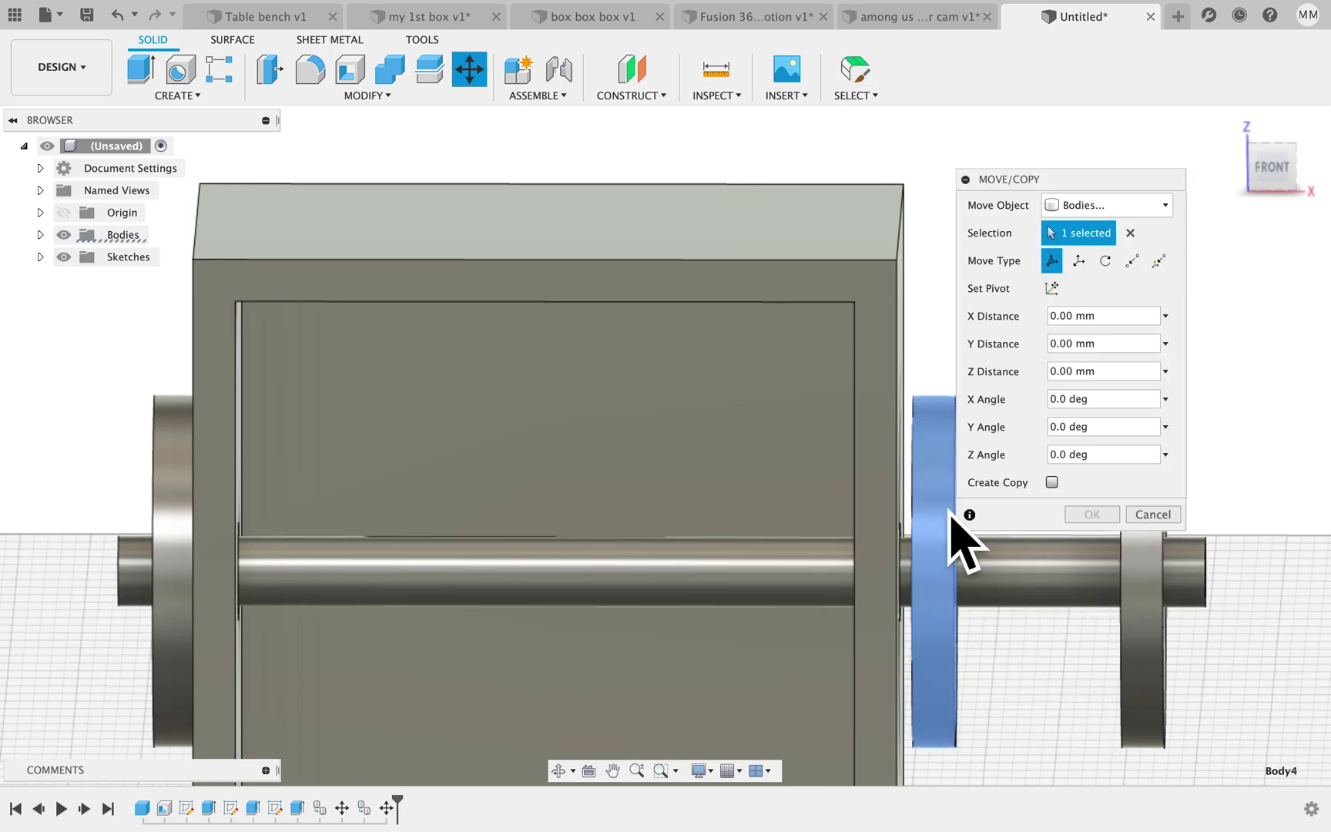
click(1051, 482)
drag(915, 589, 1079, 585)
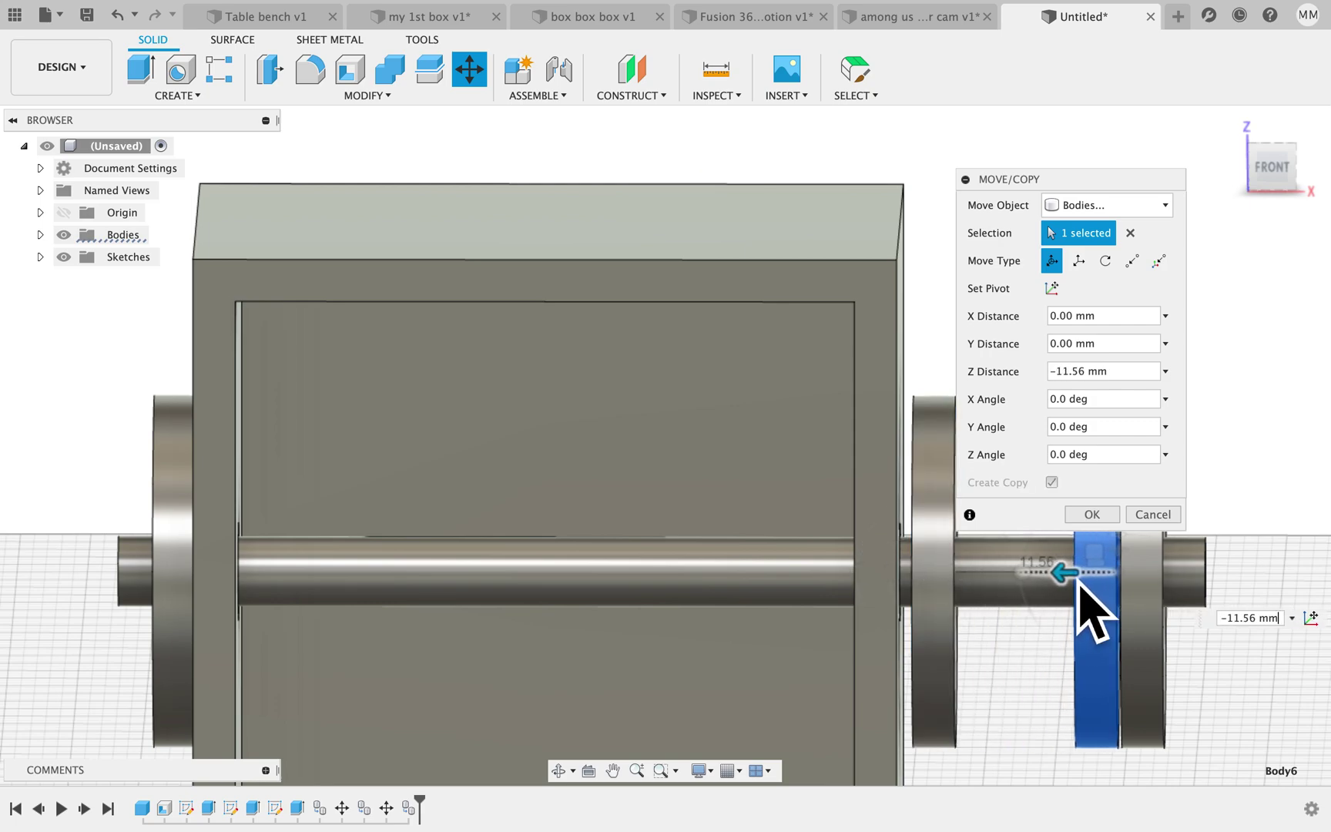
key(Return)
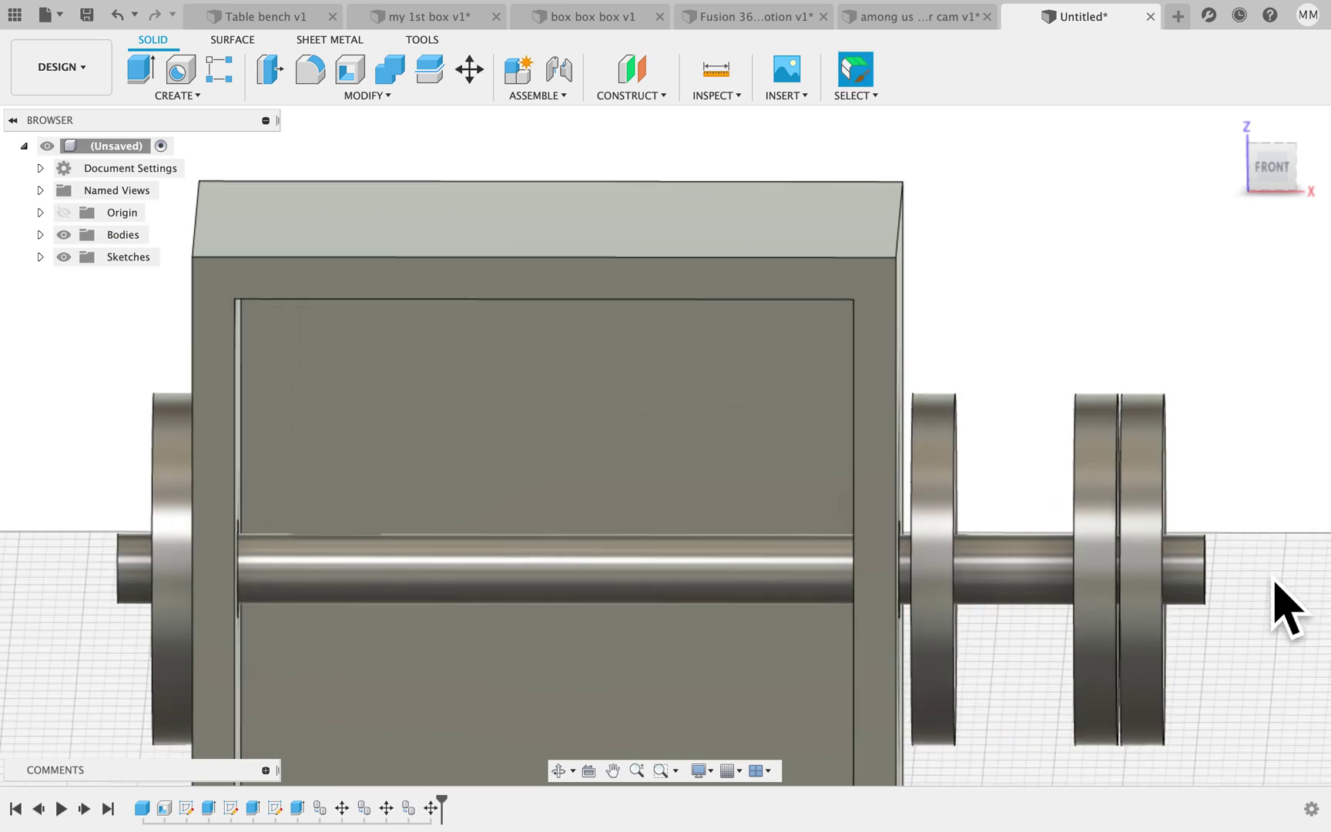
- Trim a short length off the axle's outer end, beyond the outermost disc, with an Extrude cut
shift+scroll(1274, 578, right, 5)
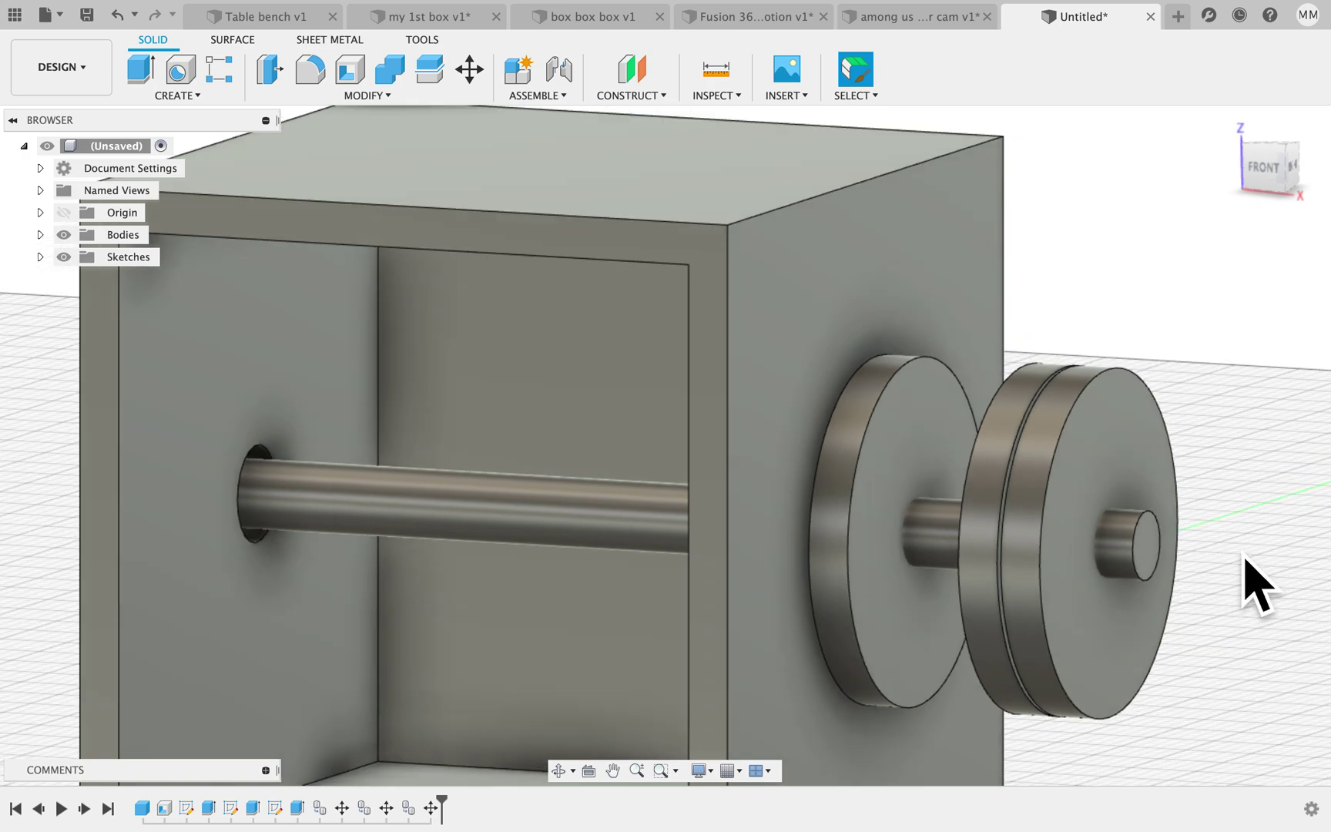
key(e)
click(1159, 552)
drag(1215, 602, 1203, 602)
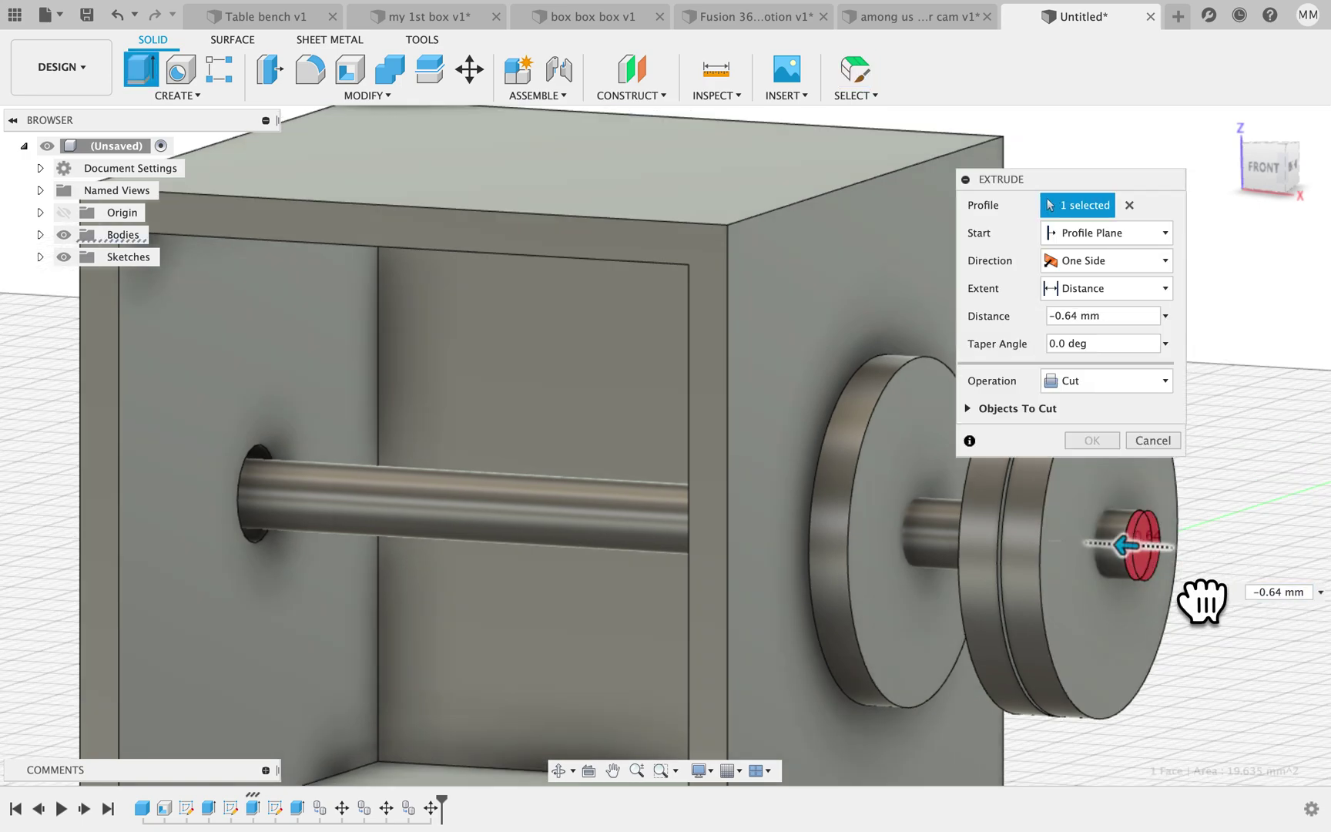
key(Return)
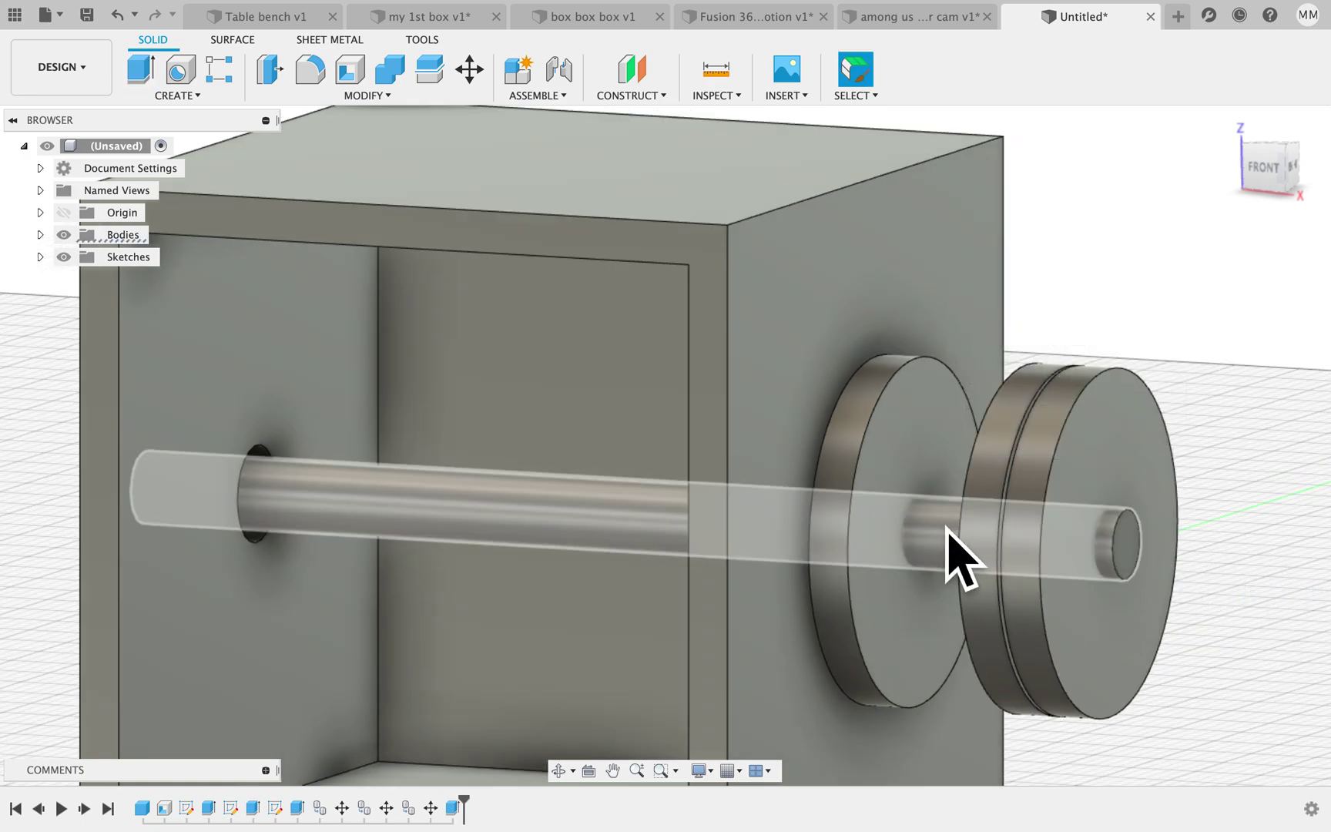
- Construct a midplane between the inner faces of the box's left and right walls
scroll(945, 550, up, 5)
shift+scroll(905, 531, down, 3)
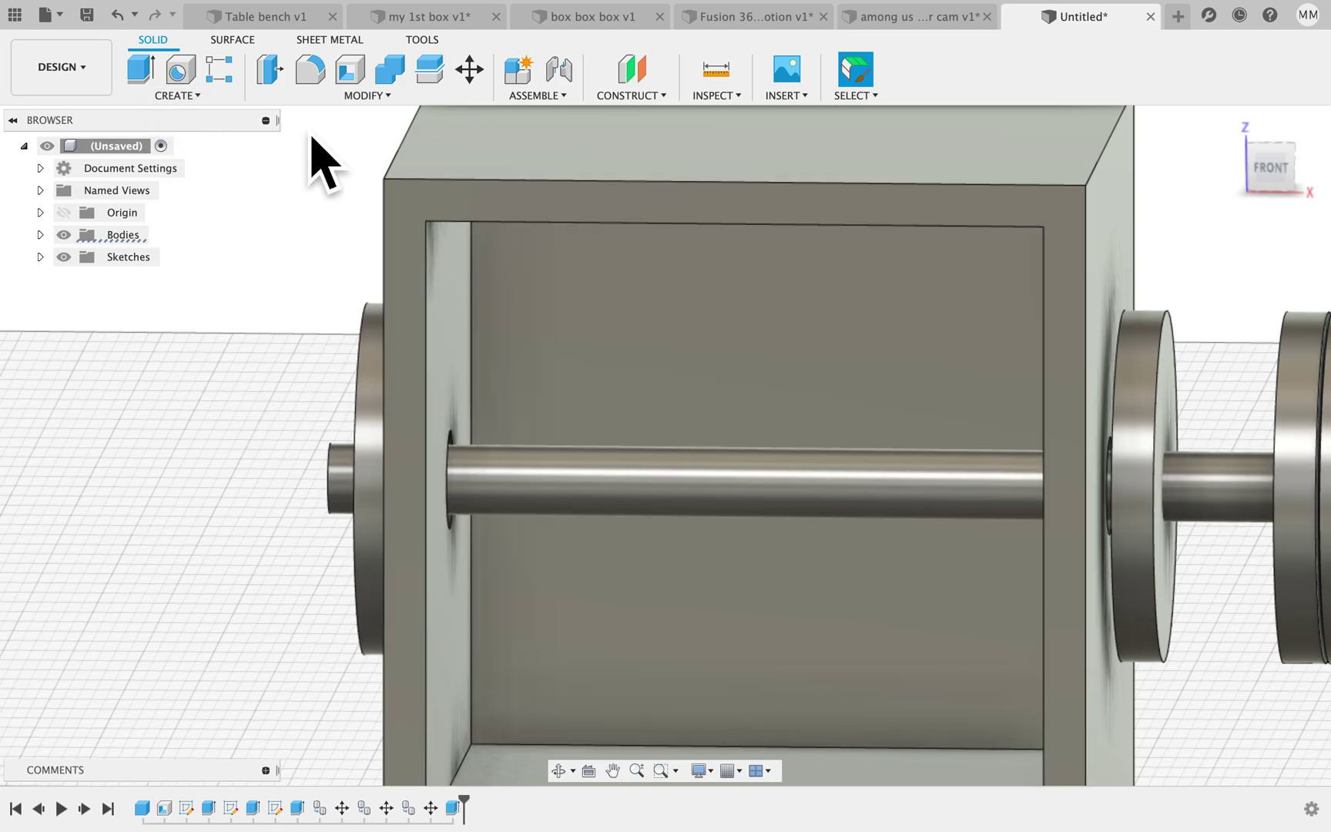
mouse_move(629, 100)
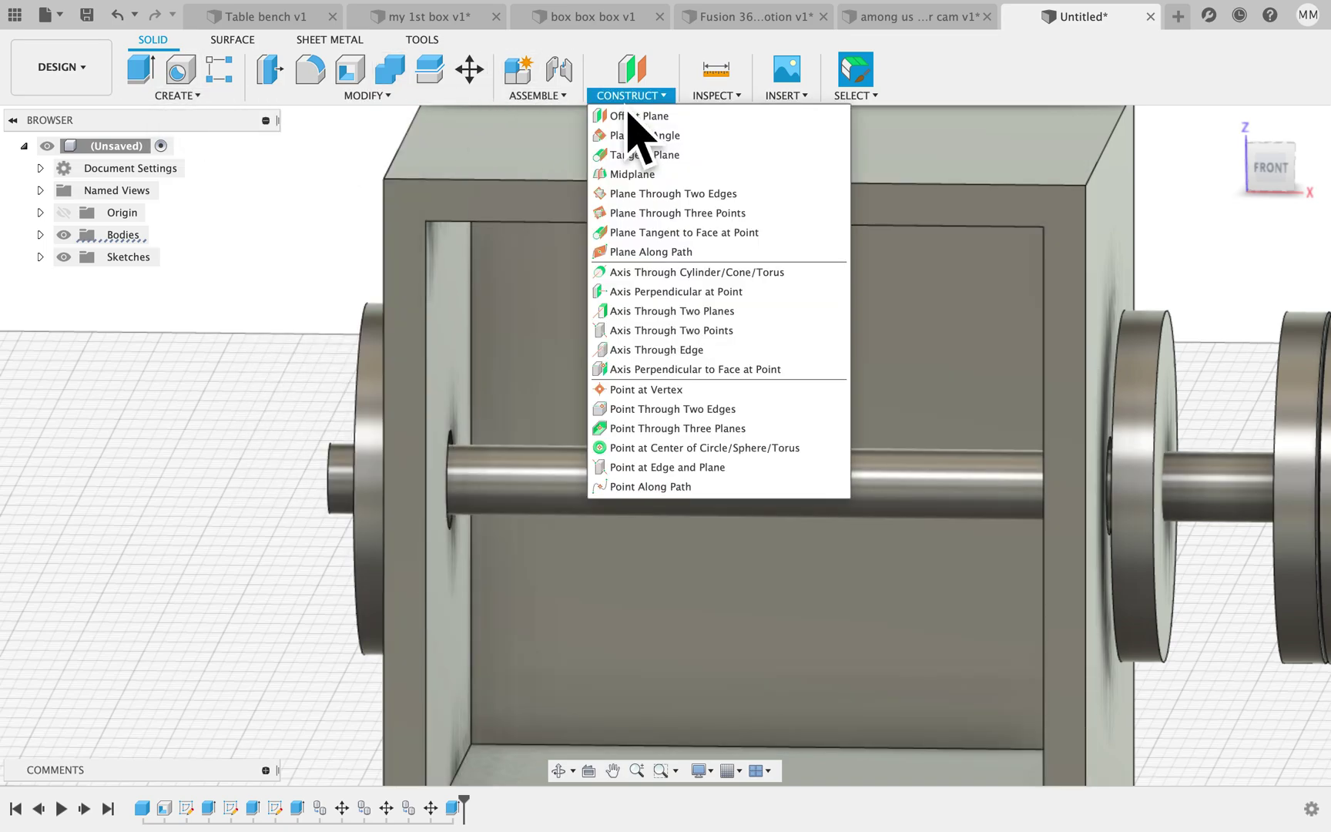
click(666, 175)
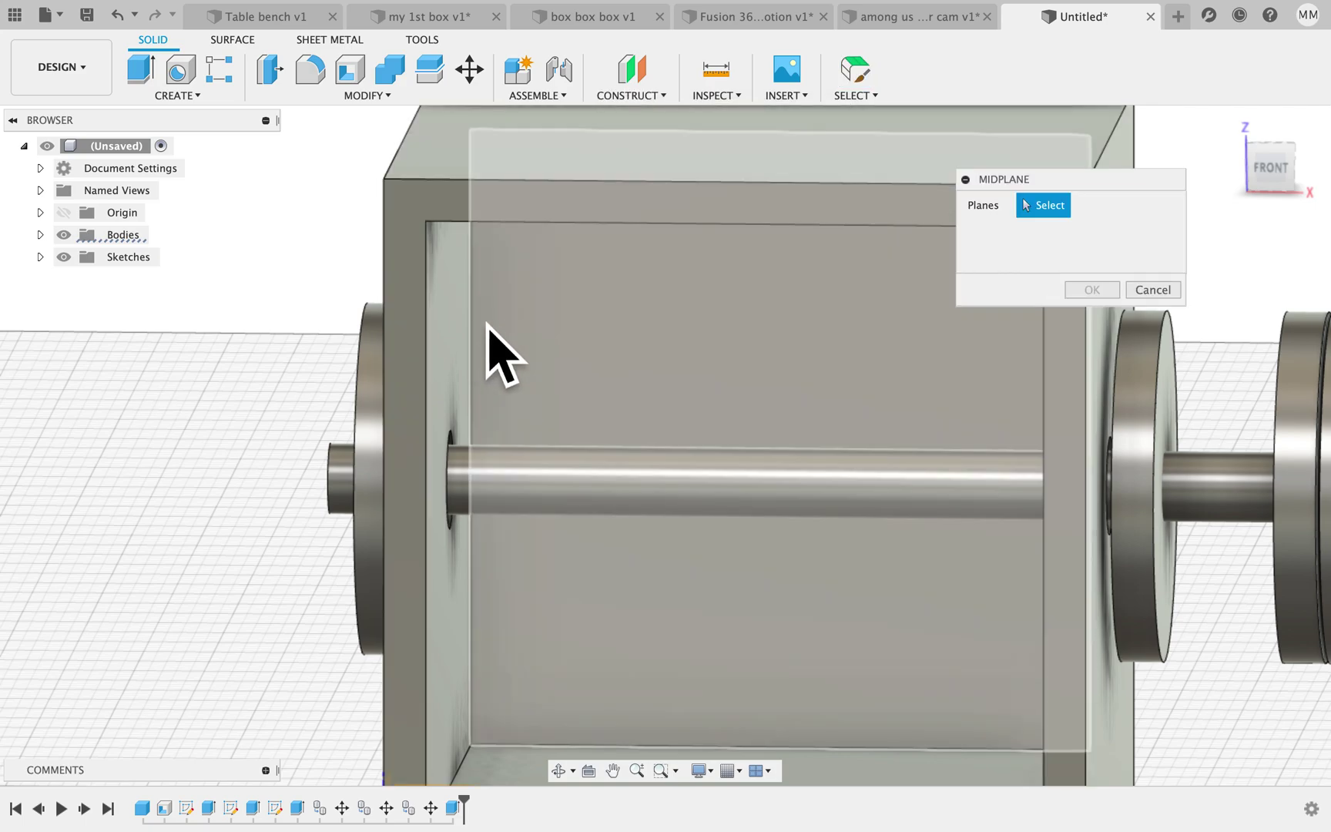
click(459, 327)
shift+scroll(1100, 332, left, 10)
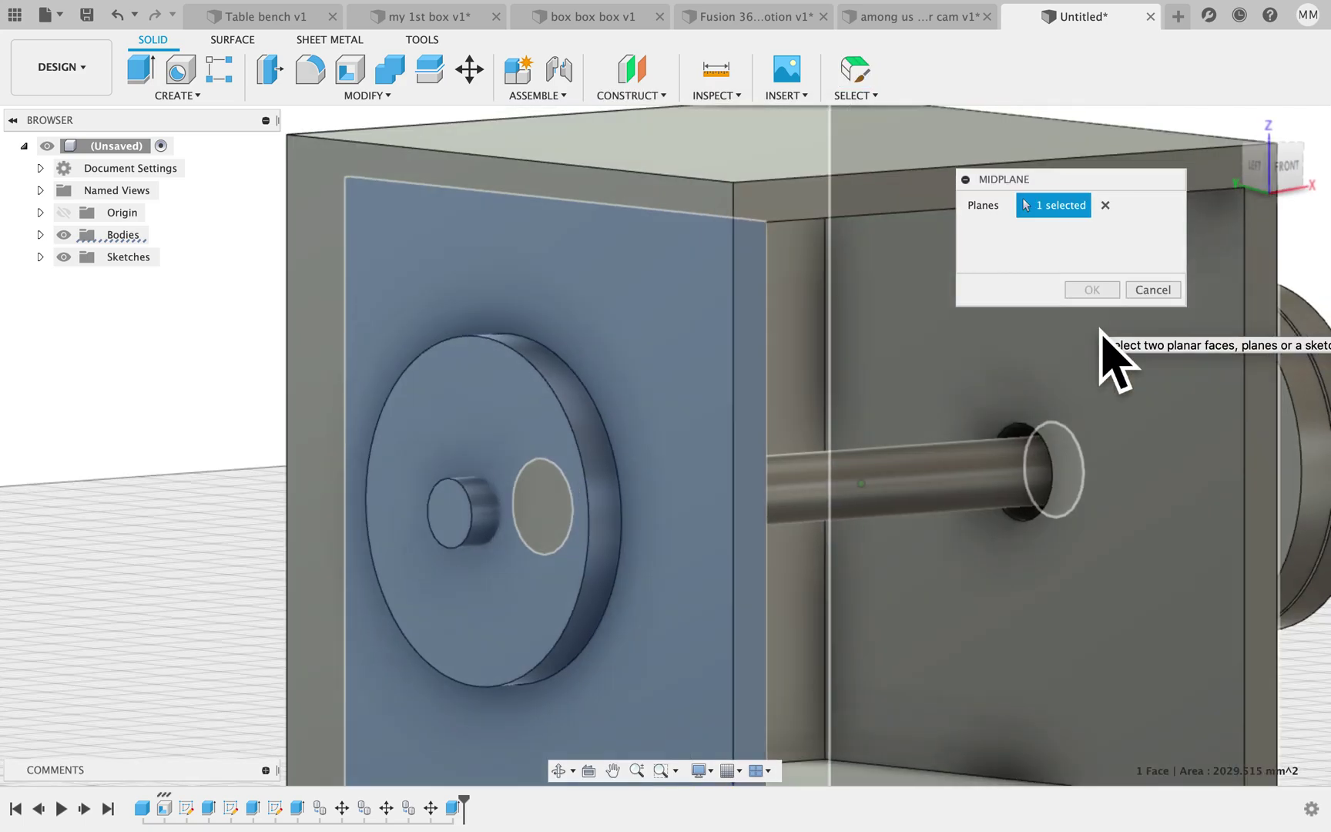
click(1071, 330)
shift+scroll(1072, 331, right, 10)
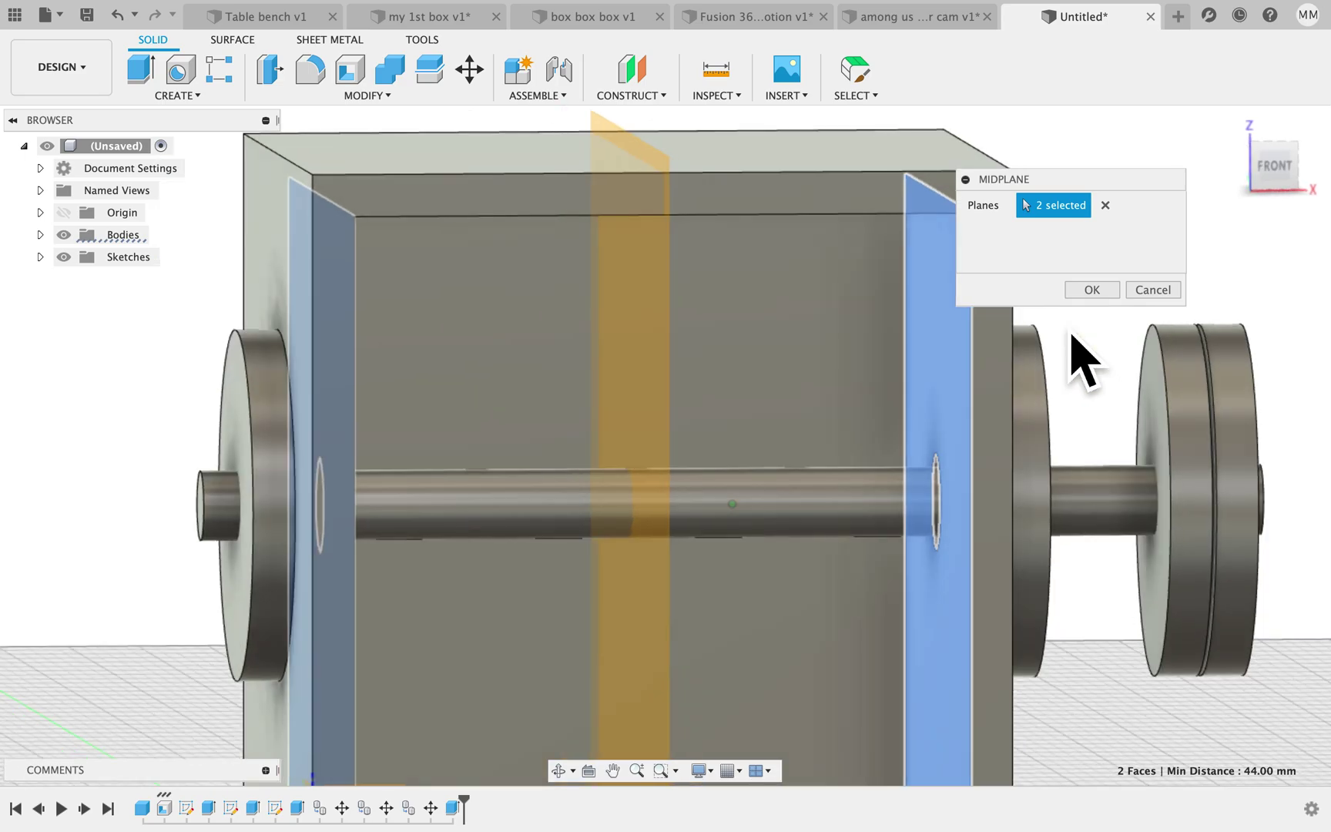
shift+scroll(1071, 331, left, 1)
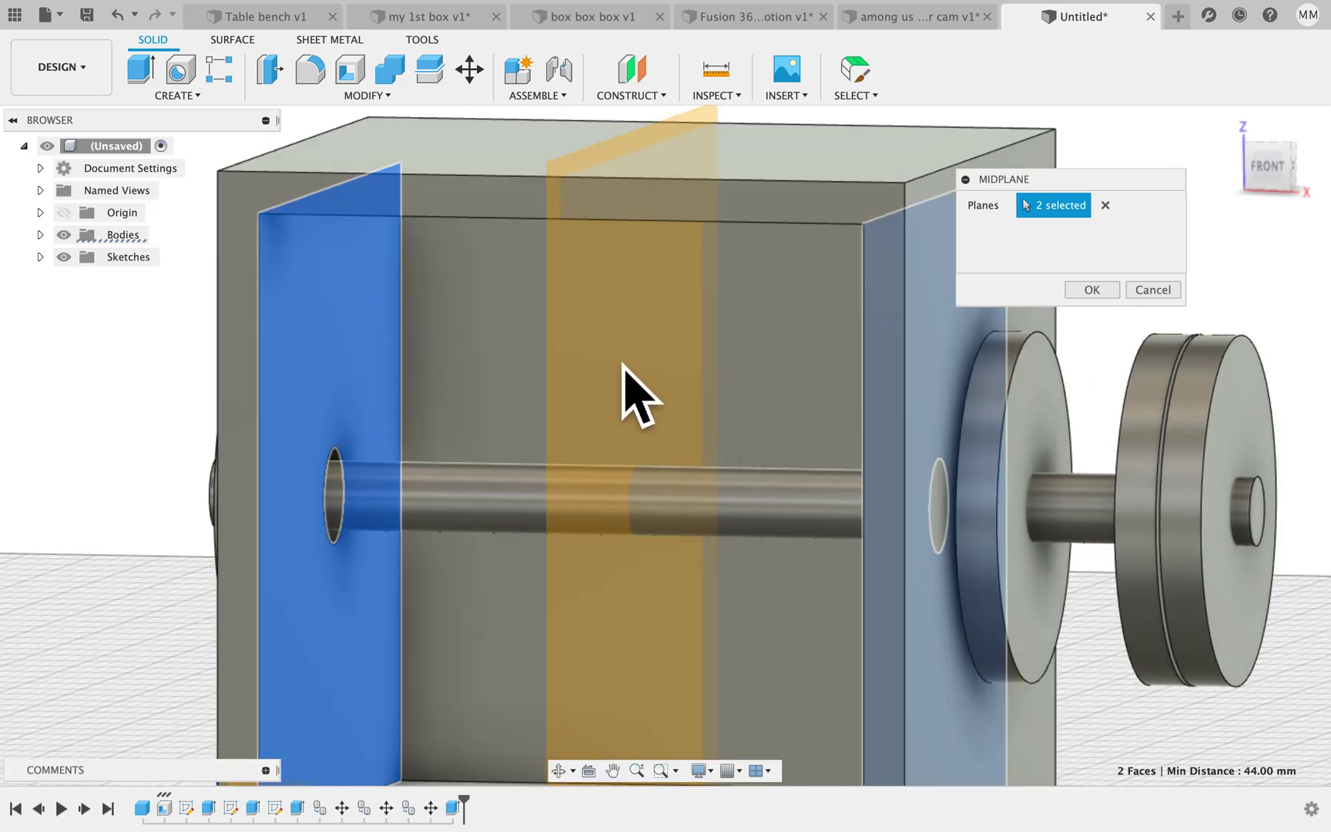
- Start a sketch on the midplane and draw a 25 mm diameter circle centred near the axle's centre
click(198, 106)
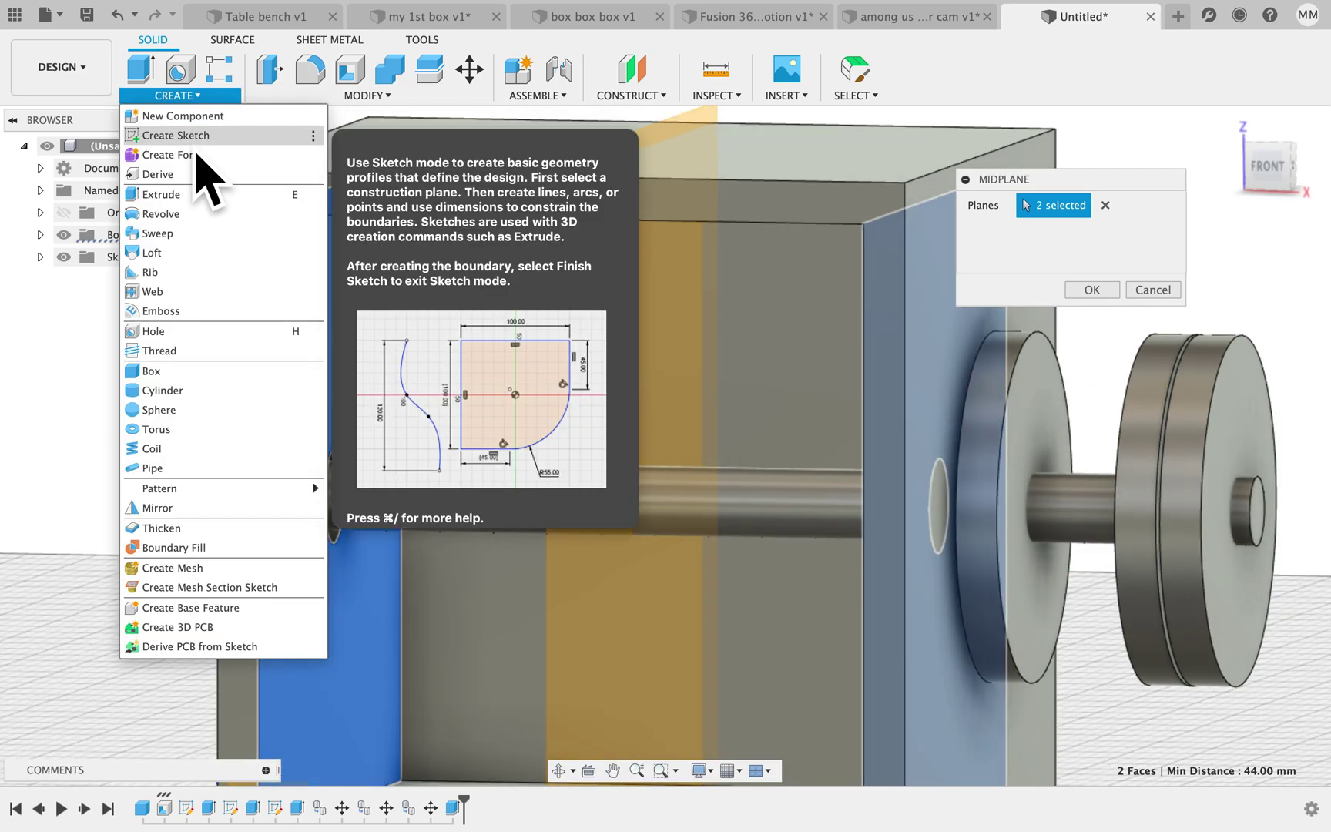
click(199, 137)
click(633, 362)
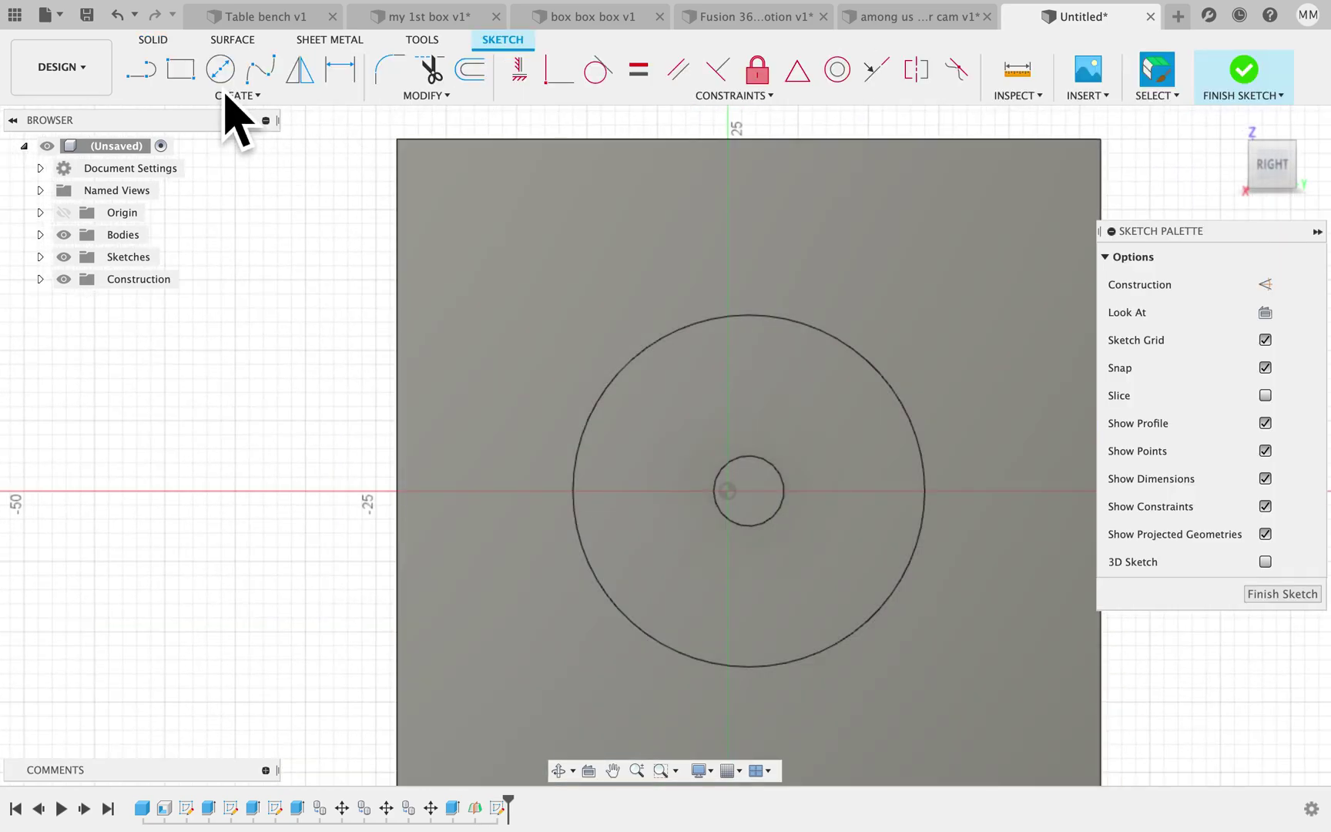
click(222, 74)
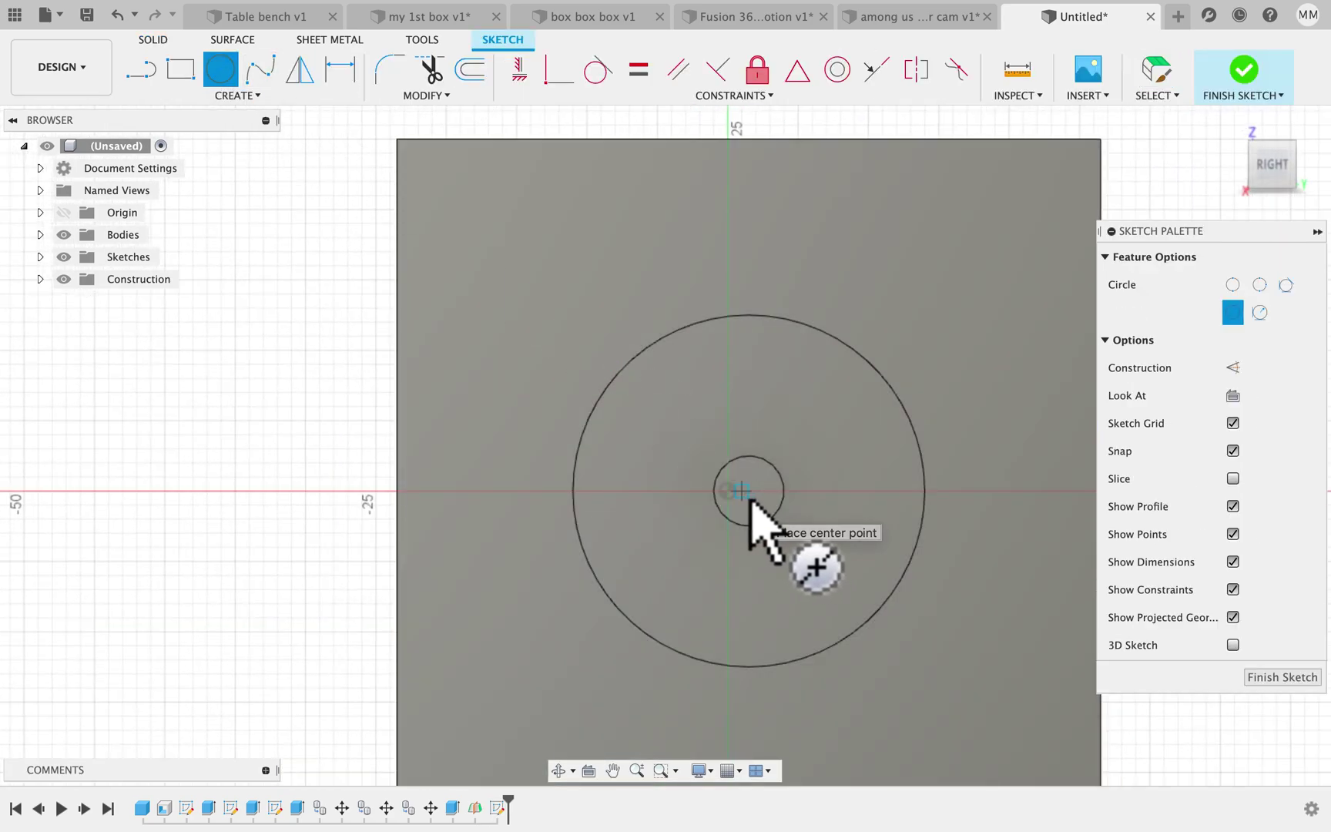
scroll(750, 499, down, 2)
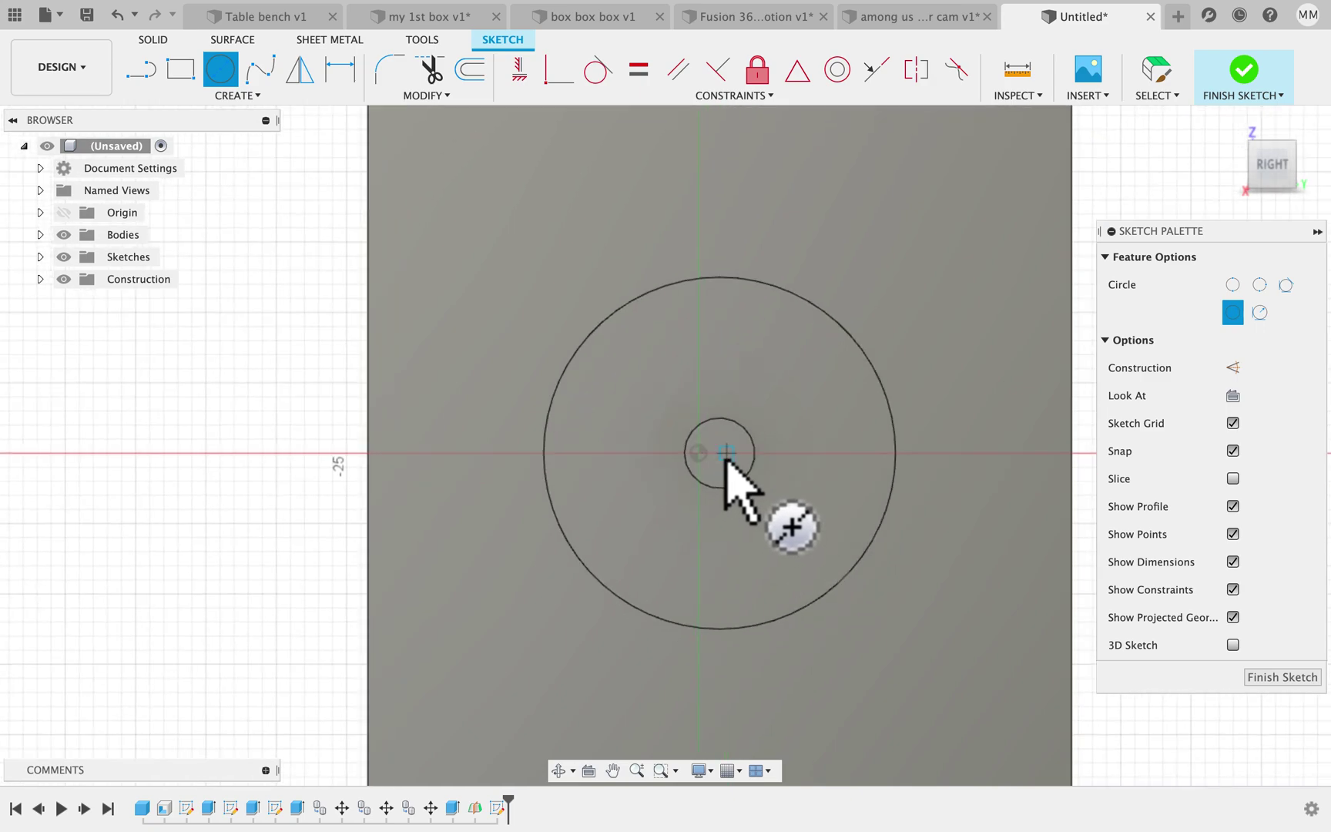
scroll(732, 458, up, 2)
scroll(733, 458, right, 2)
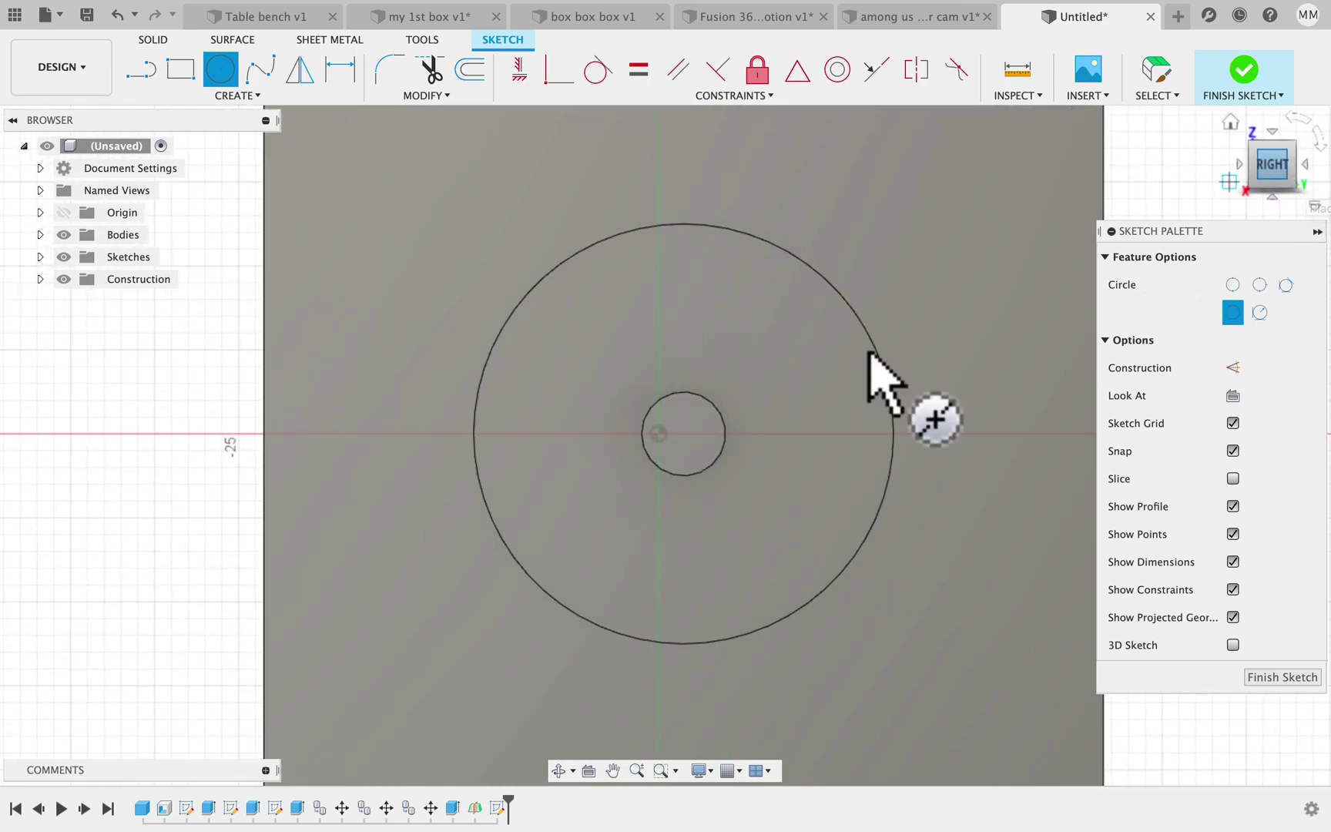
click(686, 437)
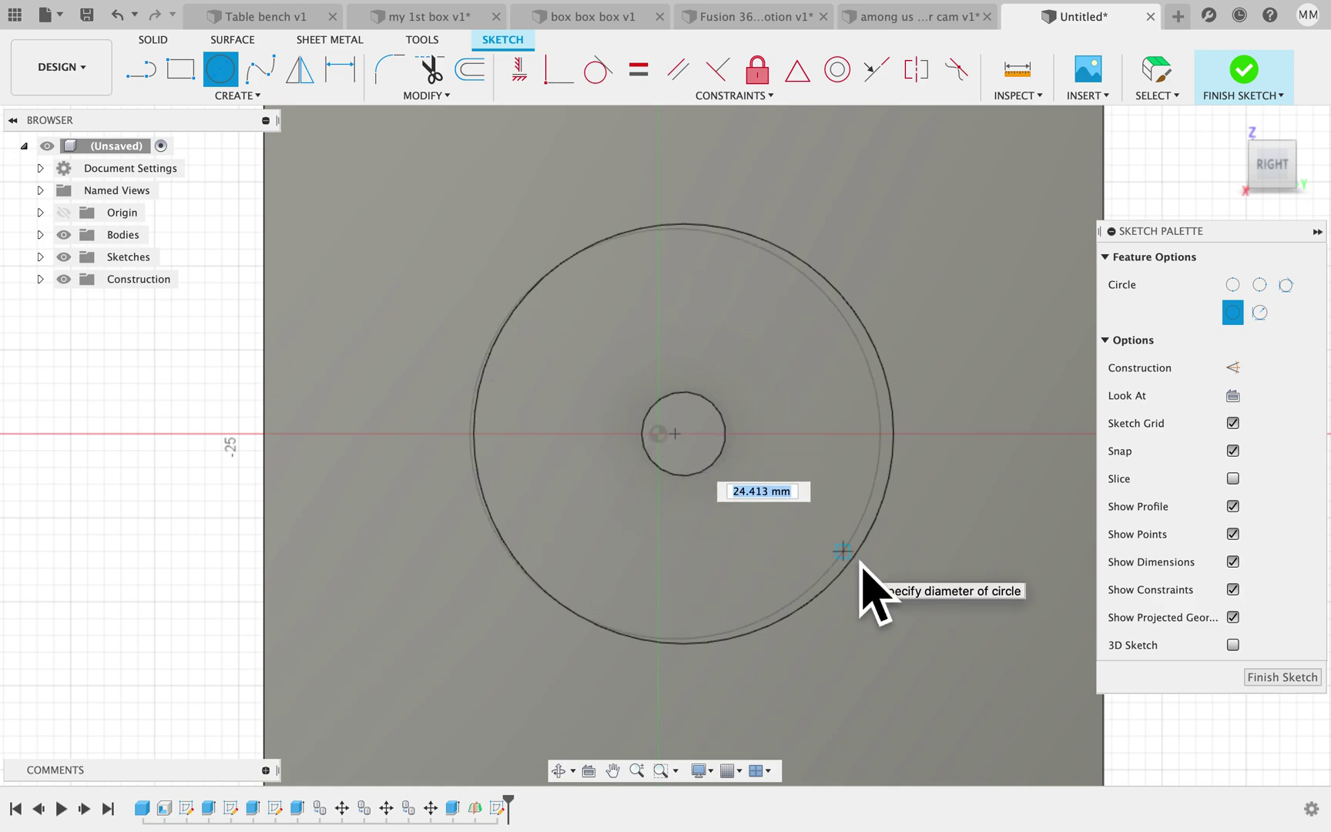
text(25)
key(Return)
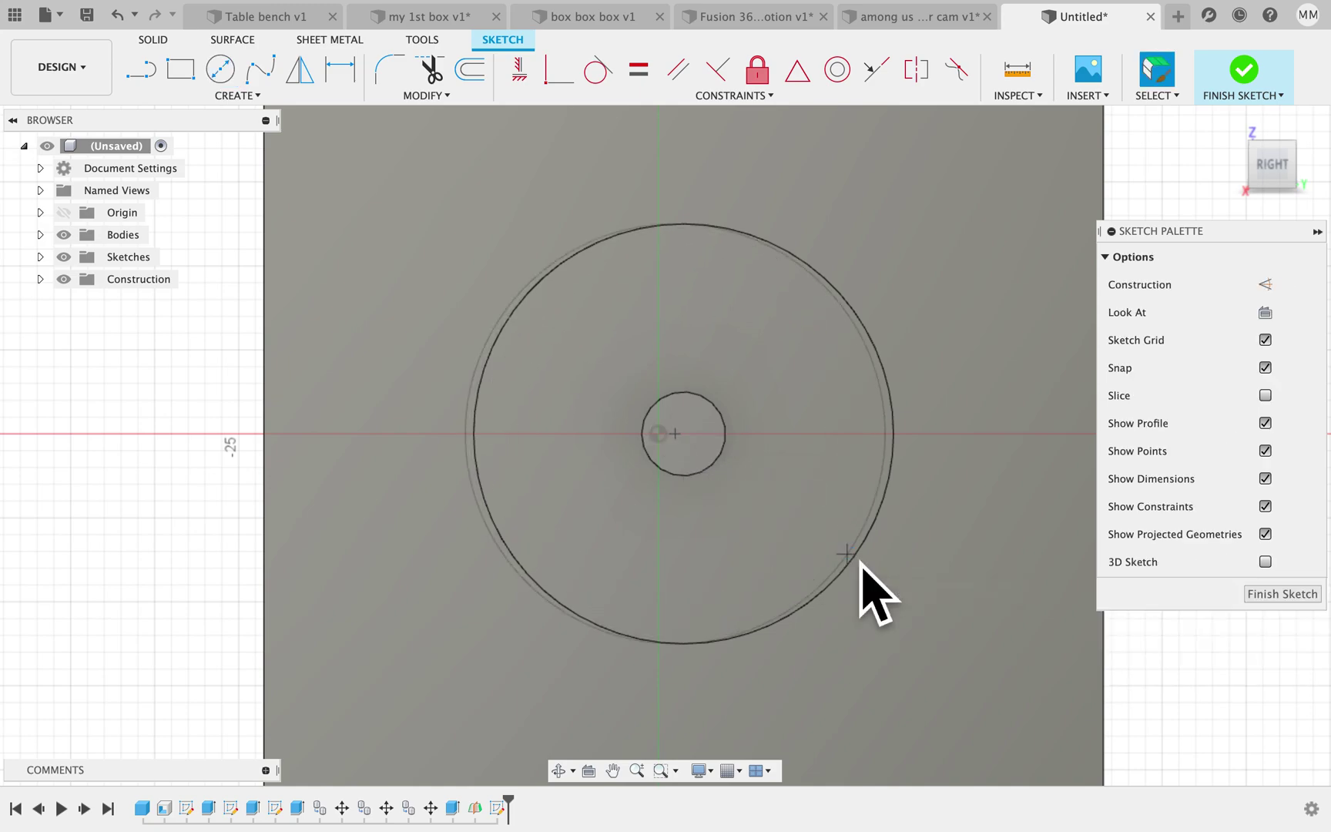
- Move the sketched 25 mm circle about 8.2 mm down and 0.44 mm sideways so it sits off-centre on the axle
key(m)
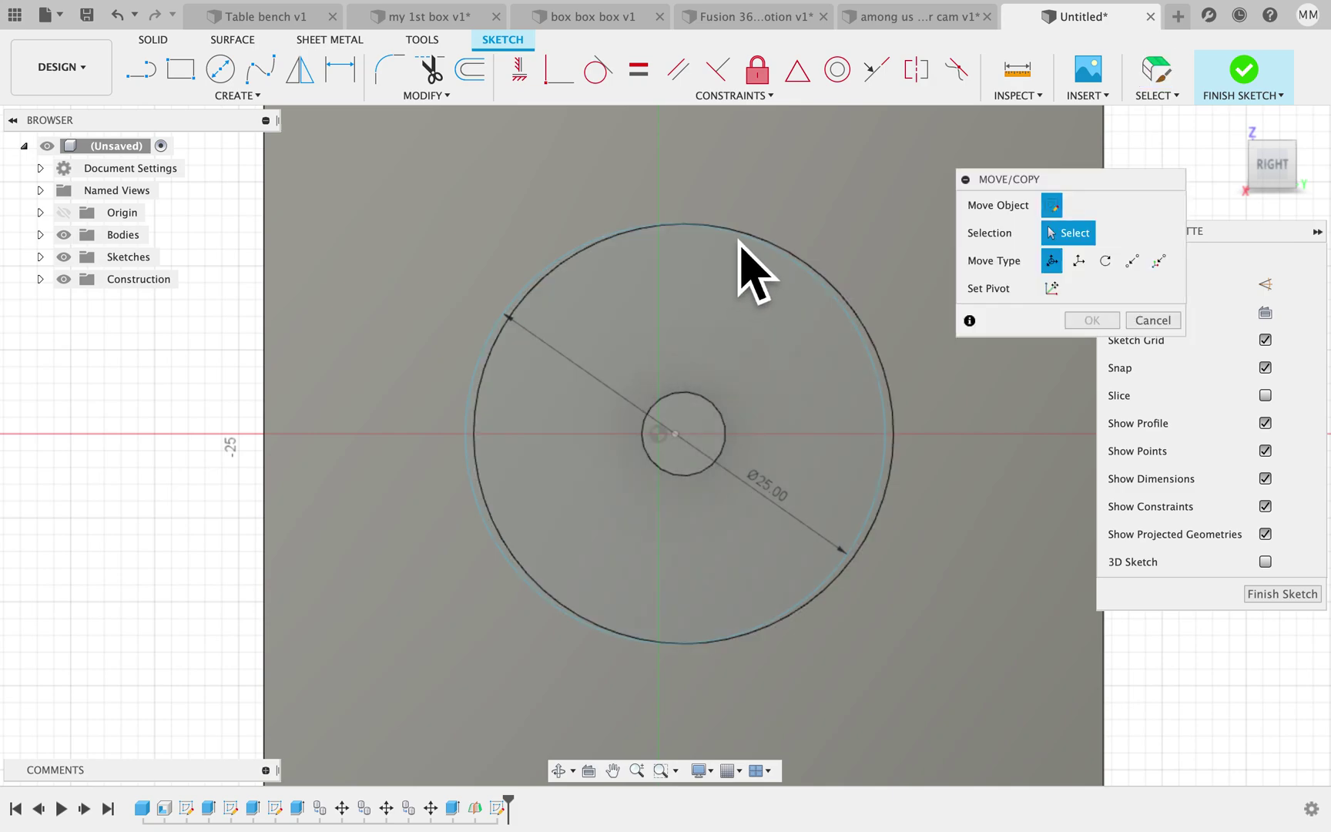
click(739, 242)
drag(700, 427, 707, 565)
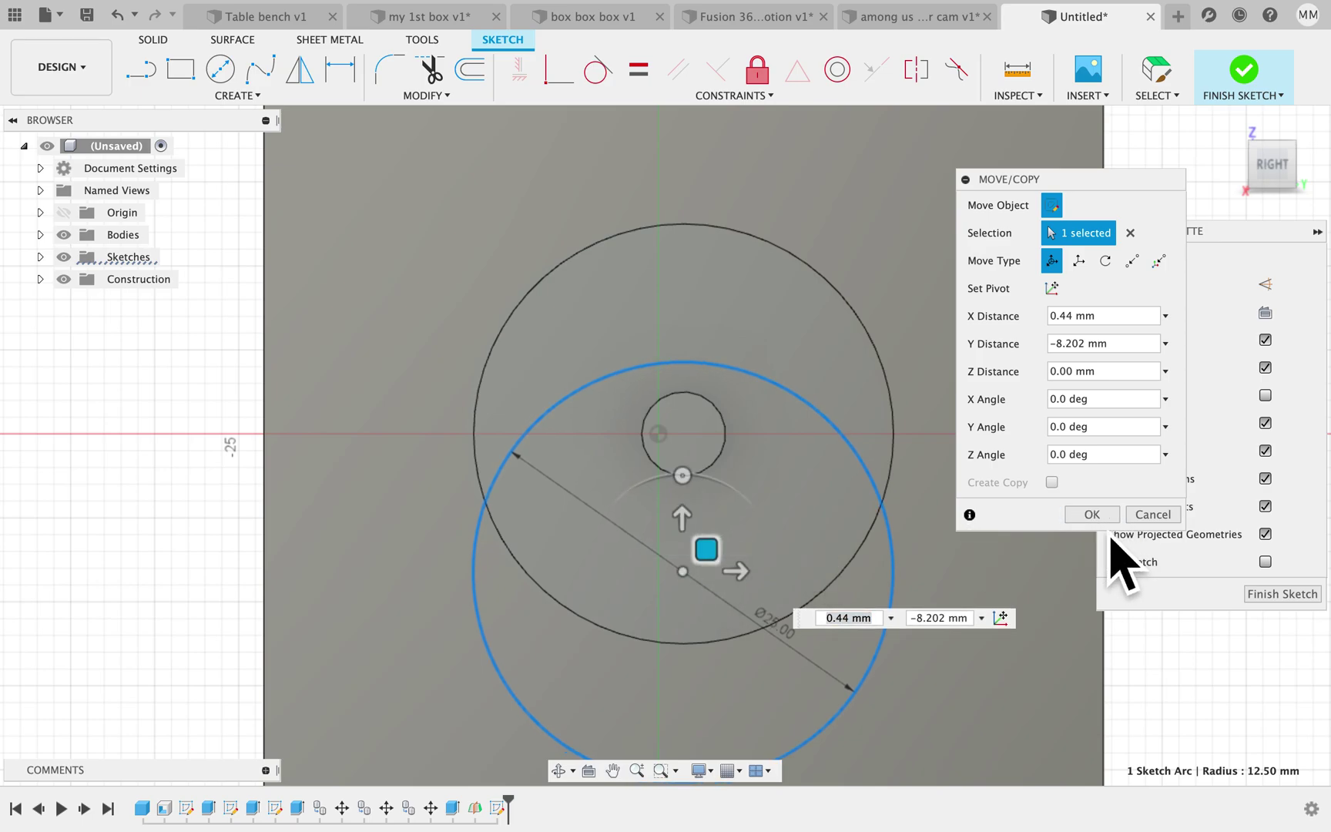
click(1103, 519)
scroll(901, 486, down, 3)
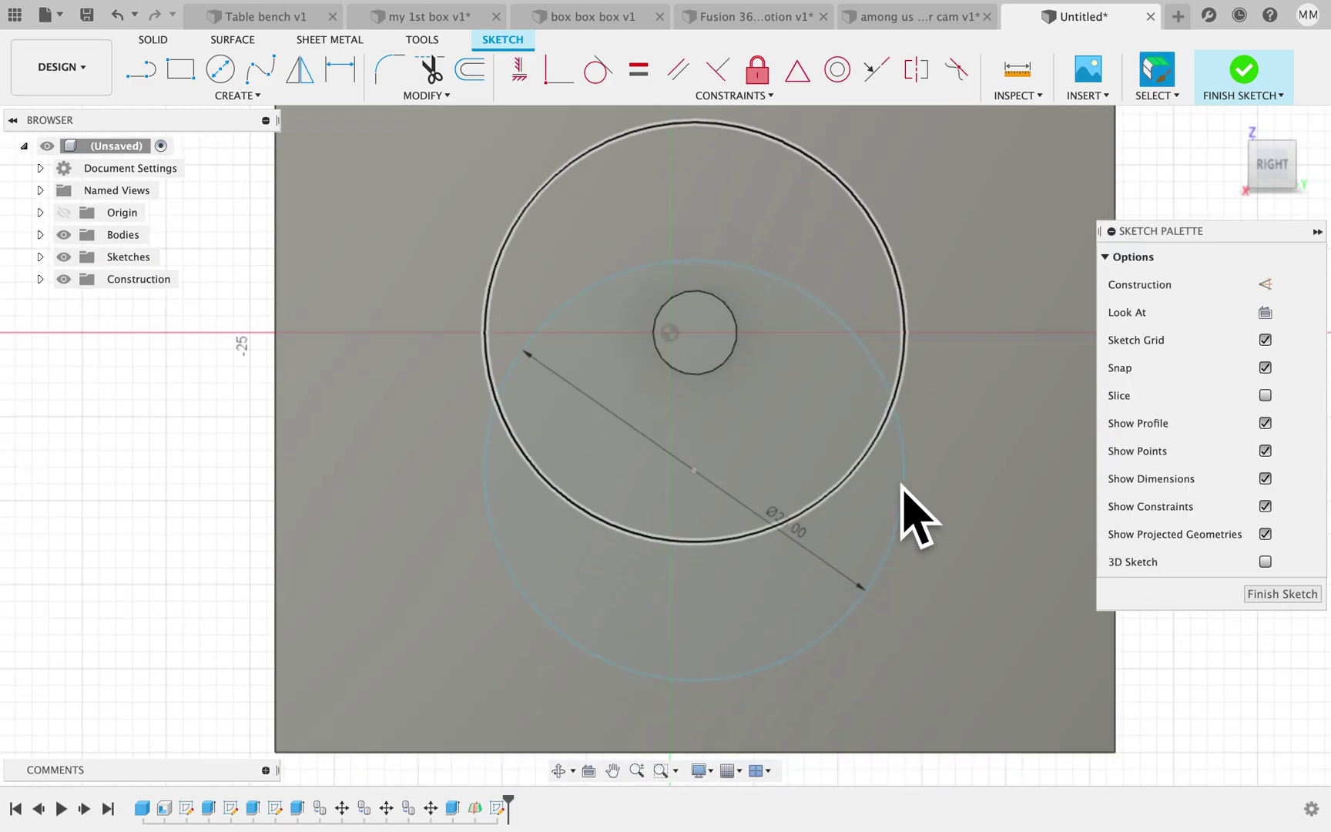
- Extrude the off-centre circle symmetrically 1.5 mm to each side of the midplane as a new body
shift+scroll(906, 381, left, 8)
shift+scroll(920, 412, left, 10)
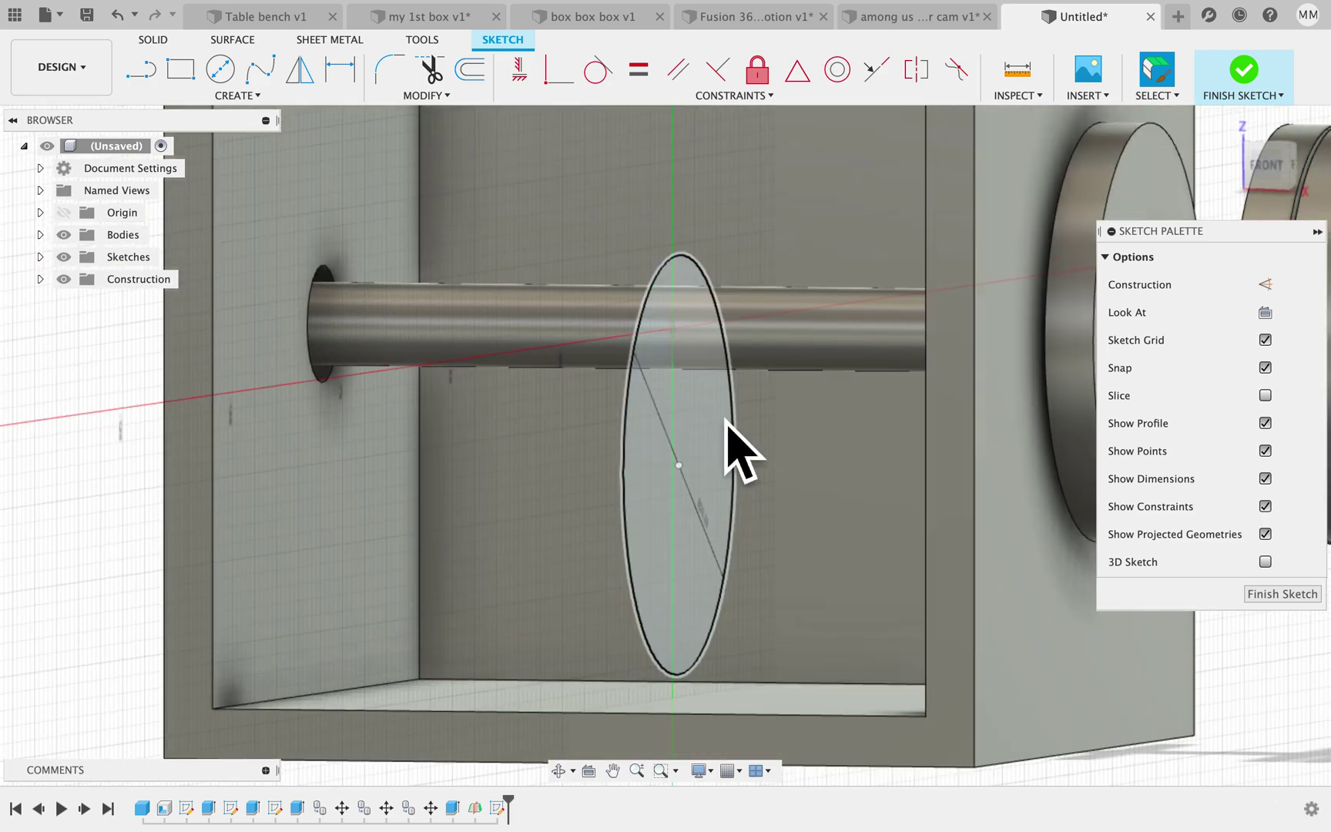
click(727, 422)
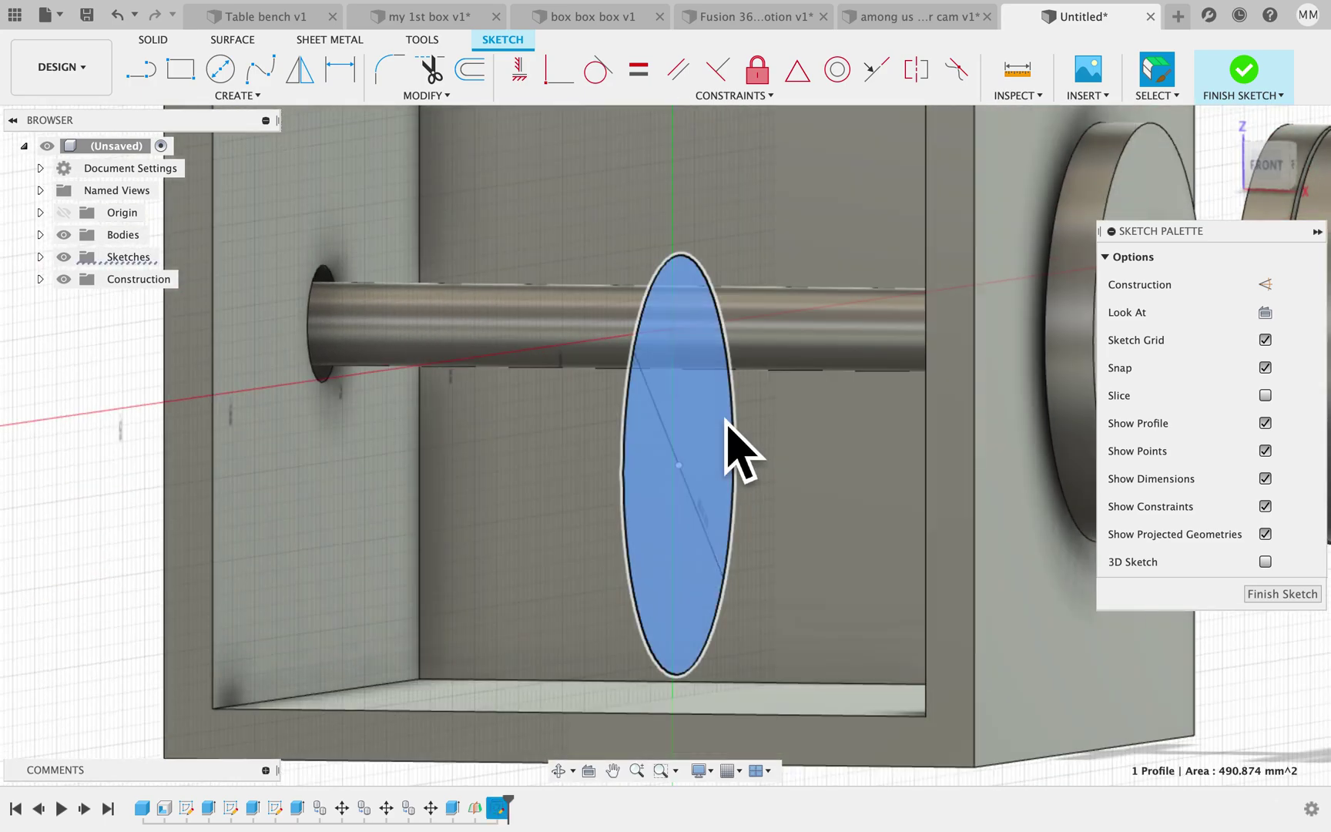
key(e)
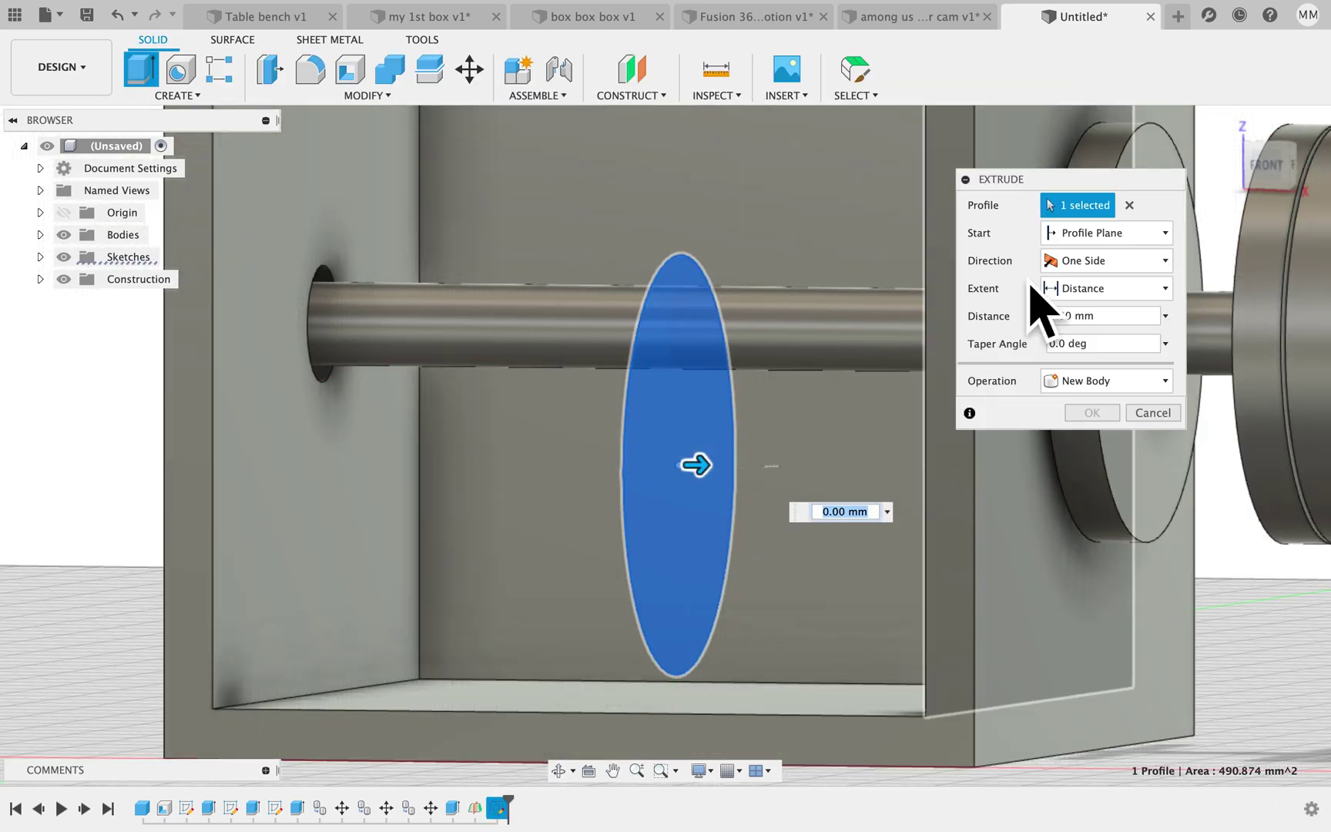
click(1061, 264)
click(1086, 324)
drag(704, 462, 766, 497)
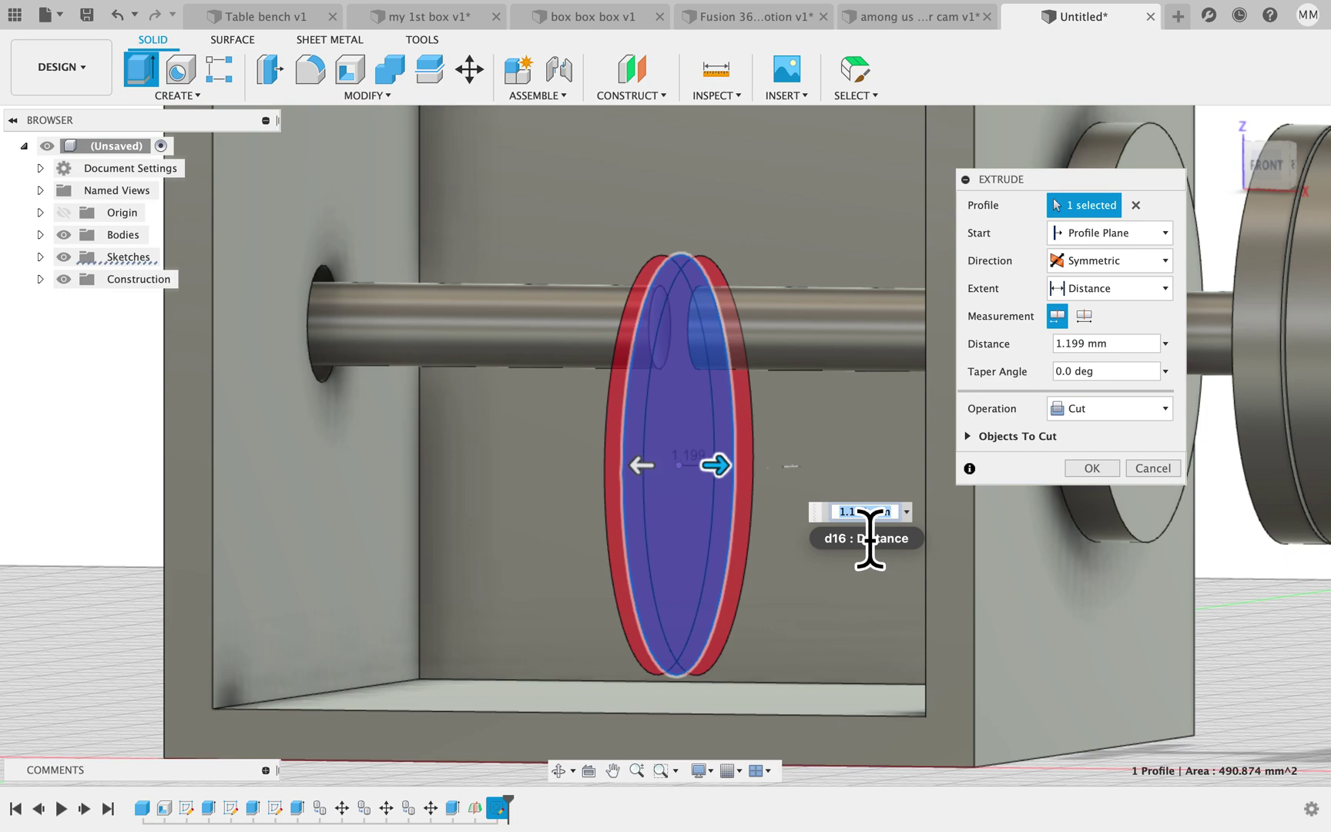
text(3)
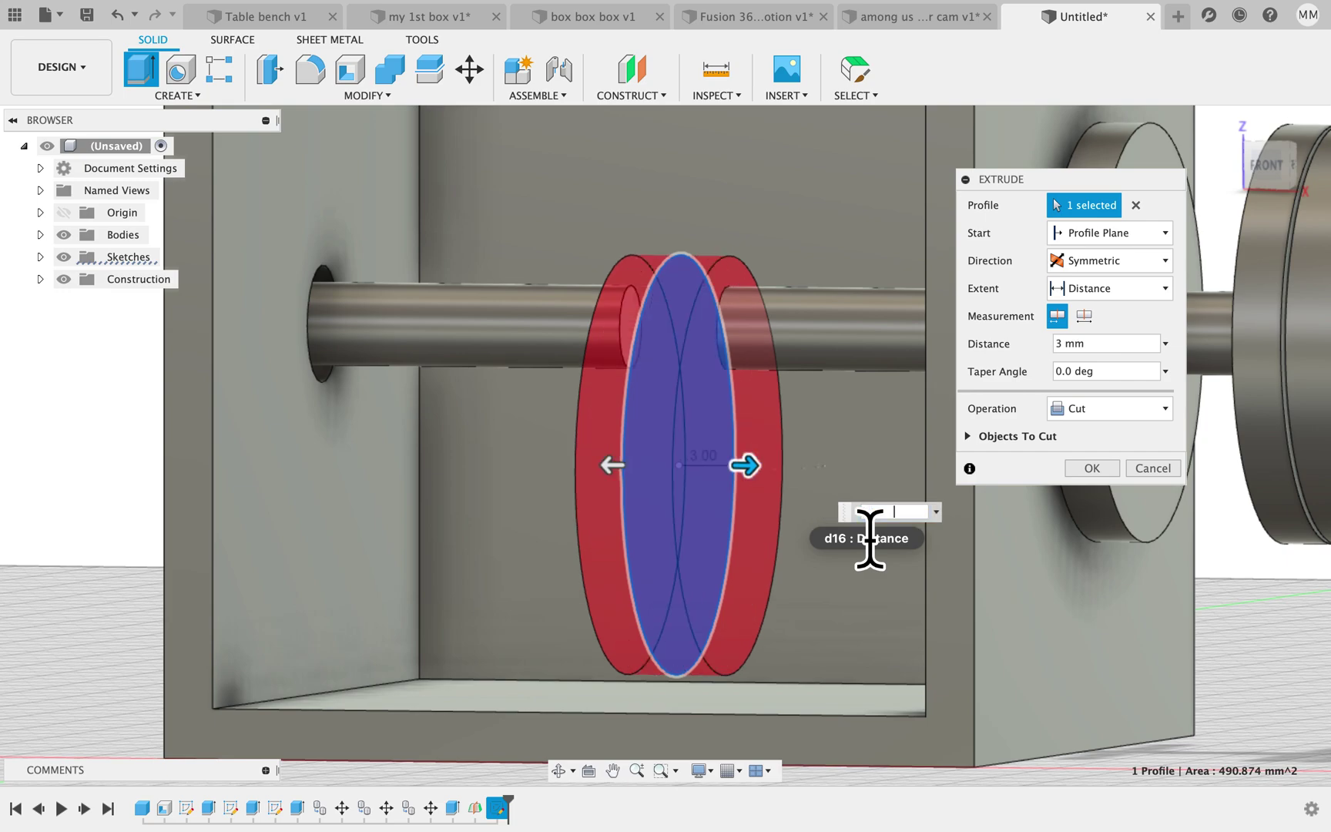
text(1)
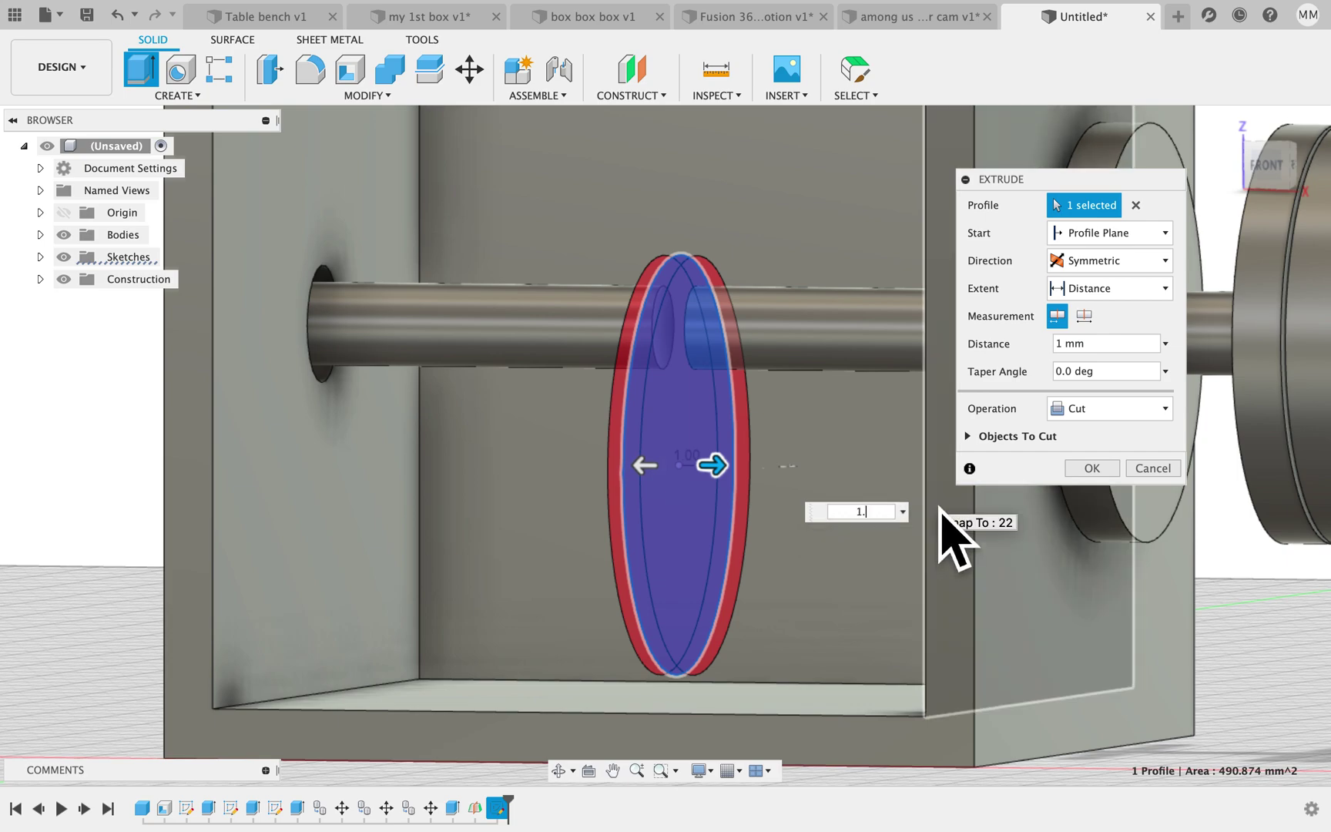
text(.5)
click(1129, 410)
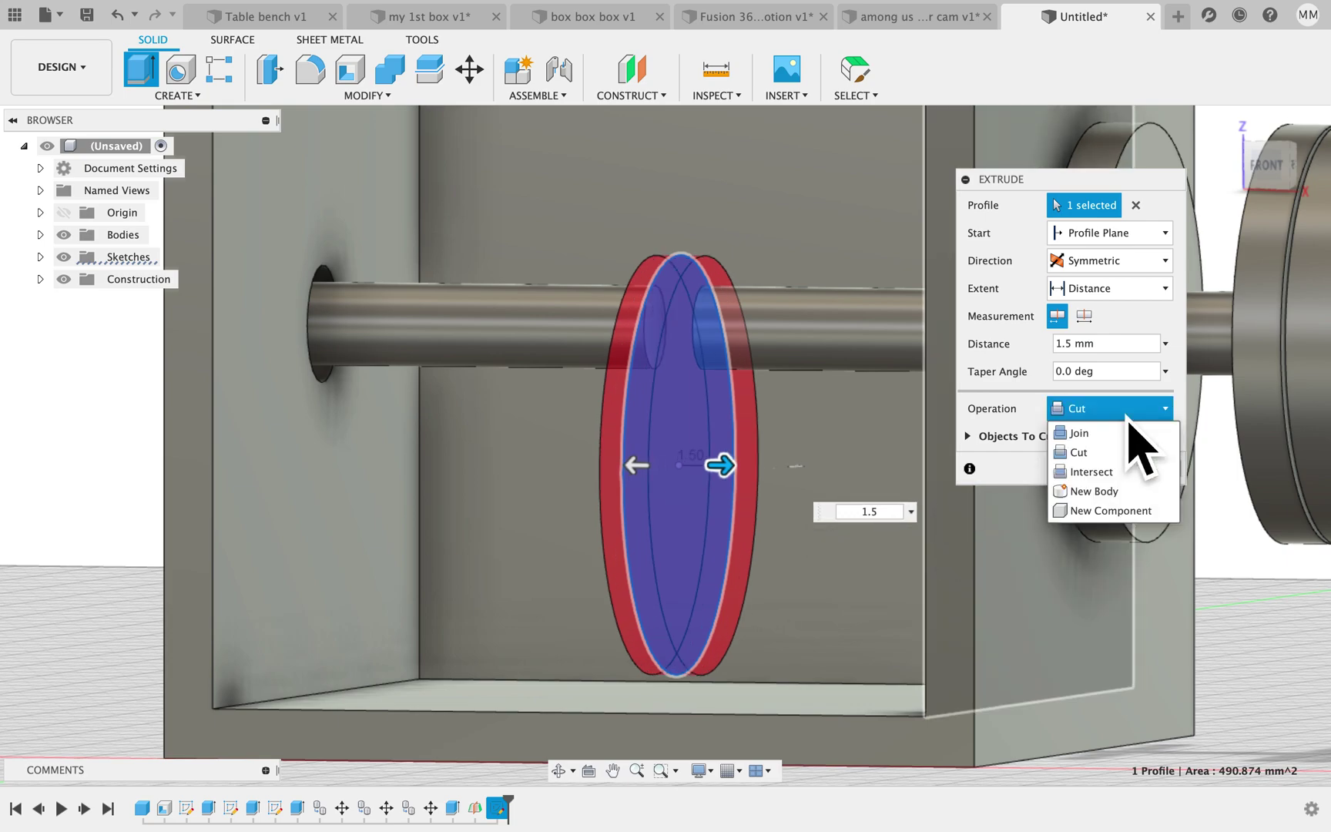
click(1124, 492)
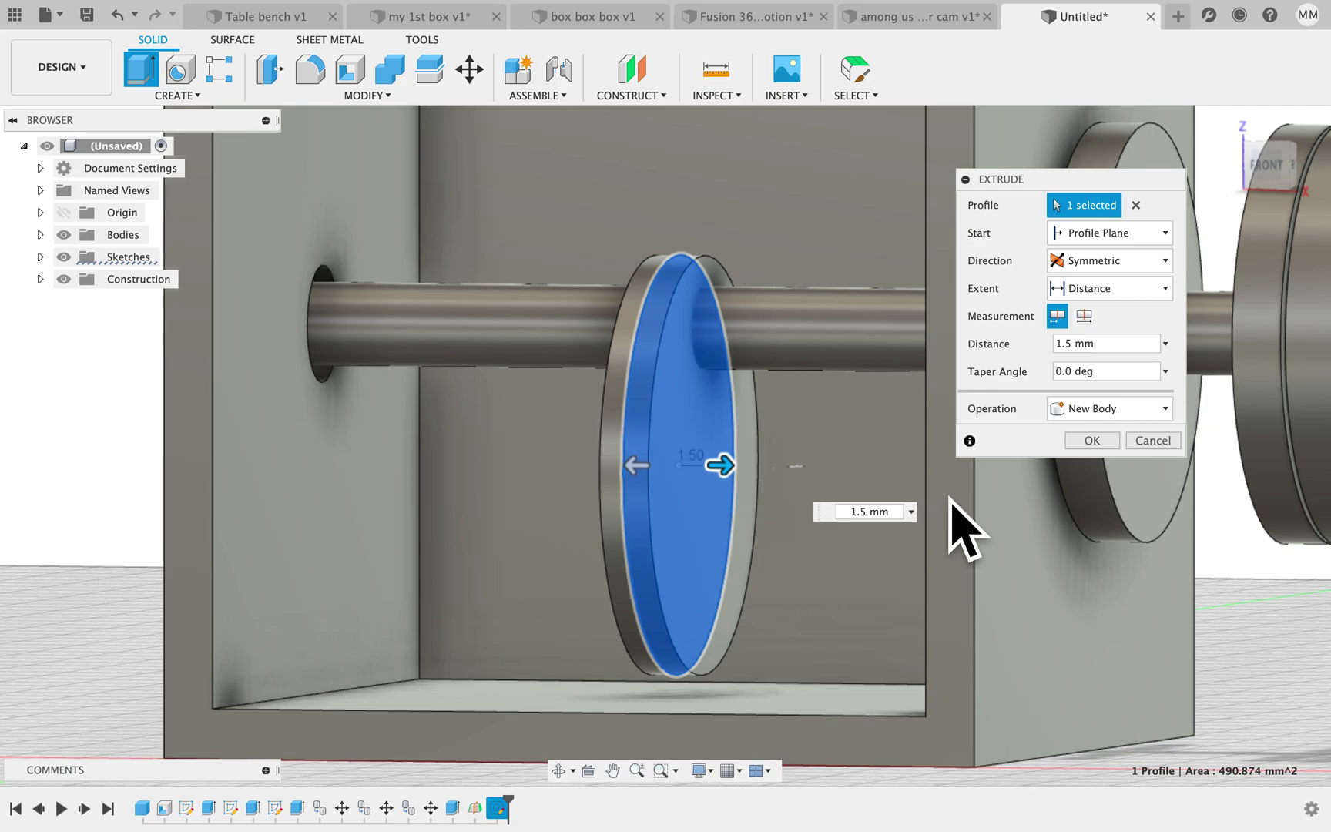
click(1107, 445)
- Start a sketch on the box's top face and draw a 4 mm diameter circle midway across its width, above the axle
shift+scroll(783, 497, left, 10)
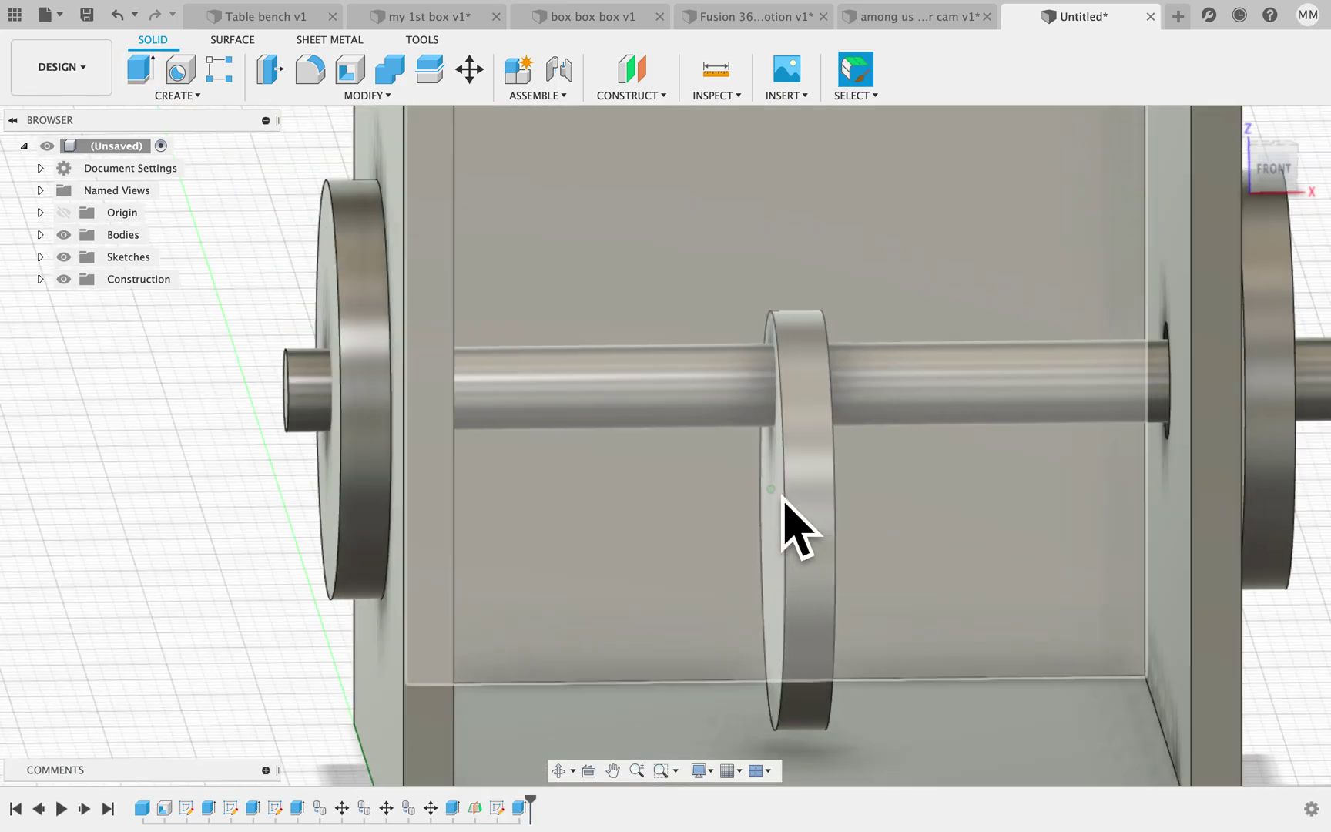
shift+scroll(902, 420, right, 5)
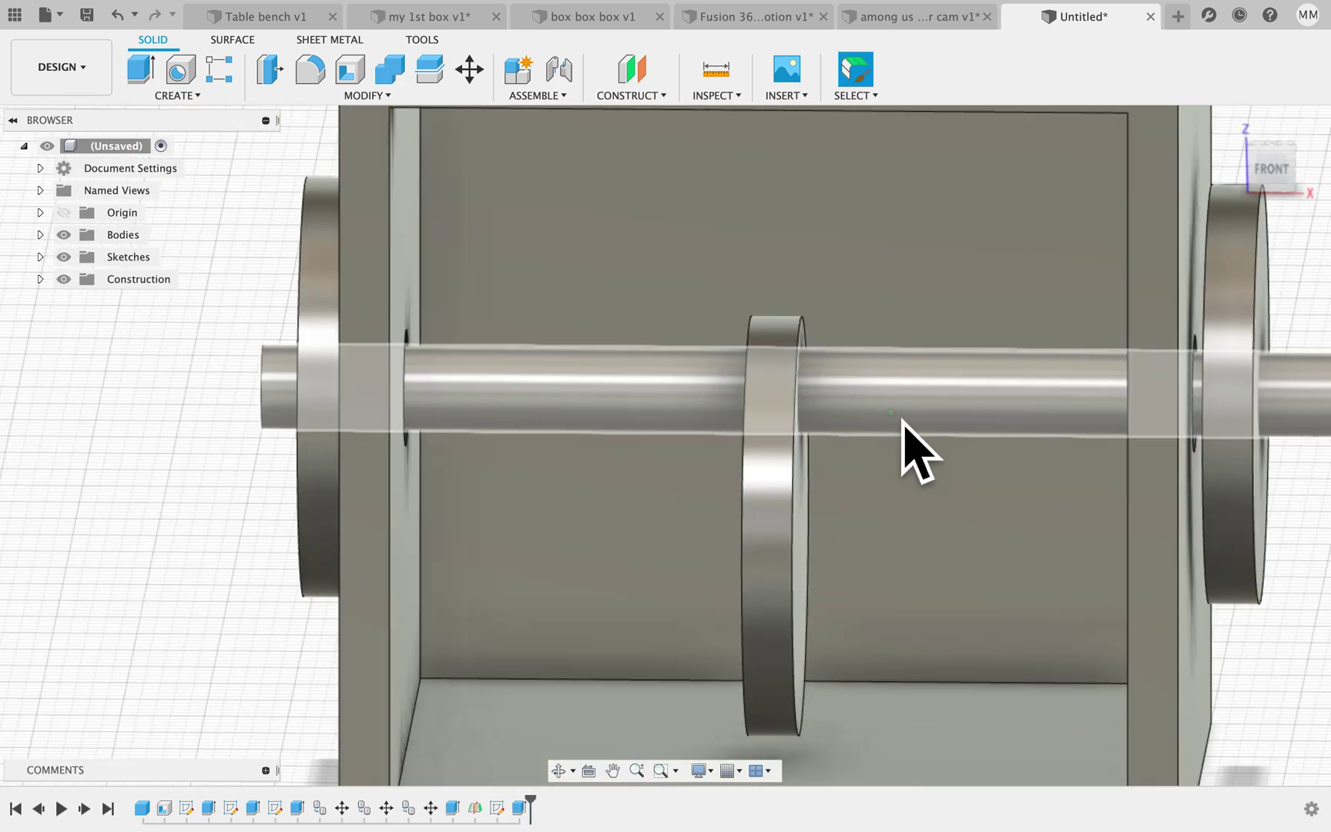
shift+scroll(902, 420, right, 5)
scroll(902, 420, up, 5)
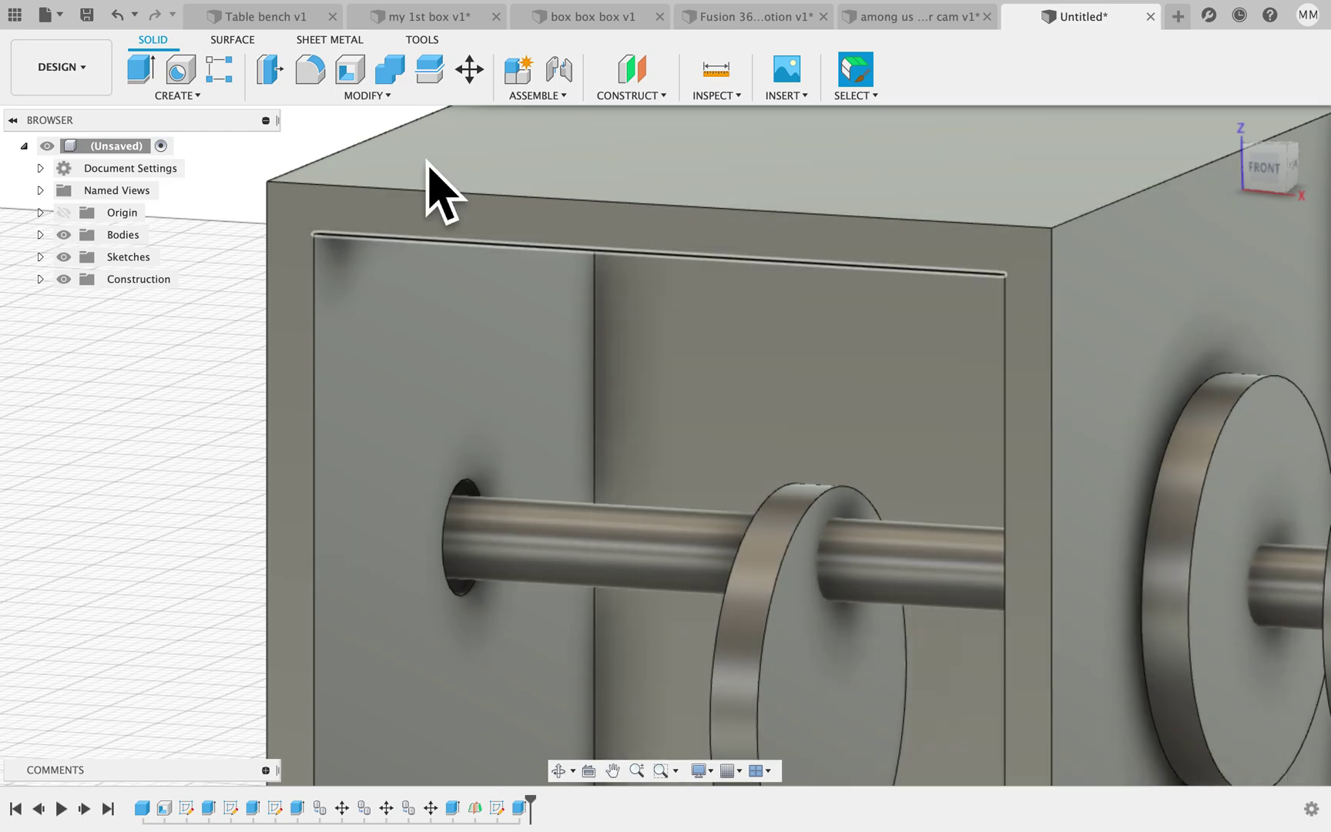
click(214, 97)
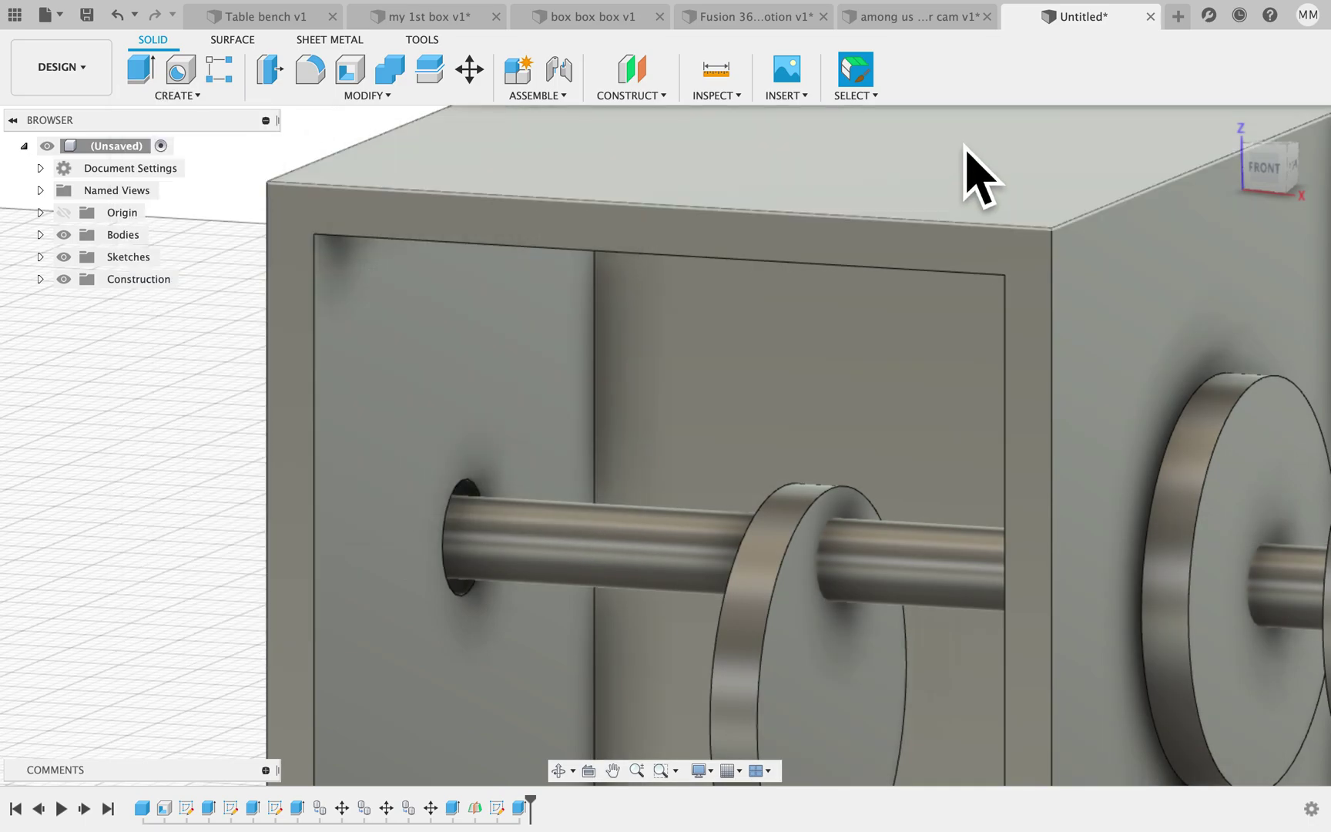
click(952, 316)
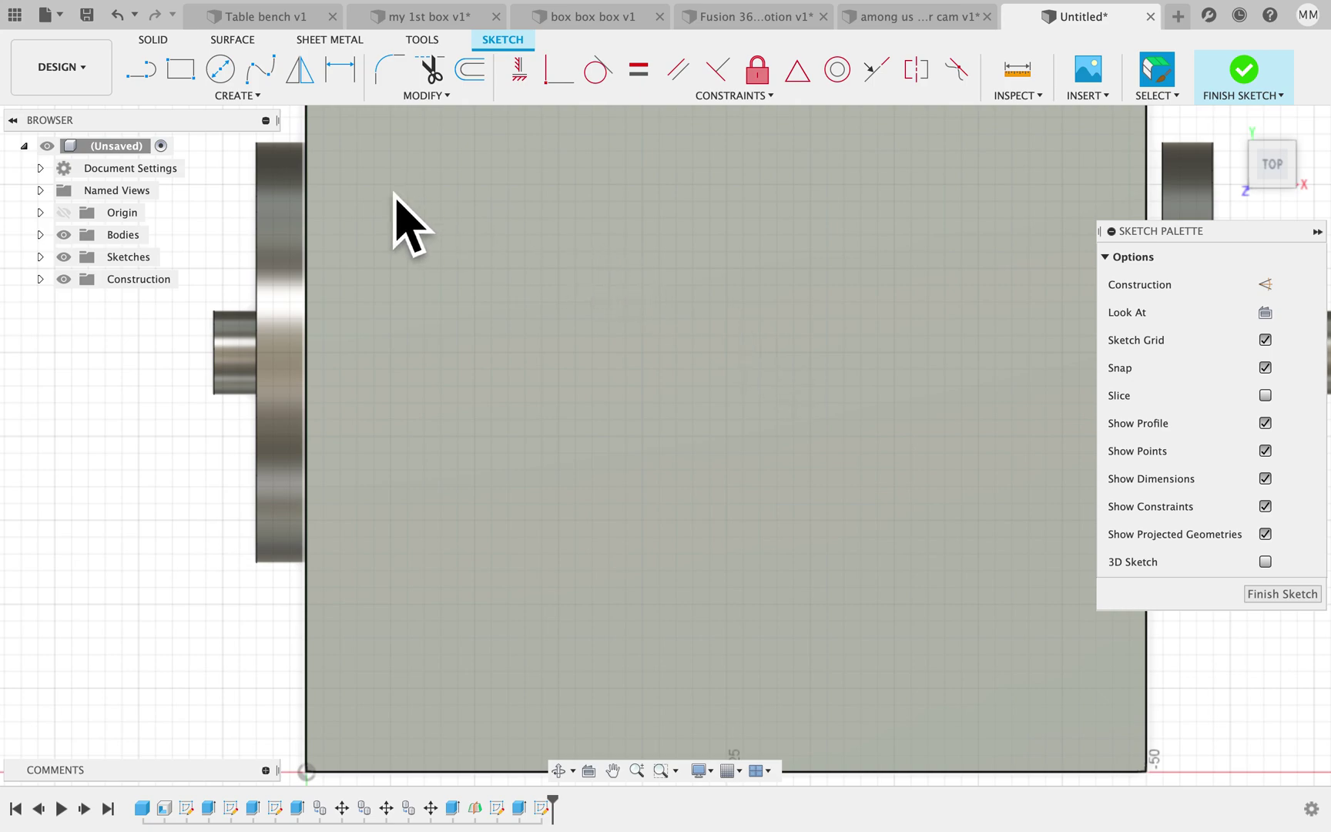
click(221, 69)
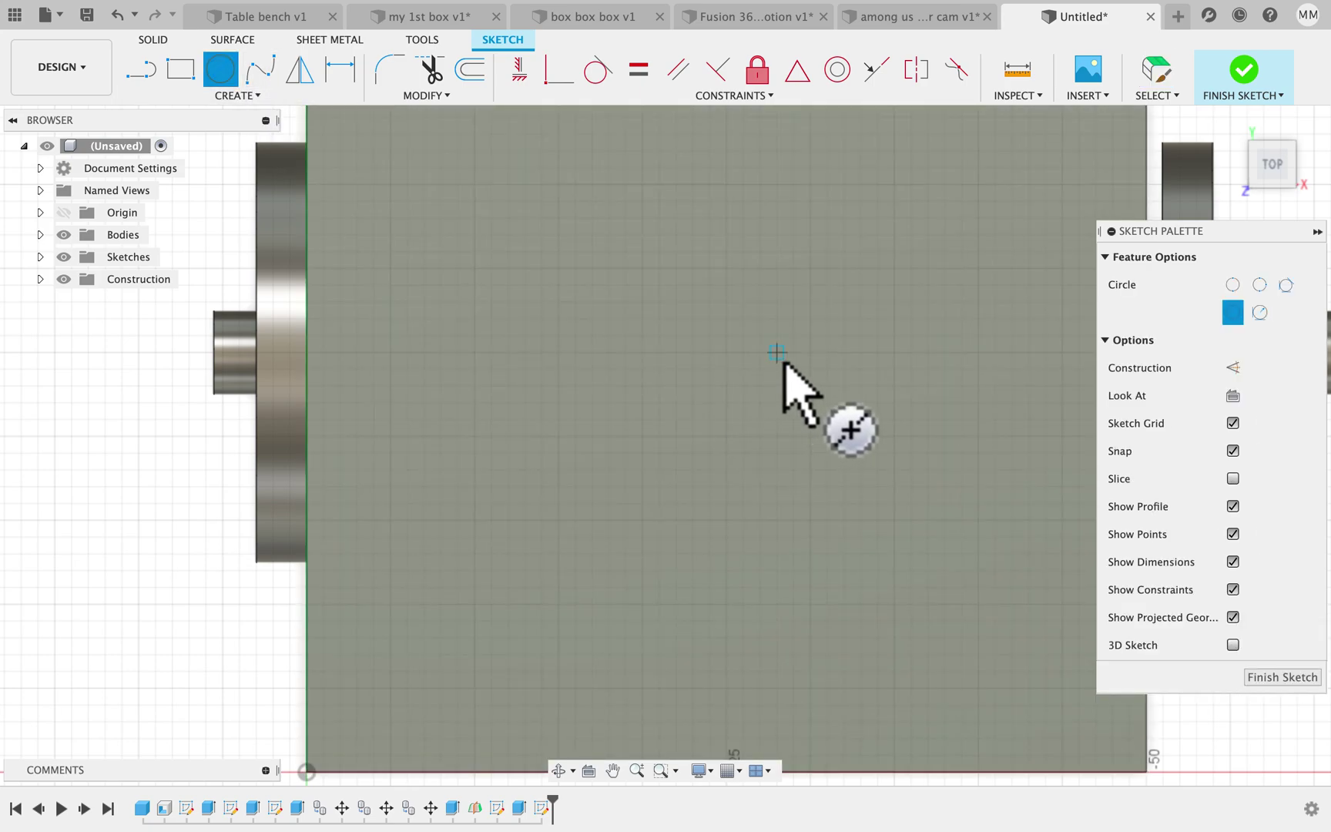
scroll(754, 352, right, 3)
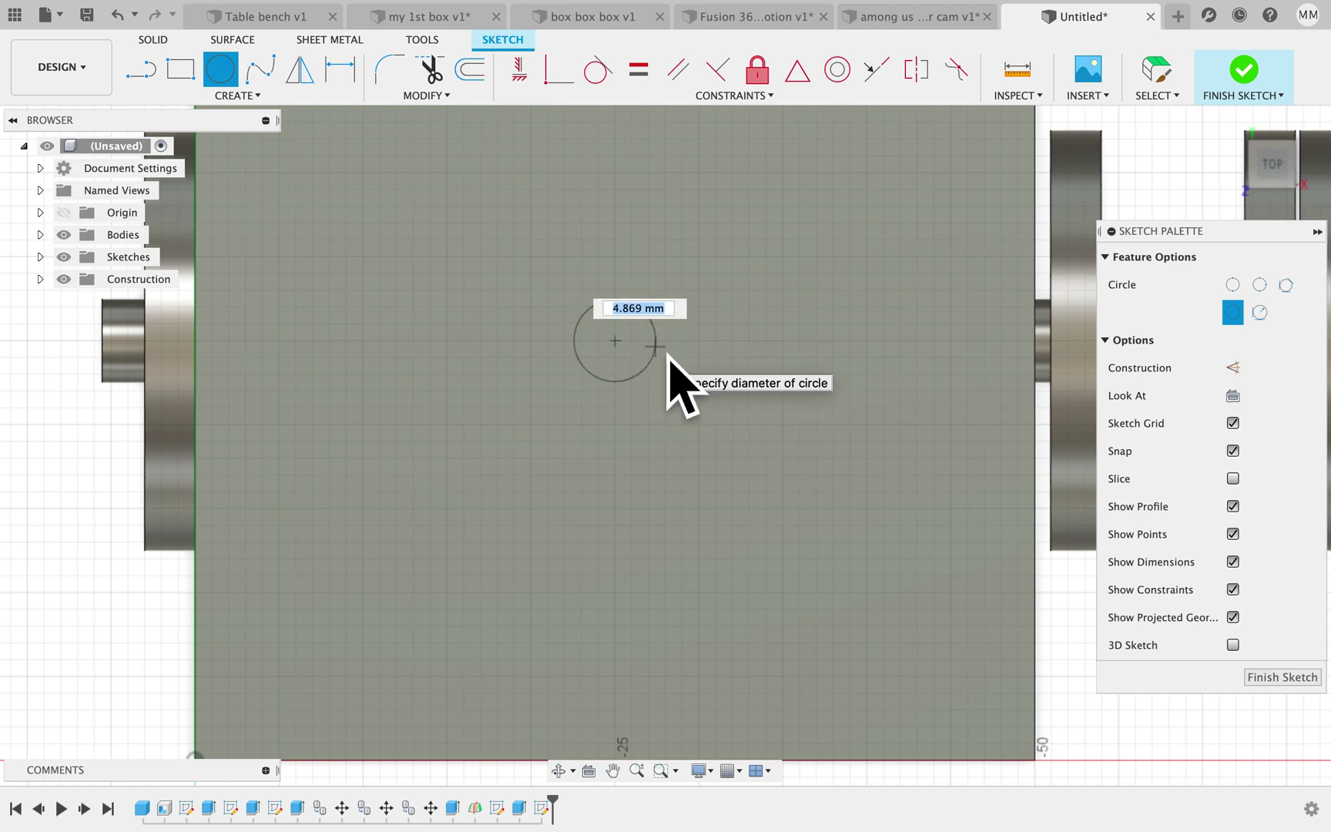
key(Return)
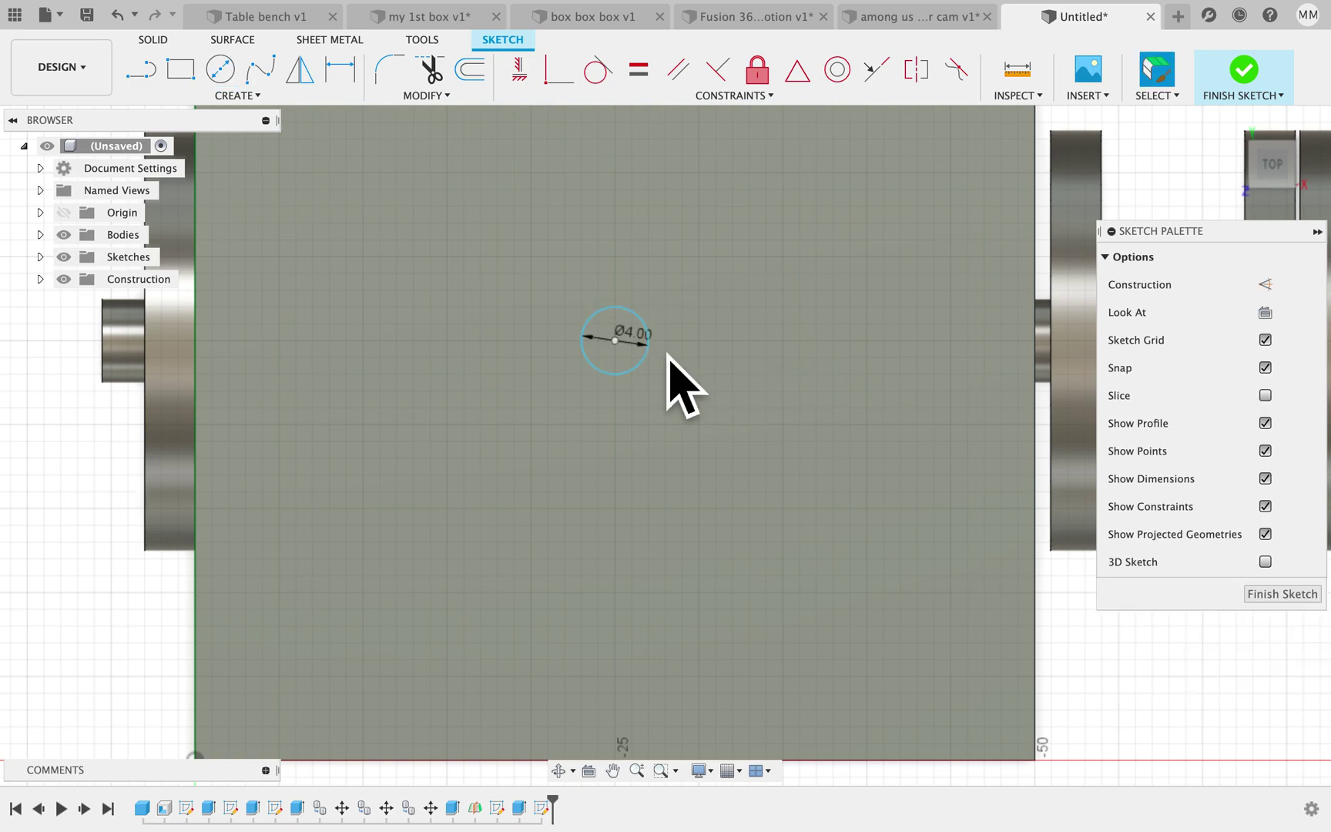
- Cut the 4 mm circle about 6.5 mm down through the box's top wall with Extrude
key(e)
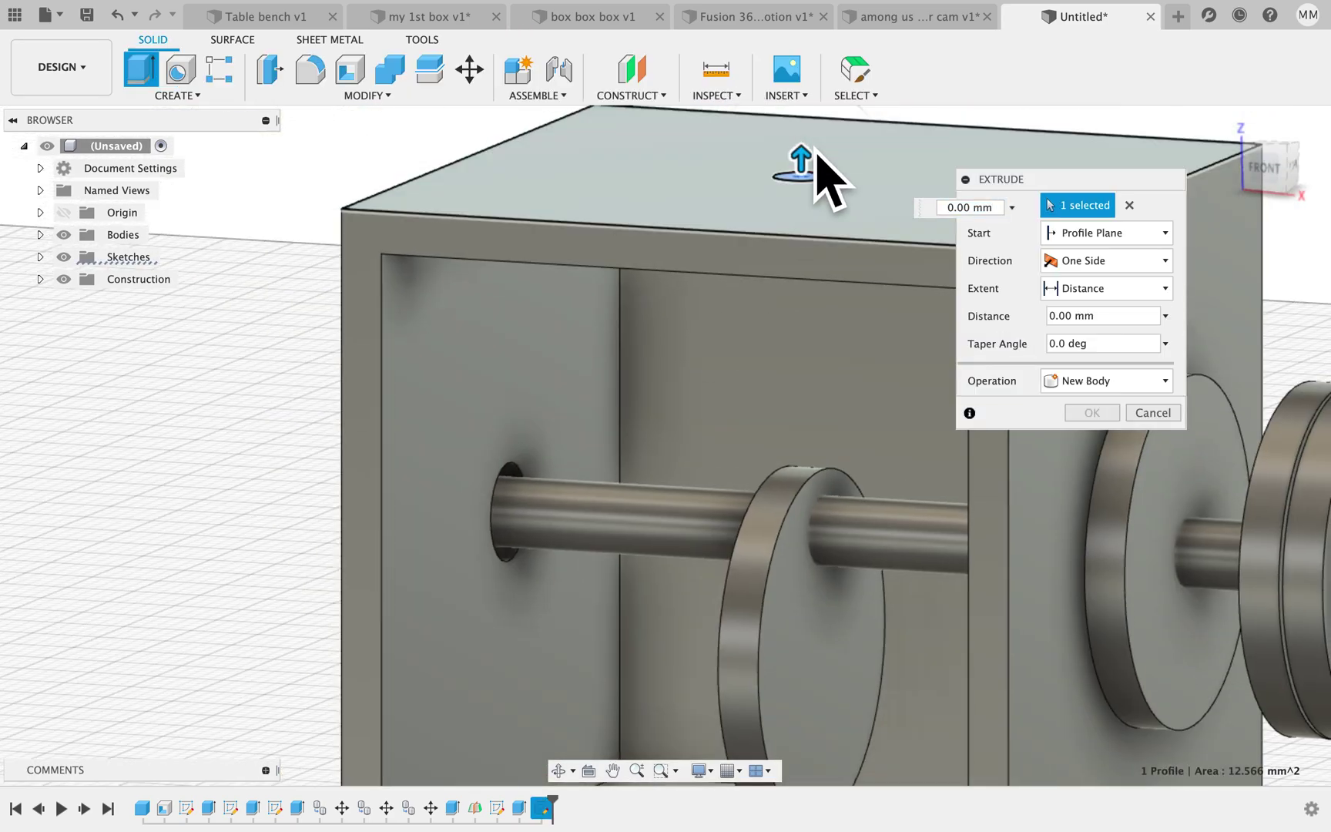
click(815, 169)
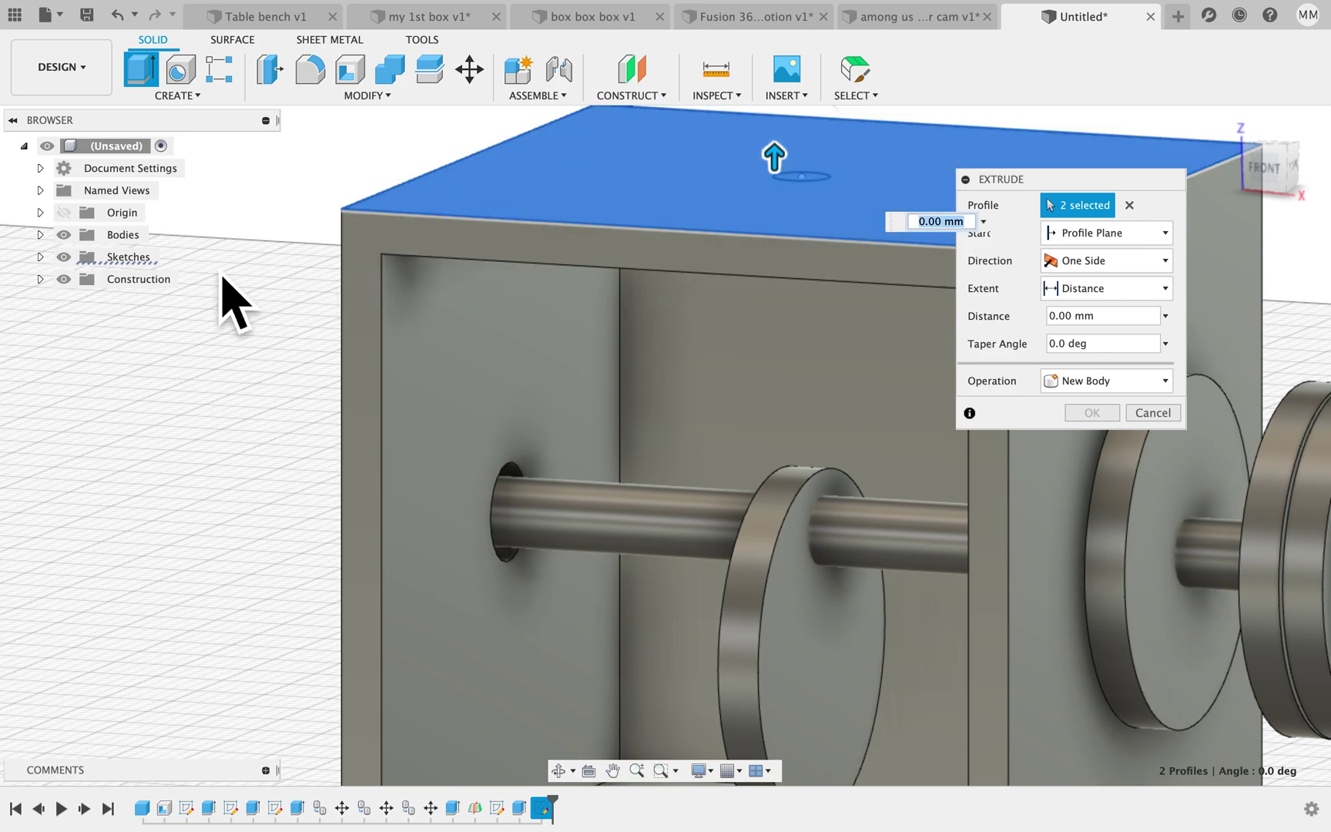
click(1131, 206)
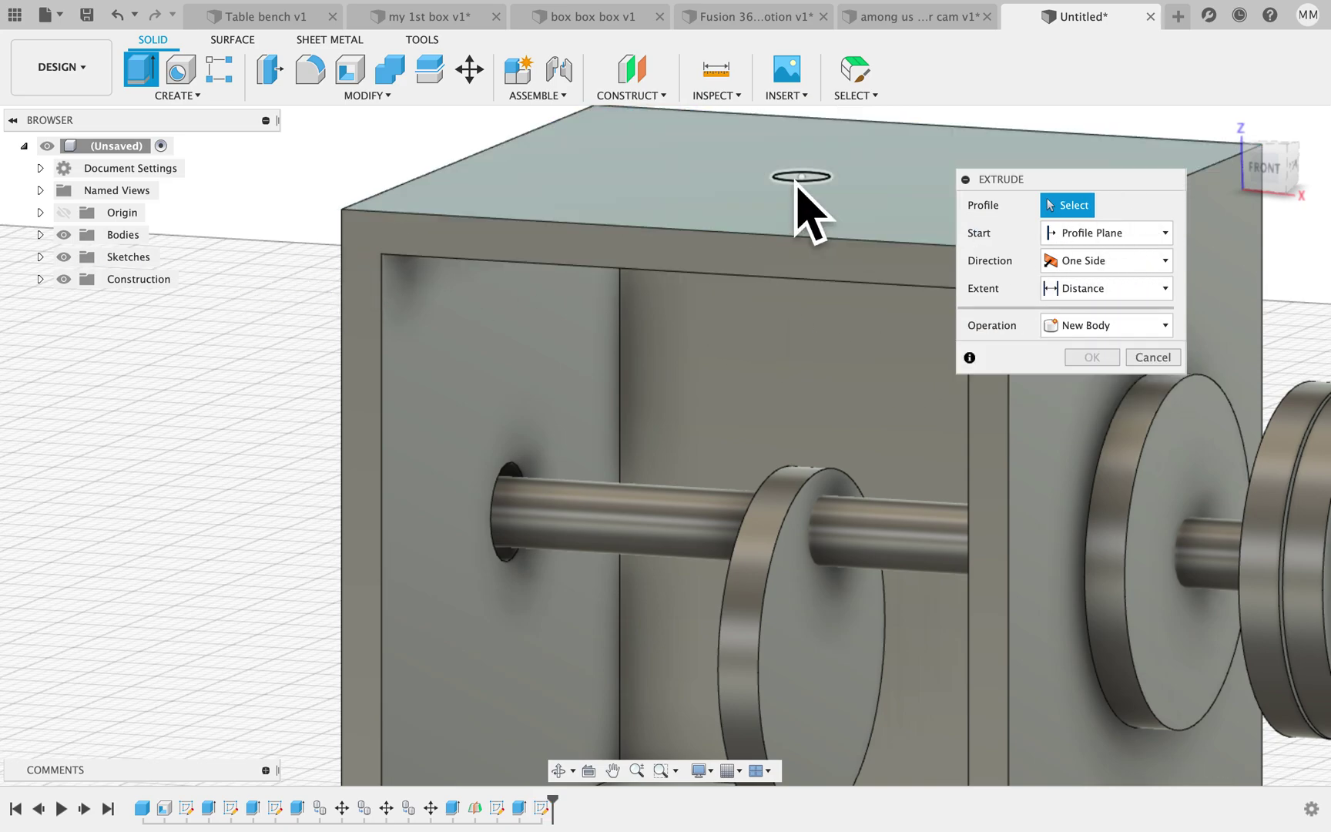
shift+middle_drag(815, 195, 816, 182)
click(820, 138)
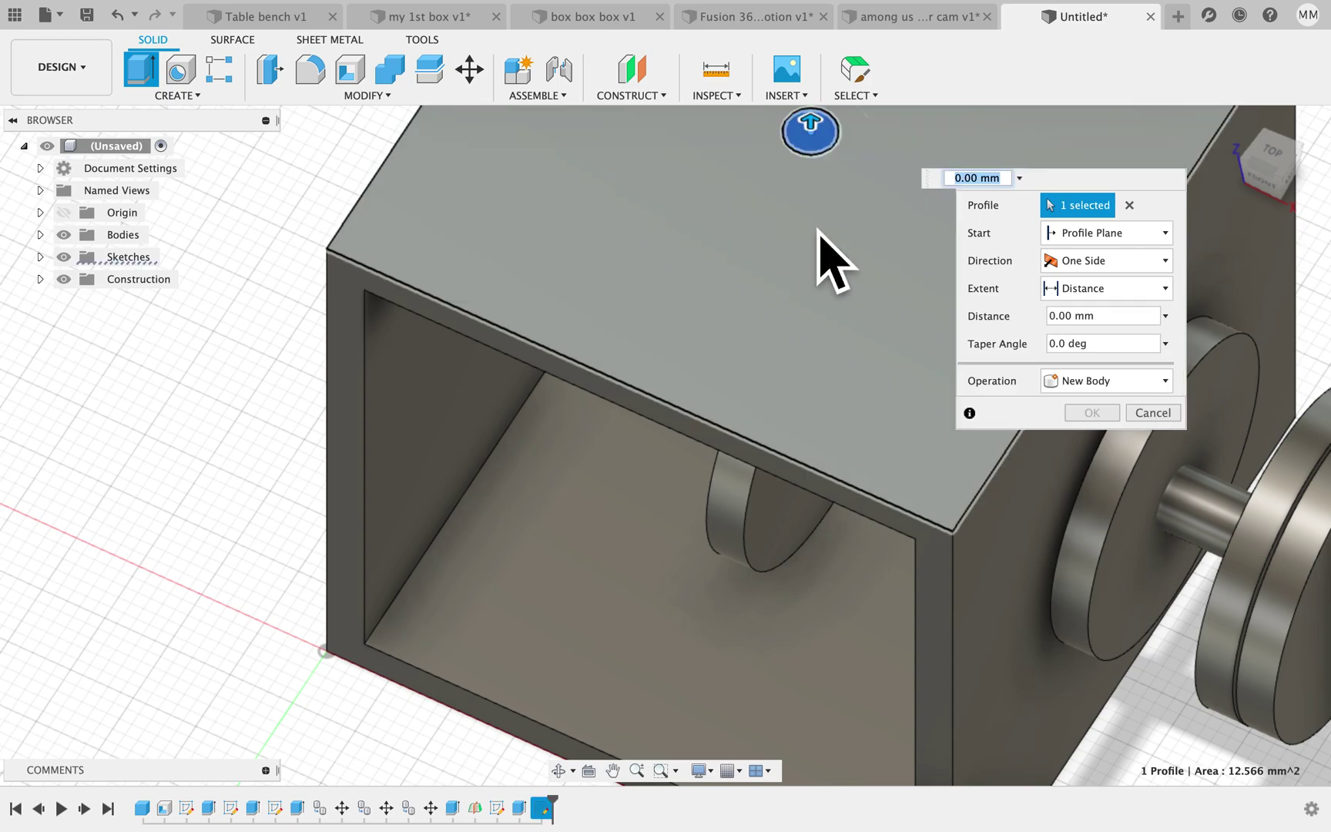
shift+middle_drag(818, 259, 818, 238)
drag(814, 179, 826, 291)
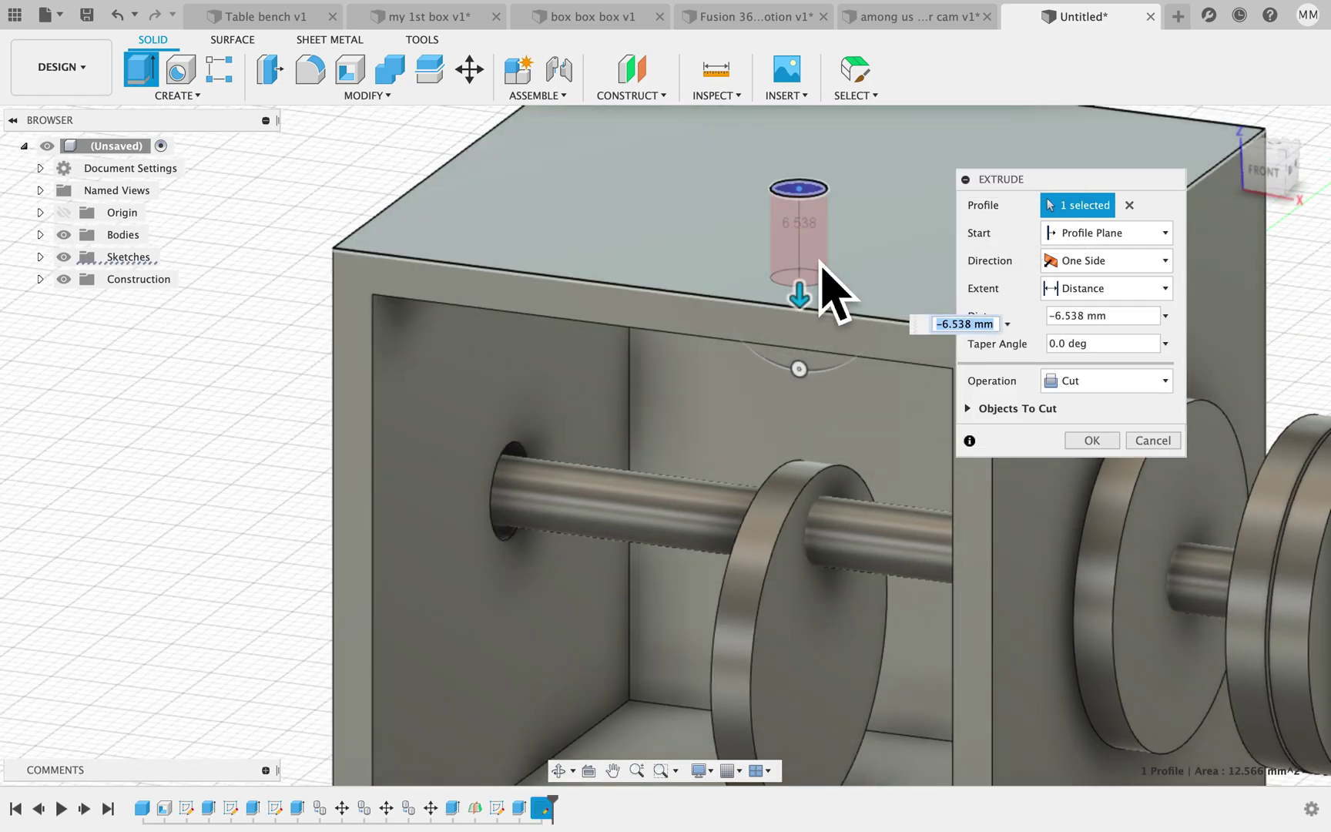
key(Return)
- Start a sketch on the box's top face and draw a 3 mm diameter circle centred in the 4 mm hole
shift+middle_drag(866, 308, 862, 308)
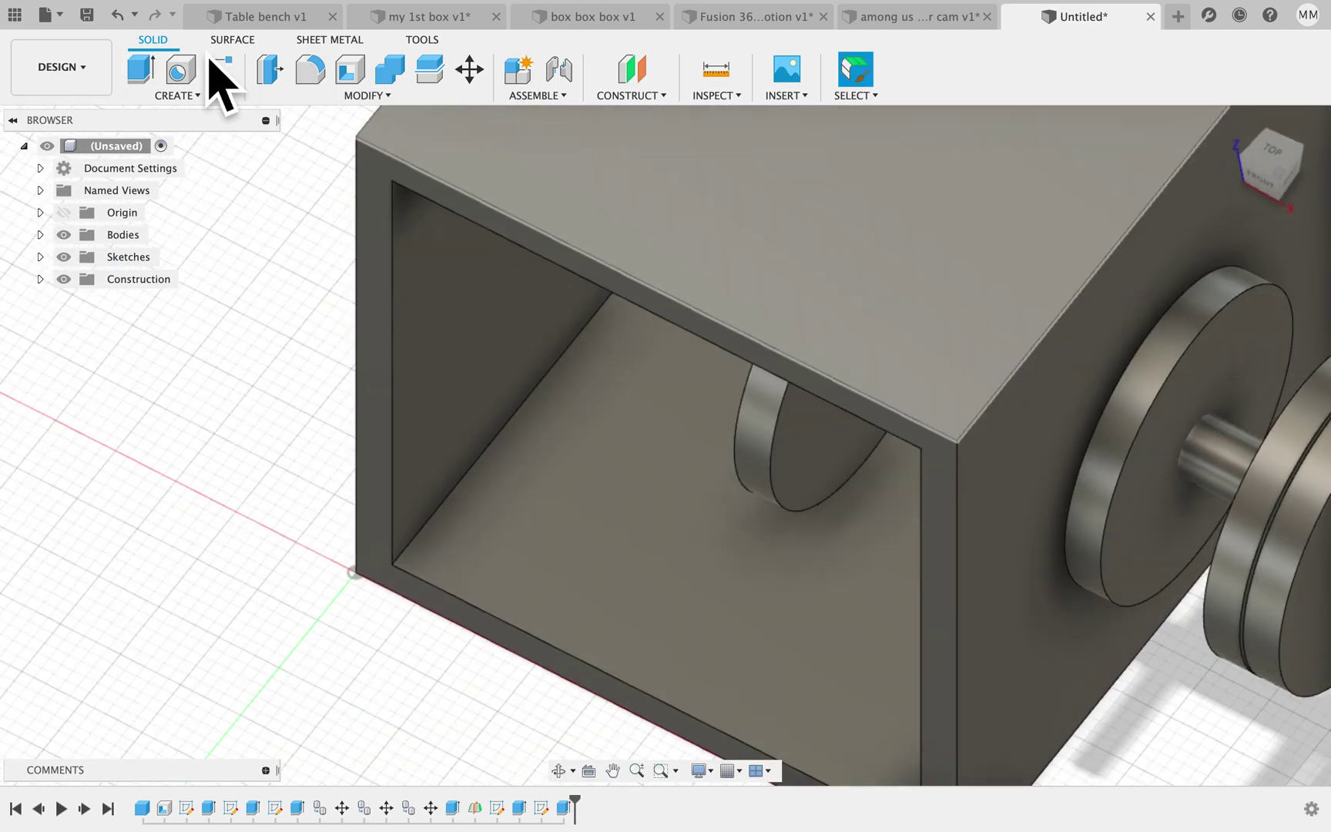
click(202, 95)
click(185, 133)
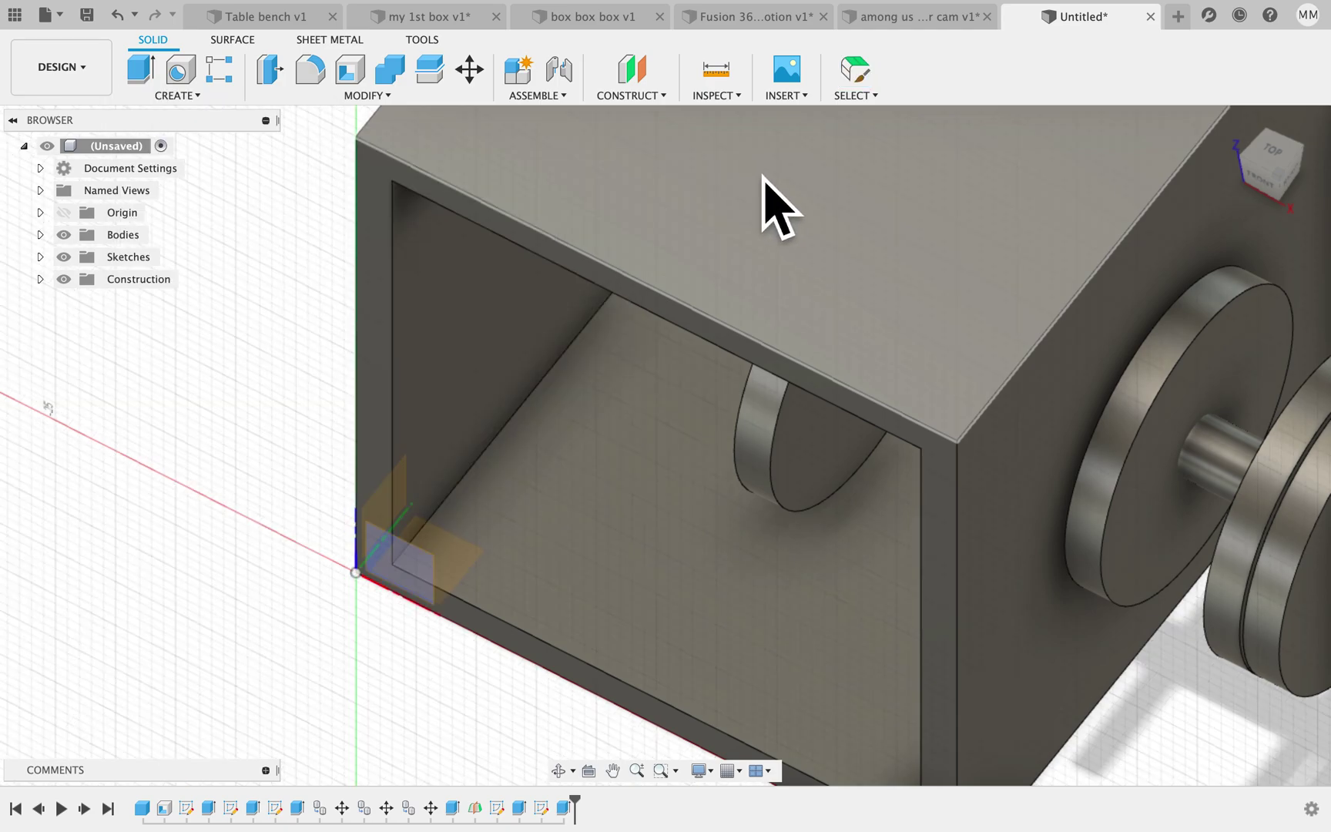
click(763, 202)
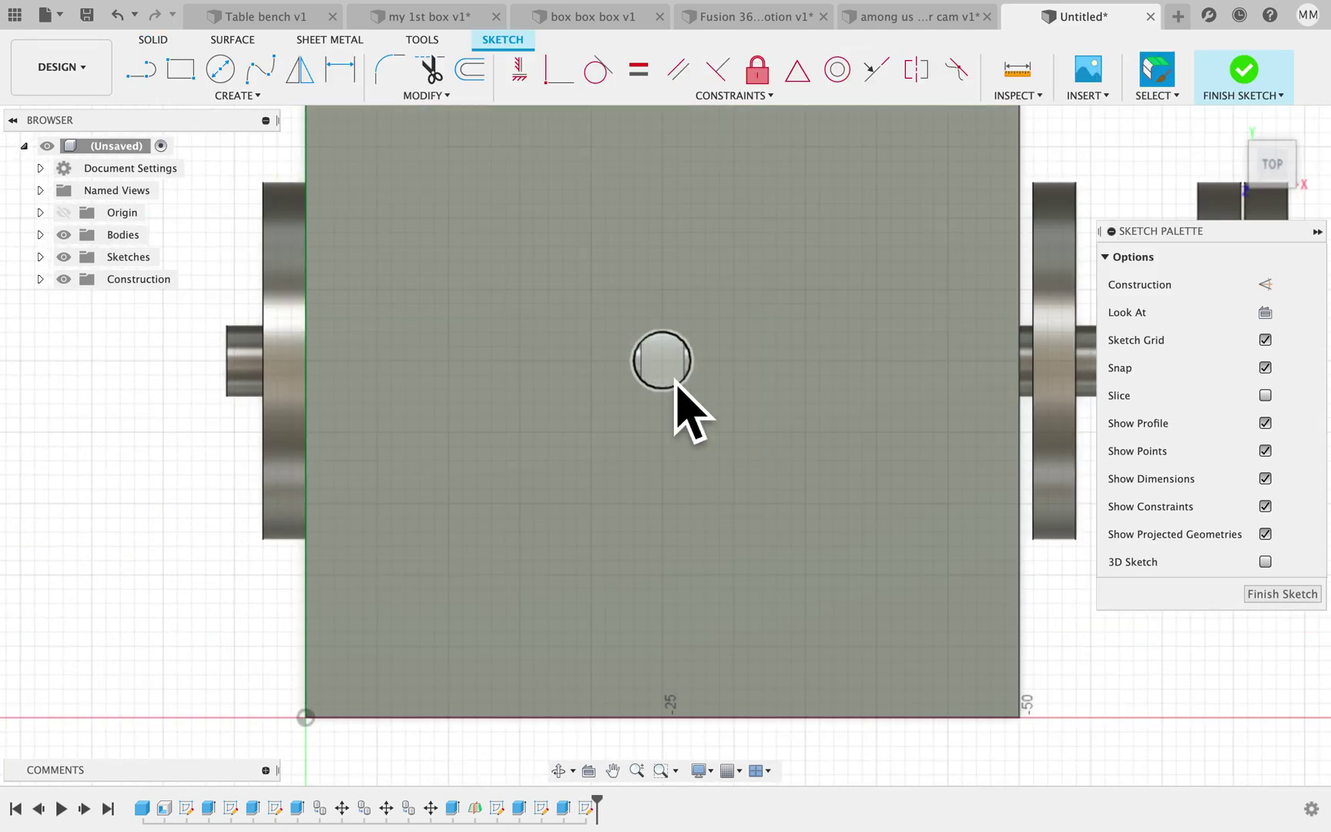
click(223, 73)
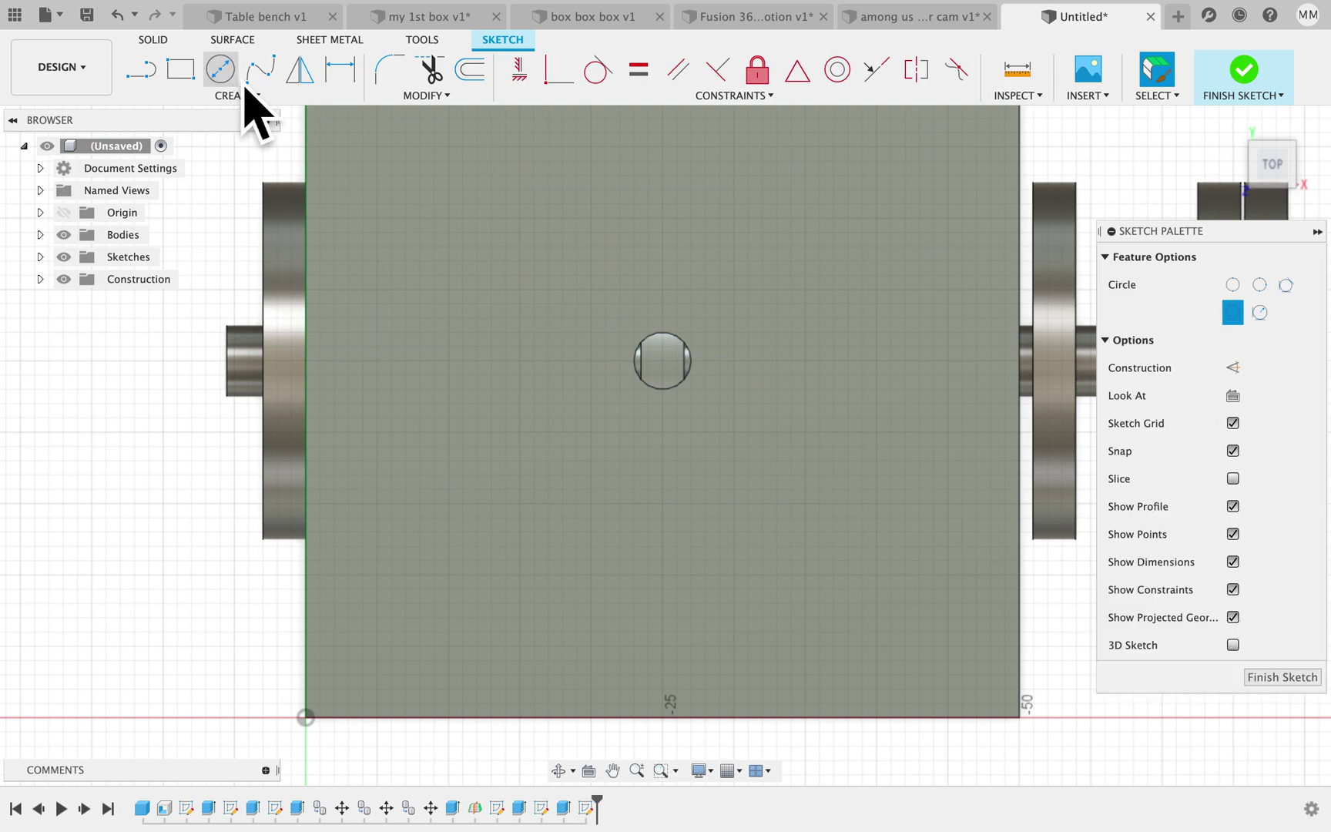
click(674, 368)
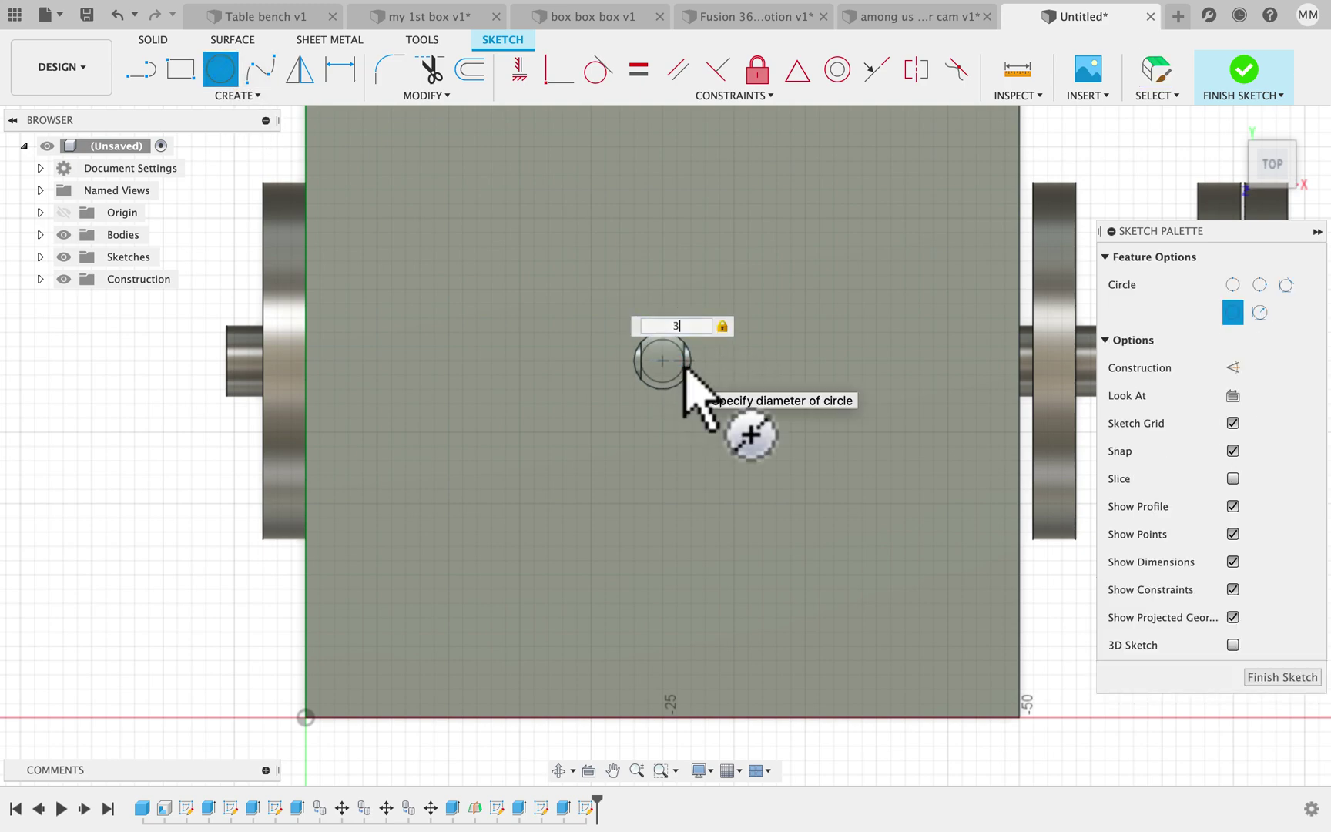
key(Return)
- Extrude the 3 mm circle two-sided as a new body, about 20.6 mm down to the cam and about 24 mm up
shift+scroll(734, 408, down, 5)
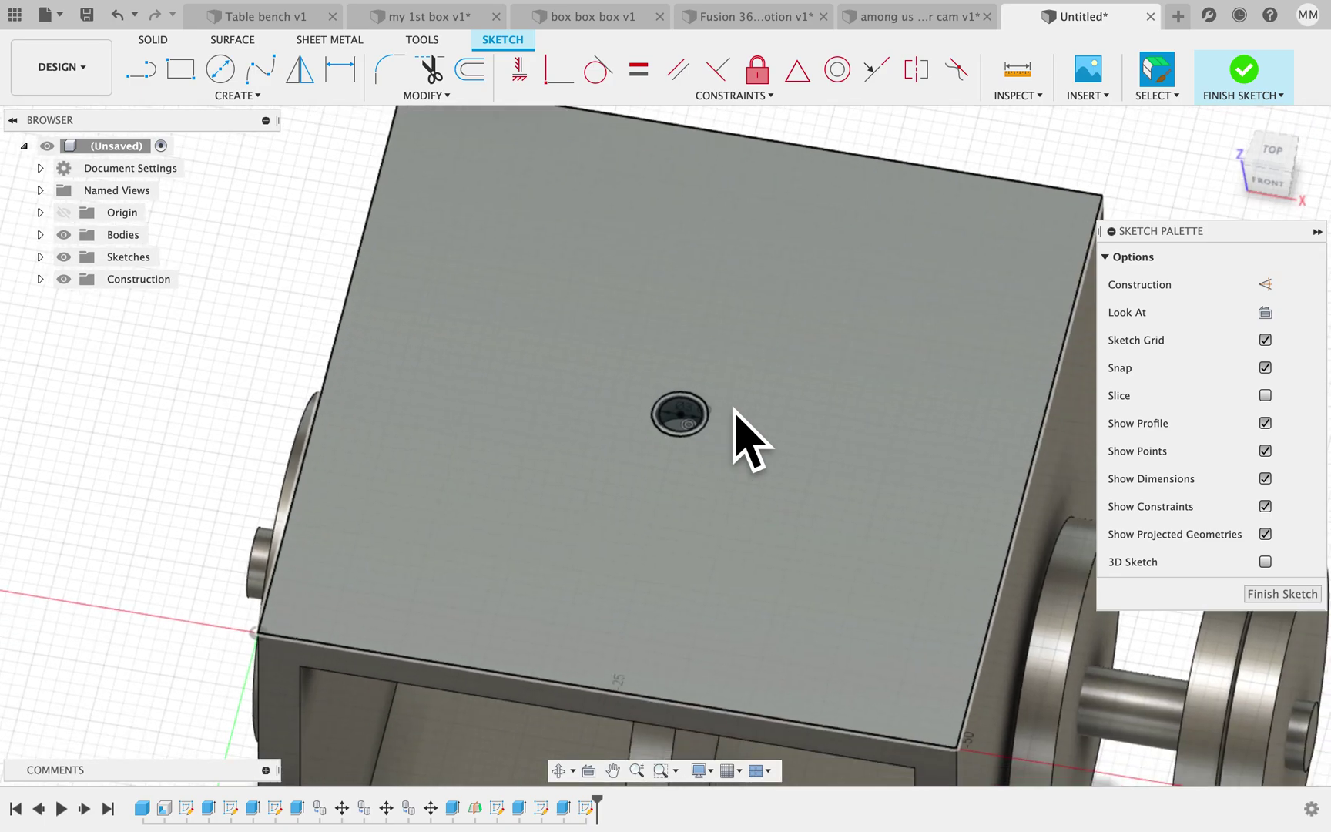
scroll(695, 420, up, 5)
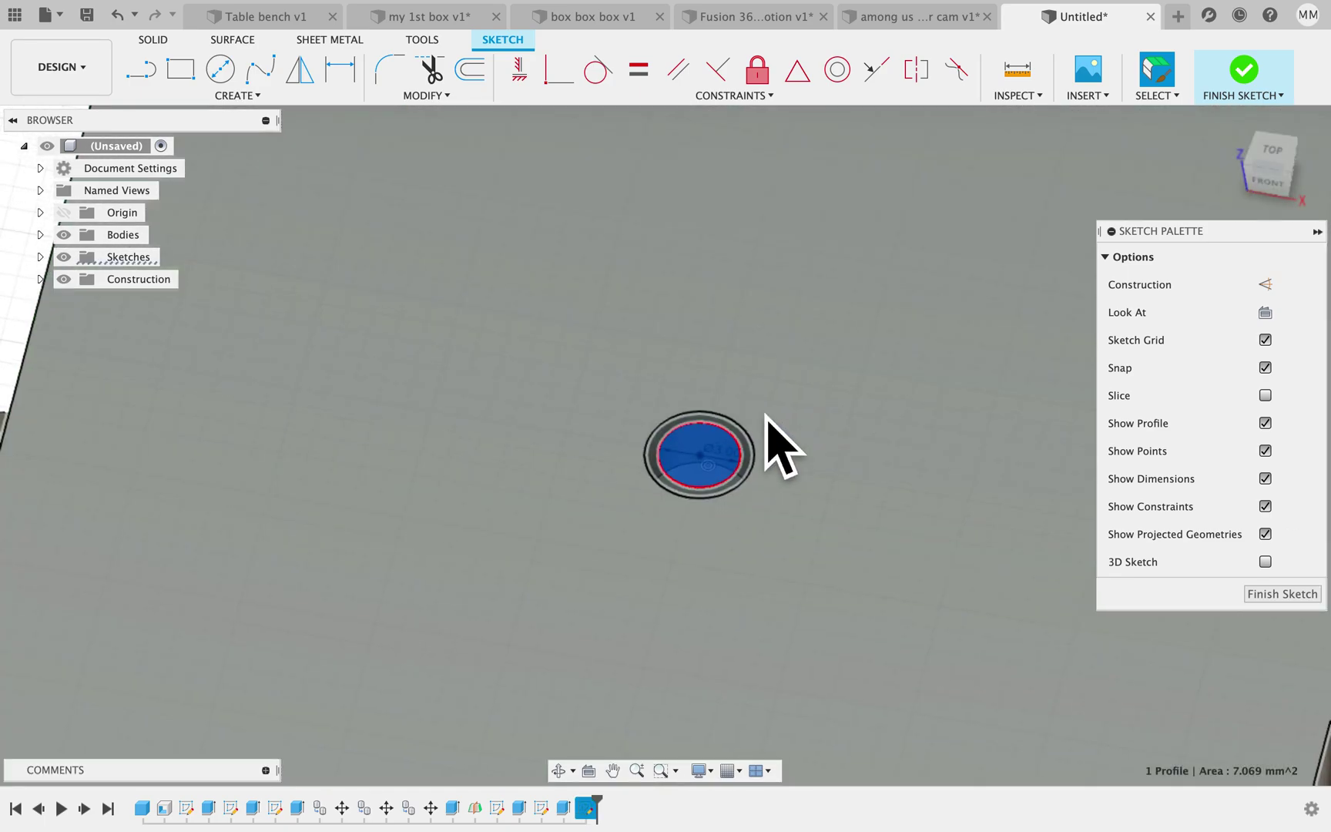
key(e)
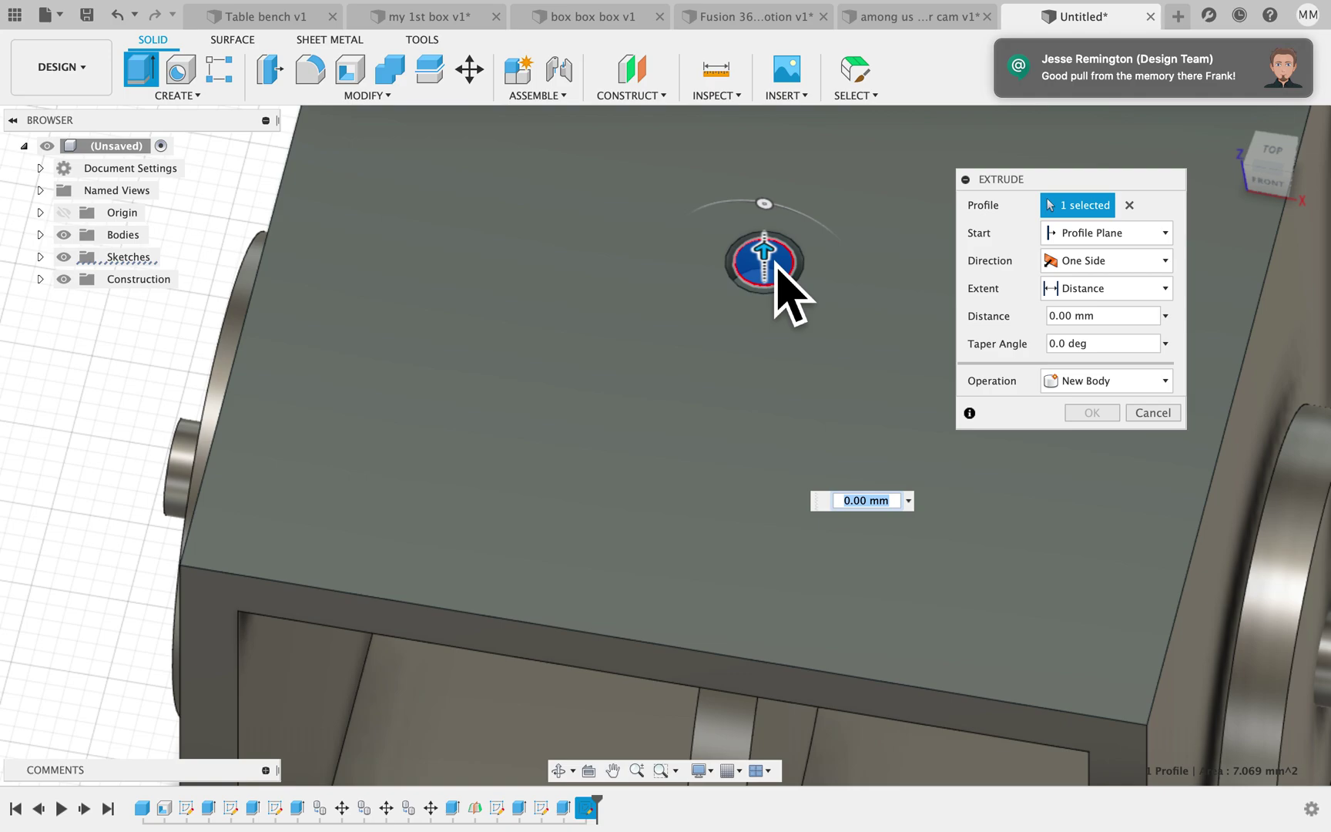
drag(776, 265, 817, 416)
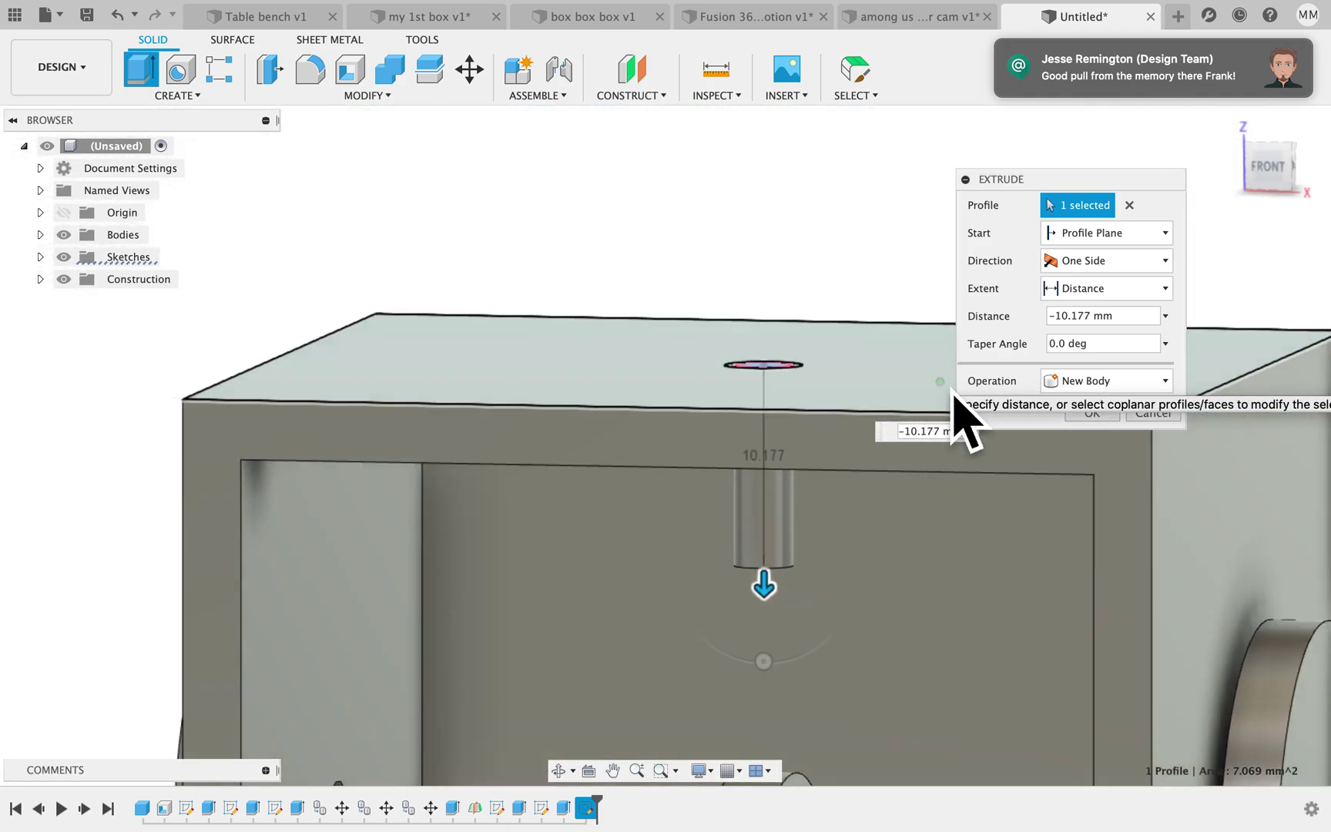
click(1103, 260)
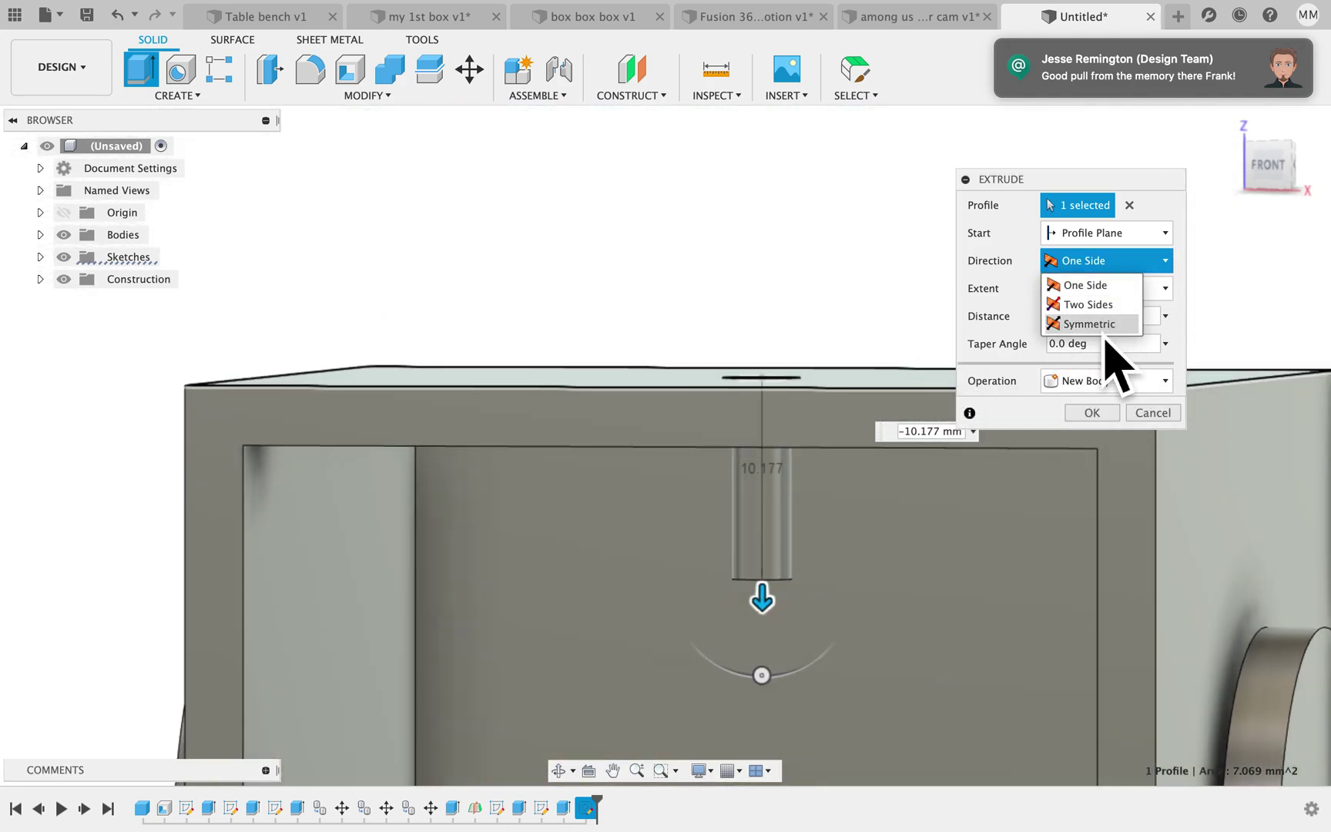
click(1103, 307)
drag(780, 408, 799, 180)
drag(741, 368, 782, 168)
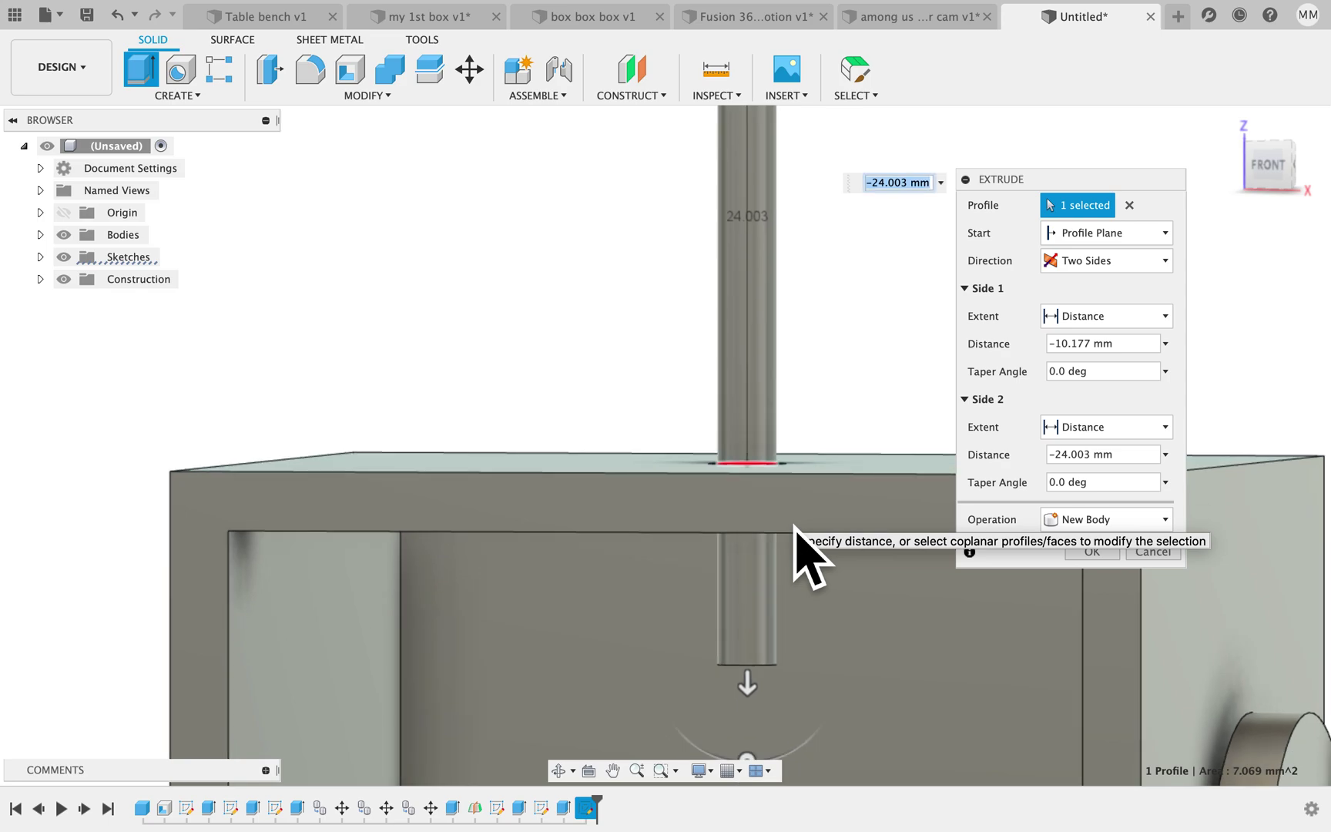
drag(759, 466, 765, 686)
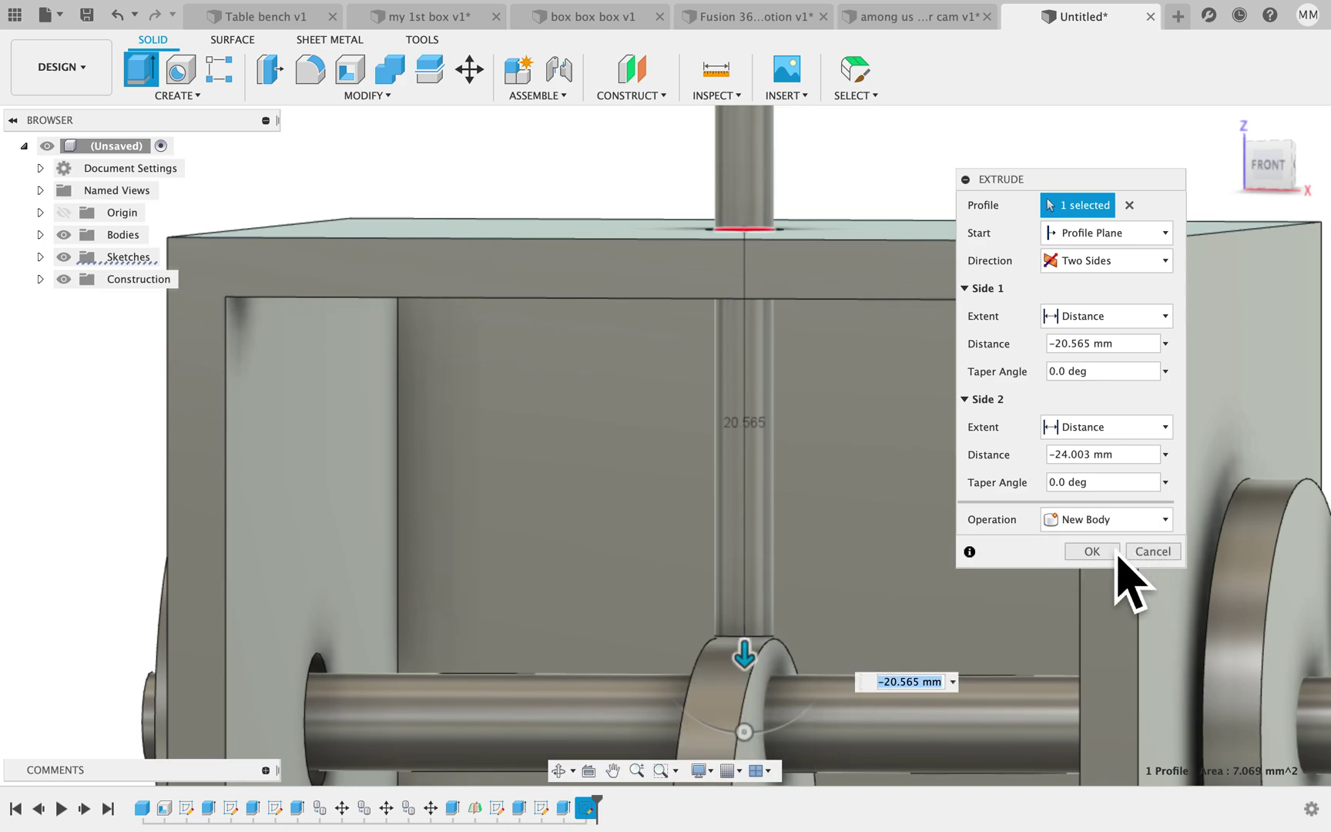
click(1110, 552)
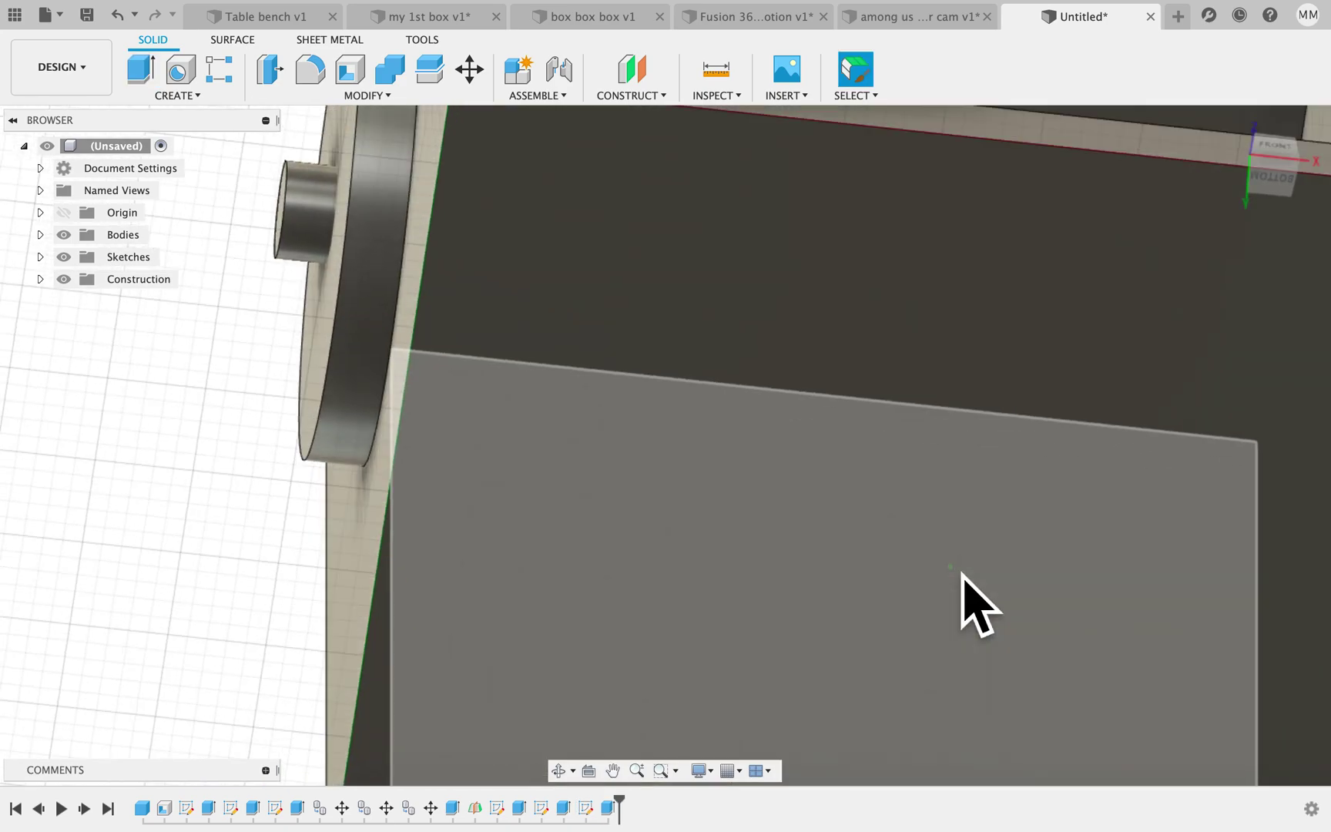
- Hide the off-centre cam body to expose the lower end of the vertical rod
shift+scroll(962, 574, up, 10)
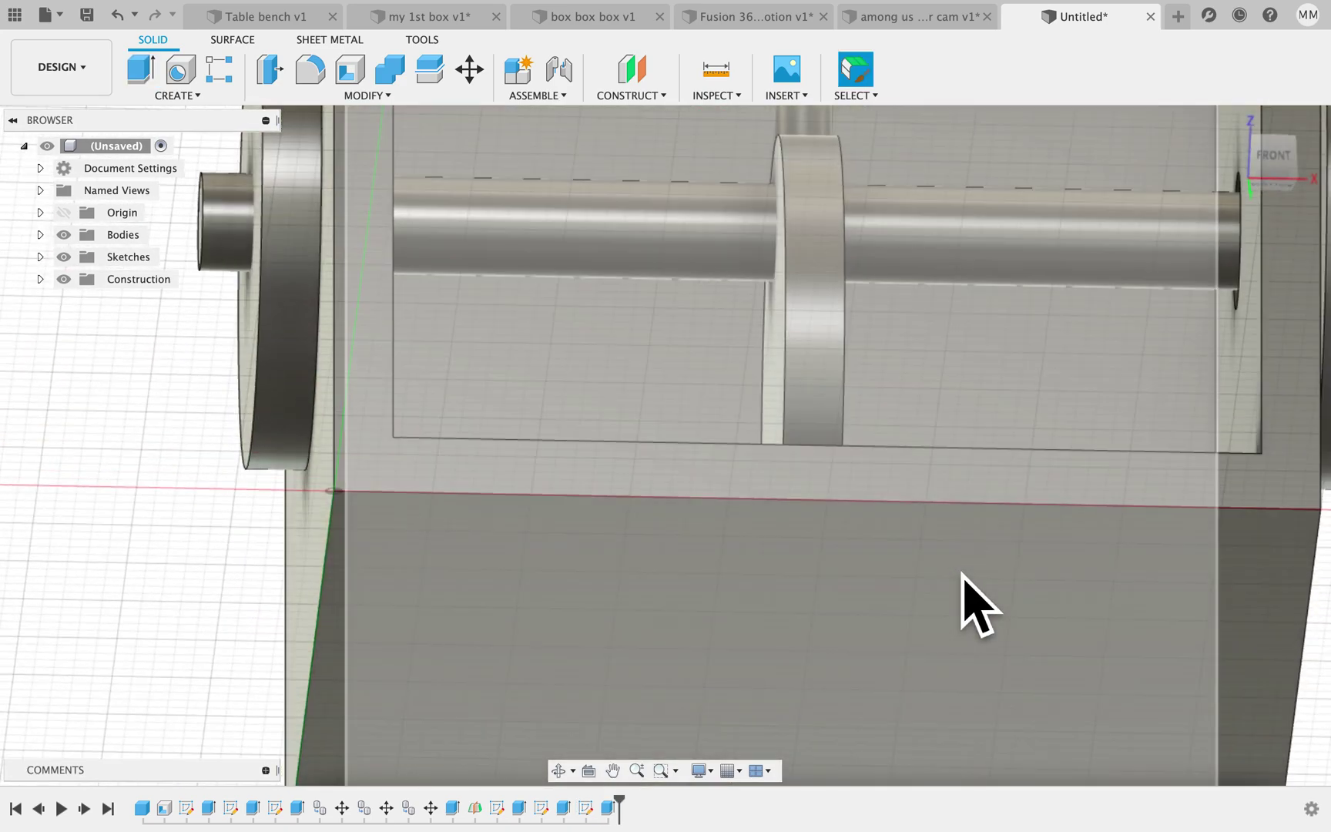
scroll(961, 574, up, 2)
click(40, 234)
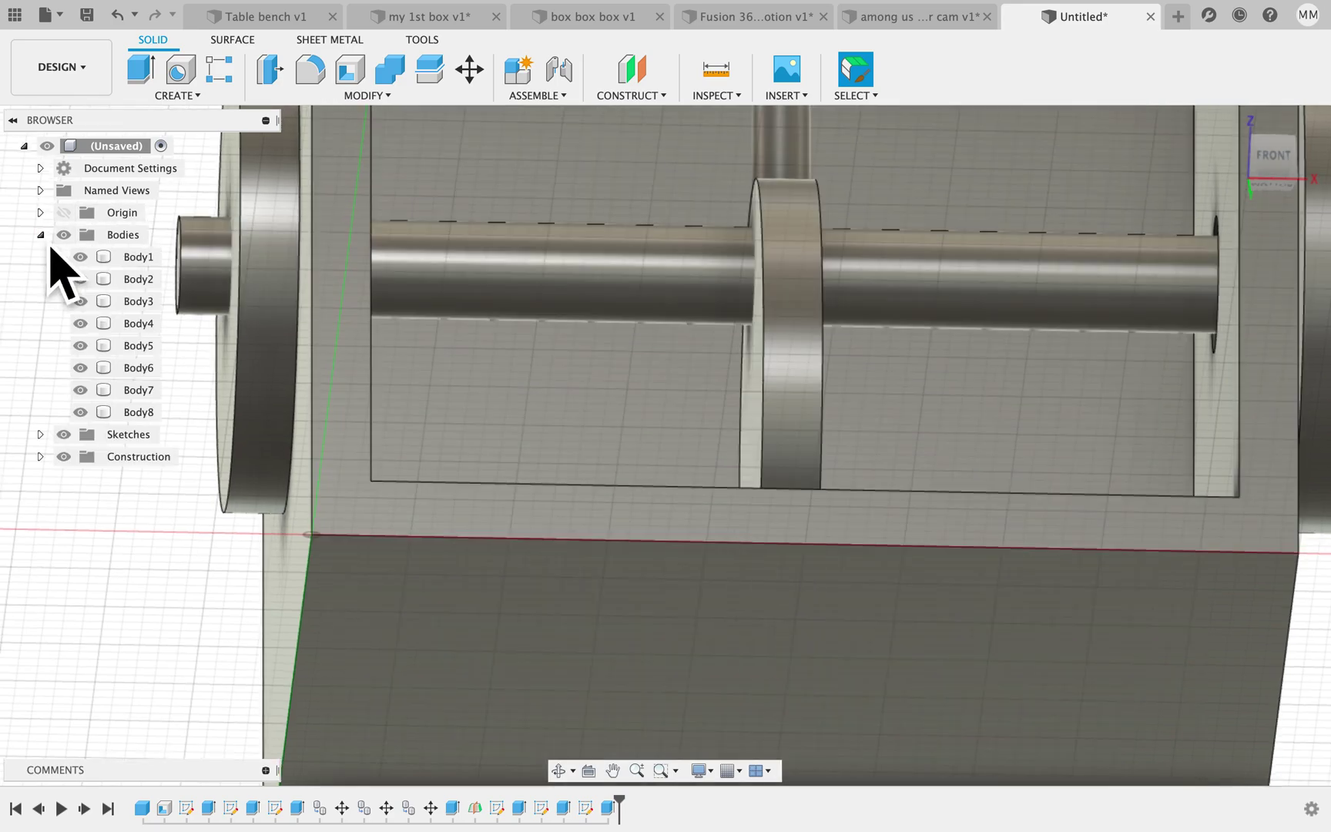
click(141, 396)
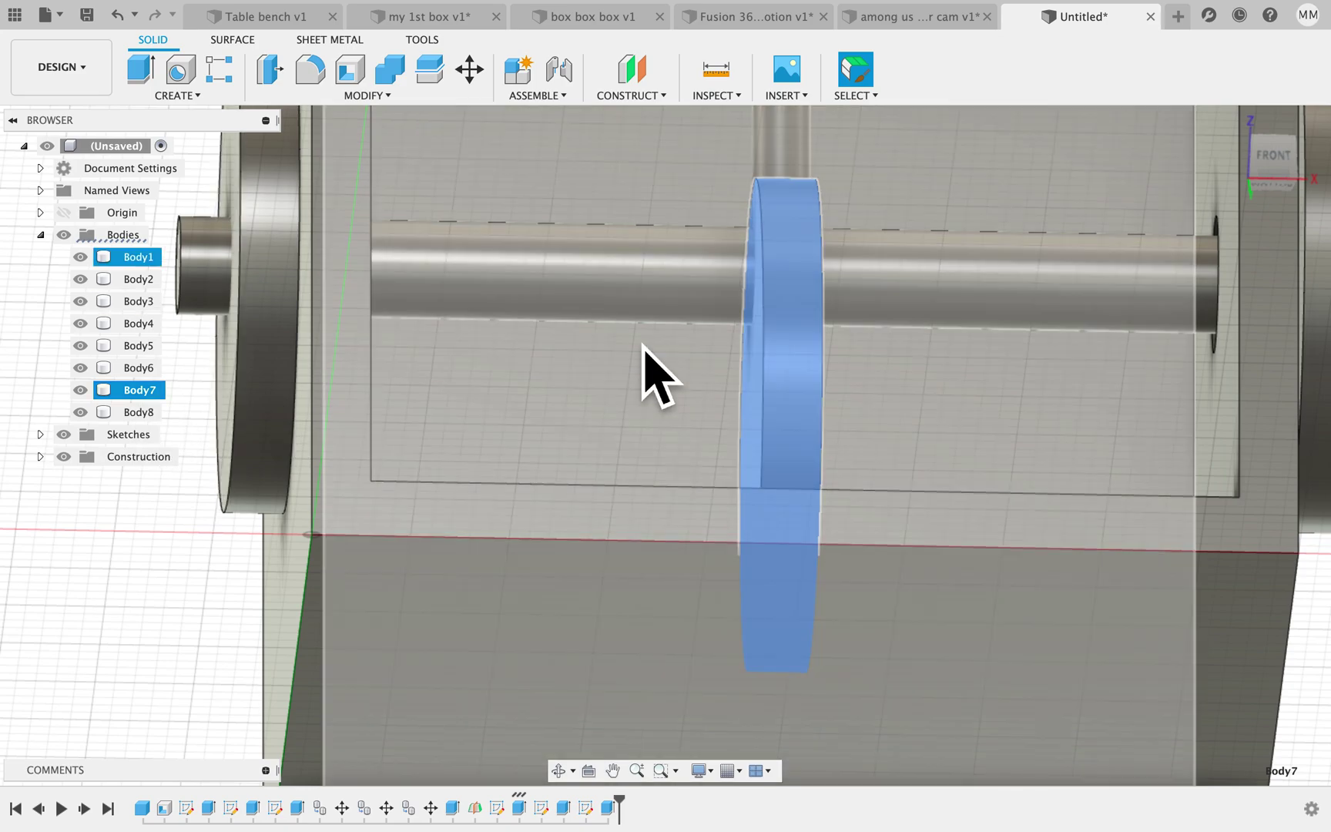
click(81, 391)
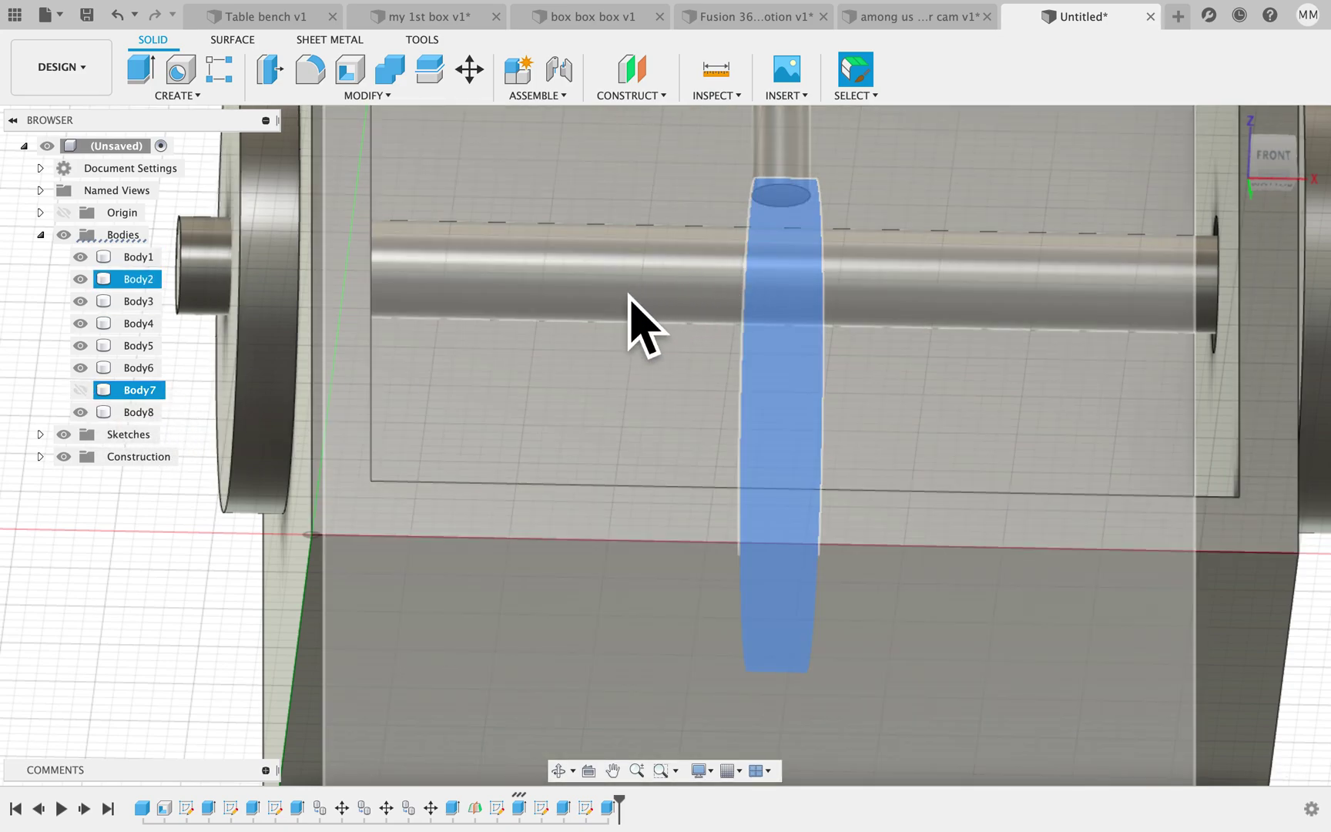
click(599, 310)
click(609, 185)
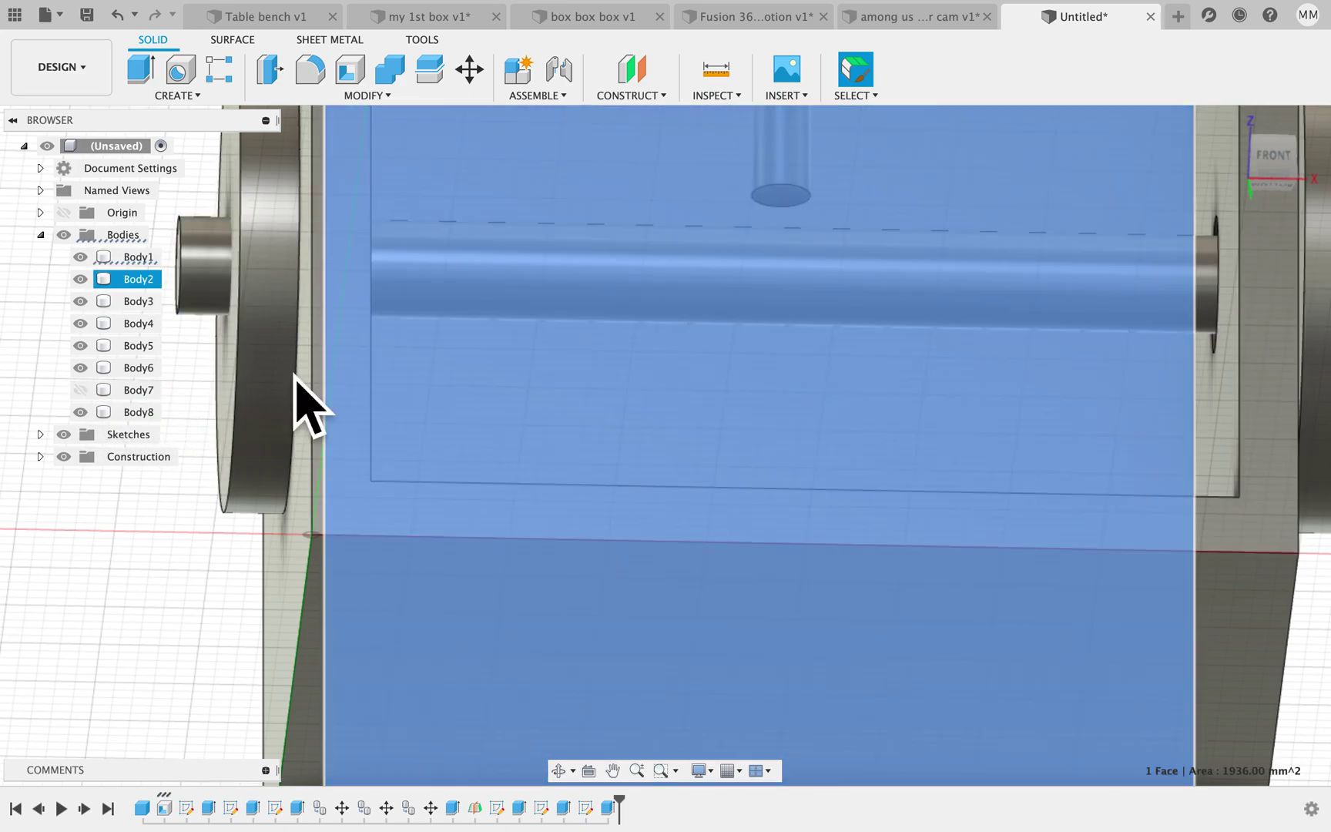
click(160, 594)
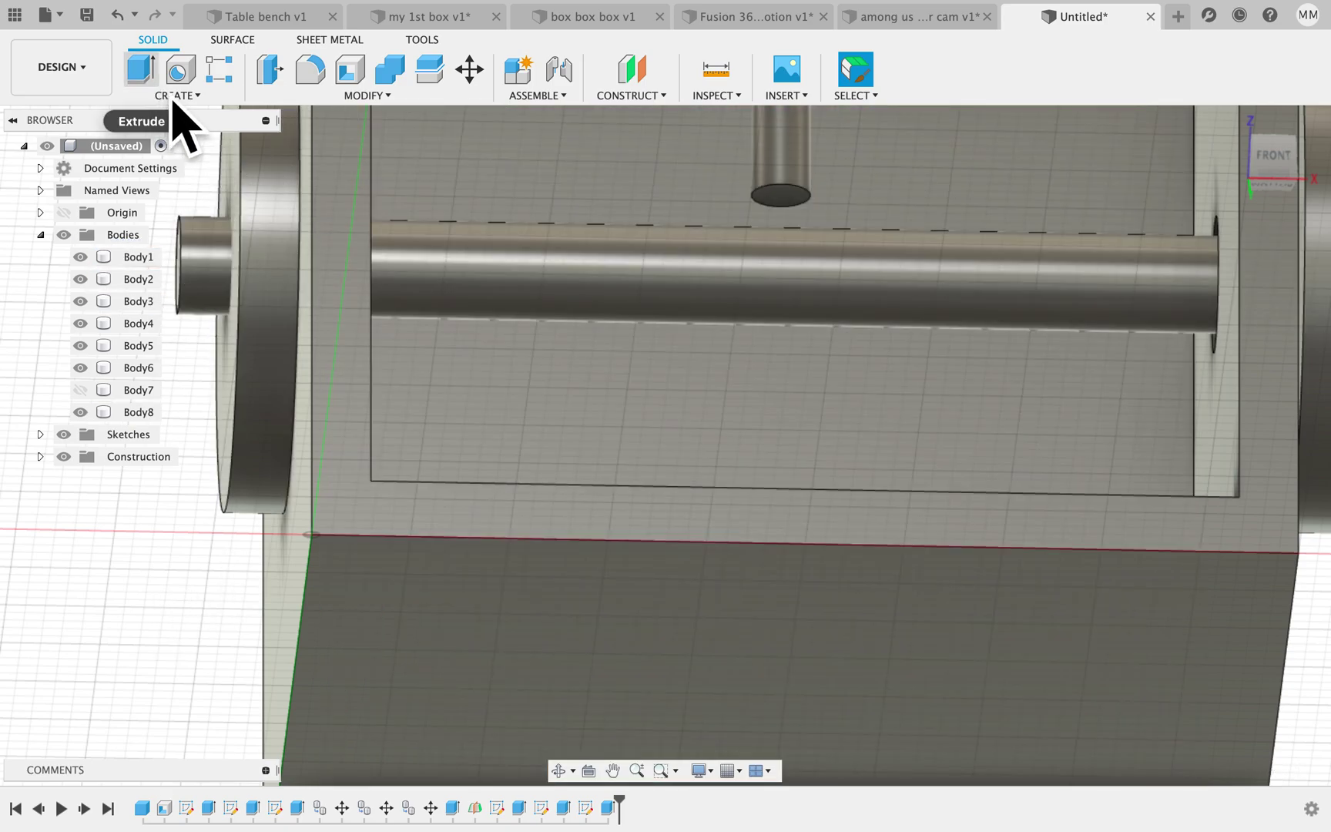
- Start a sketch on the vertical rod's lower end face and draw a 25 mm diameter circle centred on it
click(179, 96)
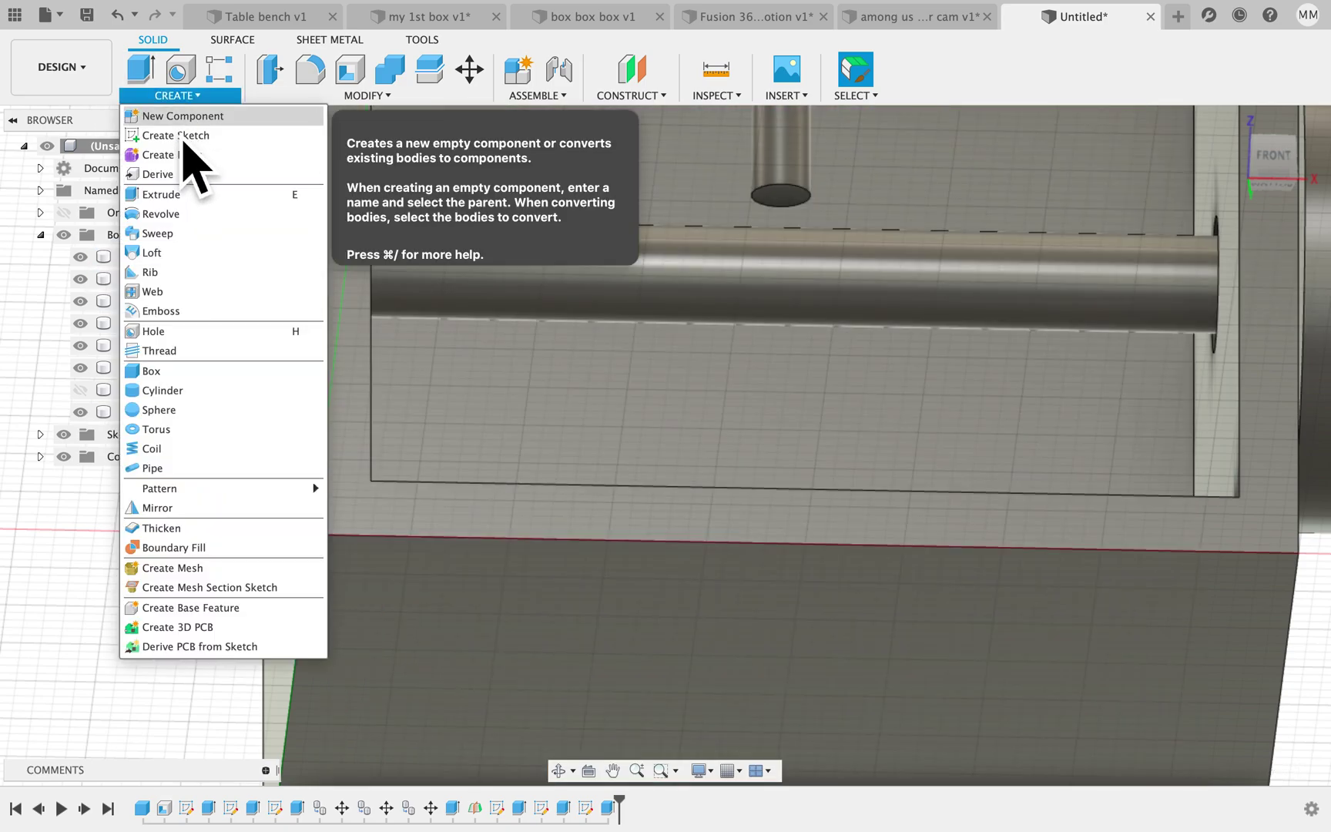
click(183, 137)
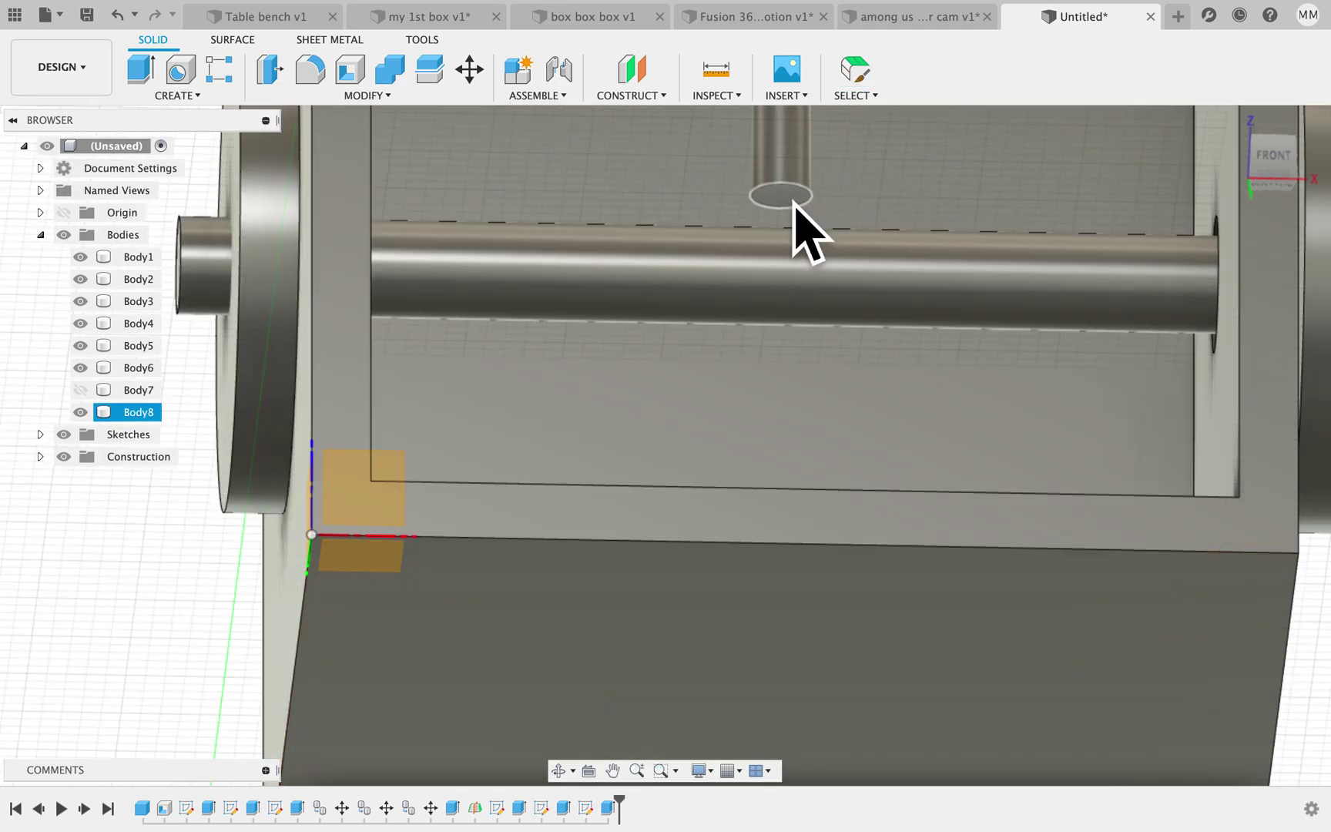
click(795, 202)
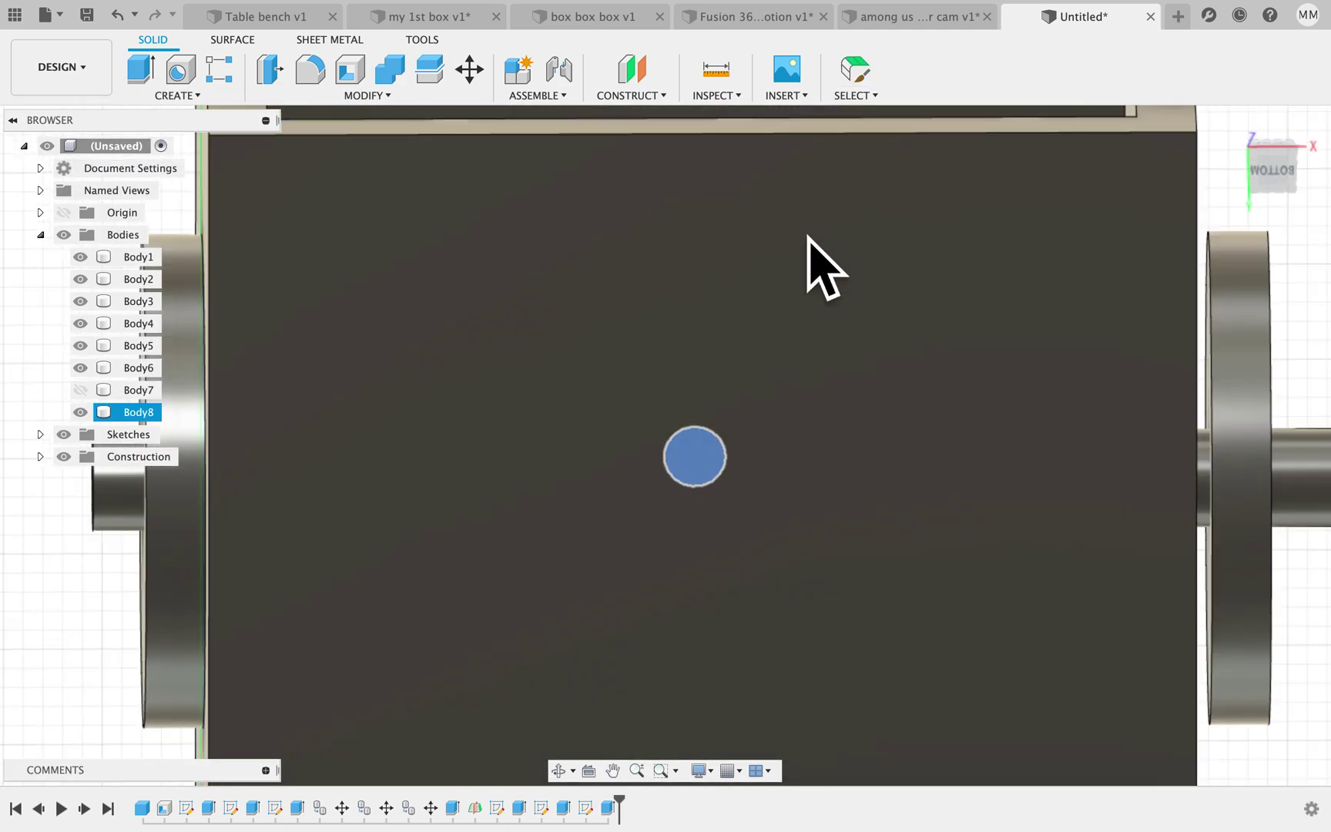
click(223, 70)
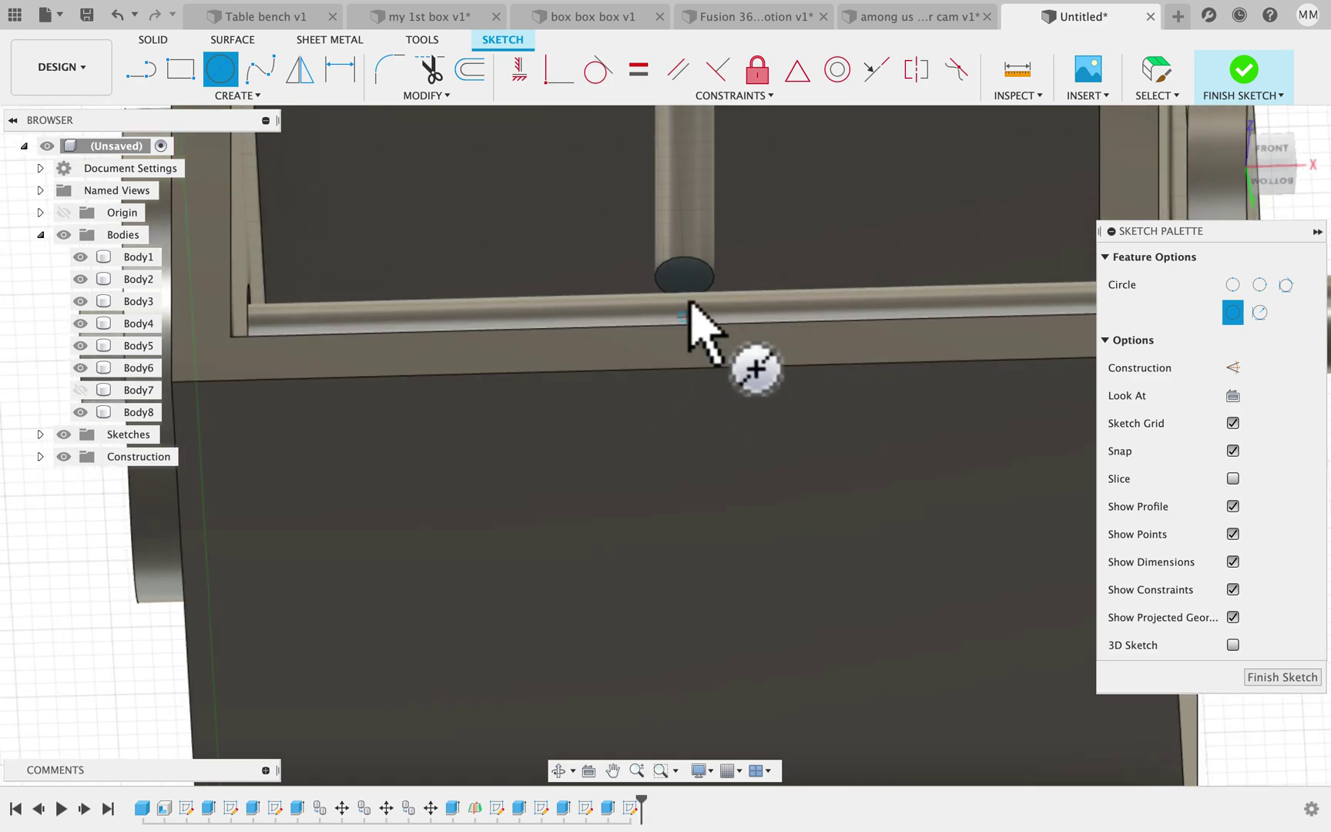
click(685, 279)
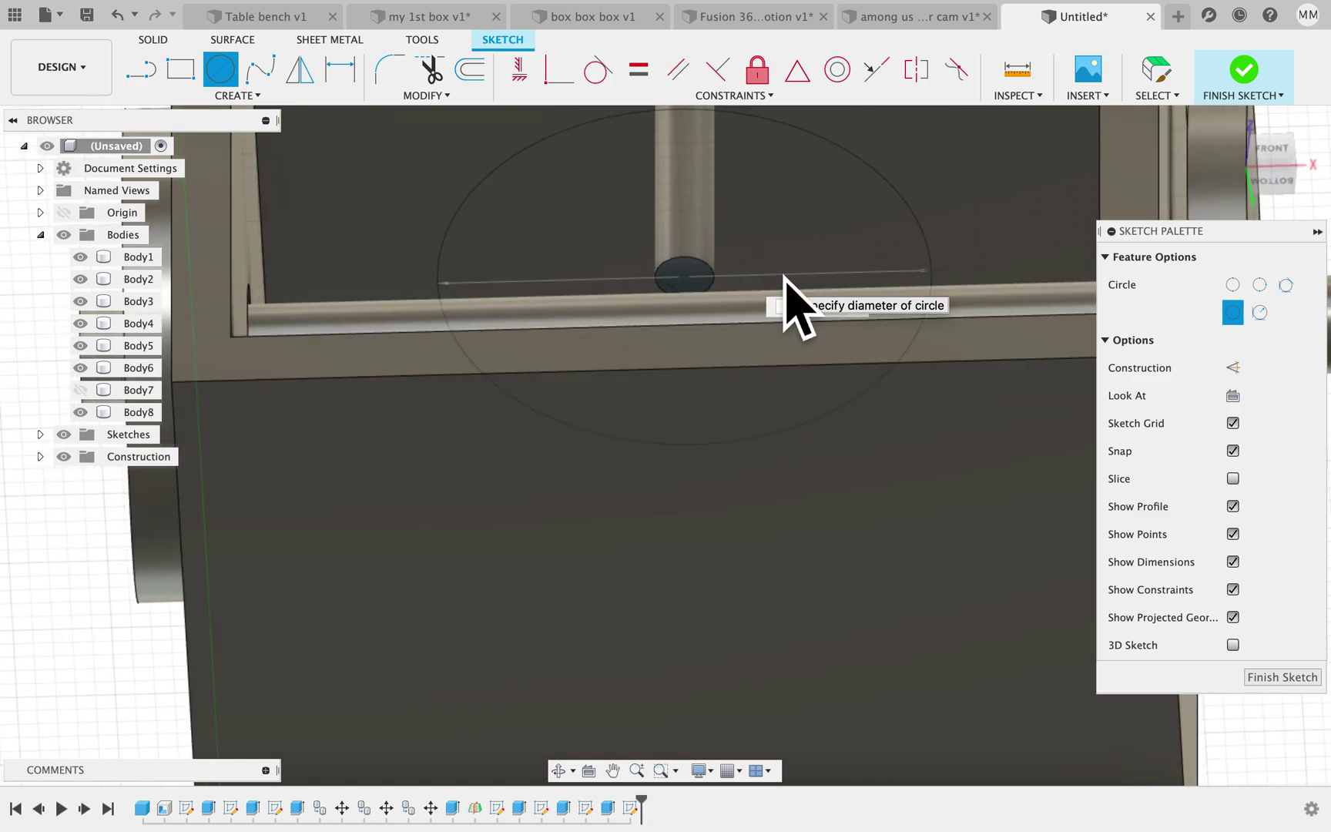
key(Return)
- Extrude the ring between the 25 mm circle and the rod 3 mm upward as a new body
shift+scroll(774, 338, up, 5)
scroll(773, 337, up, 3)
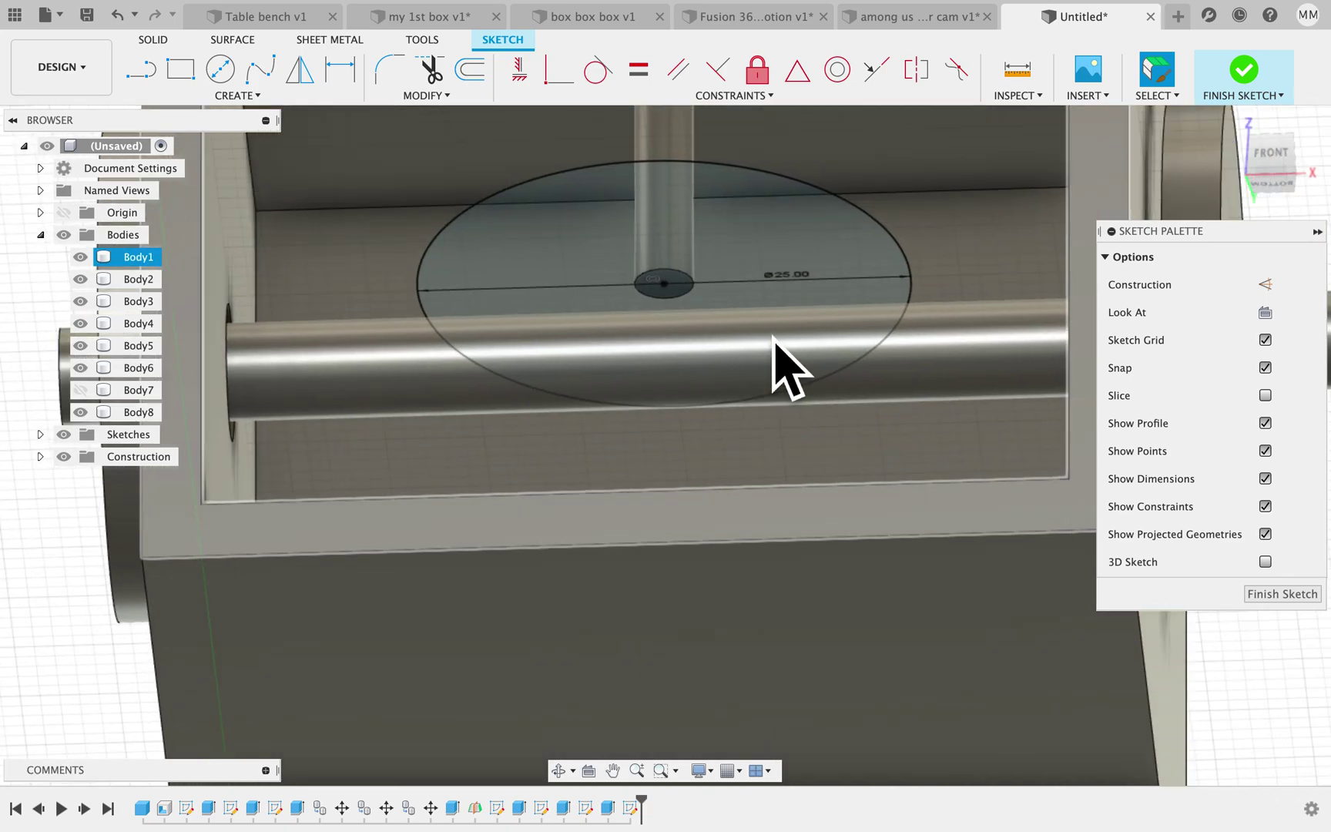
click(778, 312)
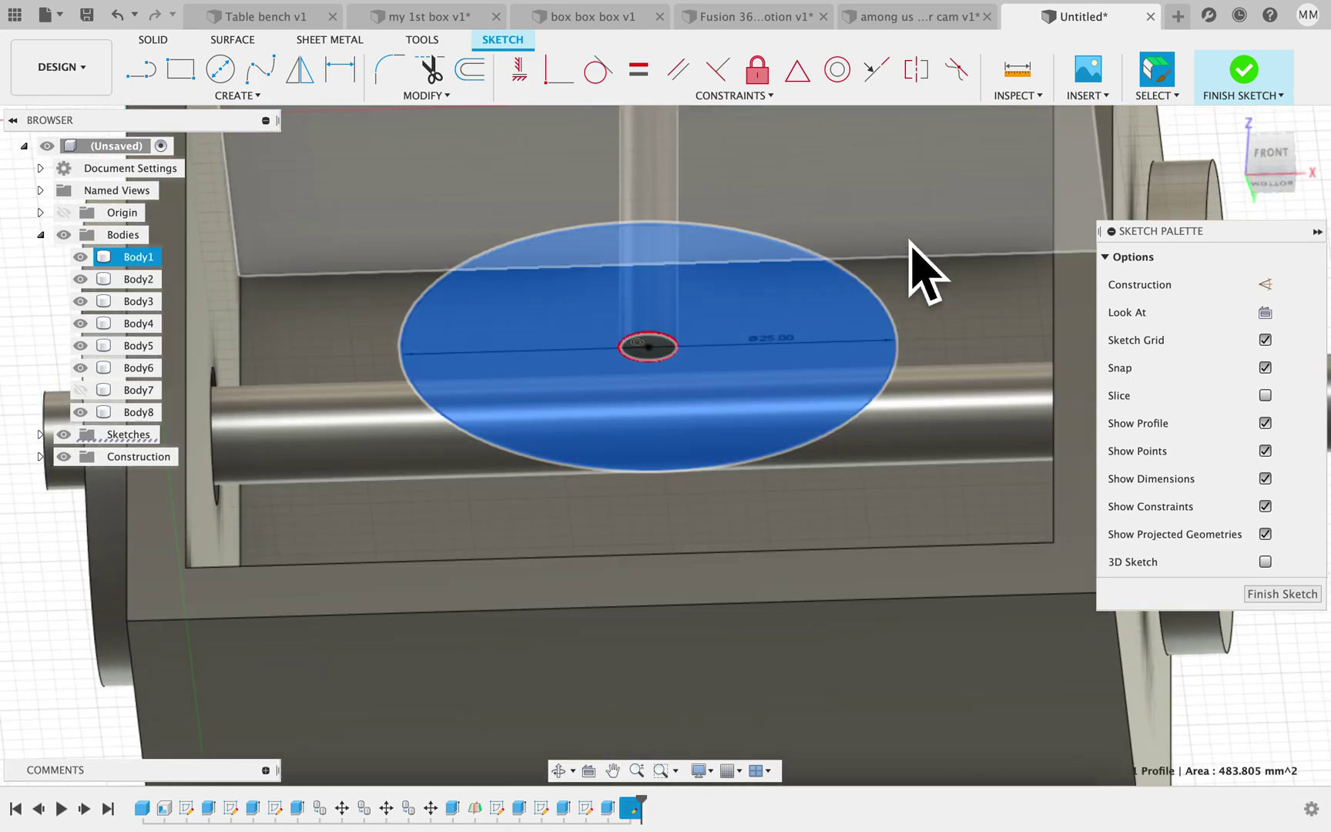
key(e)
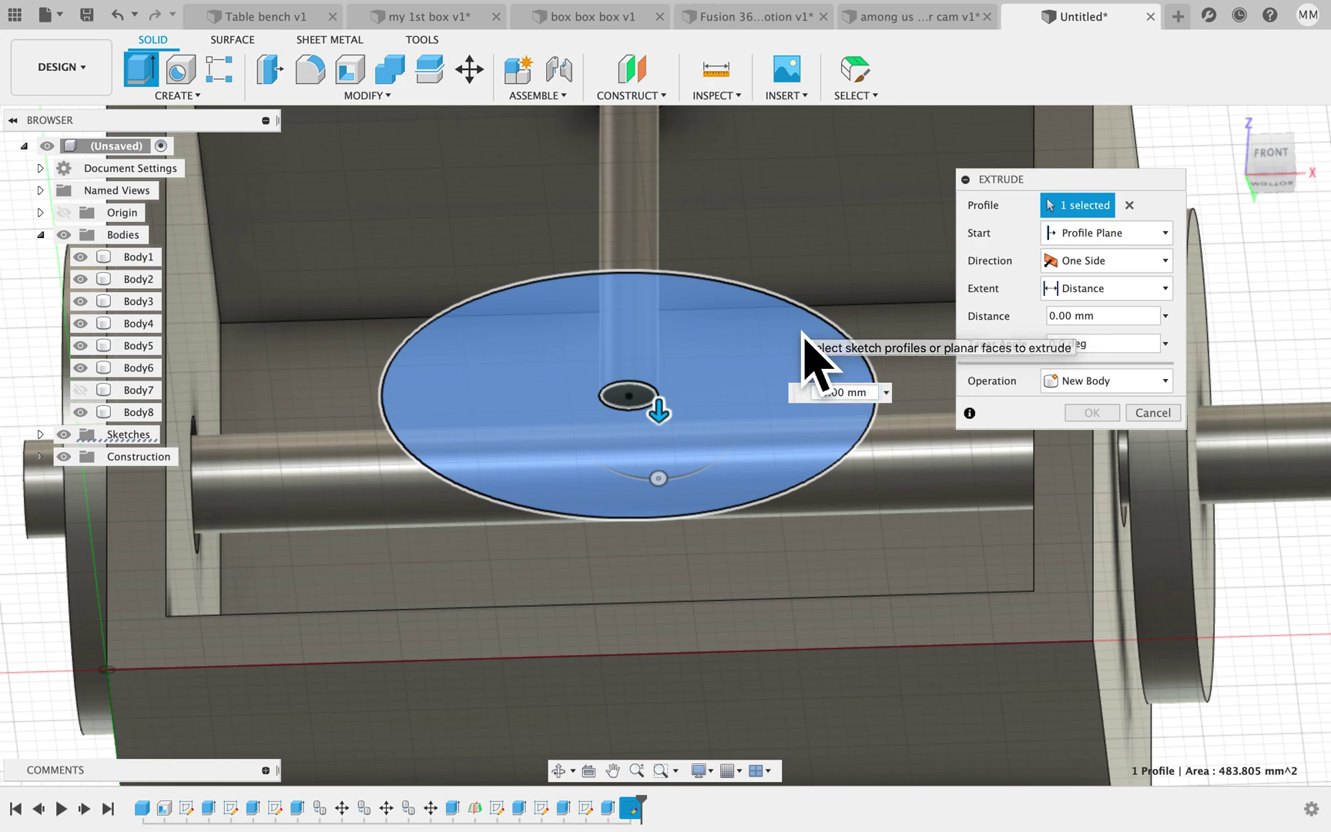
shift+scroll(802, 332, up, 5)
drag(672, 366, 708, 367)
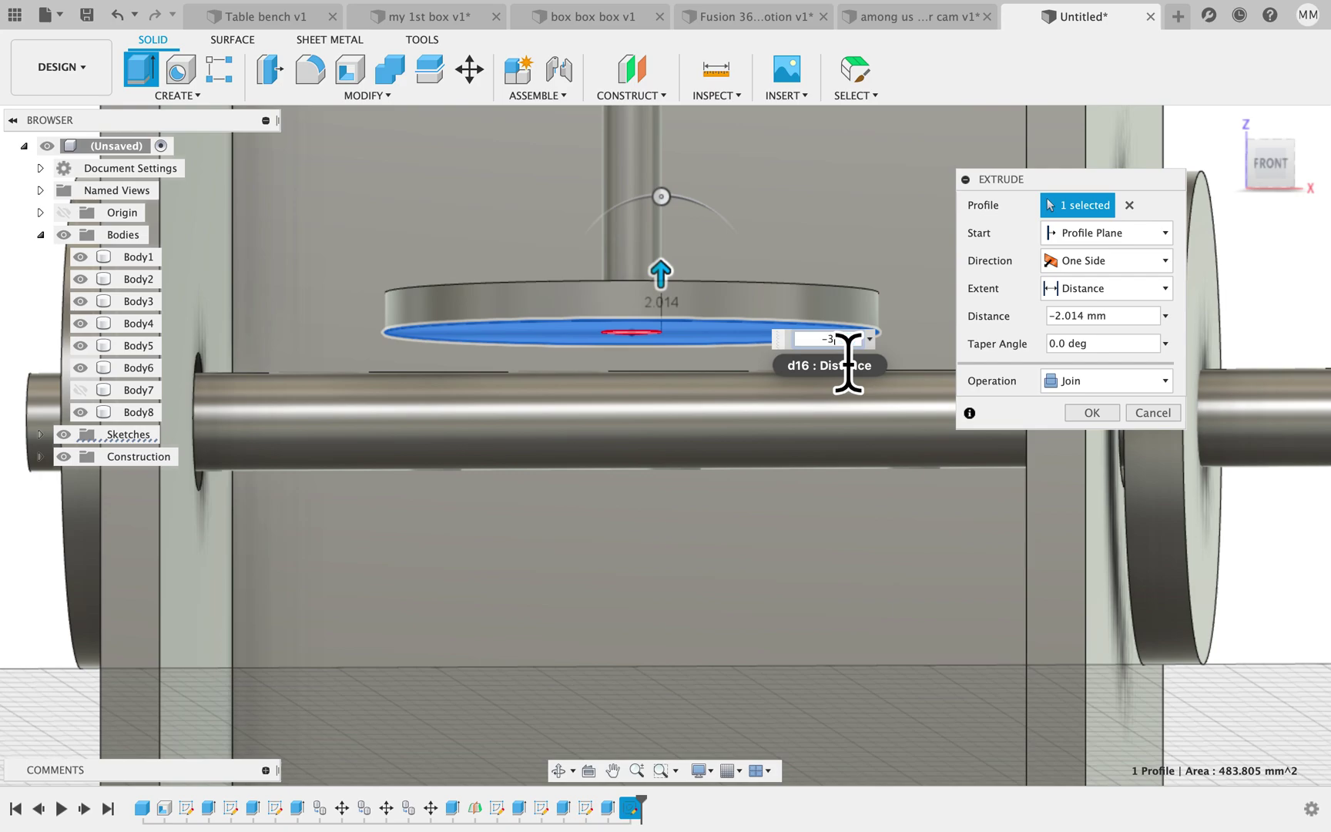
click(1104, 381)
click(1116, 463)
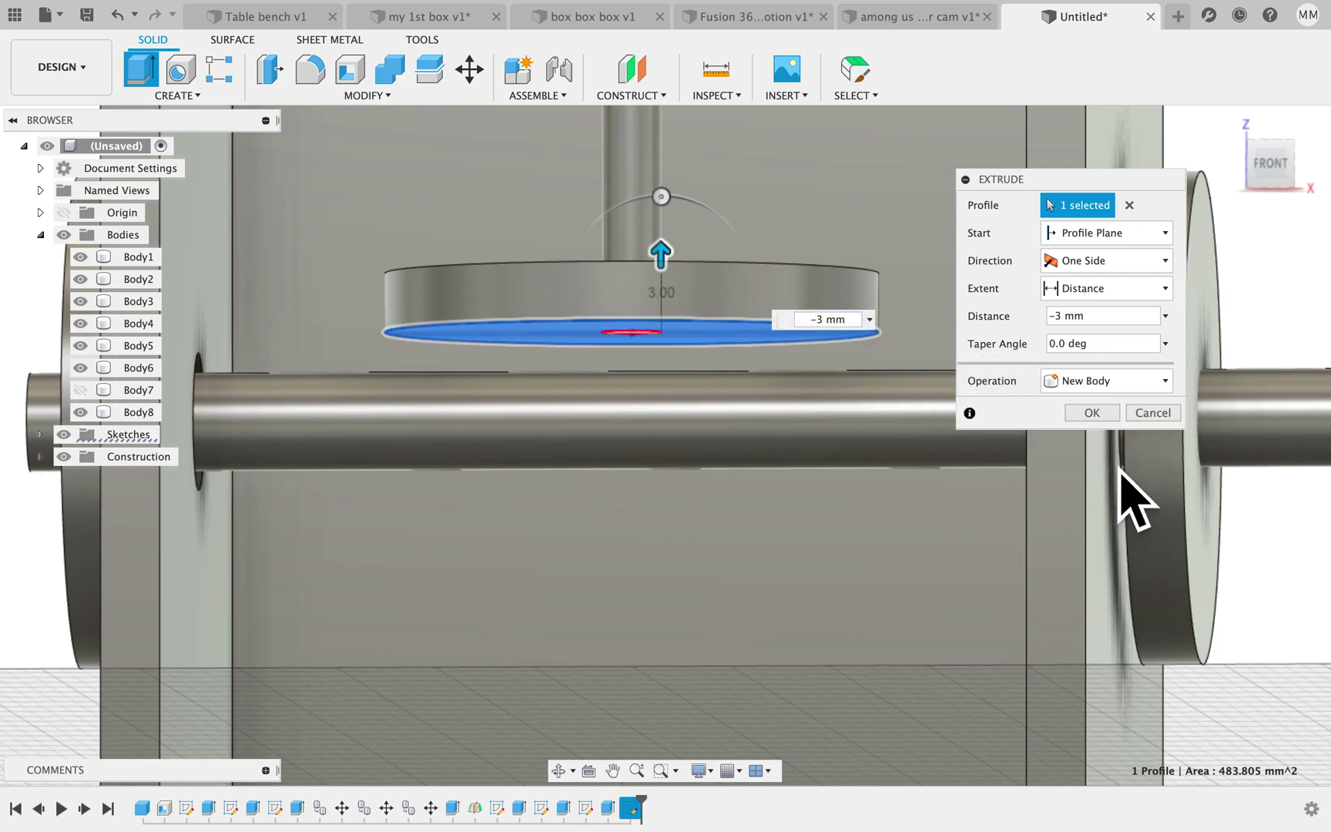
click(1092, 413)
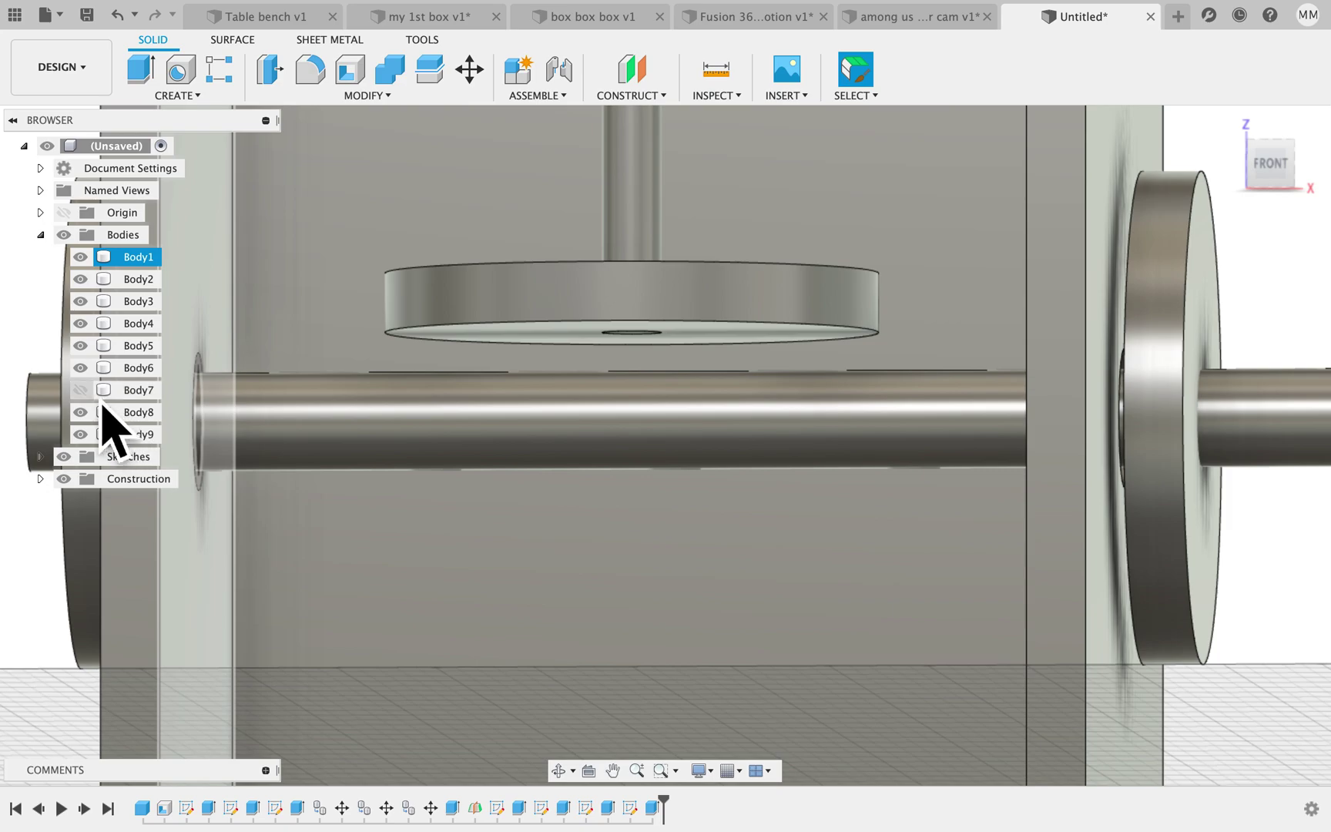
- Show the hidden off-centre cam body beneath the follower disc again
click(82, 390)
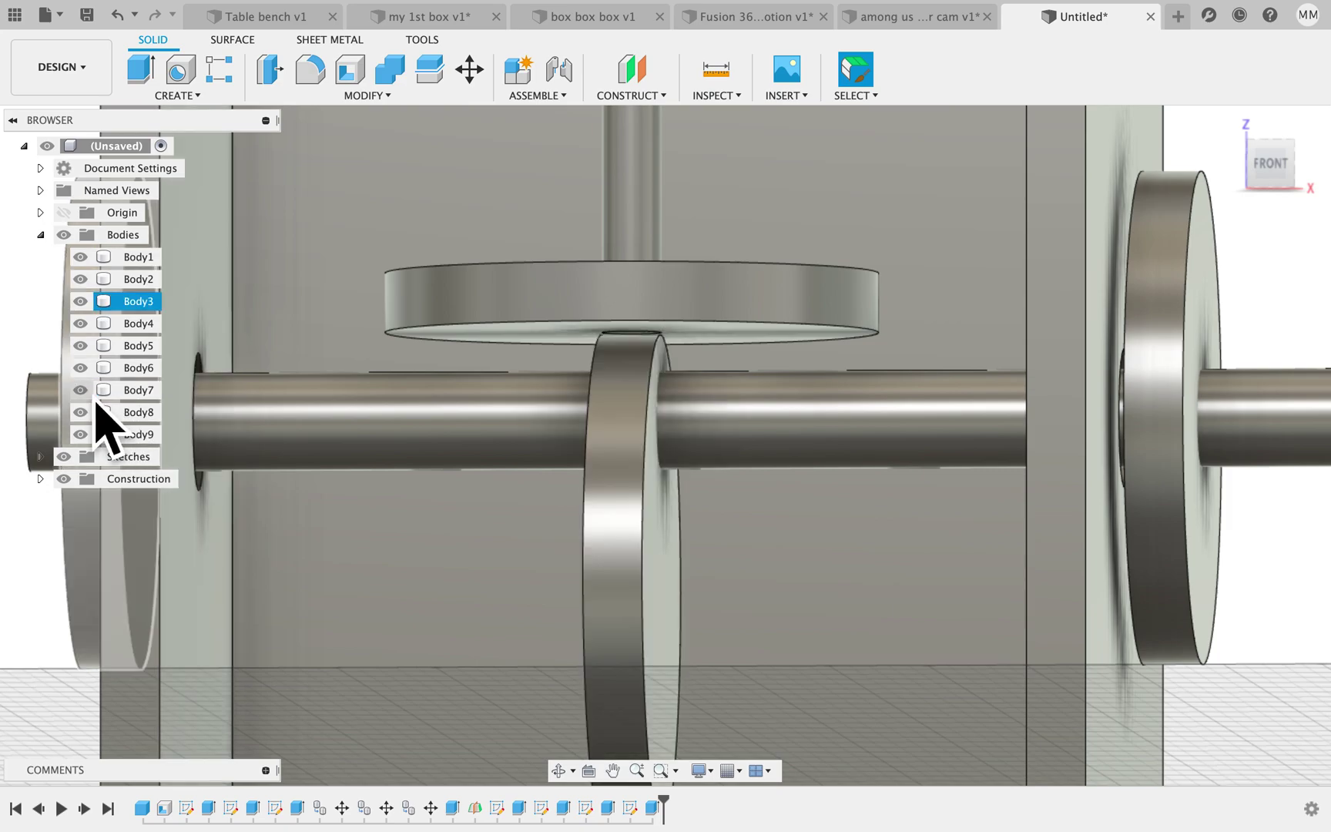
shift+scroll(857, 414, right, 10)
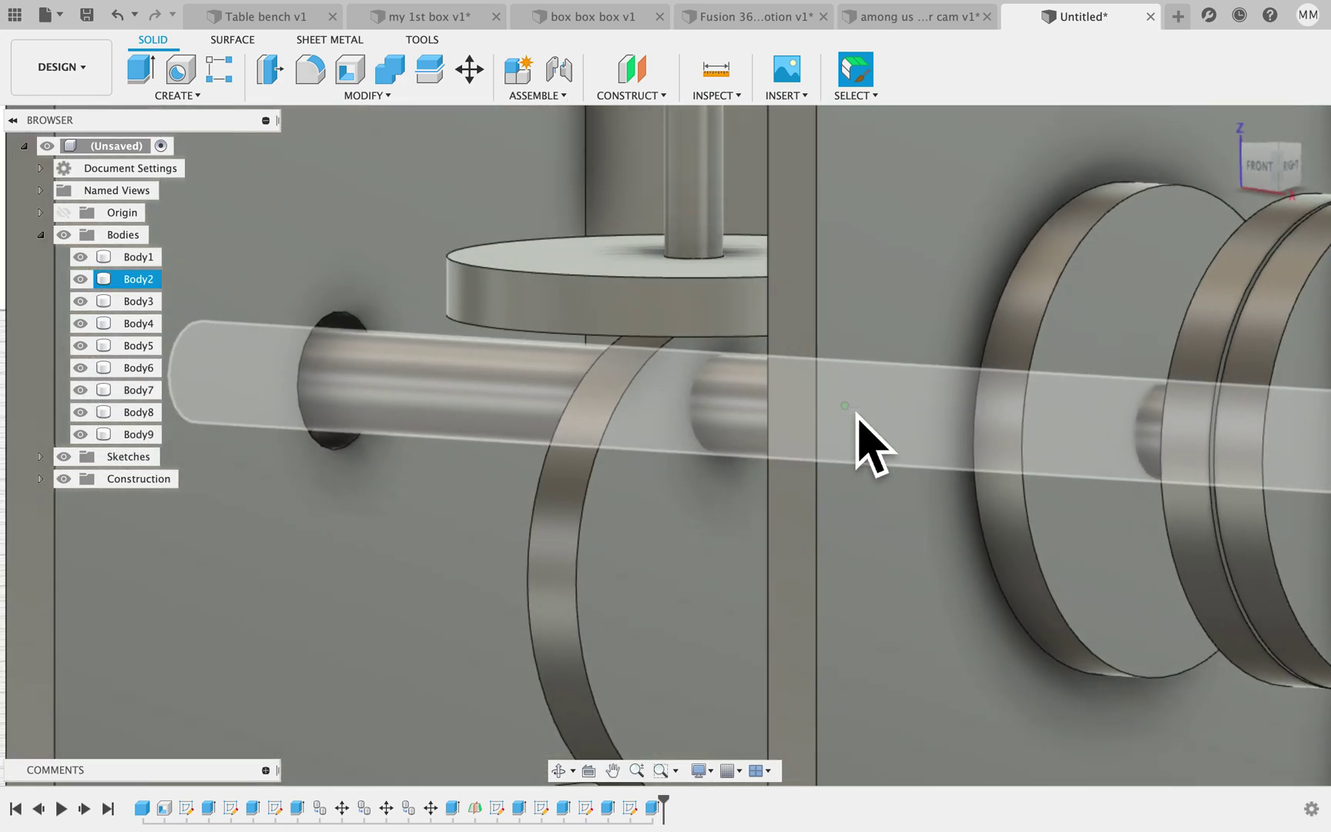
shift+scroll(857, 414, left, 7)
- Create a tangent construction plane on the vertical rod's cylindrical face at a 0 degree angle
scroll(857, 414, up, 15)
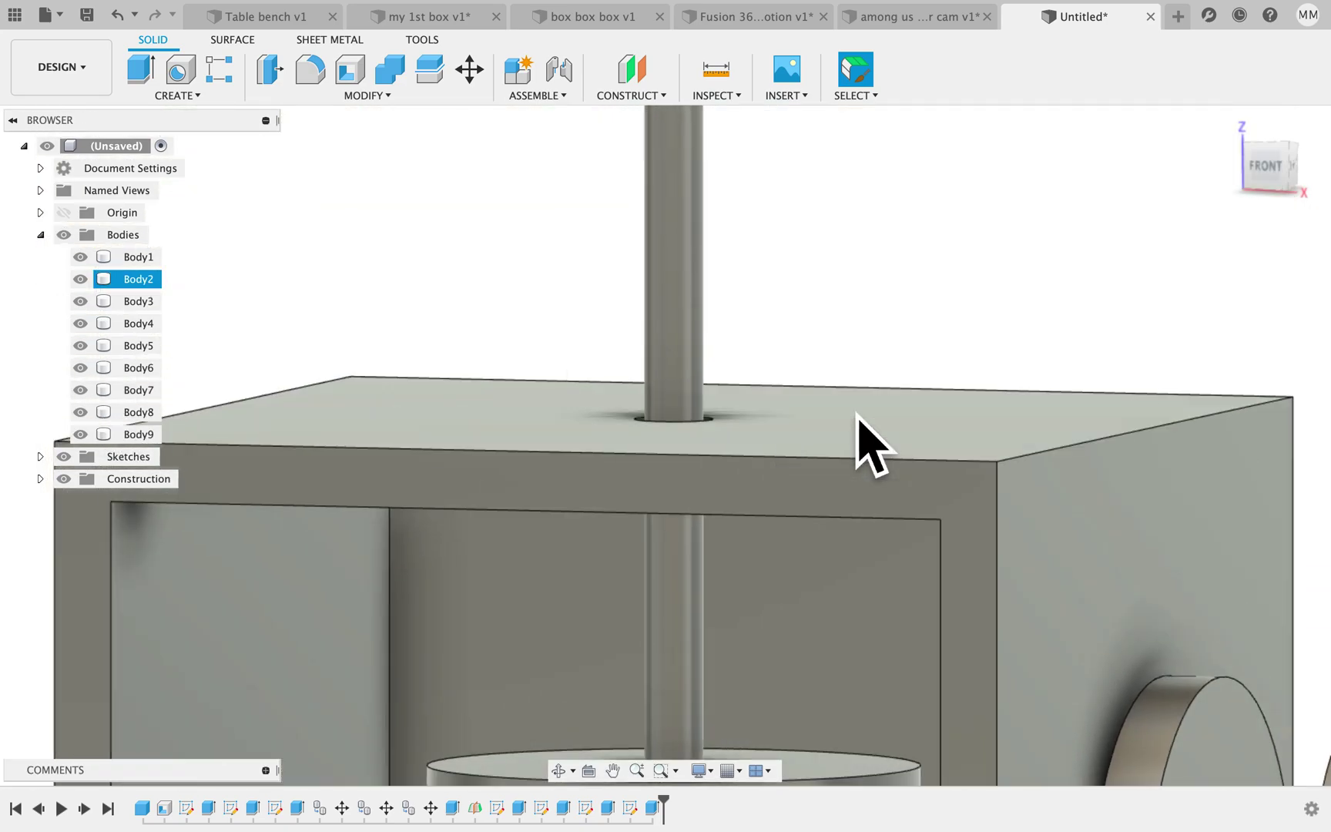
scroll(858, 420, up, 5)
scroll(858, 421, left, 2)
shift+scroll(858, 421, left, 4)
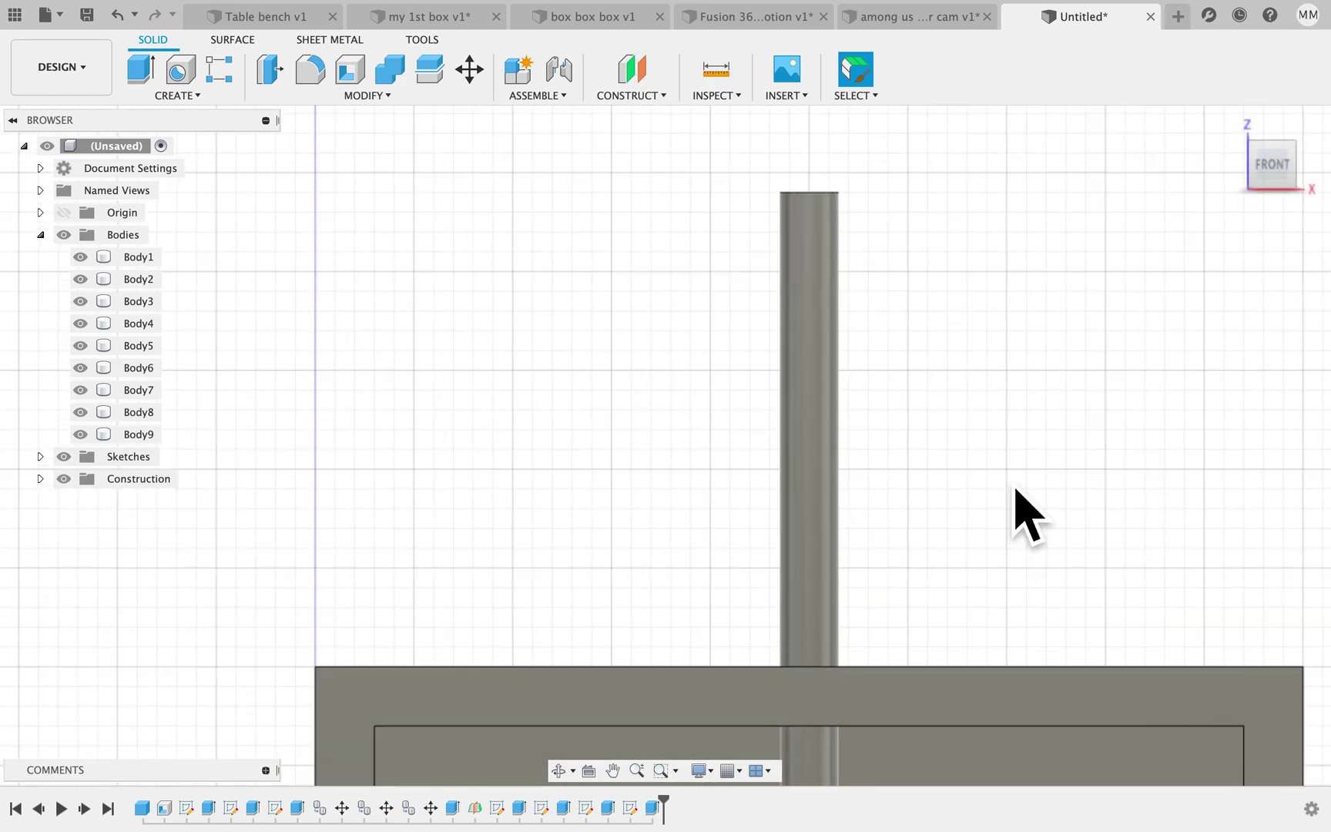
scroll(1014, 489, down, 3)
scroll(1015, 489, left, 1)
scroll(1015, 489, down, 4)
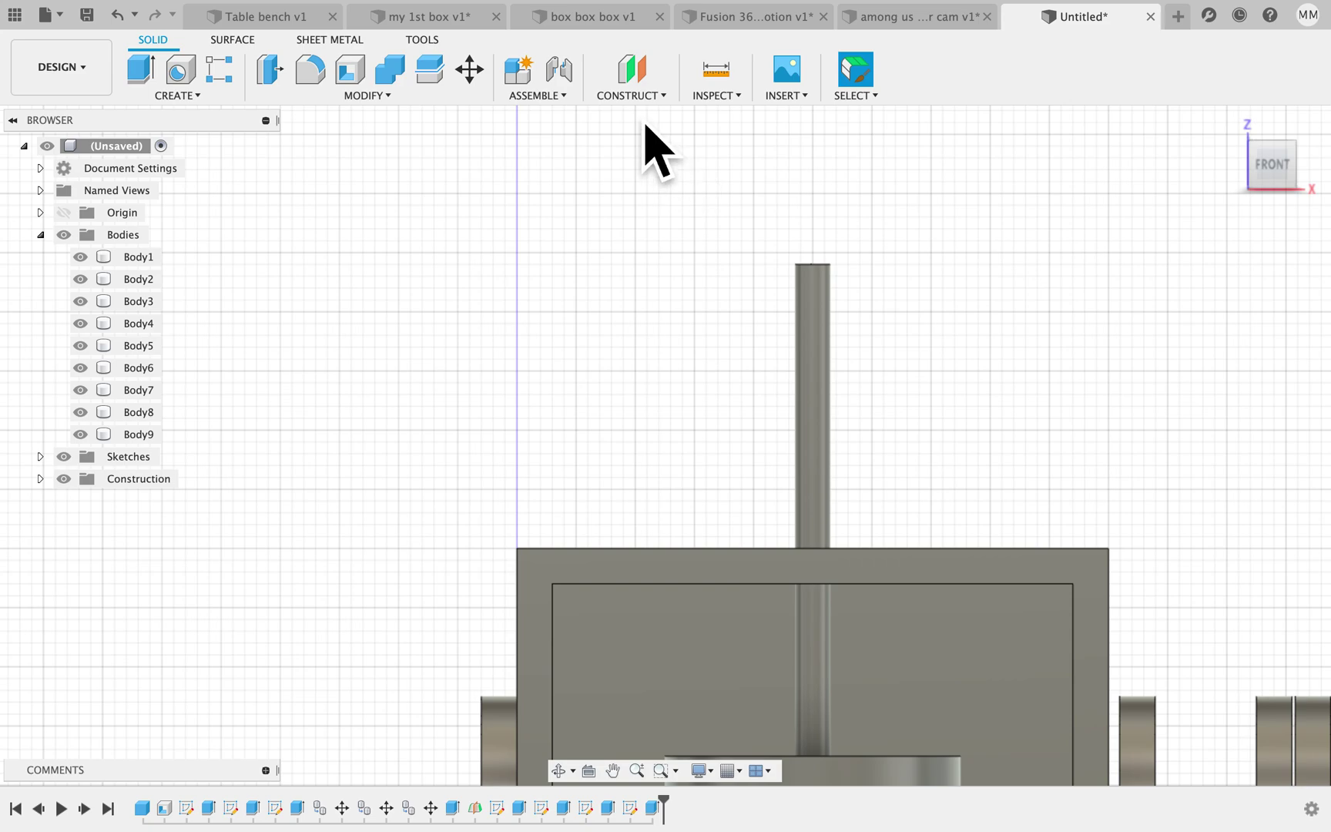
click(644, 96)
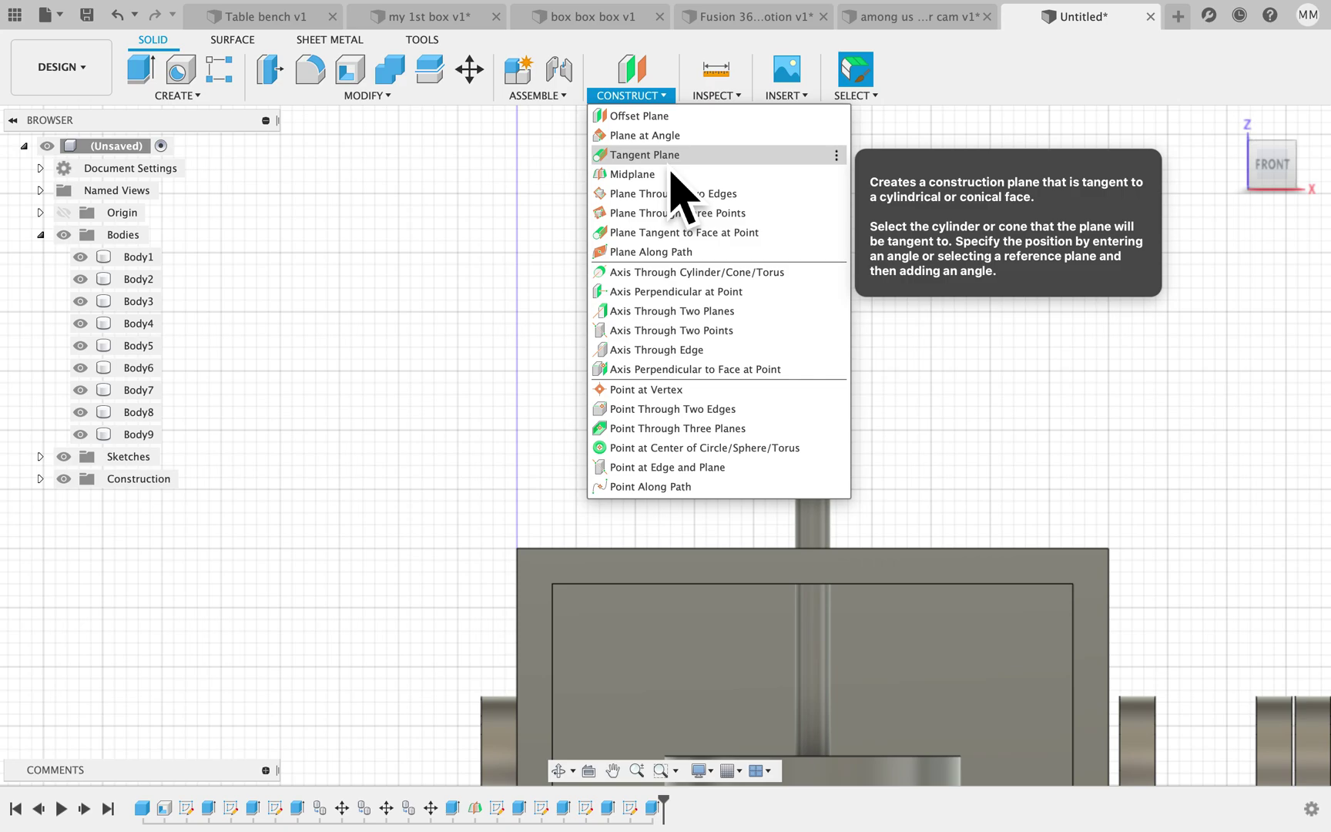
click(670, 156)
click(829, 447)
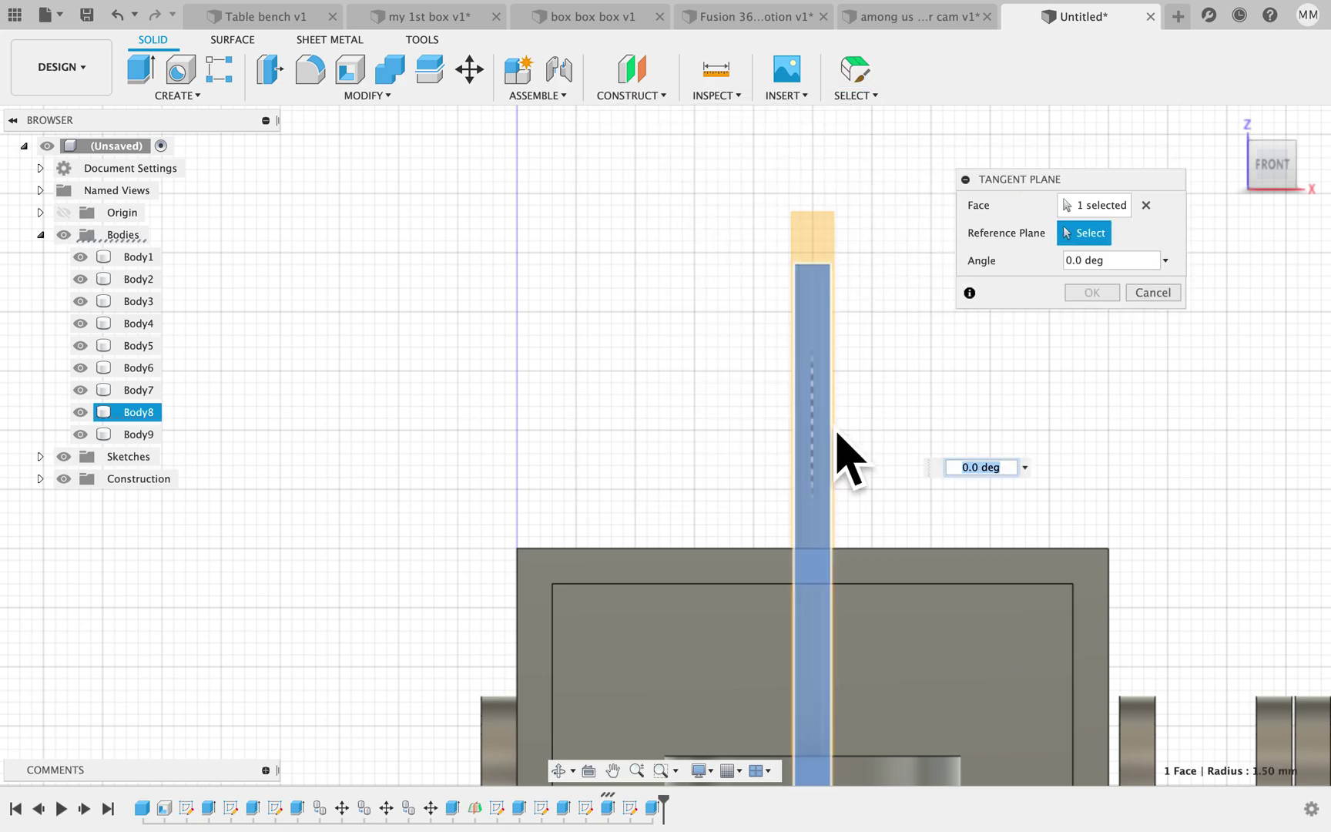
shift+scroll(942, 411, up, 10)
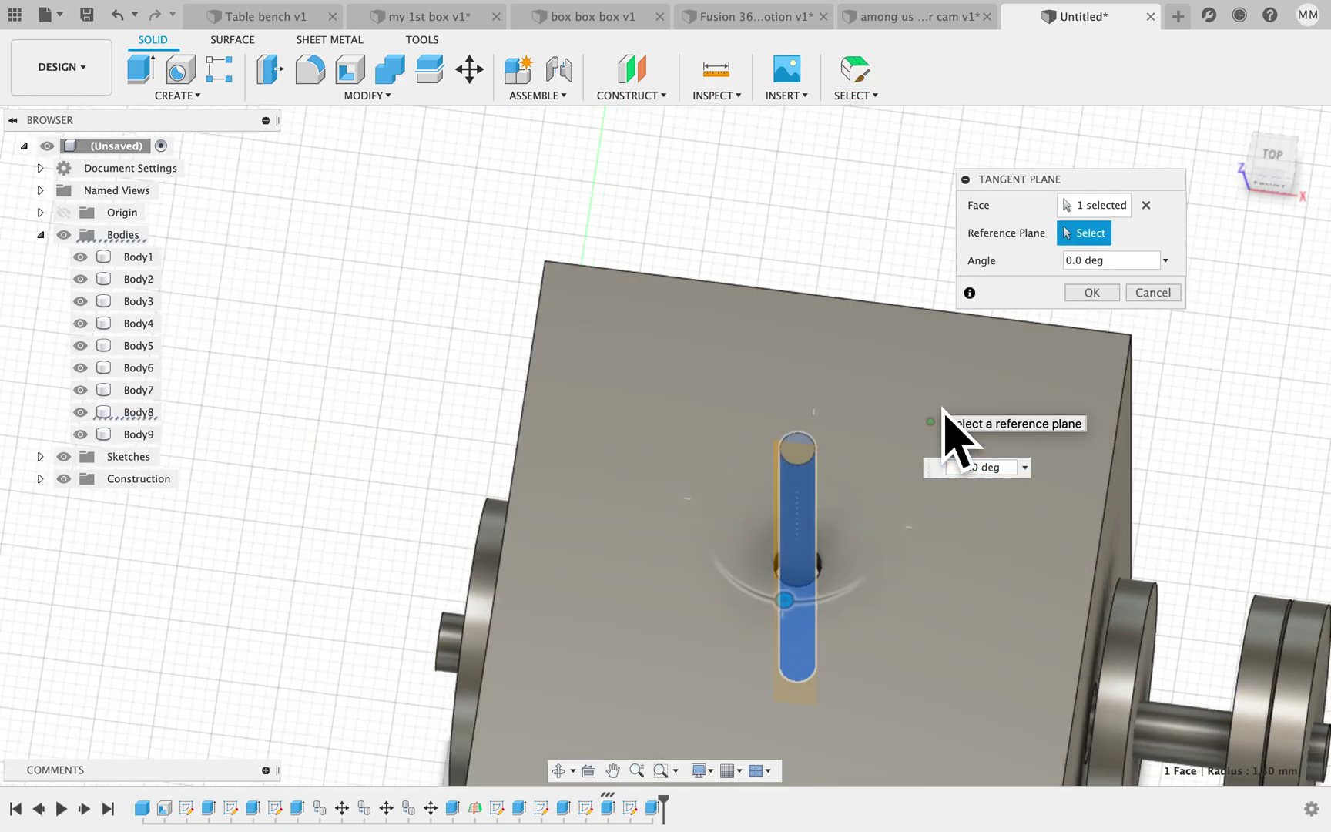
shift+scroll(943, 411, down, 10)
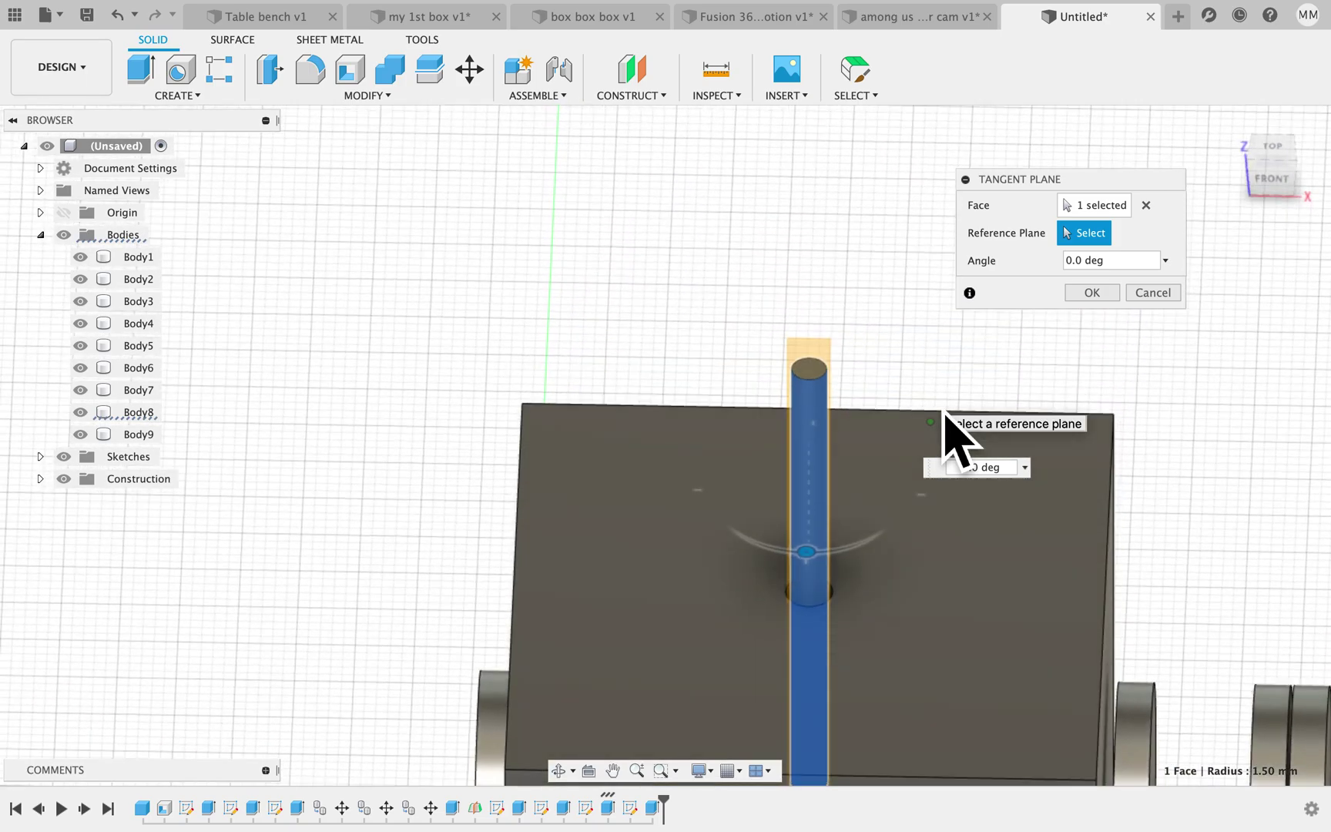
shift+scroll(945, 413, down, 2)
click(1092, 293)
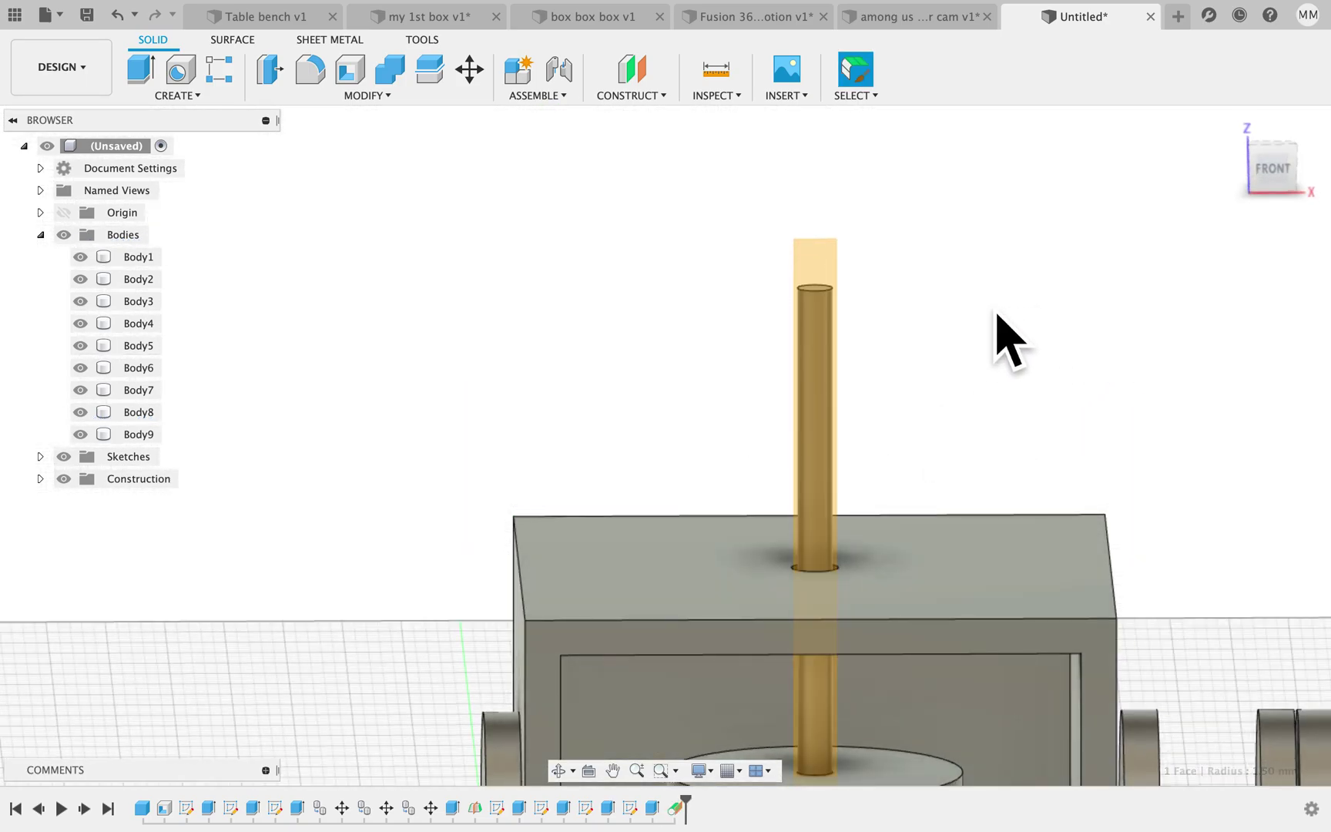
- Insert the SVG file "among us cam v2.svg" from Downloads onto the rod's tangent plane
click(798, 99)
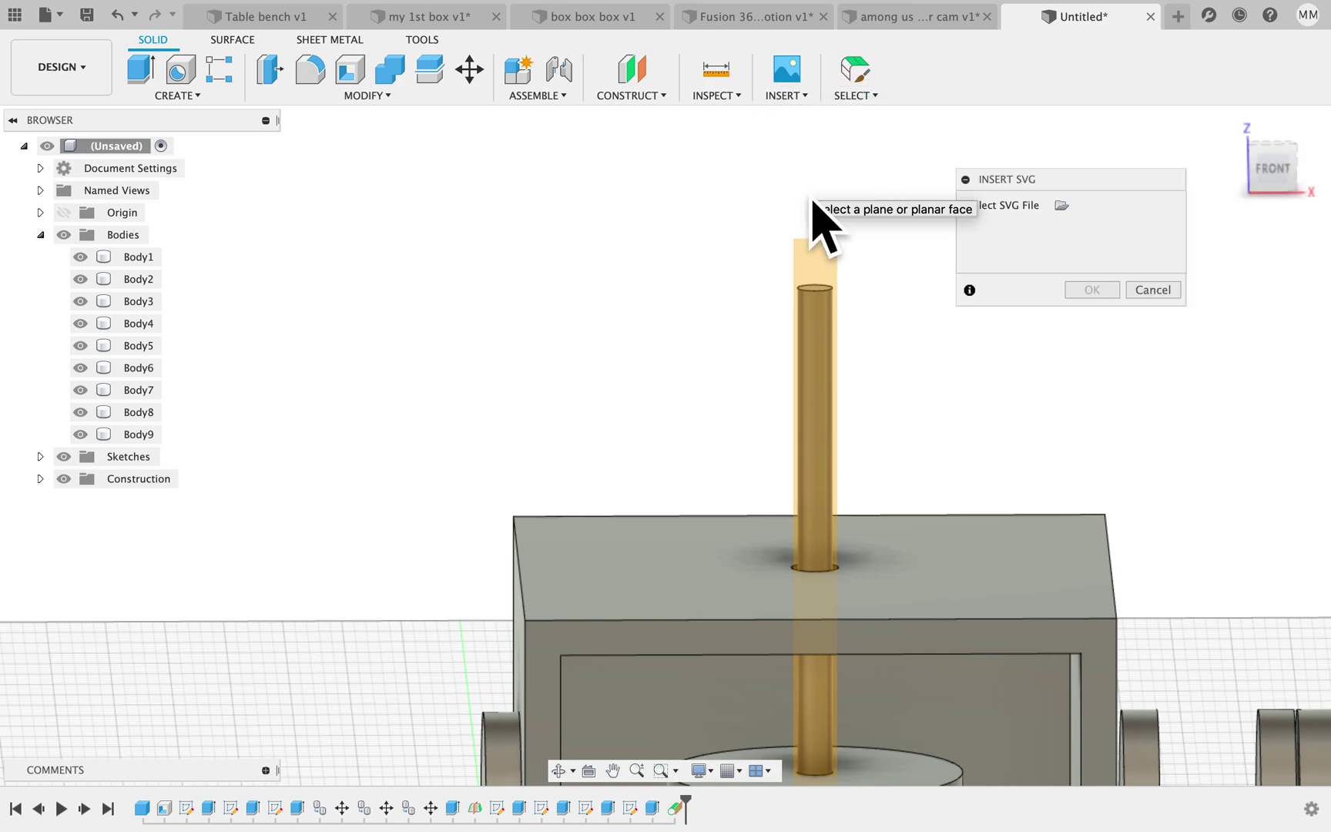
click(1061, 205)
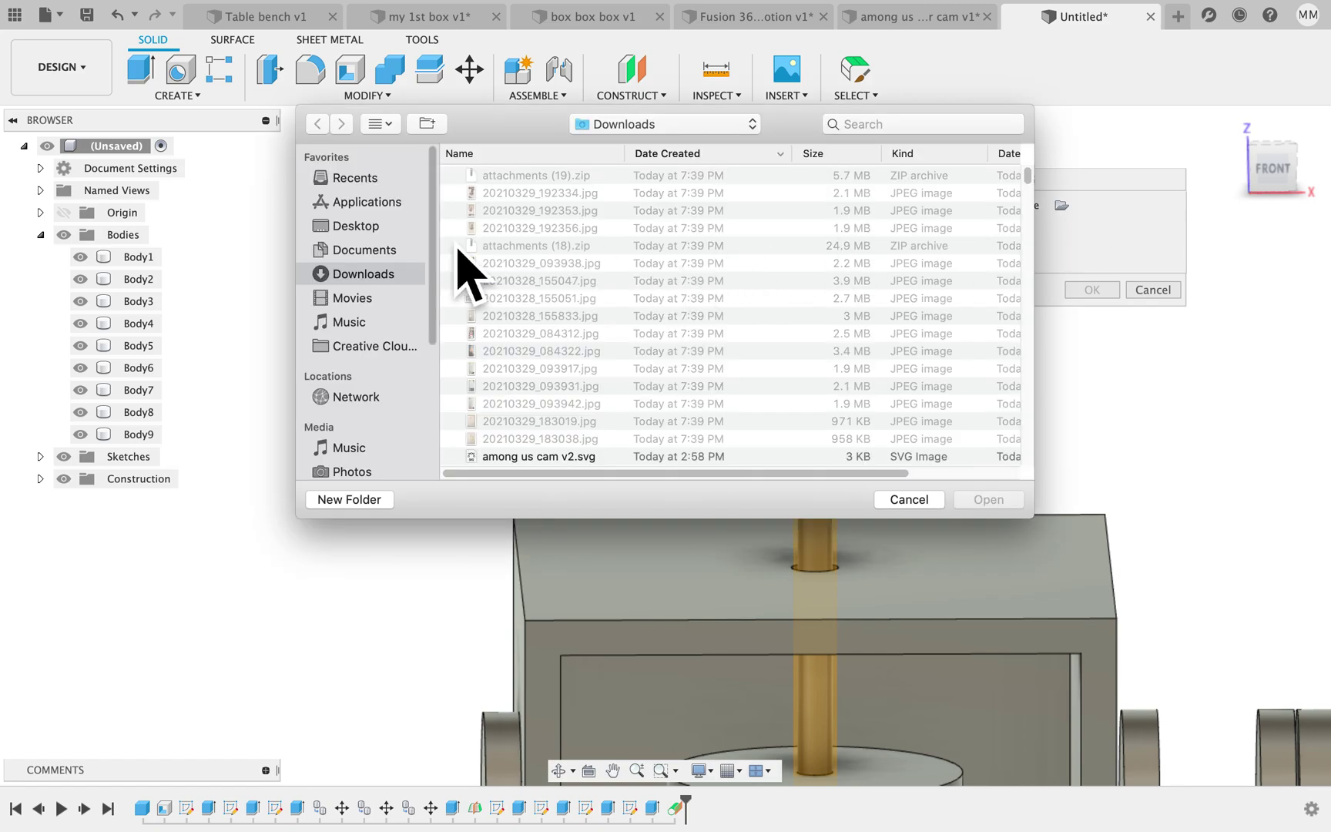
scroll(520, 357, down, 3)
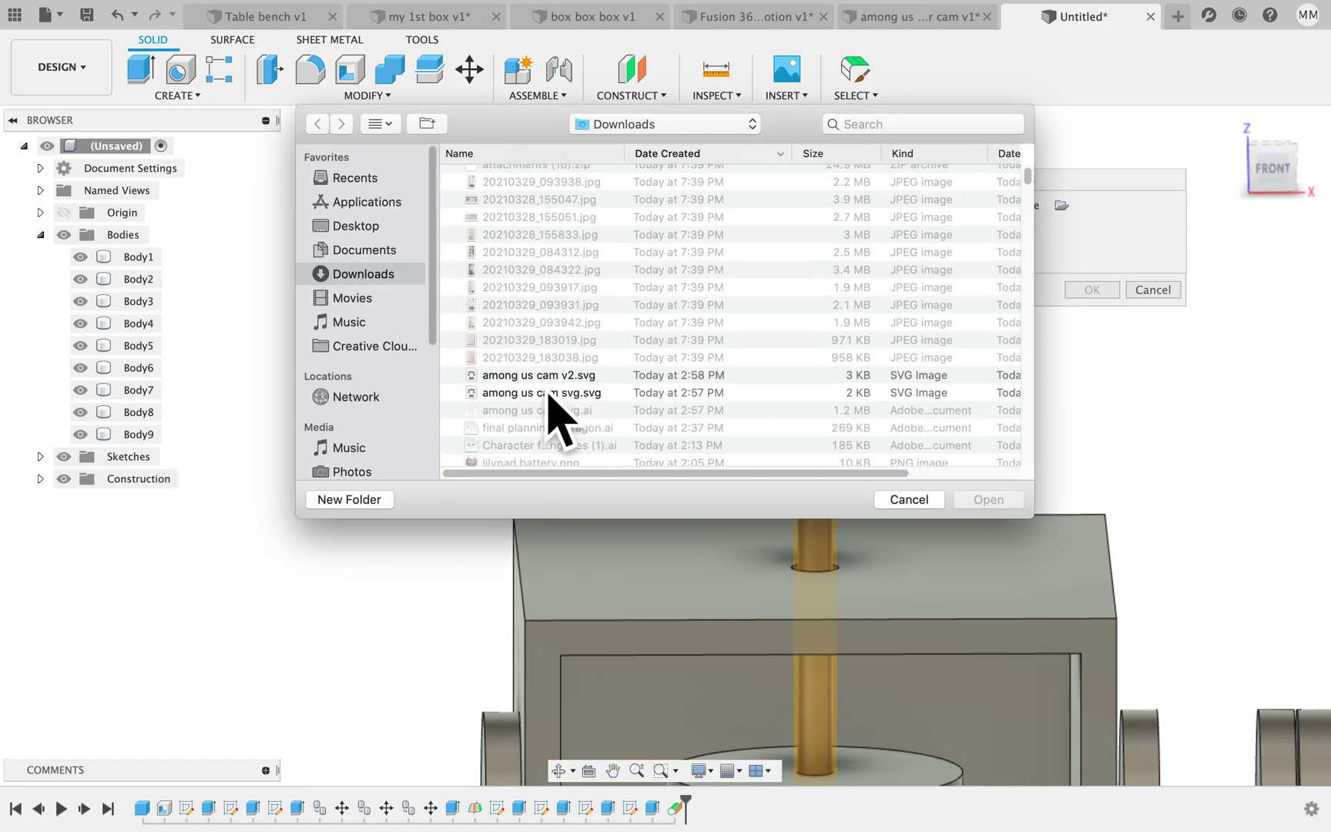
click(548, 378)
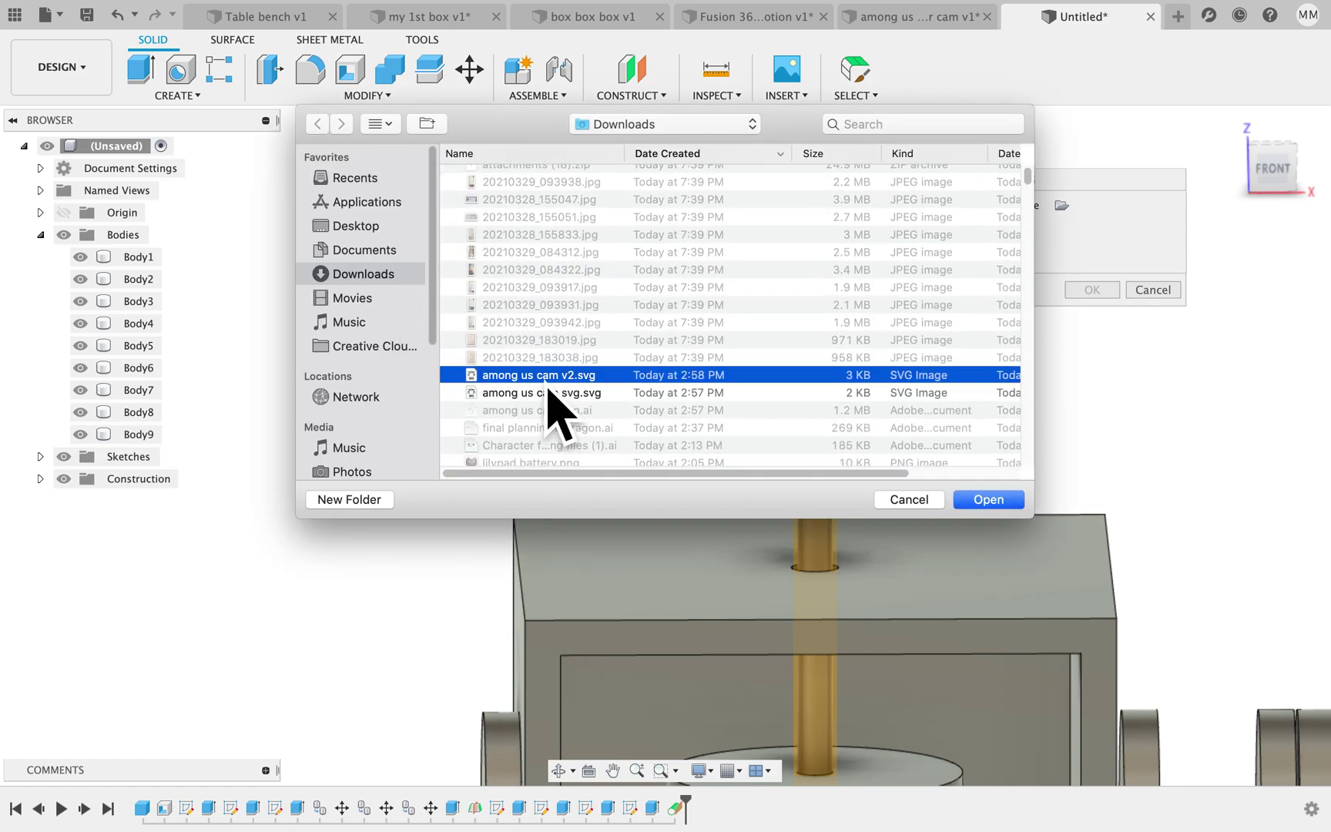
click(985, 505)
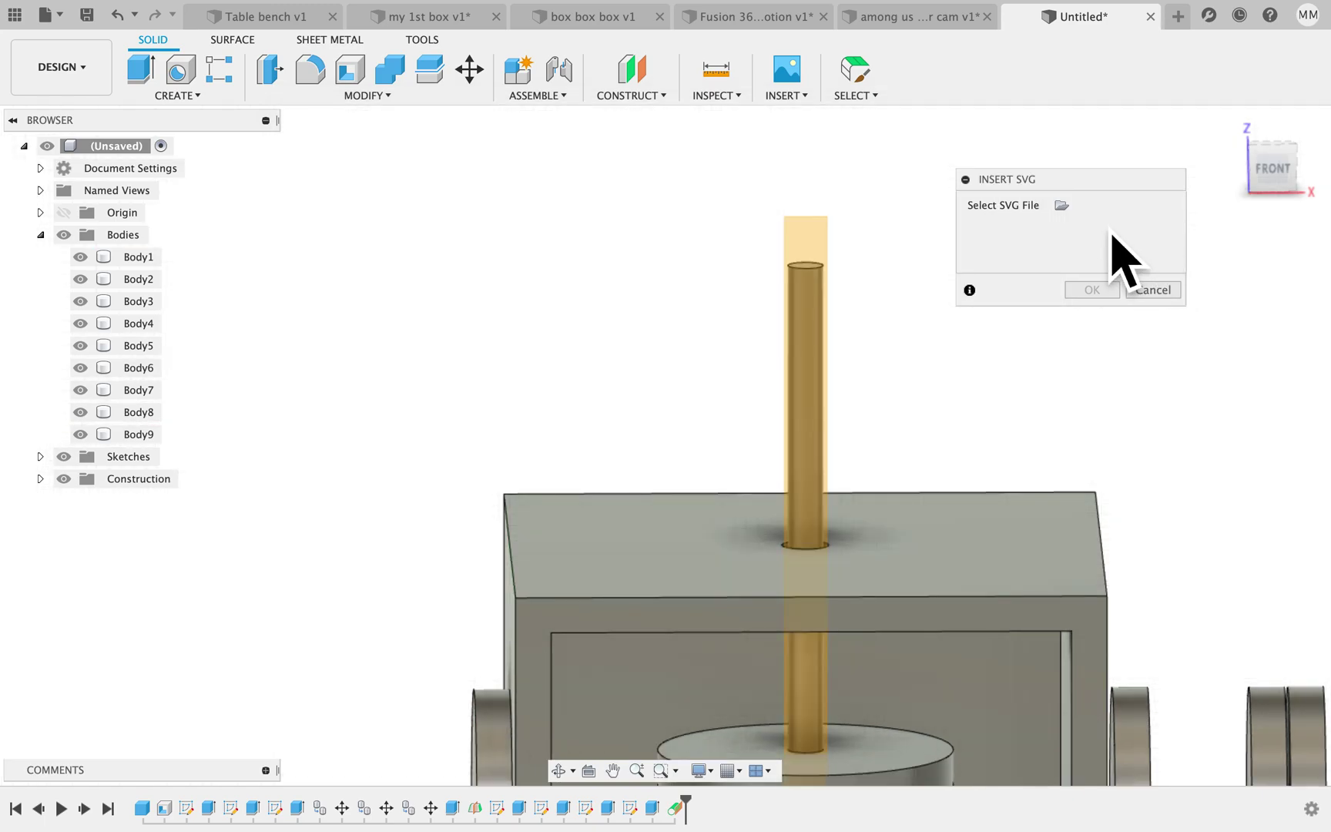
click(821, 253)
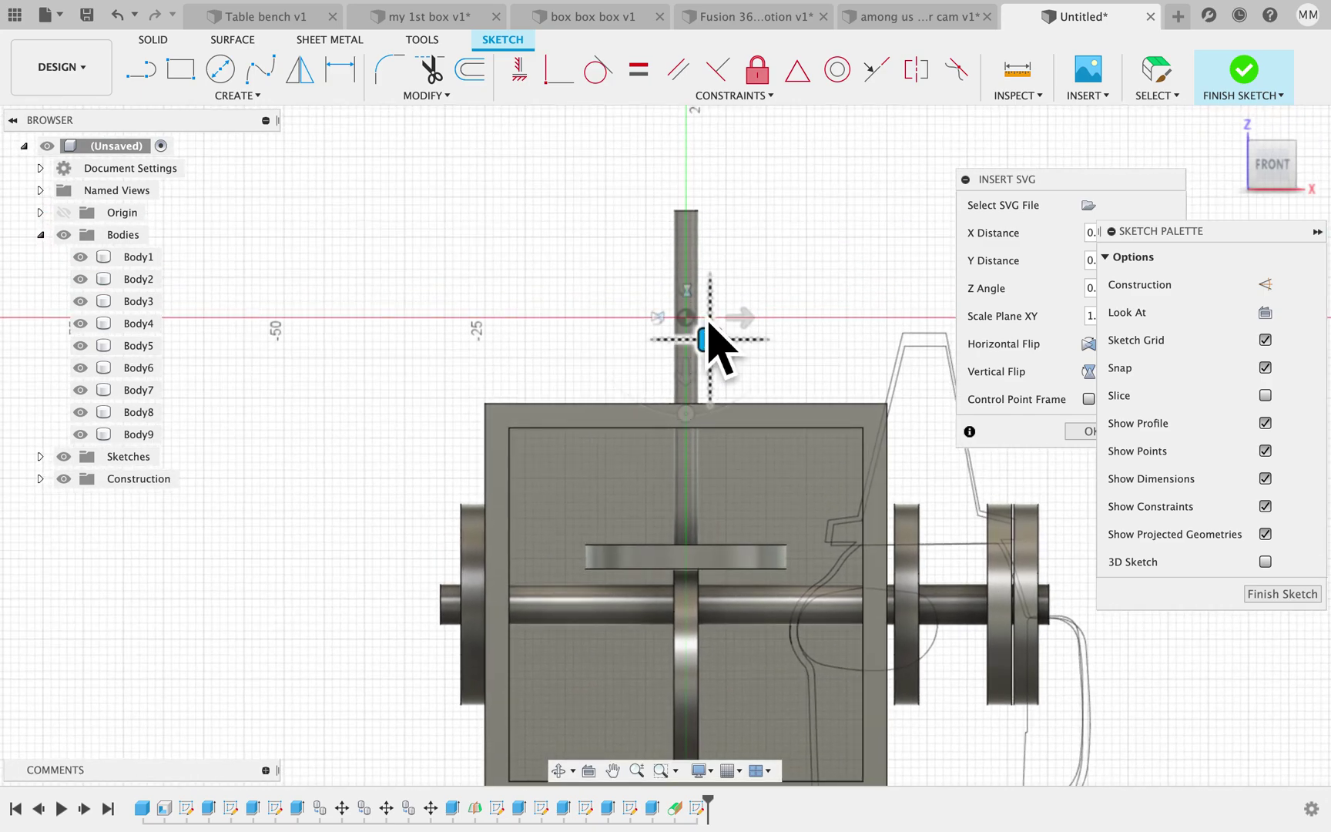
- Position the inserted character outline over the upper part of the vertical rod, with its feet just above the box, and accept the placement
drag(706, 334, 480, 109)
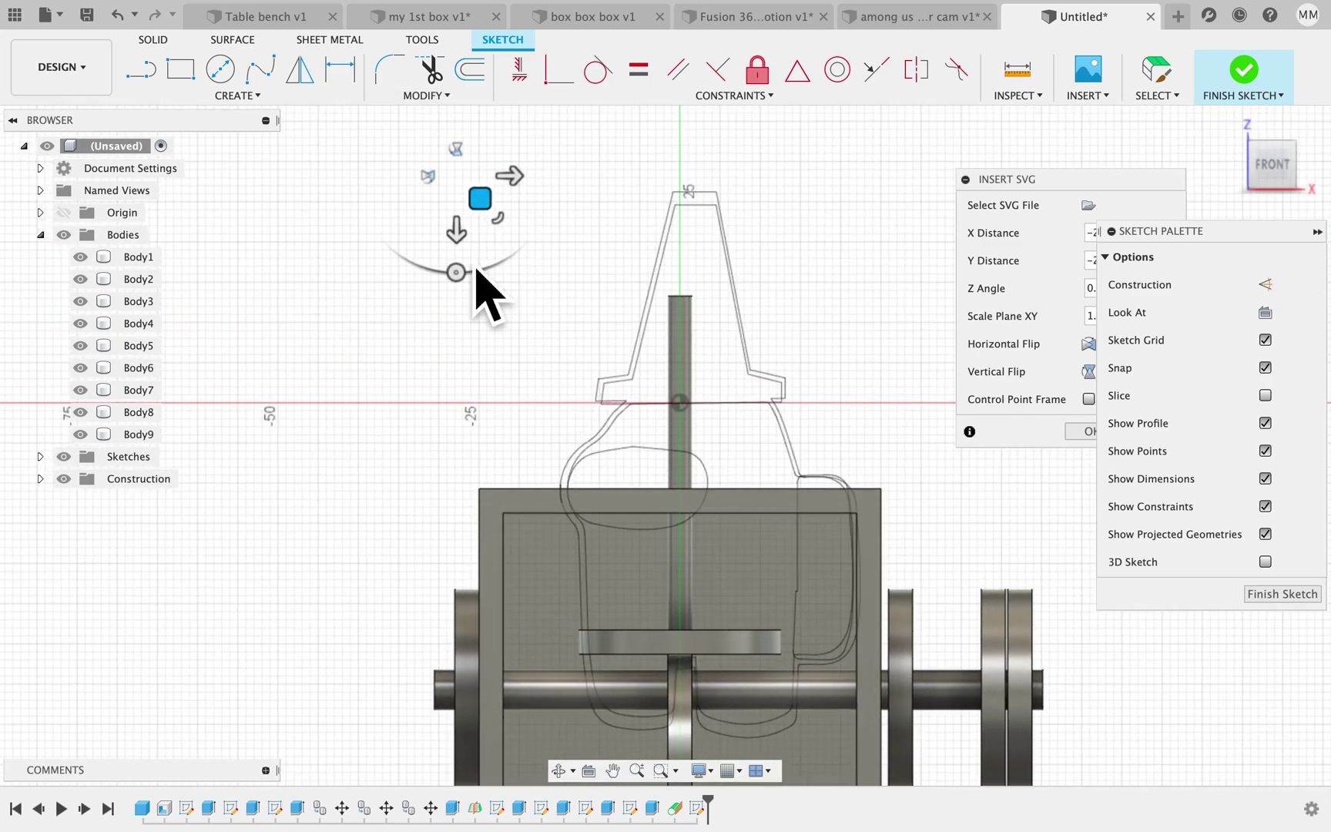
drag(468, 222, 635, 193)
scroll(864, 592, down, 3)
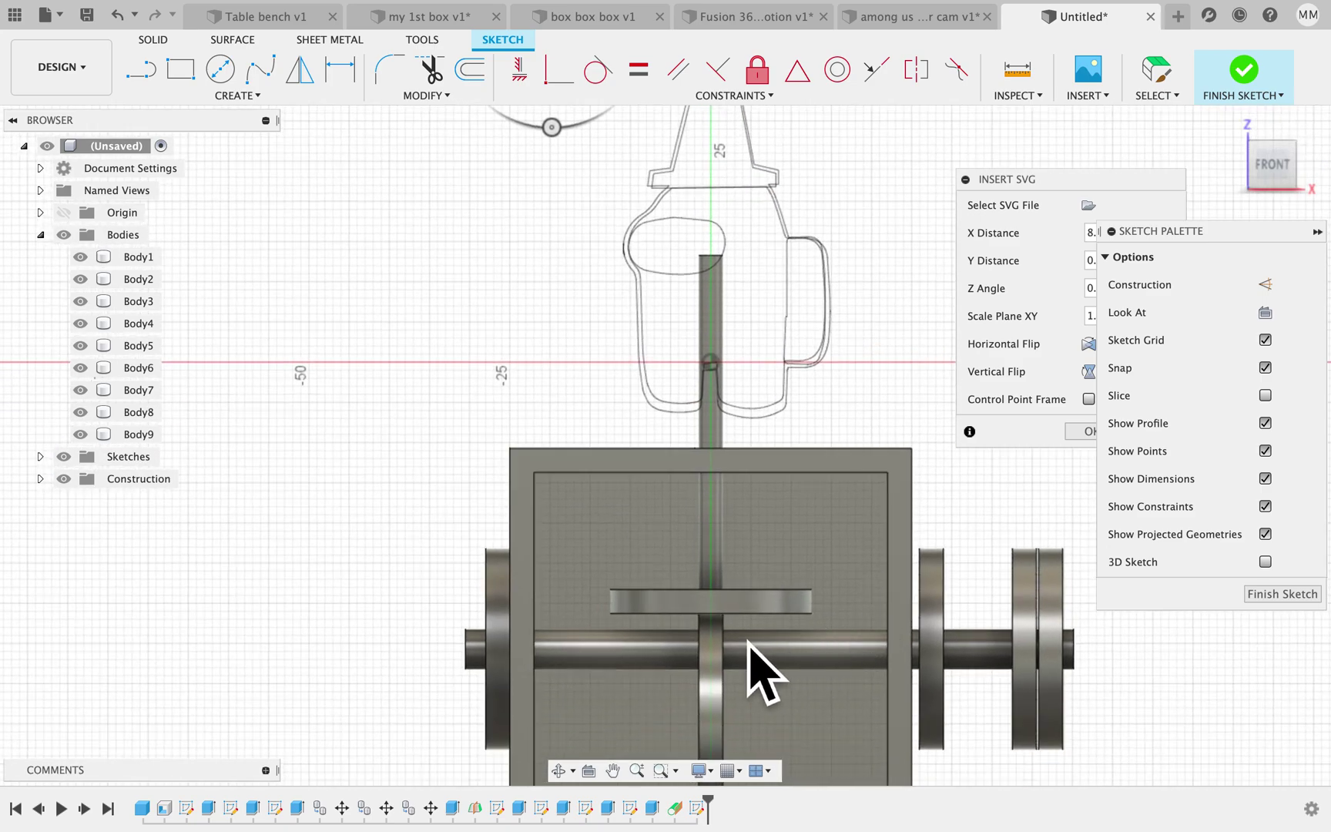
scroll(648, 375, up, 5)
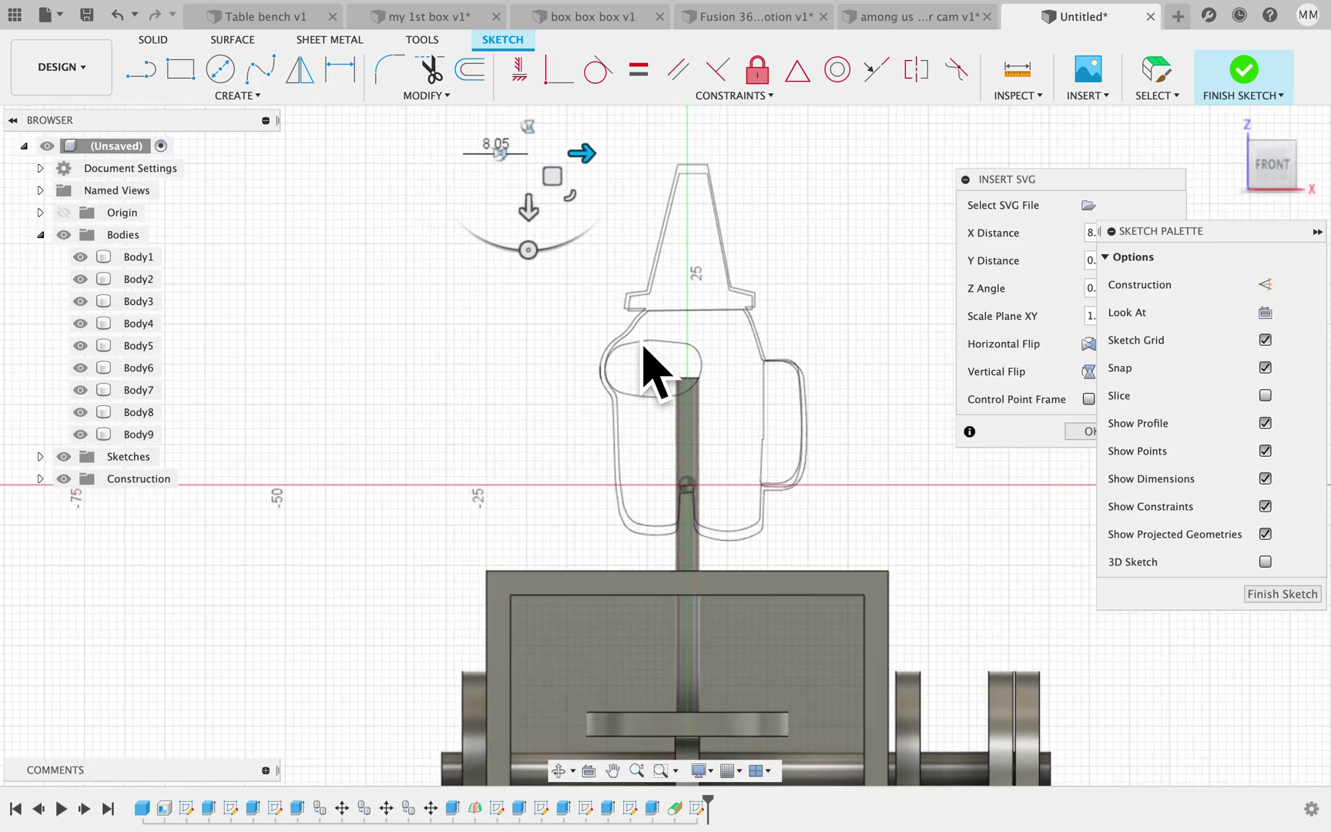
drag(537, 223, 538, 242)
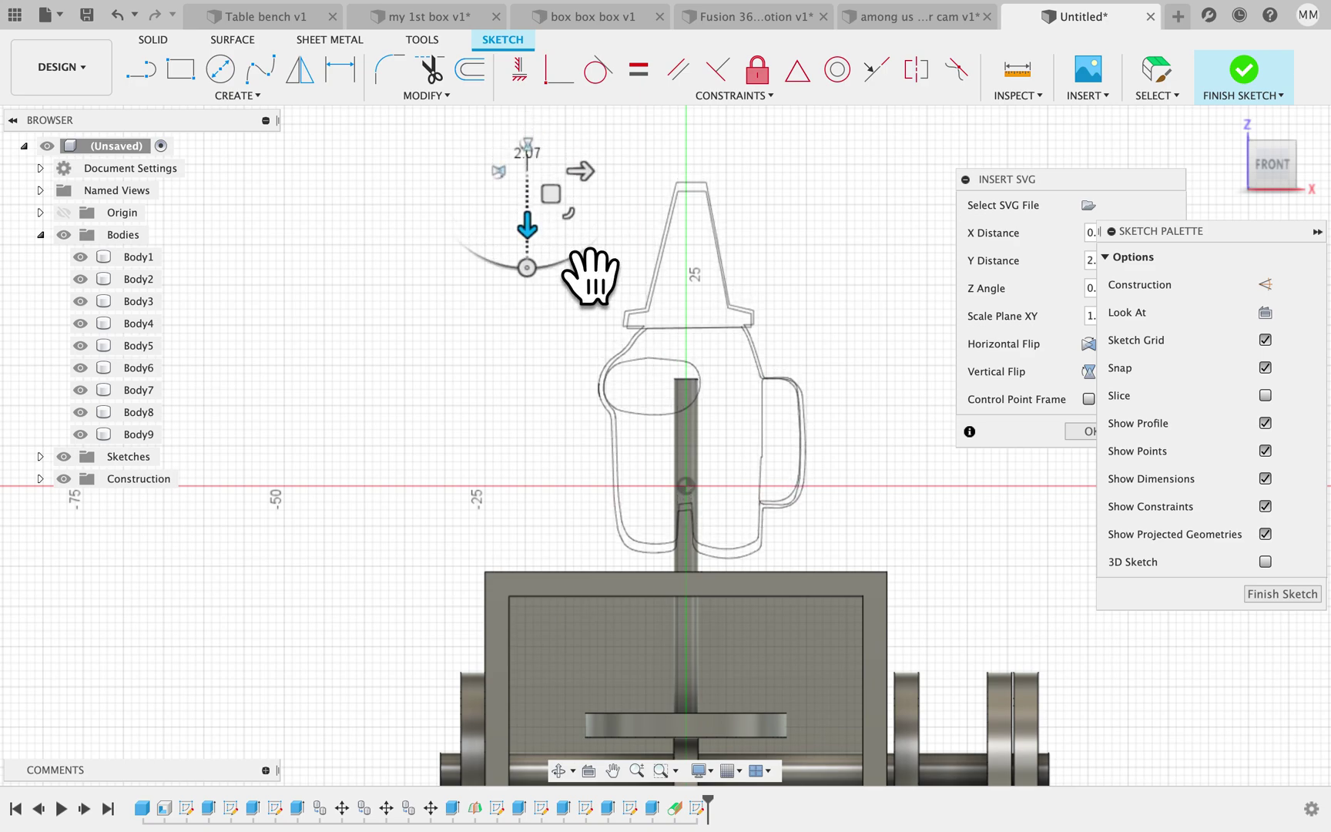
click(1090, 432)
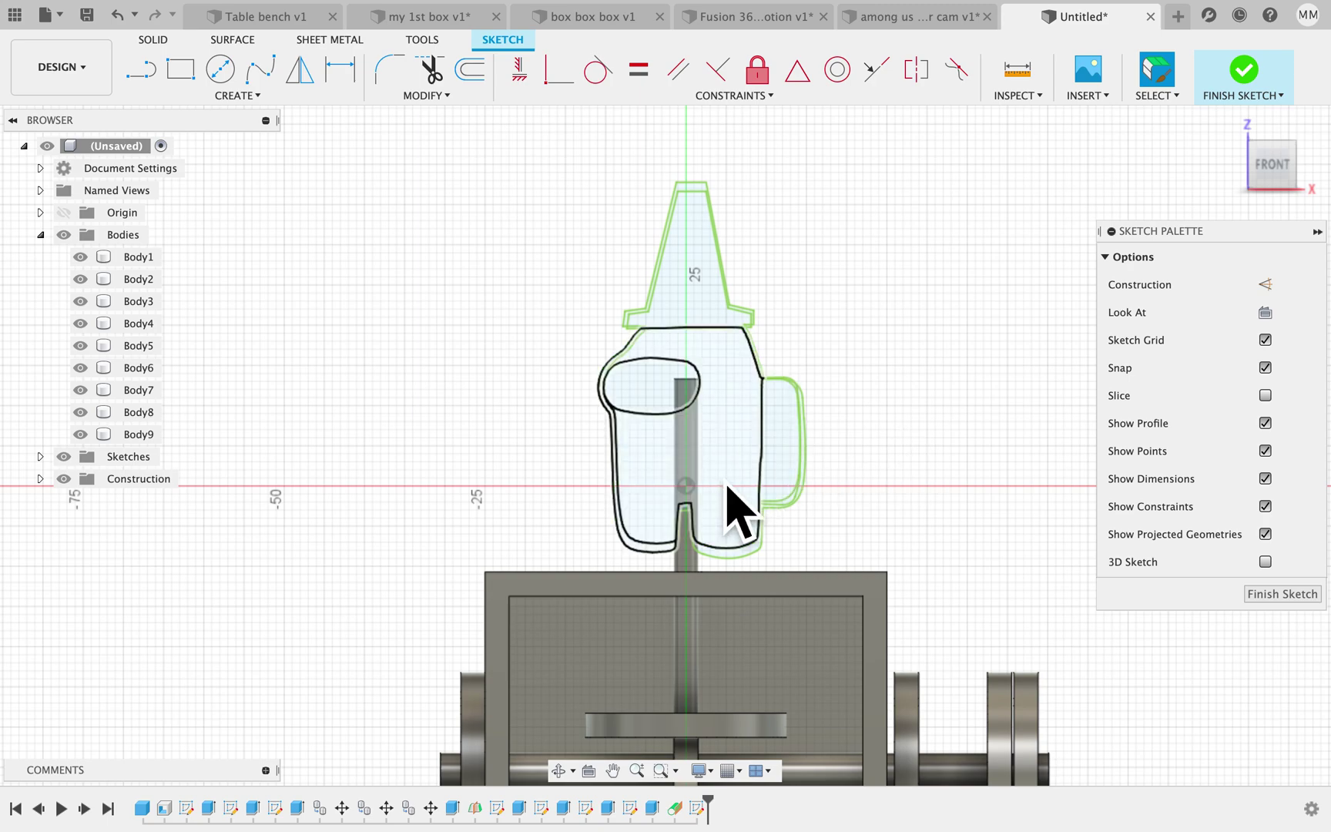
- Extrude the character's hat, visor and backpack profiles 3 mm as new bodies
click(787, 457)
shift+click(674, 389)
shift+click(692, 279)
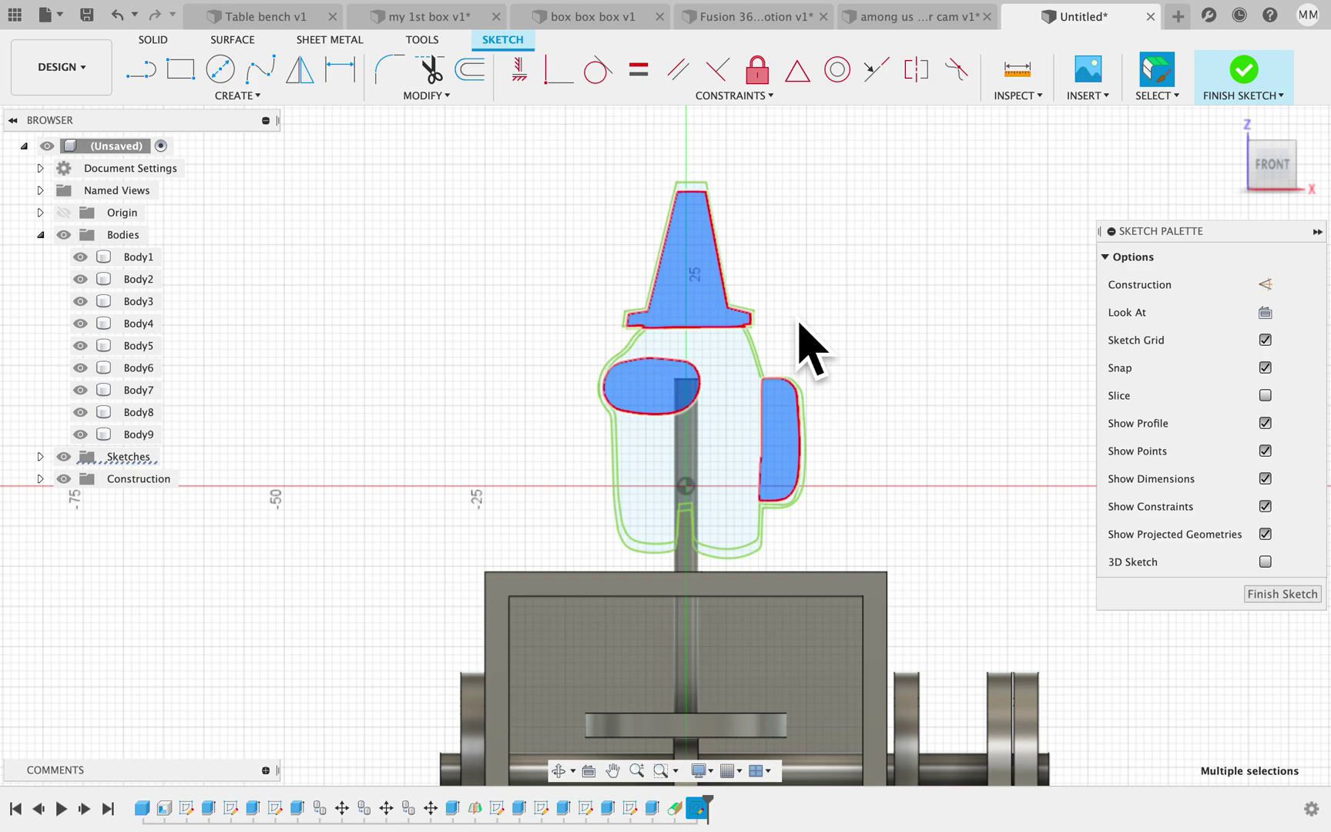
key(e)
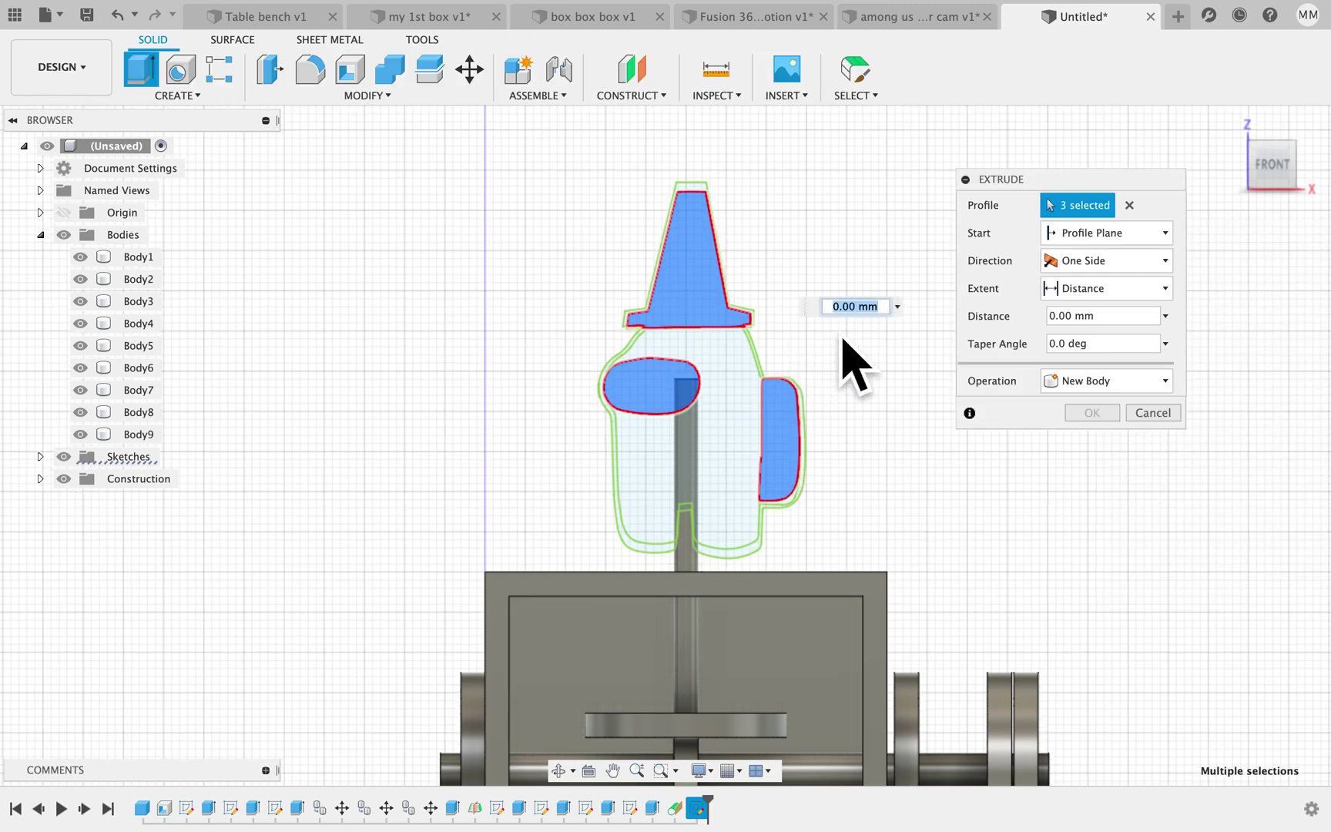
text(3)
key(Tab)
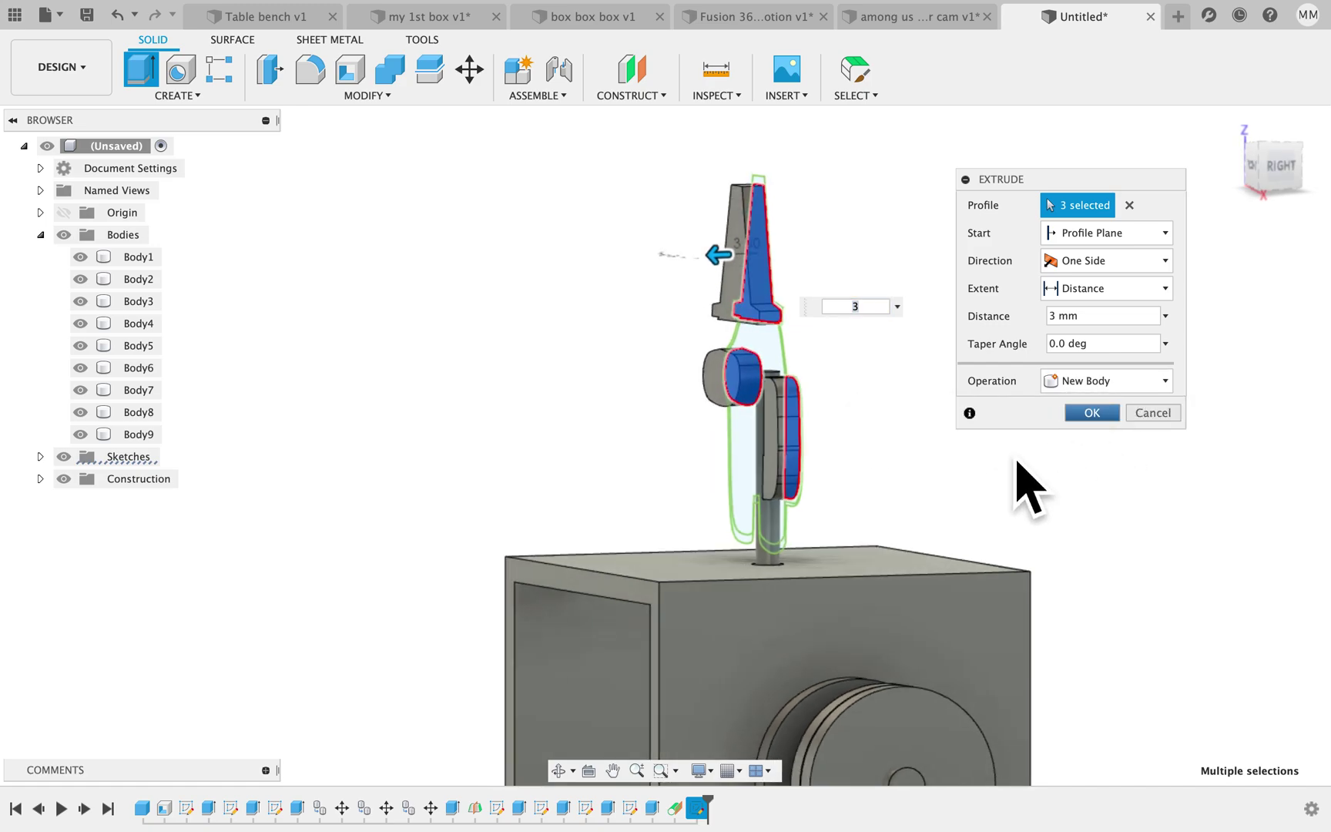
key(Return)
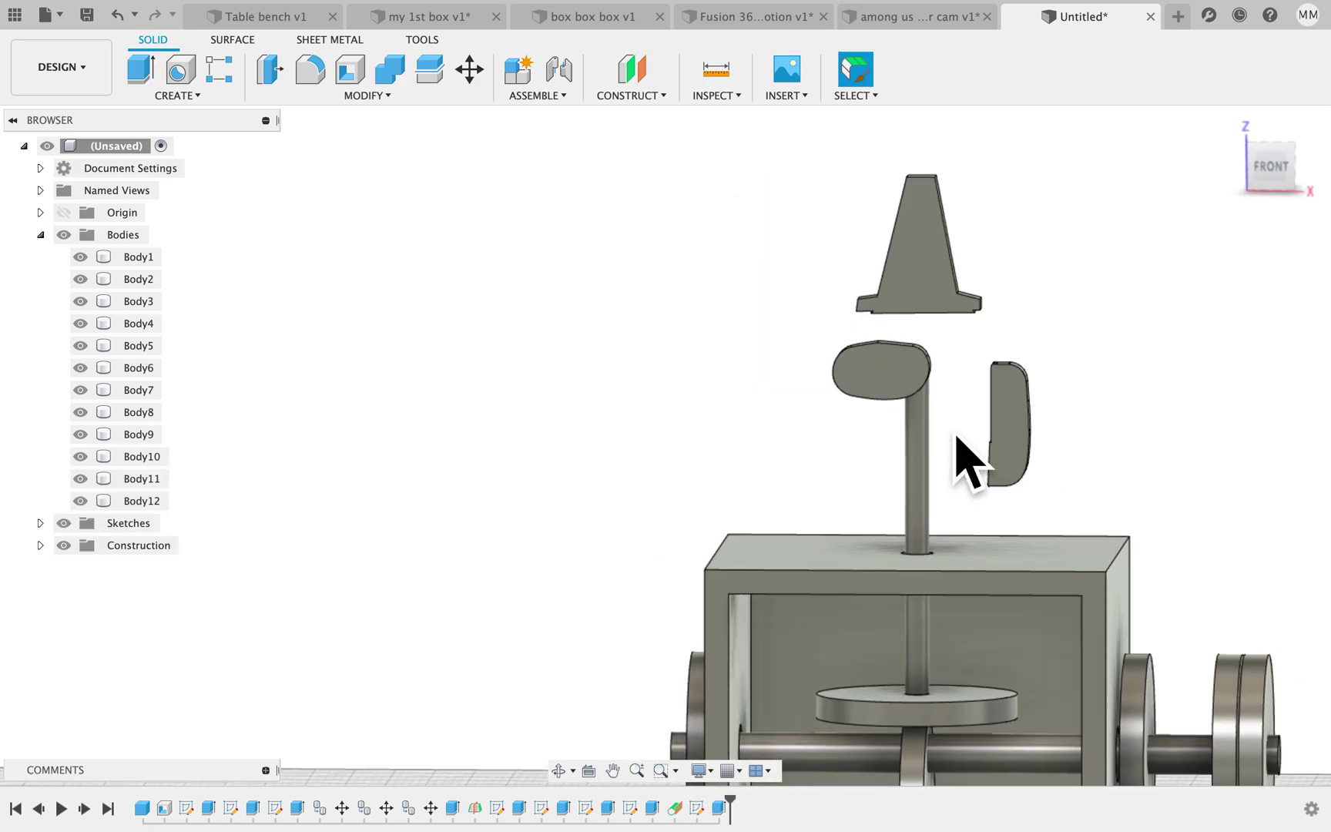
- Show the character sketch again and extrude the main body profile 3 mm as a new body
click(41, 524)
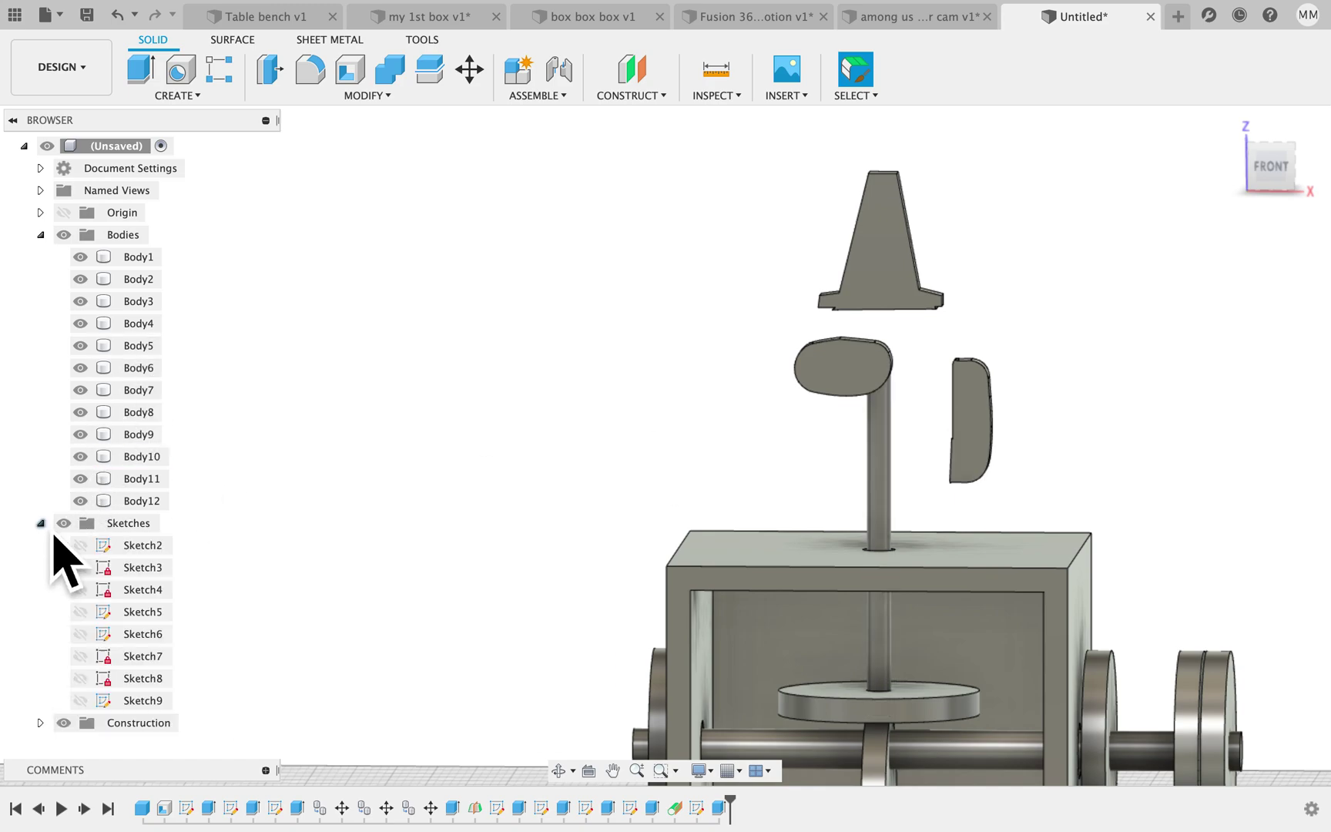
click(81, 700)
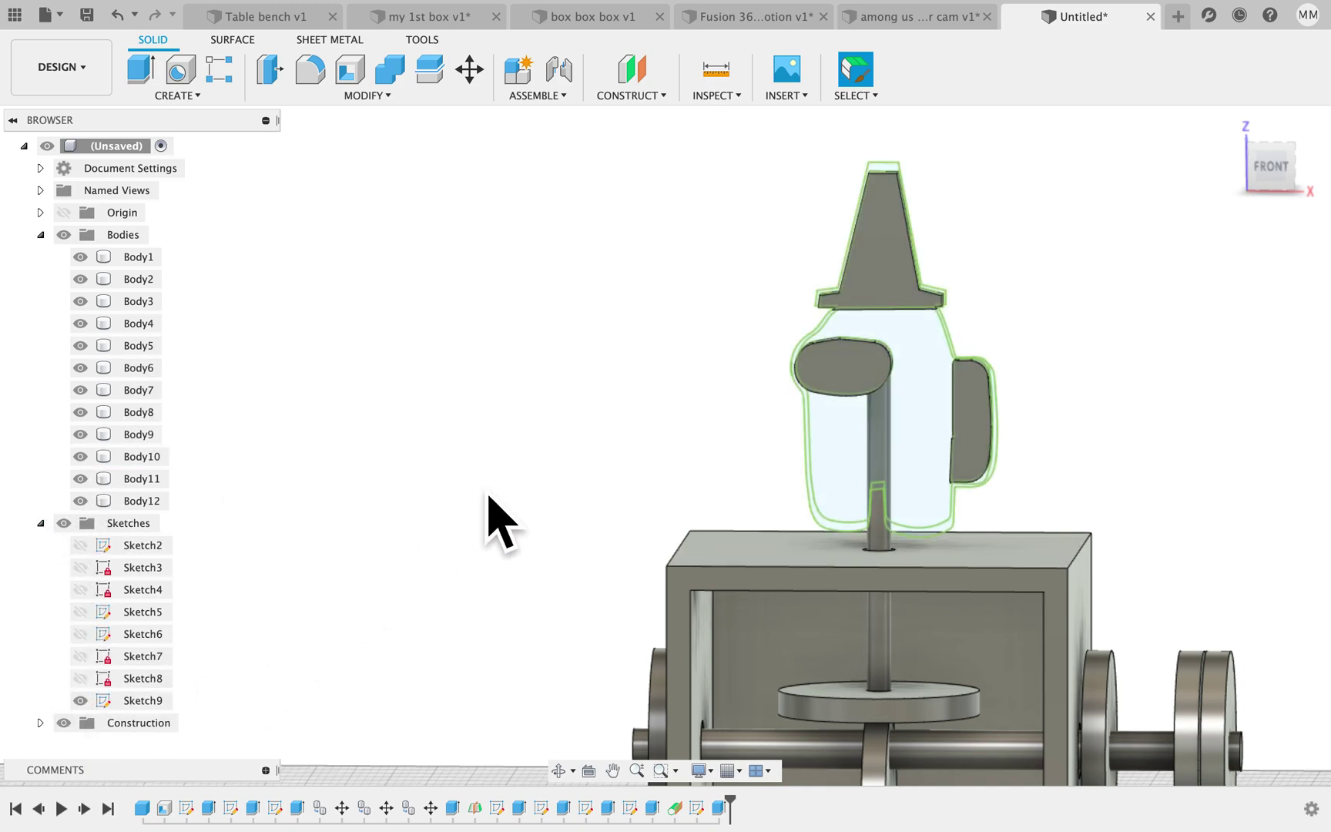
click(931, 453)
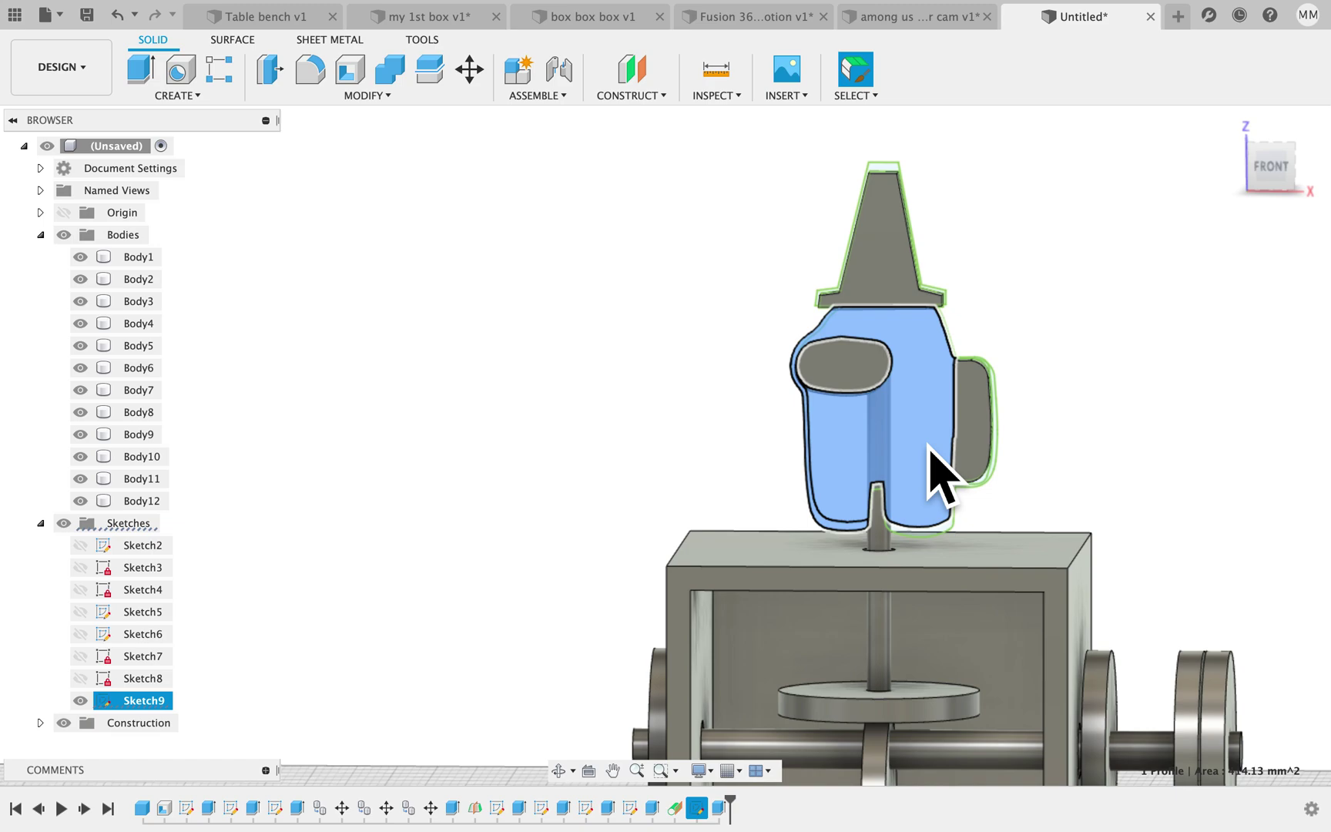
key(e)
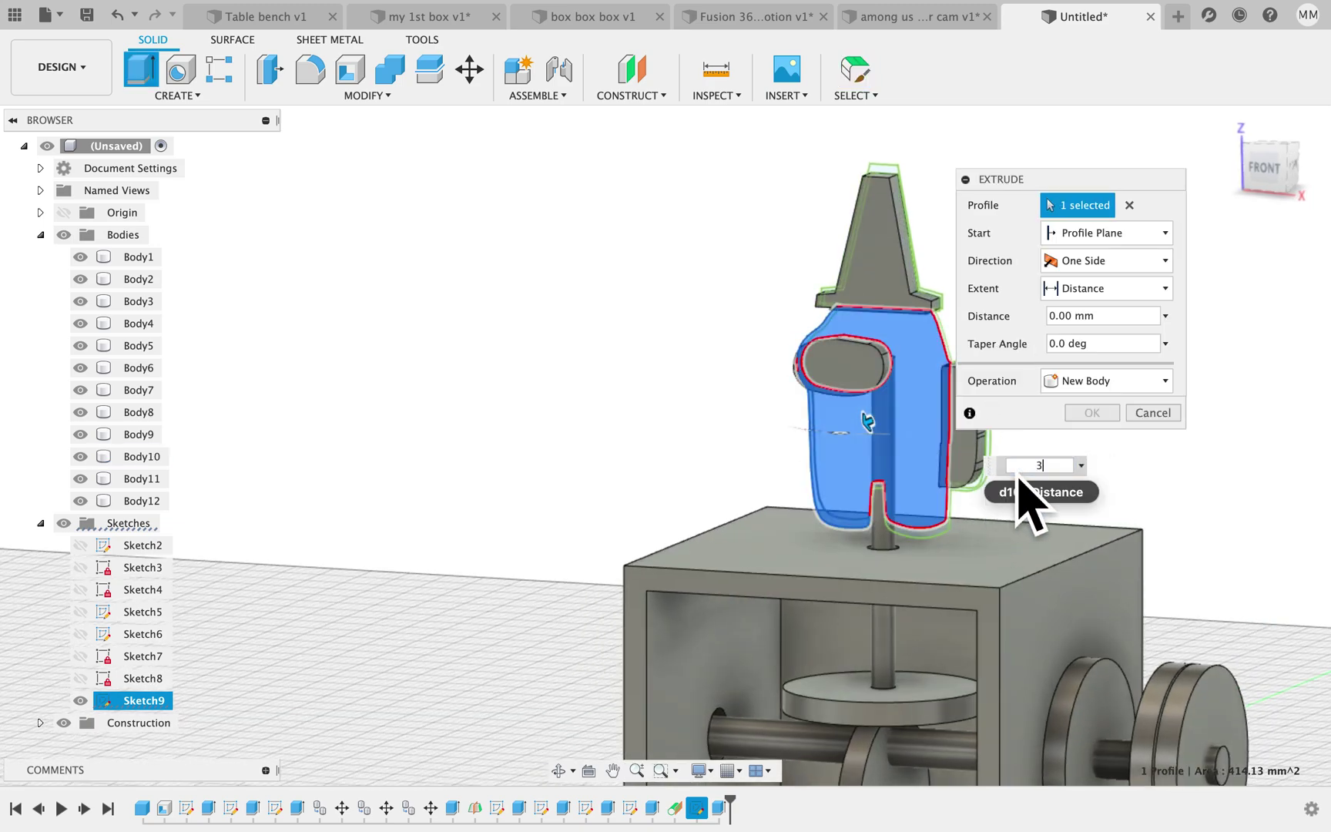
text(3)
key(Return)
key(Return)
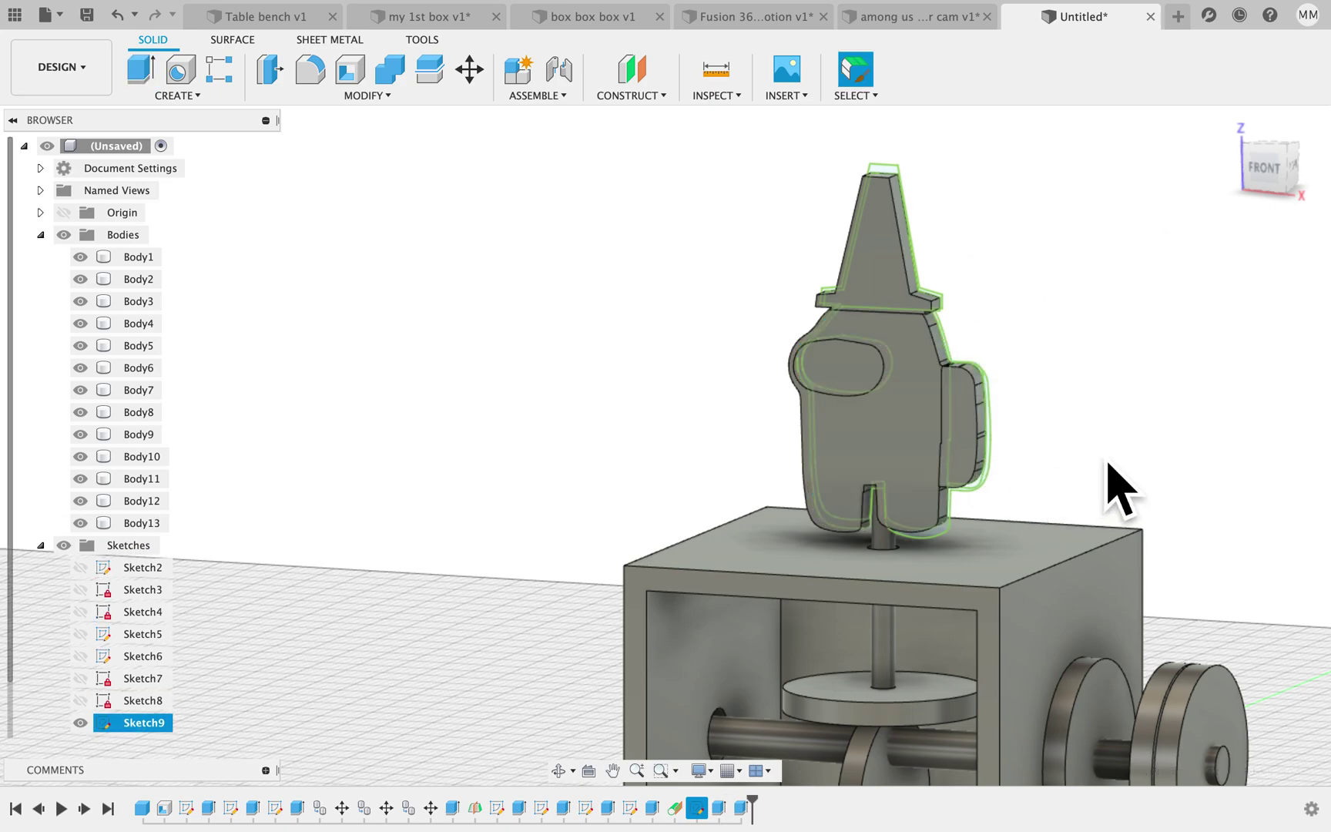
shift+scroll(1097, 437, left, 5)
scroll(1097, 436, down, 5)
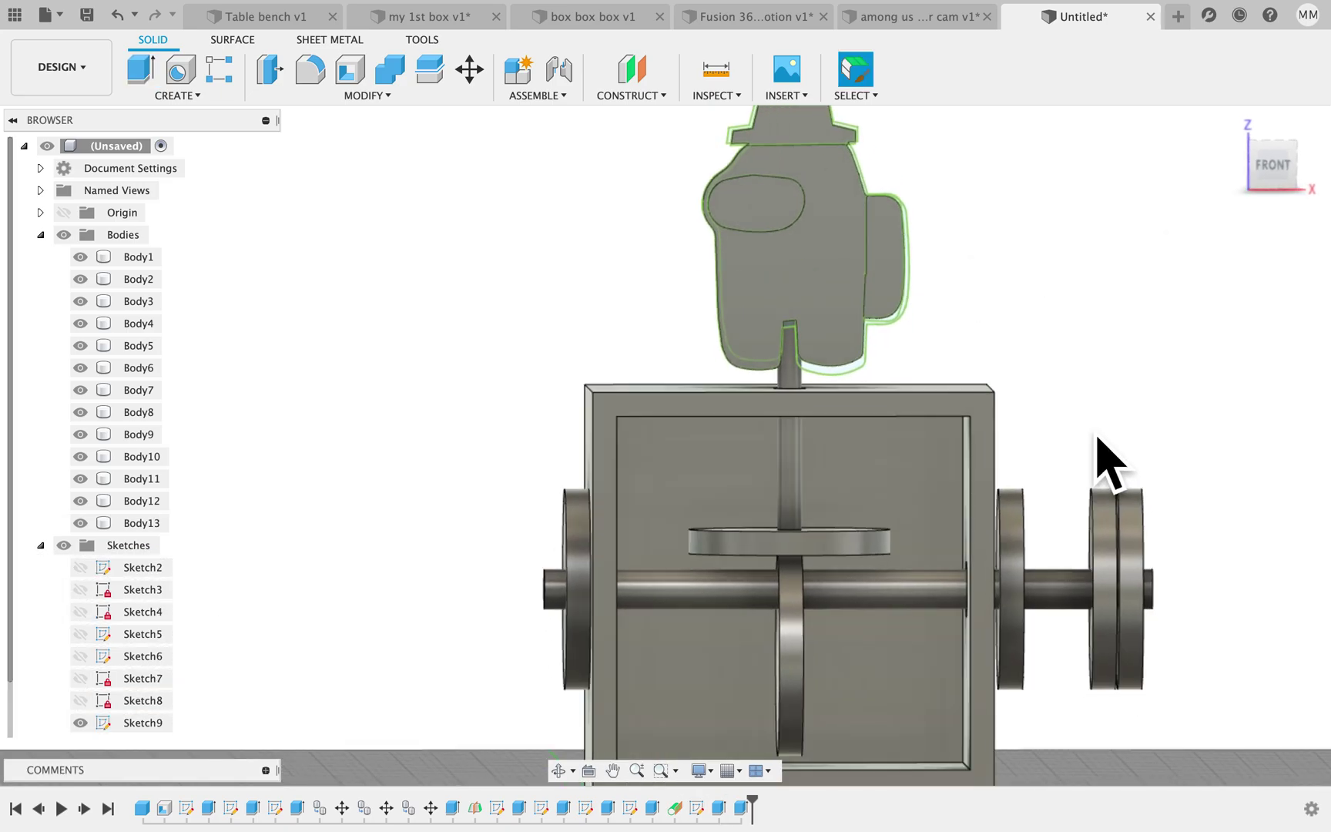
shift+scroll(1098, 435, right, 5)
scroll(1097, 435, up, 5)
scroll(1096, 435, down, 3)
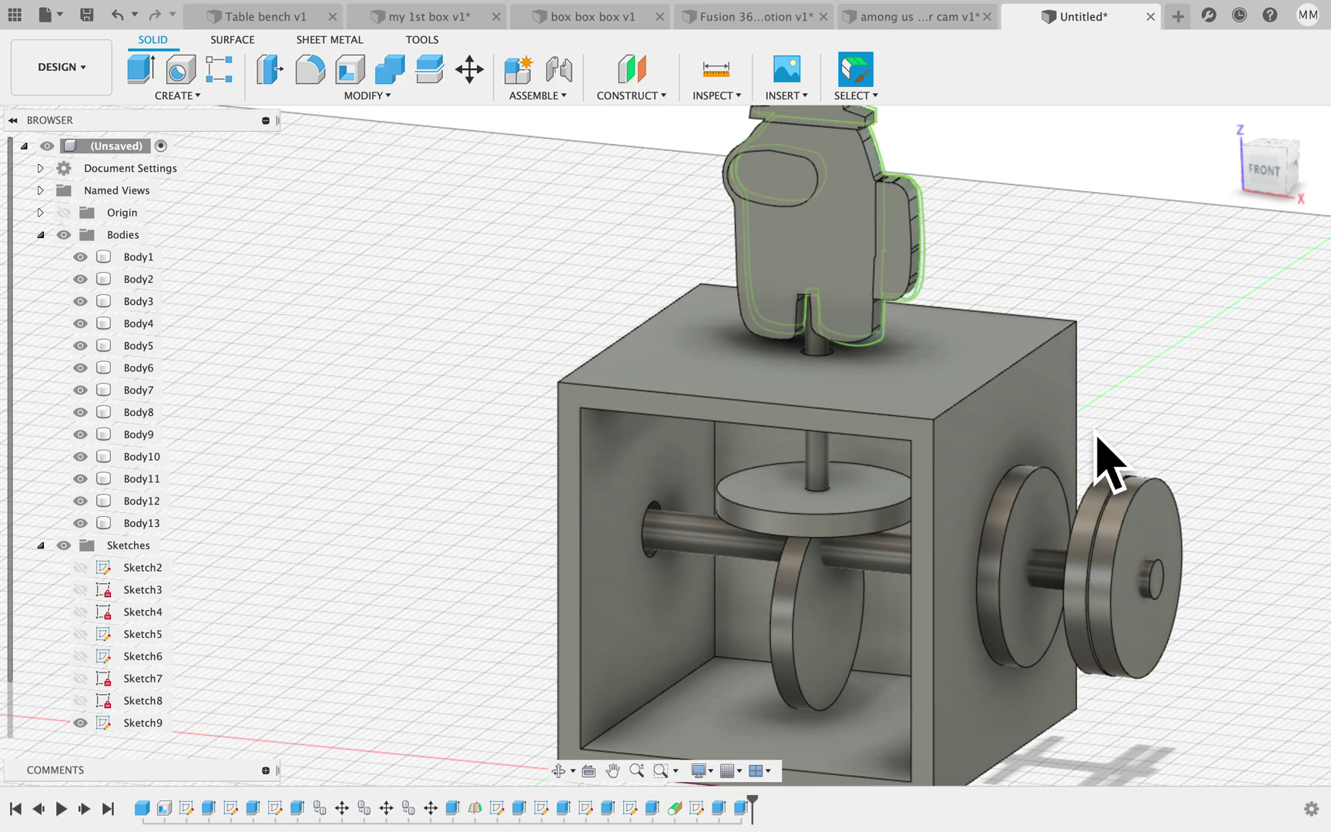
scroll(1096, 437, up, 2)
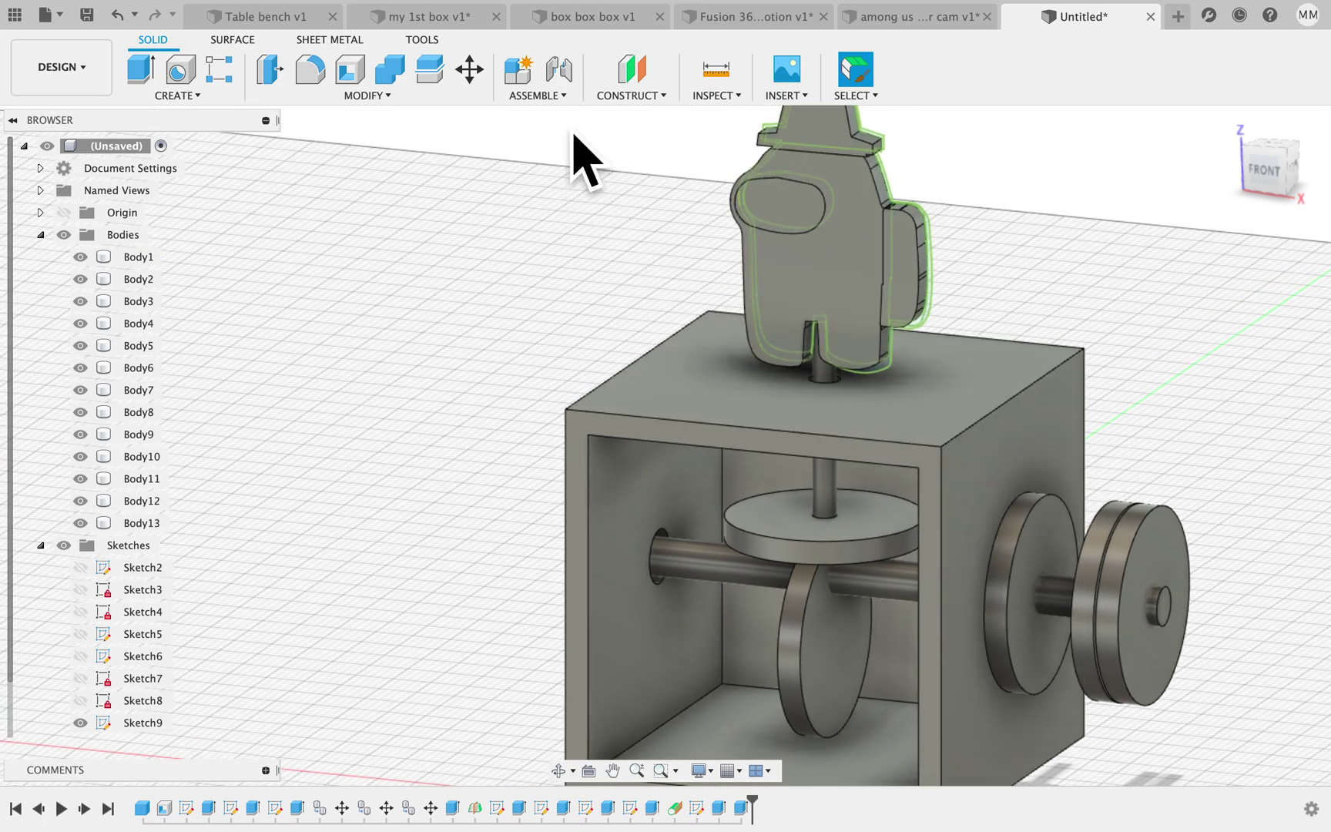
- Open the Appearance settings and make three duplicates of the Steel - Satin appearance already in the design
click(367, 95)
click(379, 430)
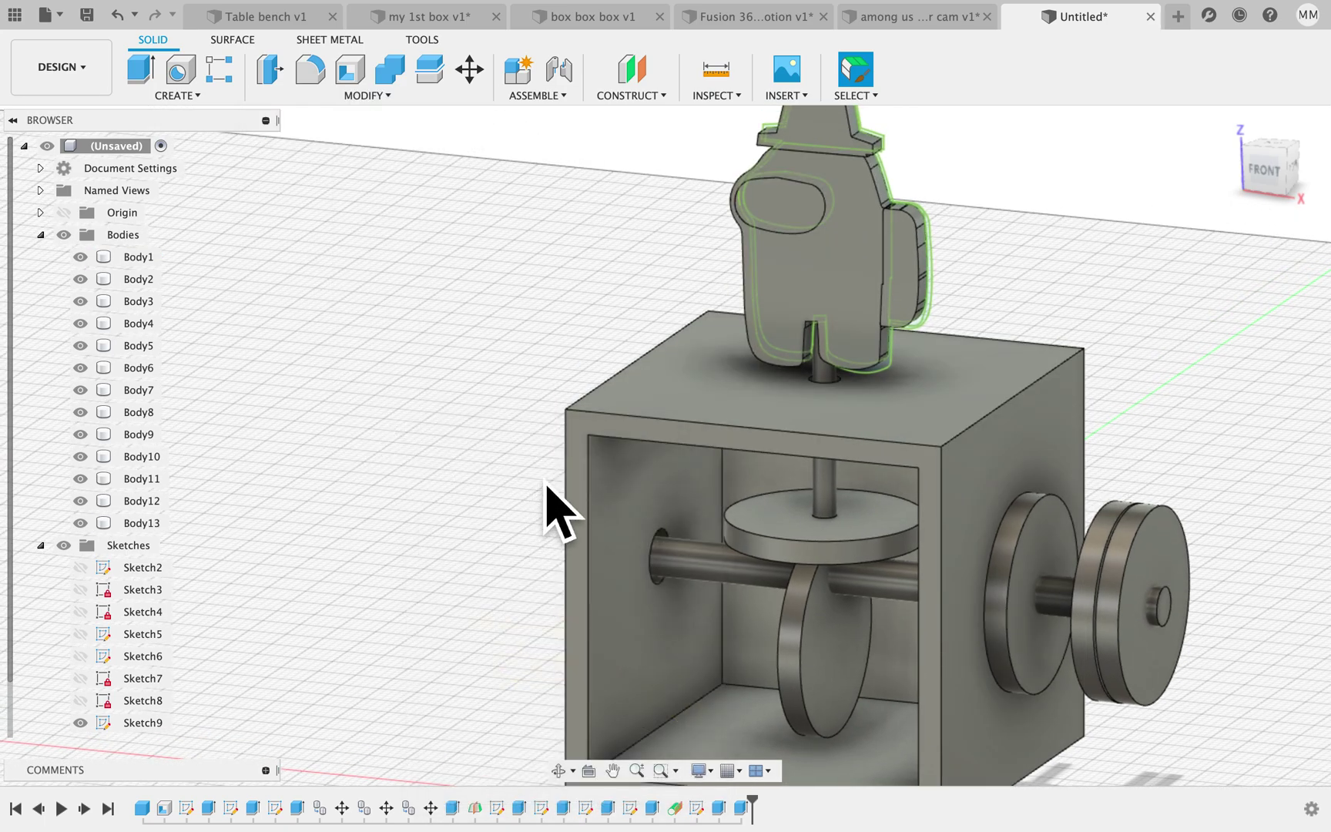
scroll(1037, 589, up, 10)
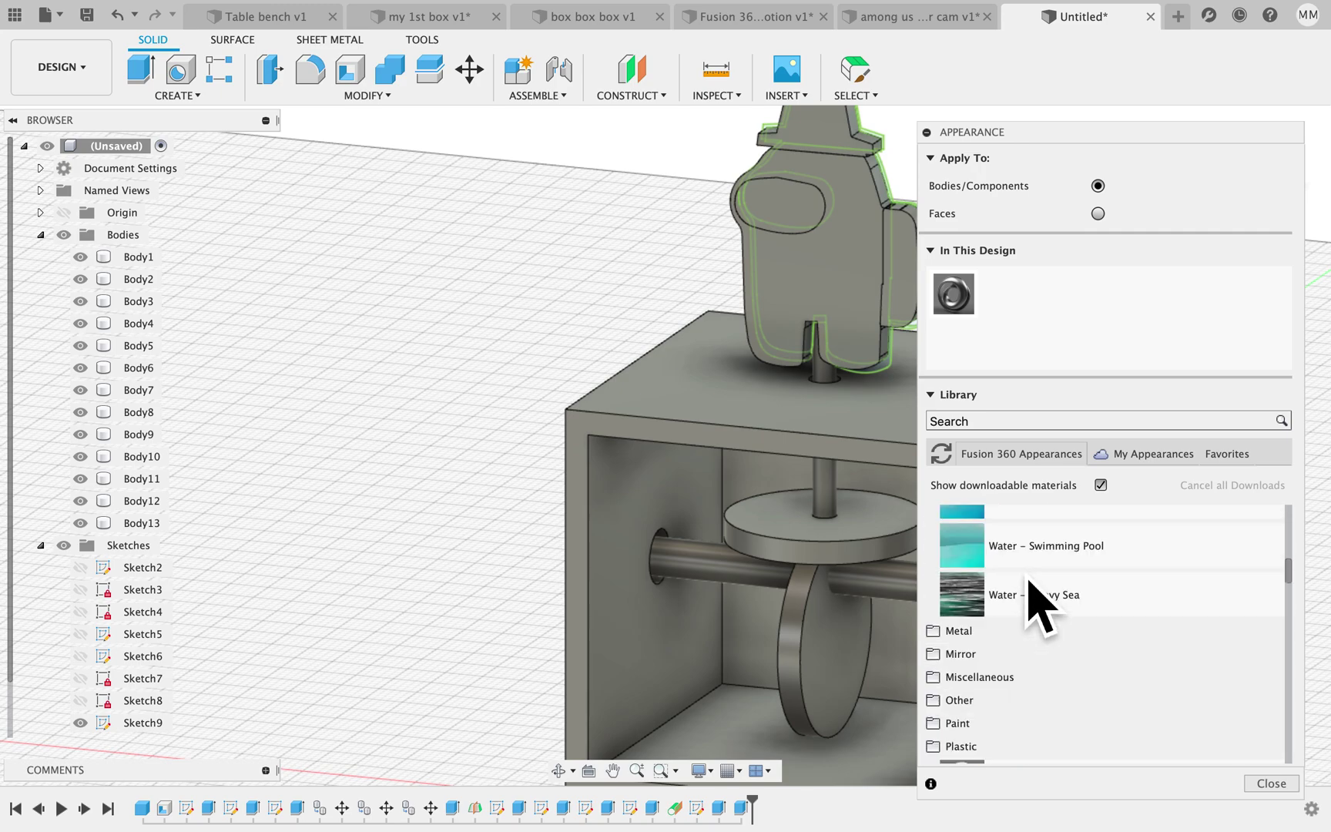
right_click(969, 306)
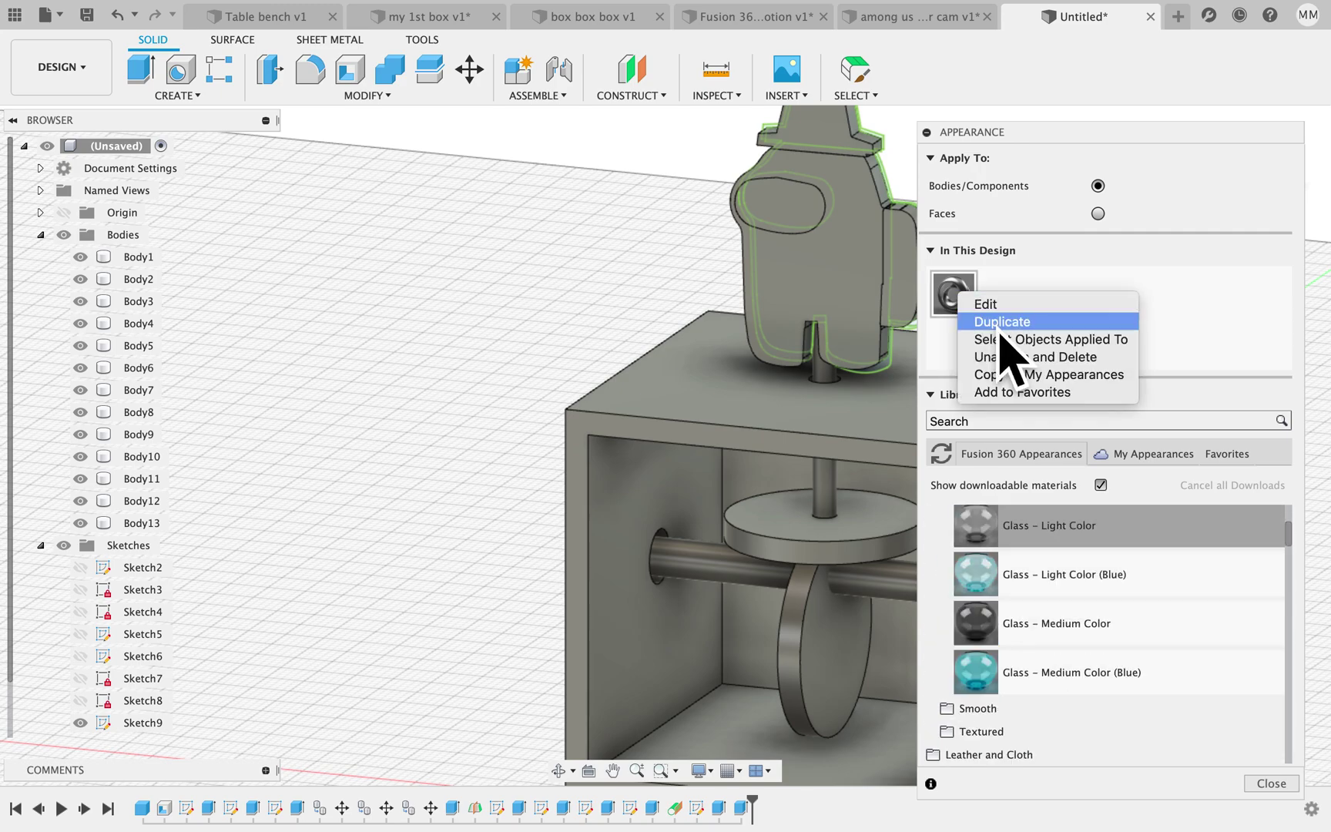
click(1009, 319)
right_click(964, 302)
click(1001, 336)
right_click(963, 302)
click(999, 334)
- Recolour the Steel - Satin (1) appearance to bright red and apply it to the character's main body
double_click(1013, 312)
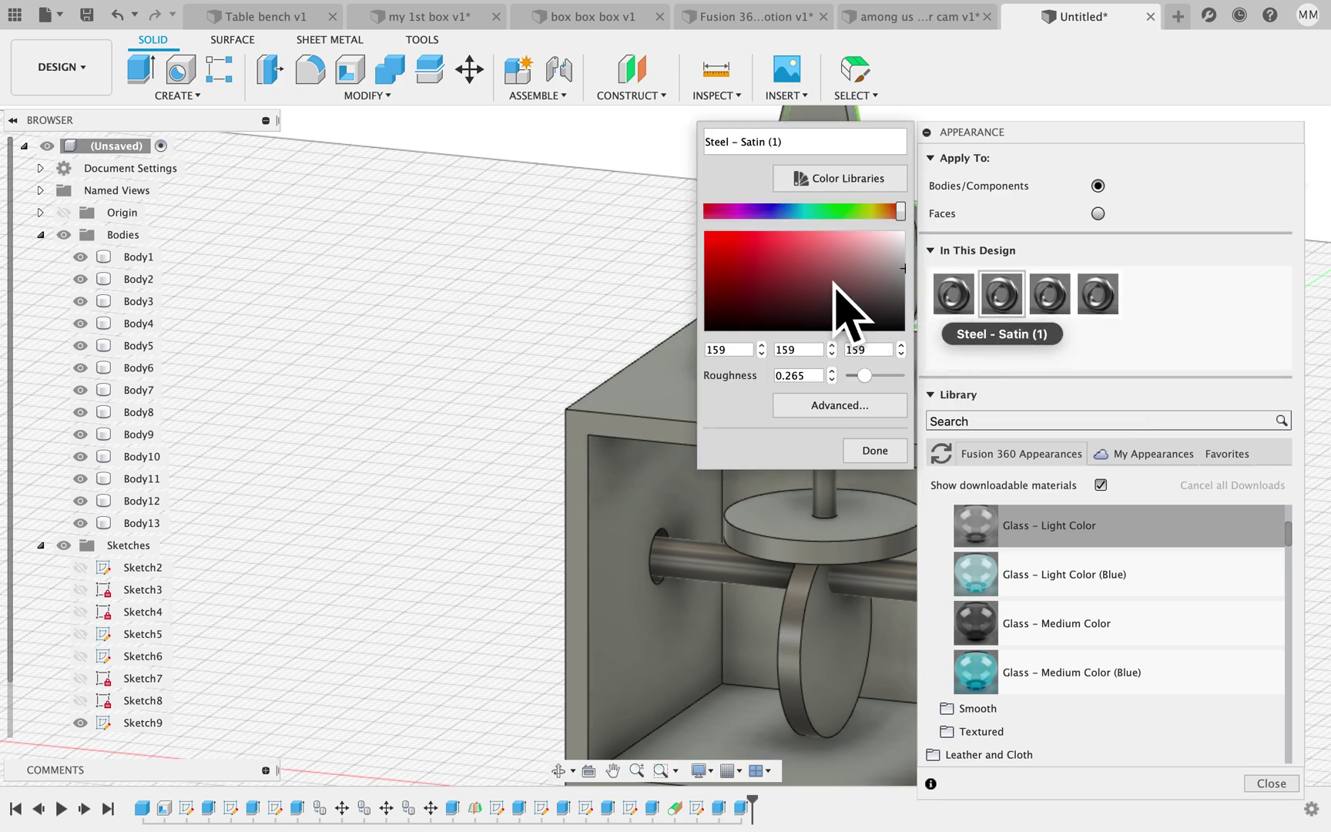
click(874, 451)
drag(1002, 293, 880, 296)
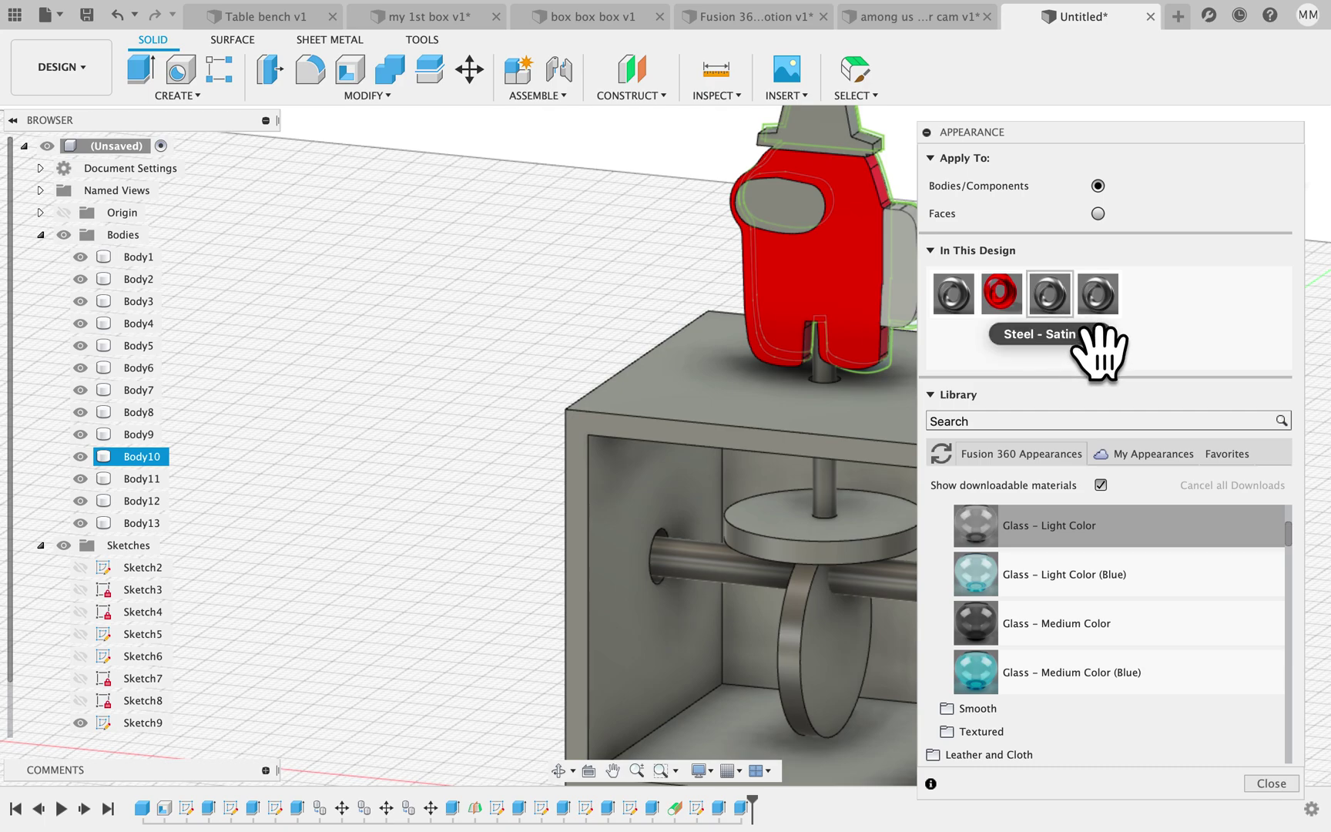
- Recolour the Steel - Satin (2) appearance to orange for the character's hat, and apply Steel - Satin (3) to the visor
double_click(1067, 309)
drag(902, 218, 899, 220)
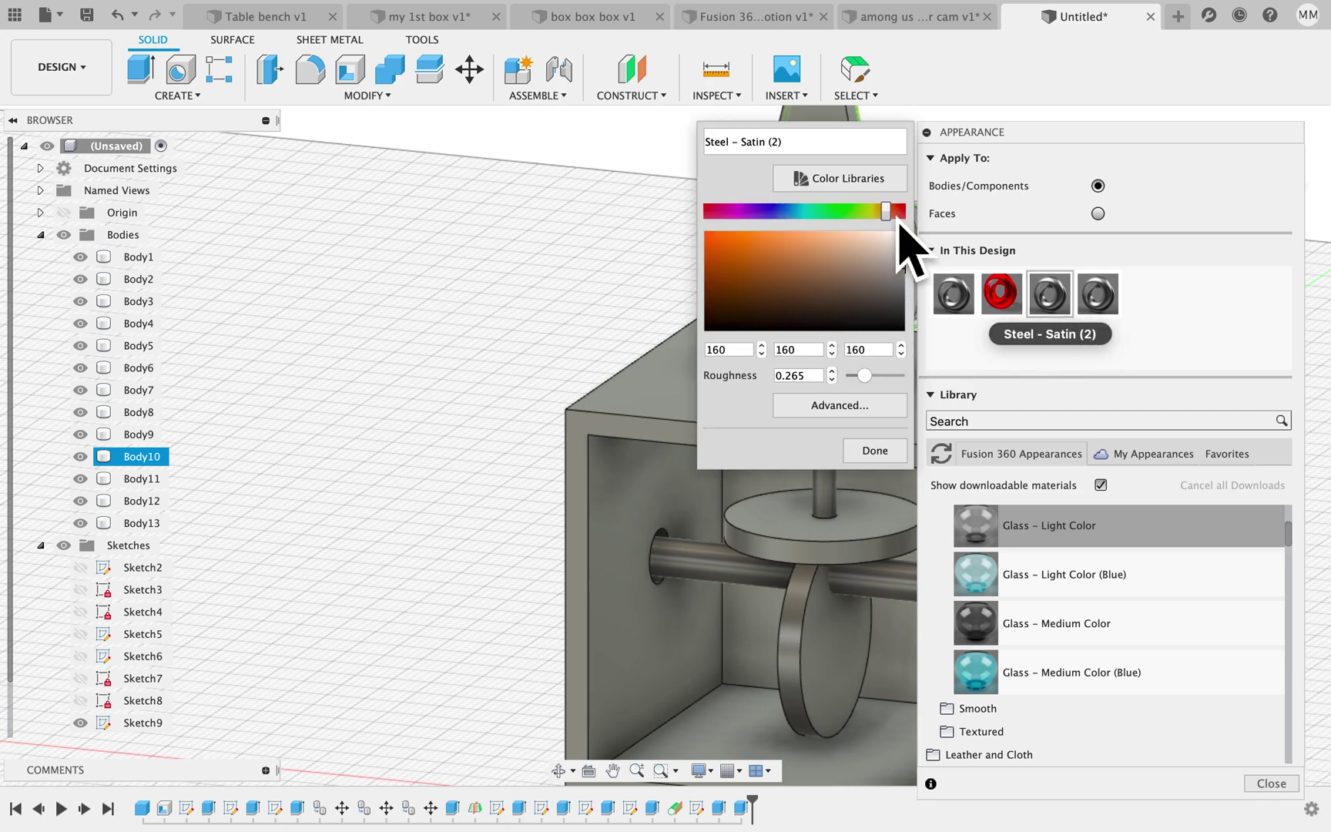
click(878, 452)
drag(1049, 293, 848, 143)
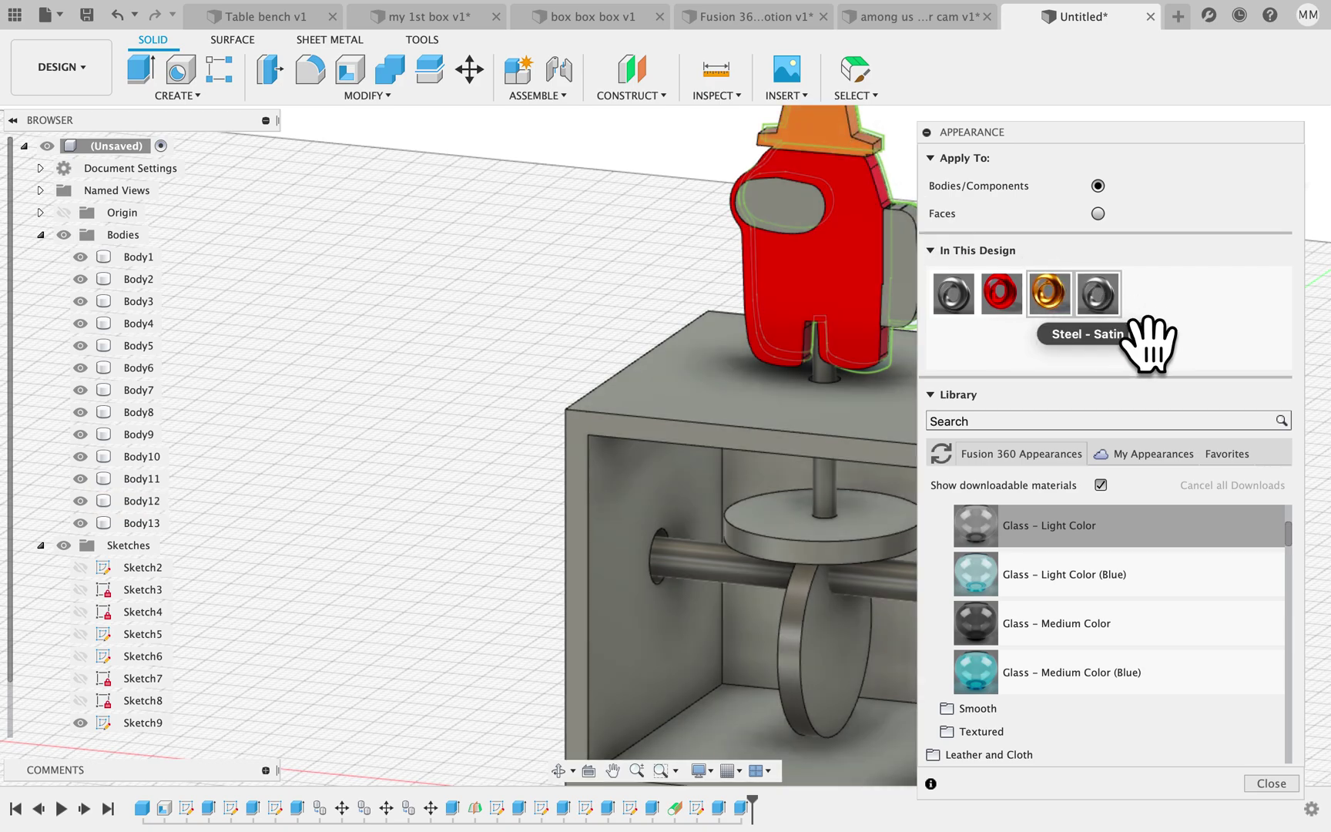
drag(1102, 299, 797, 224)
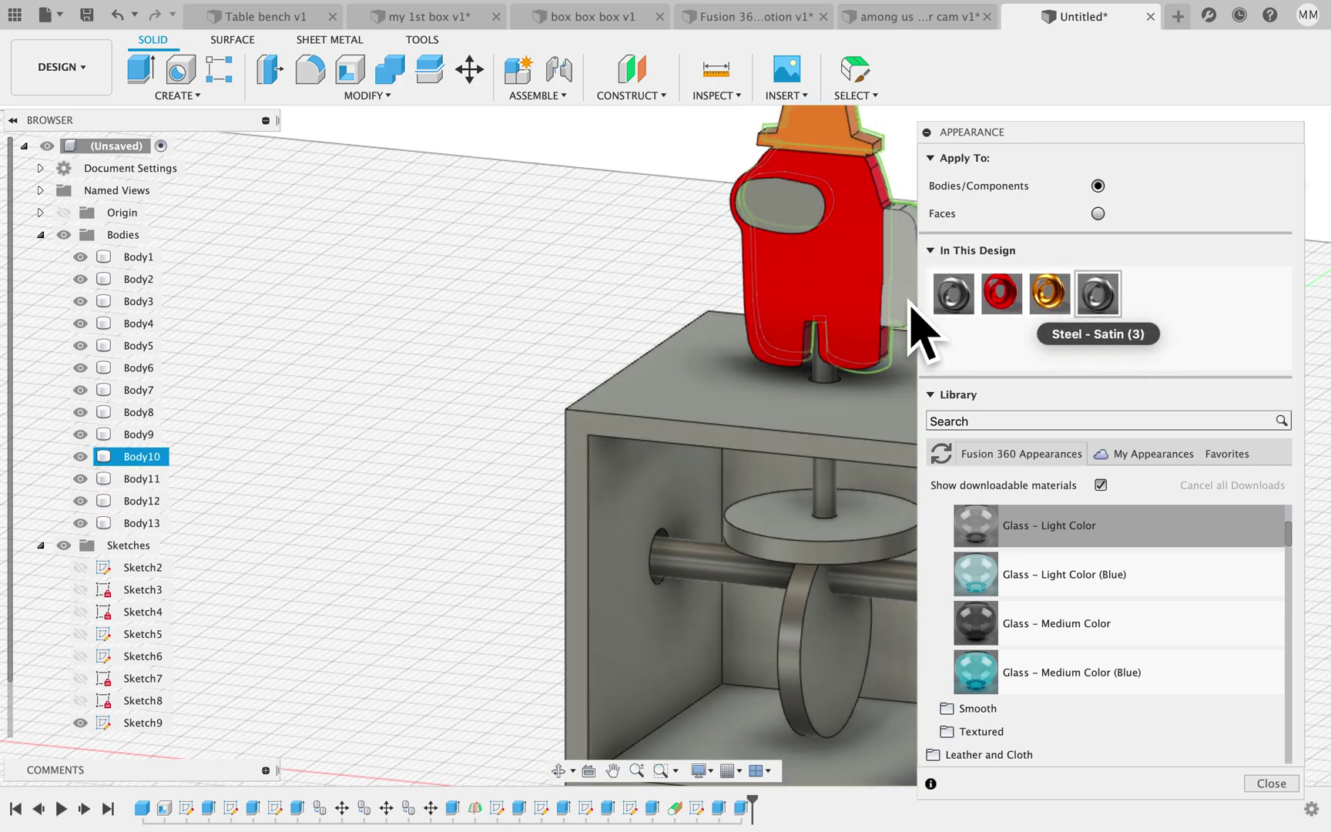
- Apply the Glass - Light Color appearance to the horizontal follower disc on the vertical rod inside the box
scroll(623, 512, down, 3)
scroll(622, 511, right, 2)
scroll(623, 511, down, 3)
scroll(623, 511, right, 3)
scroll(622, 512, up, 1)
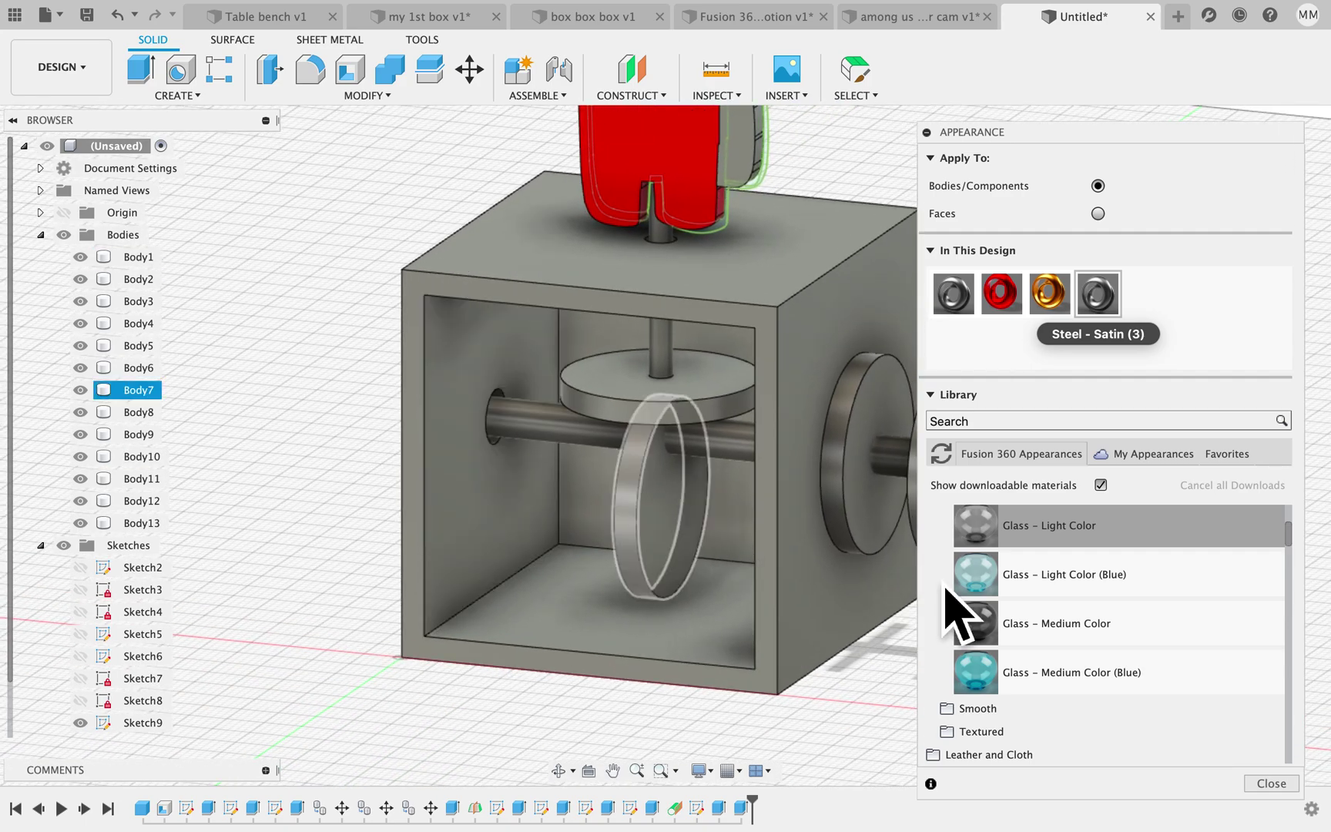
scroll(1051, 586, up, 3)
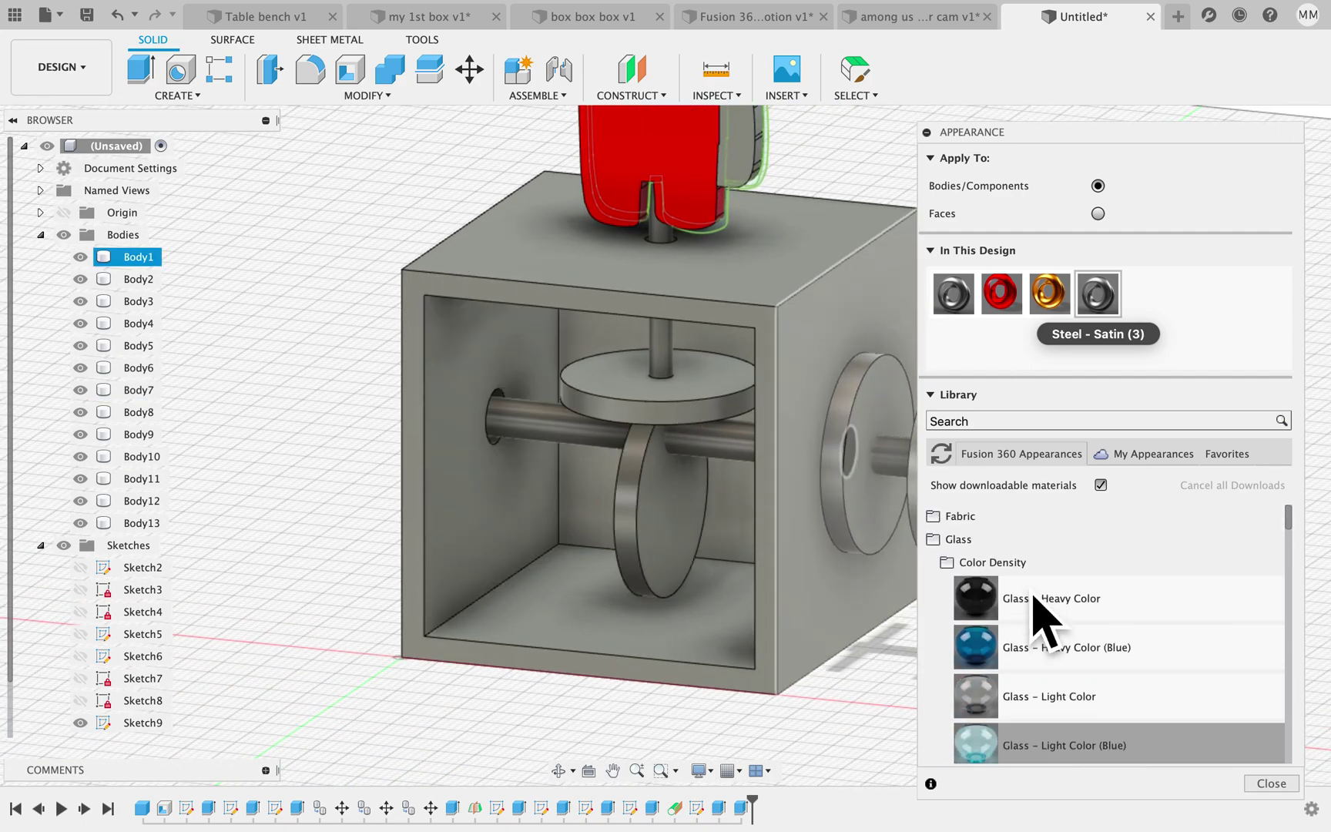
drag(1037, 702, 682, 438)
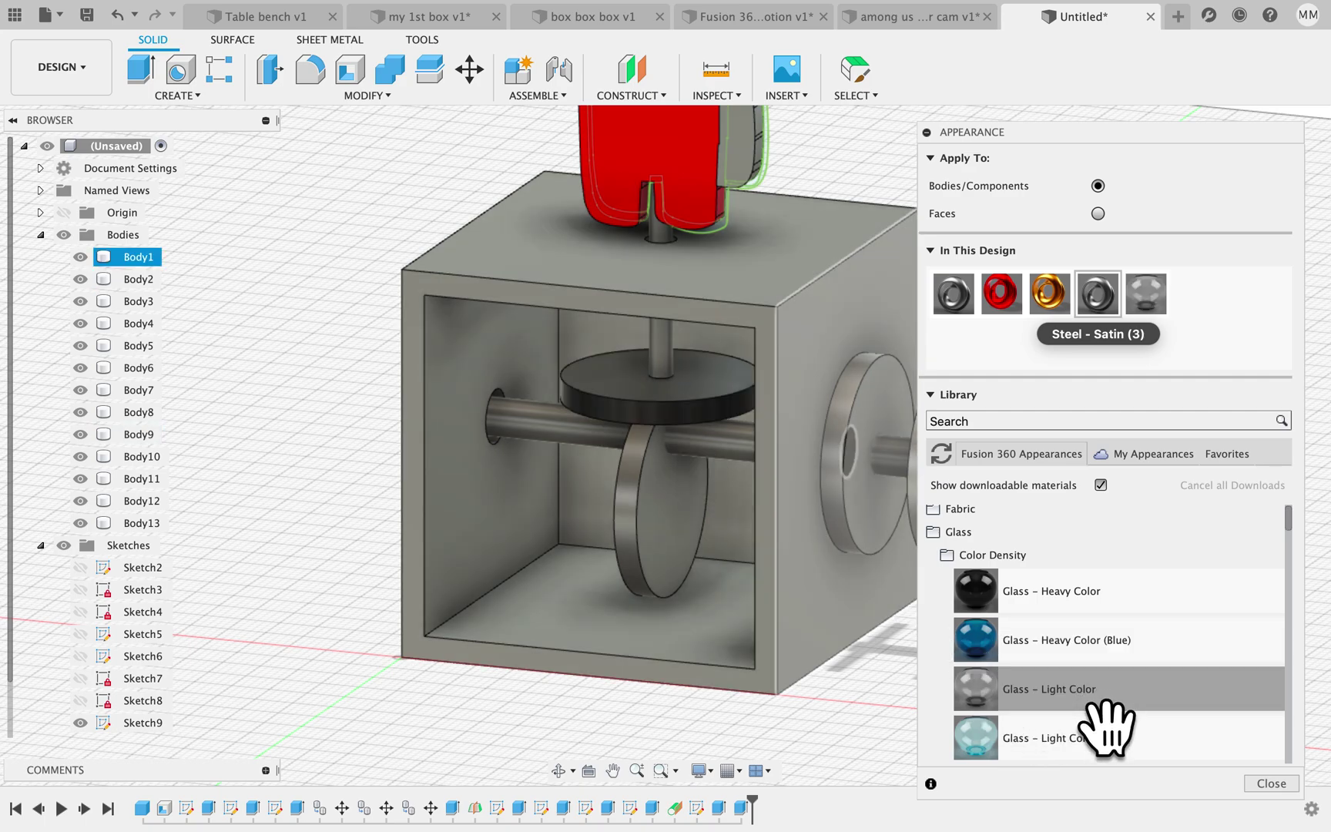
- Apply the transparent plastic Acrylic (Clear) to the horizontal follower disc and to the cam below it
scroll(1106, 728, down, 10)
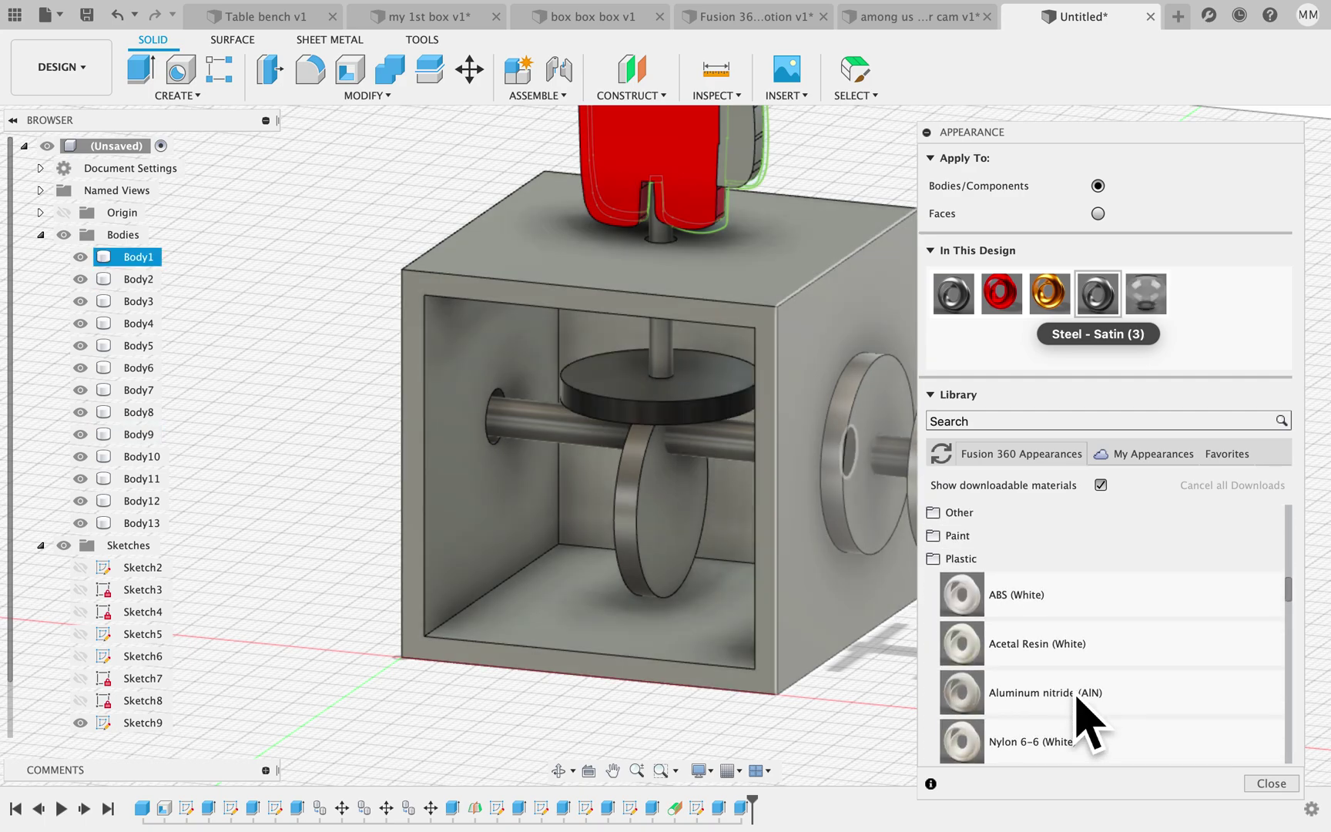
scroll(1077, 698, down, 3)
scroll(1077, 698, down, 8)
scroll(1083, 713, down, 3)
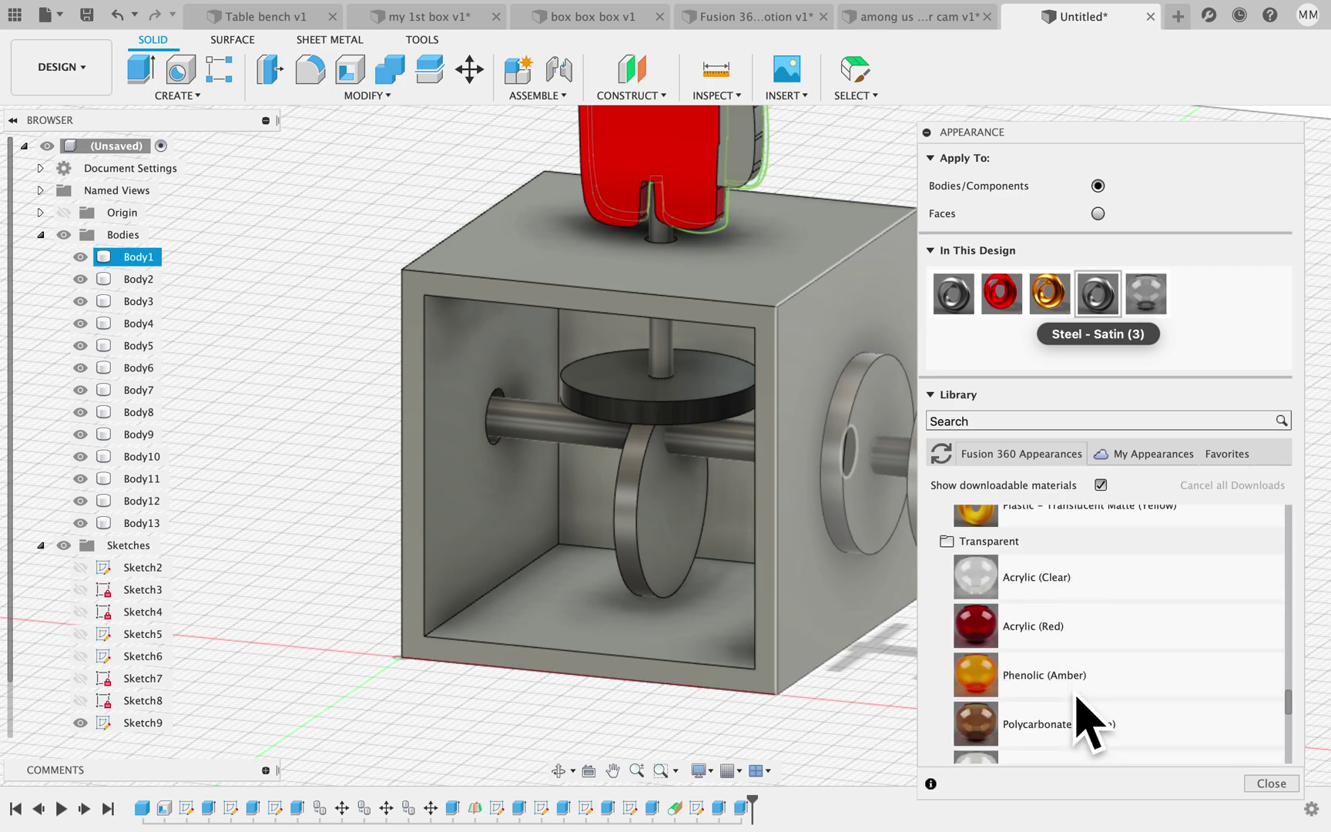
drag(1064, 585, 721, 423)
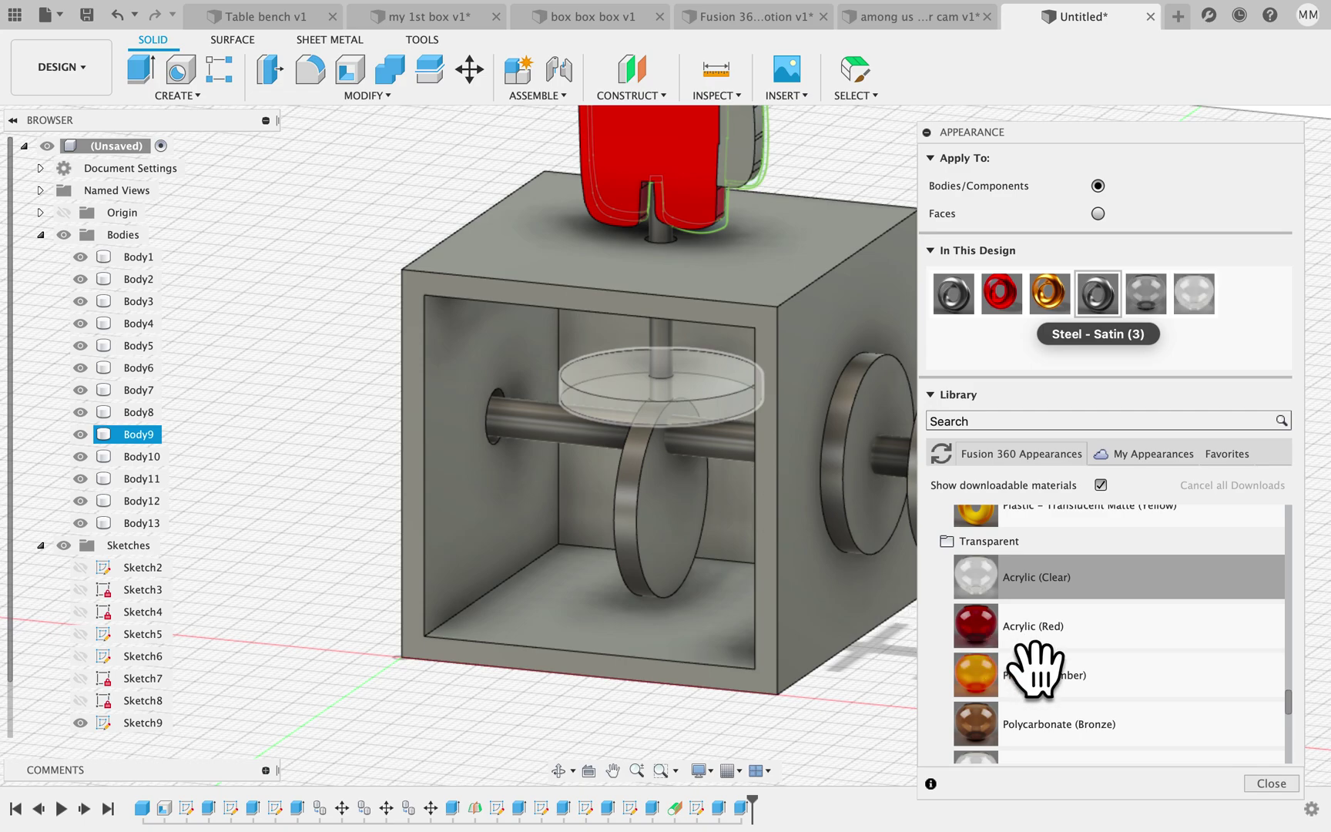
drag(1071, 586, 796, 704)
drag(911, 654, 963, 657)
- Apply the wood appearance Bamboo Light - Semigloss to the box
scroll(1001, 660, down, 5)
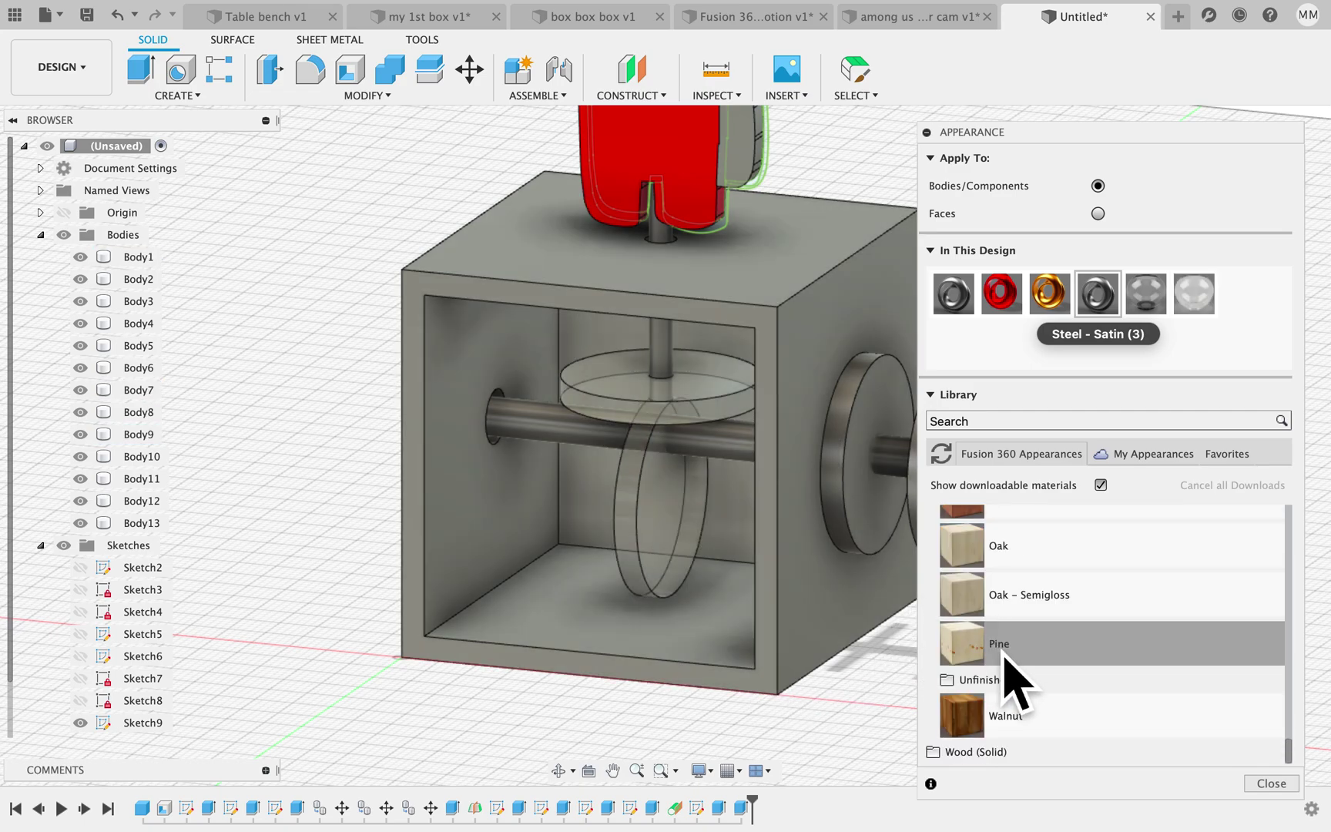
scroll(1046, 674, up, 3)
scroll(1044, 659, up, 2)
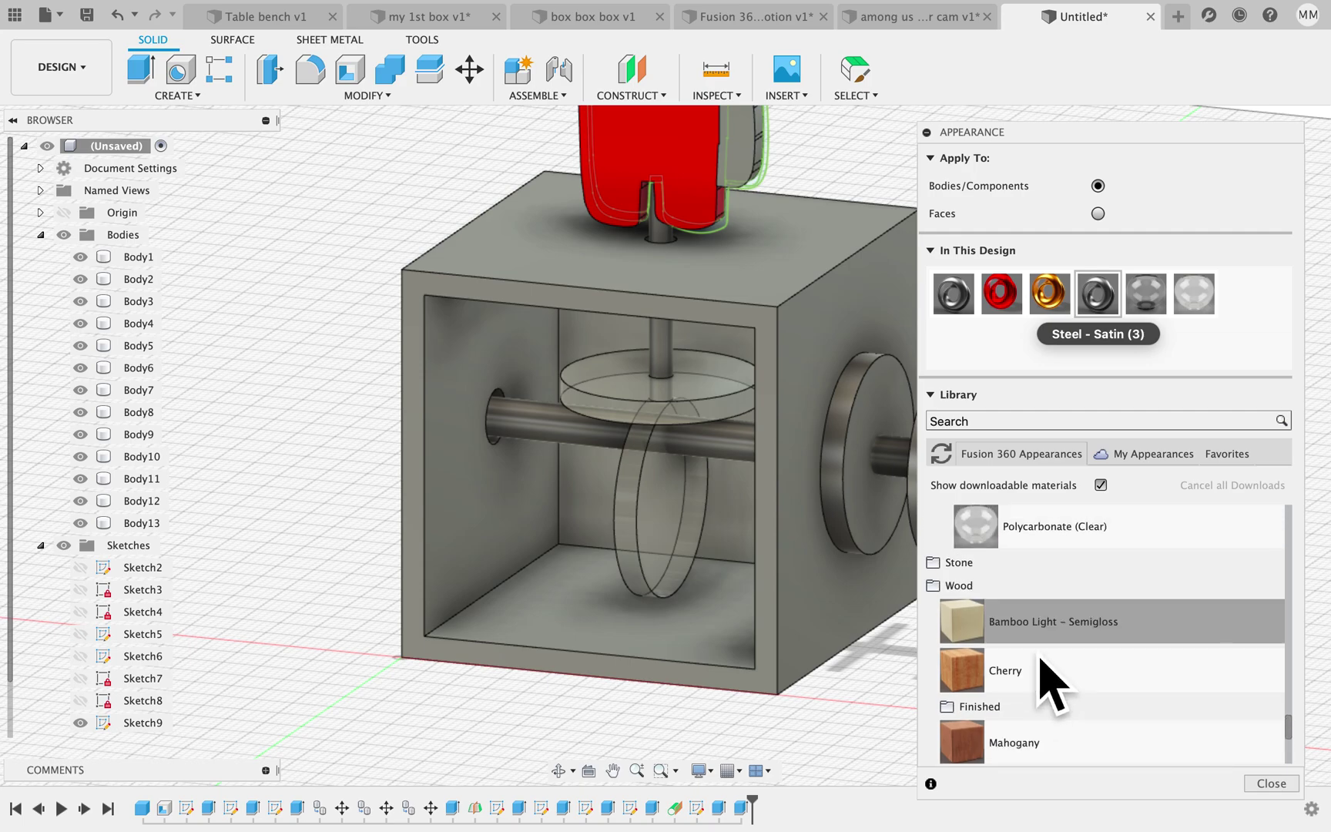
drag(1073, 682, 823, 719)
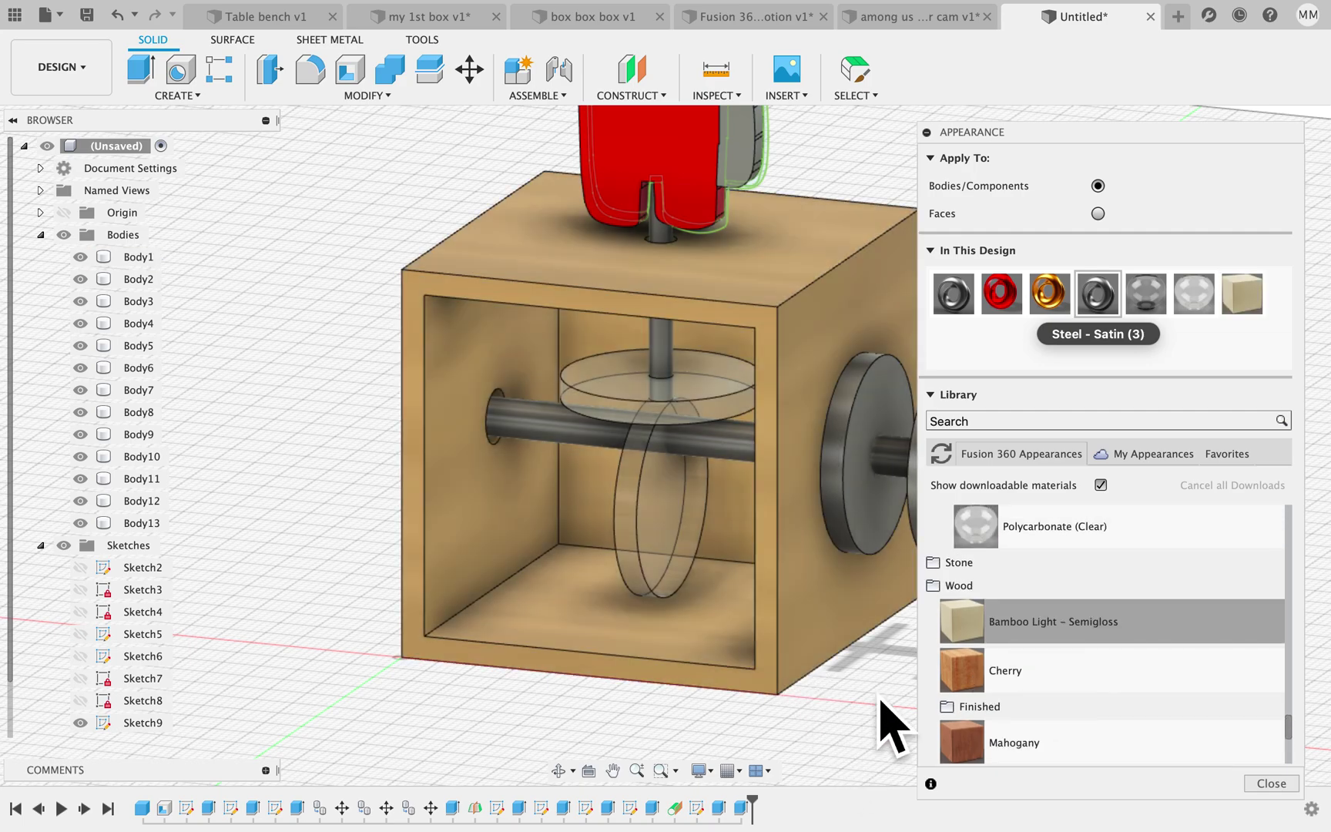
- Apply Bamboo Light - Semigloss to the axle and to all the discs outside both sides of the box
drag(1033, 660, 786, 590)
drag(980, 654, 728, 566)
drag(1012, 613, 877, 530)
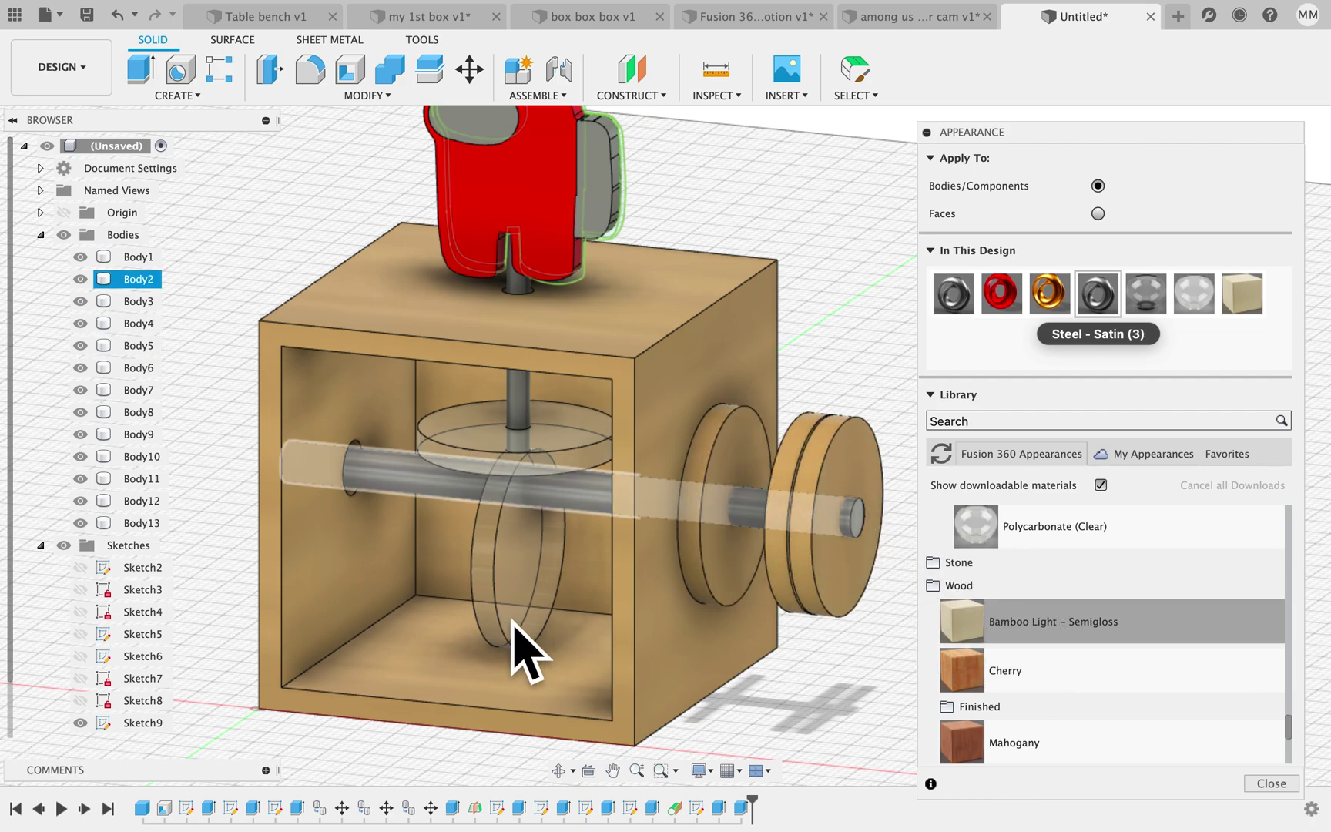
shift+scroll(512, 620, left, 10)
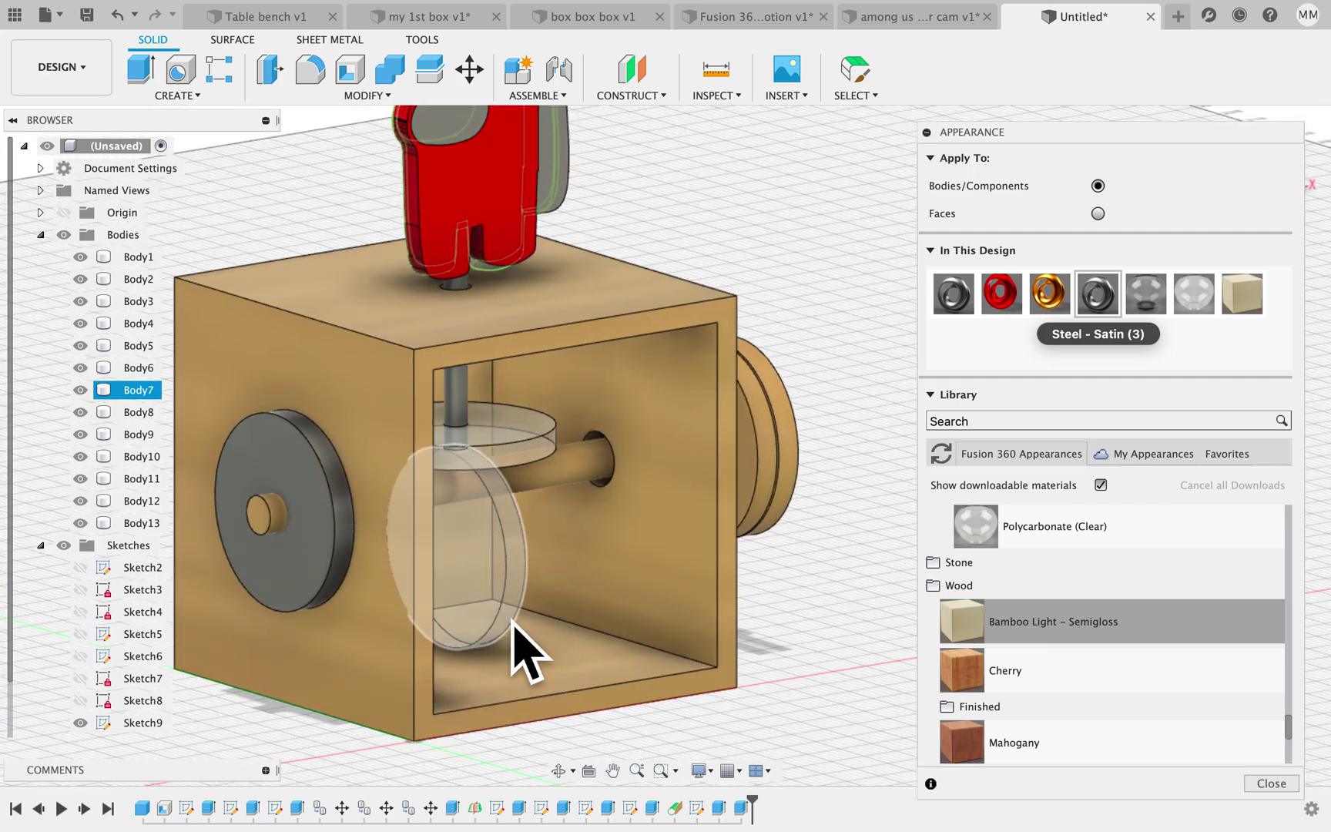
drag(981, 616, 357, 517)
shift+scroll(524, 477, right, 10)
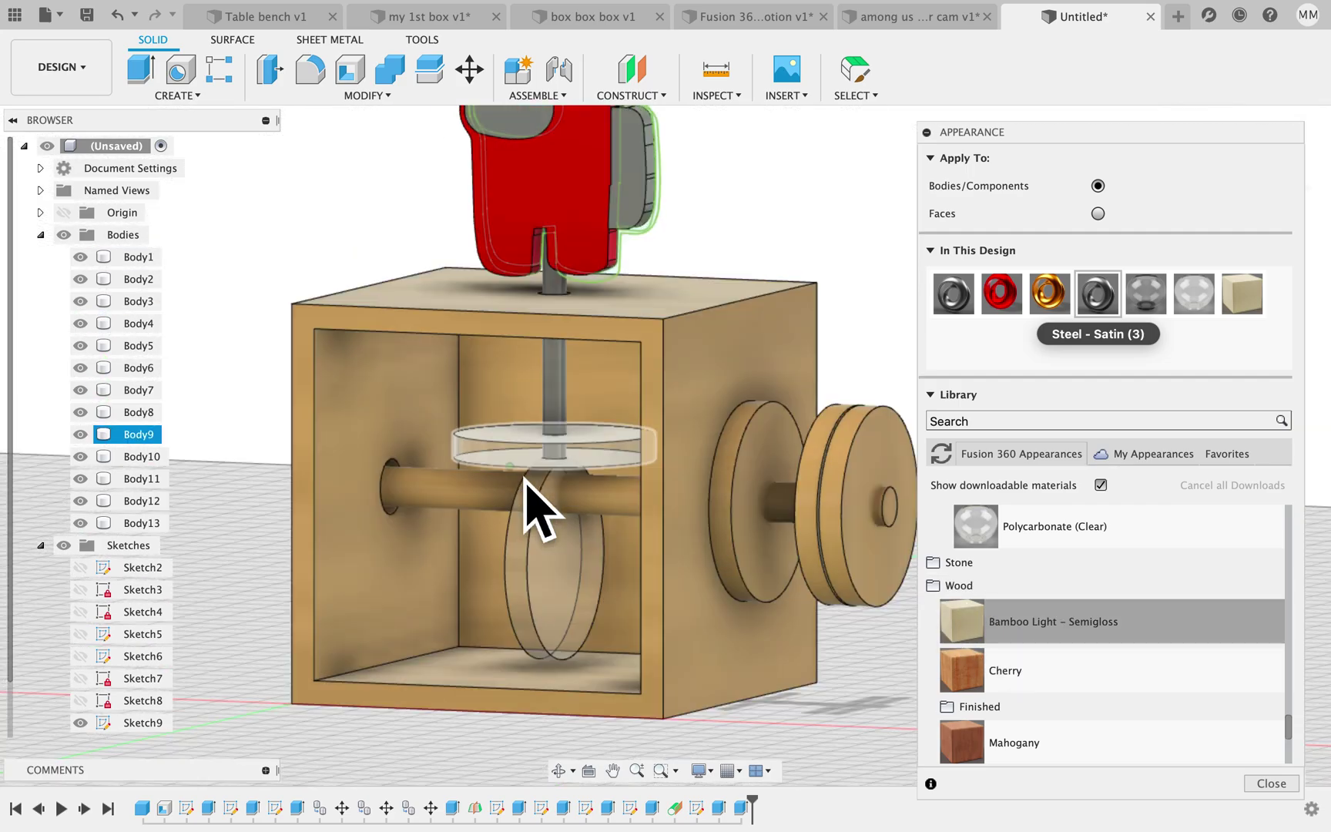
shift+scroll(540, 508, right, 10)
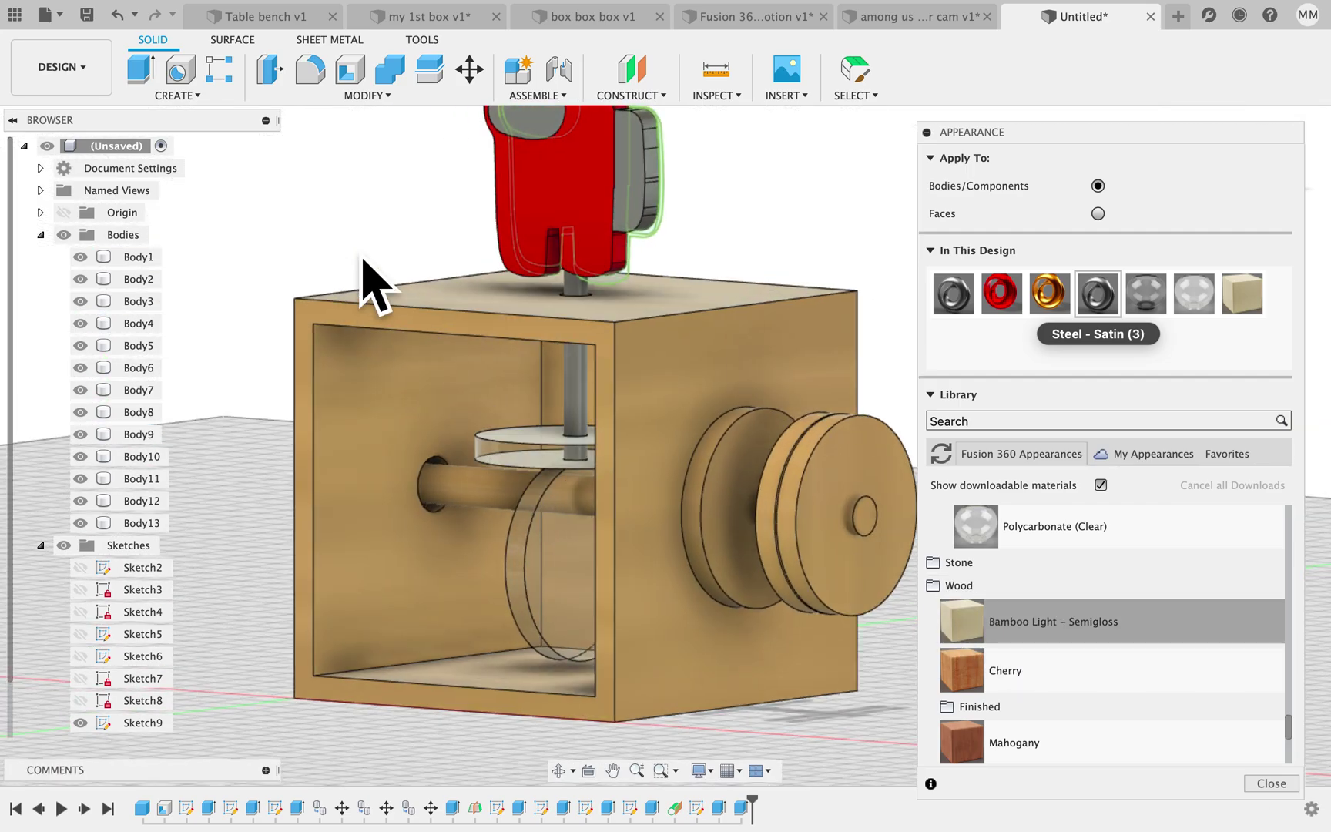
scroll(362, 259, up, 5)
shift+scroll(362, 260, left, 5)
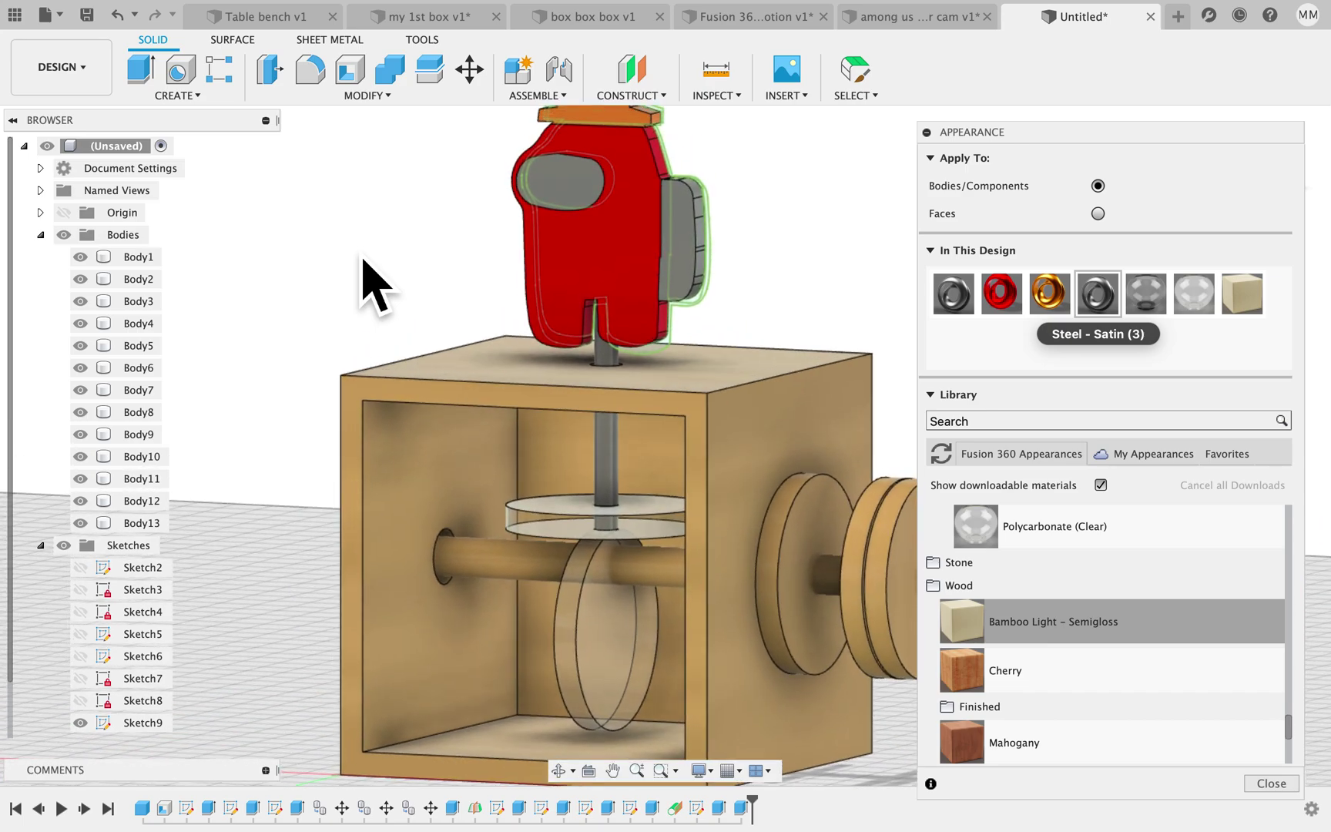
scroll(362, 262, down, 3)
scroll(382, 258, right, 5)
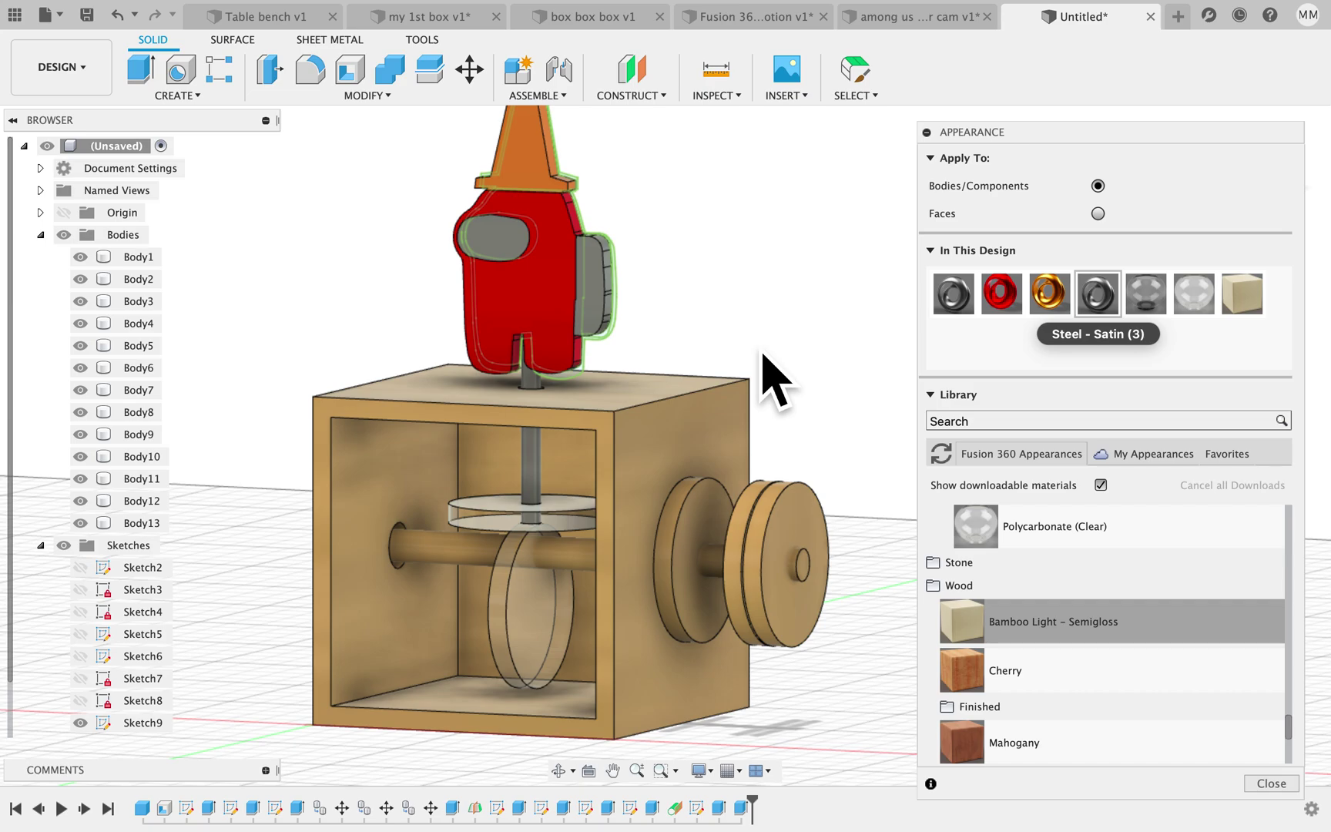
- Collapse the Appearance settings and save the design as MINI CAM AMONG US in My First Project
click(928, 132)
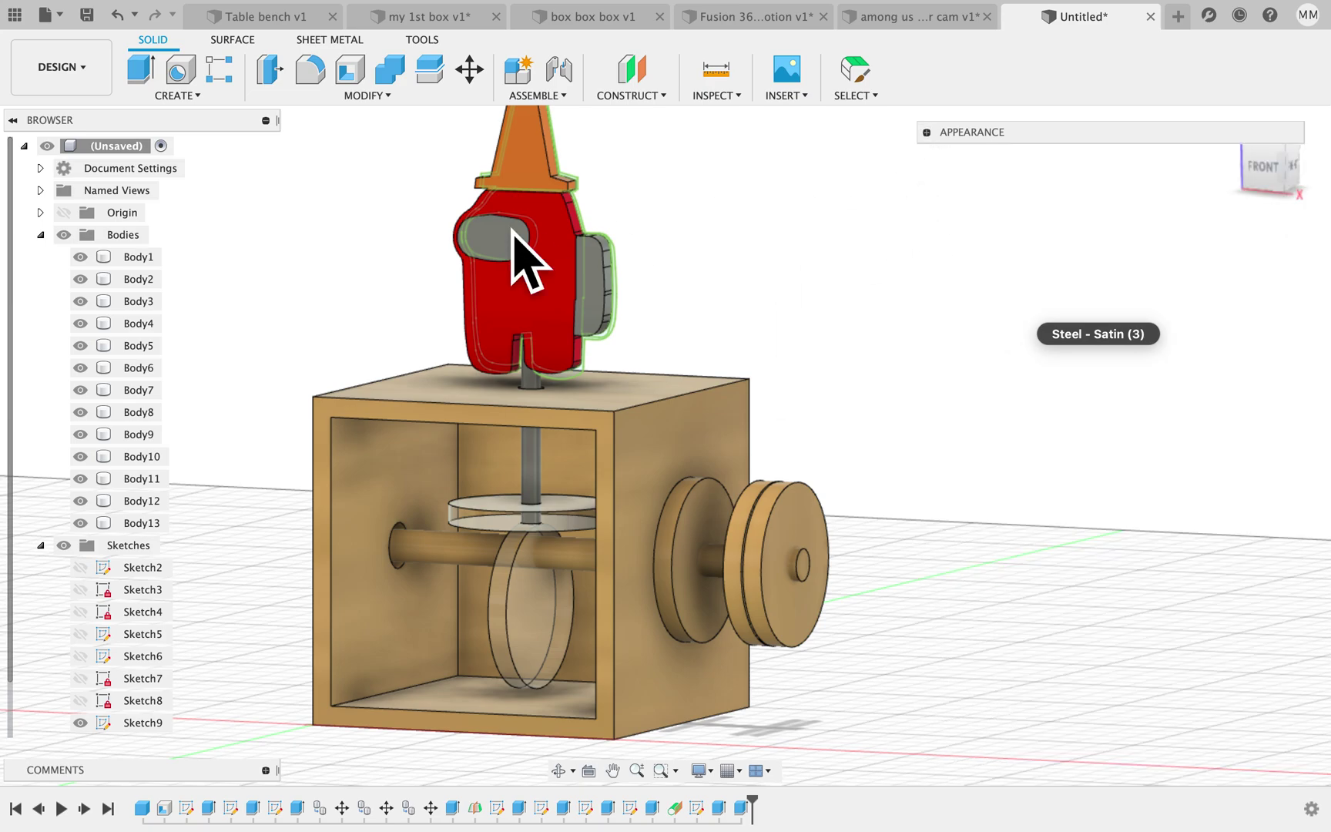
click(87, 14)
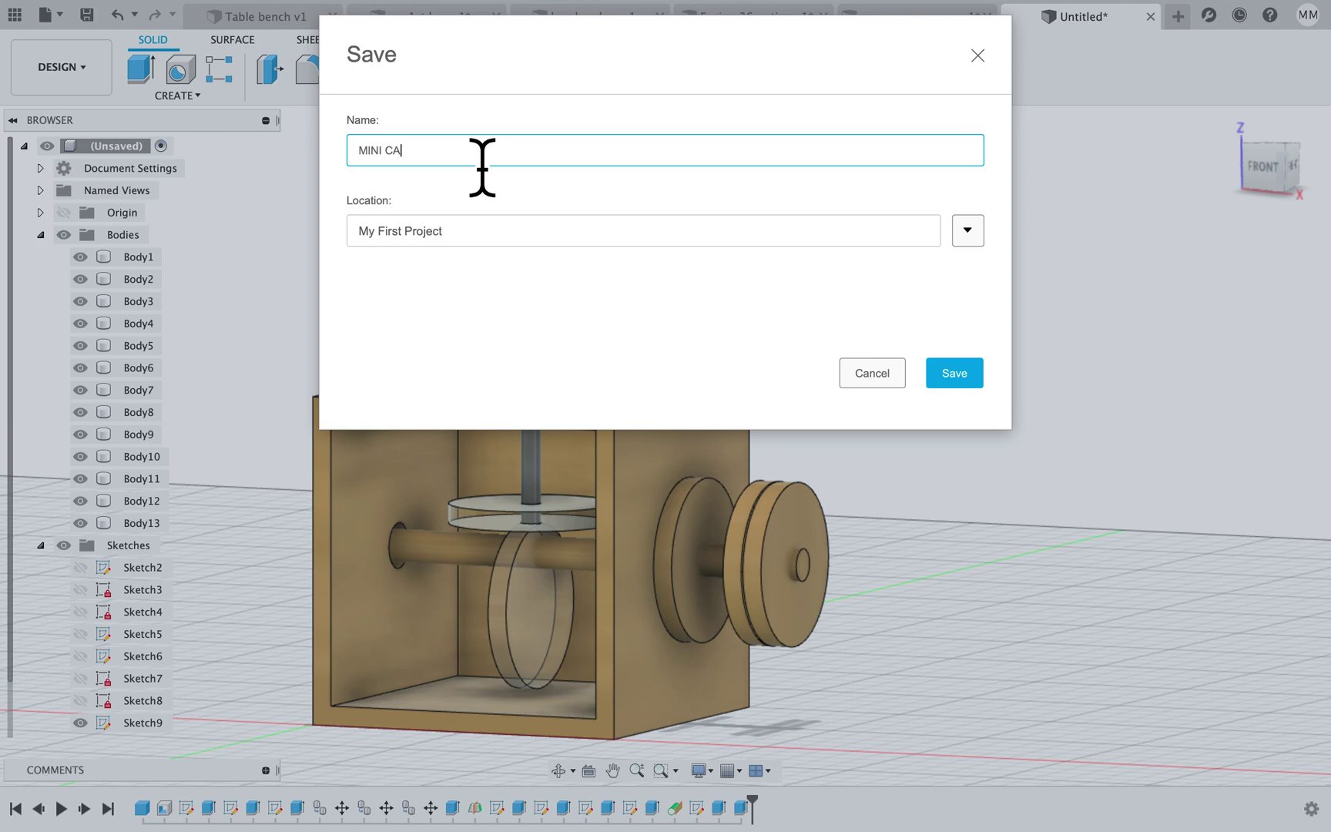
key(Return)
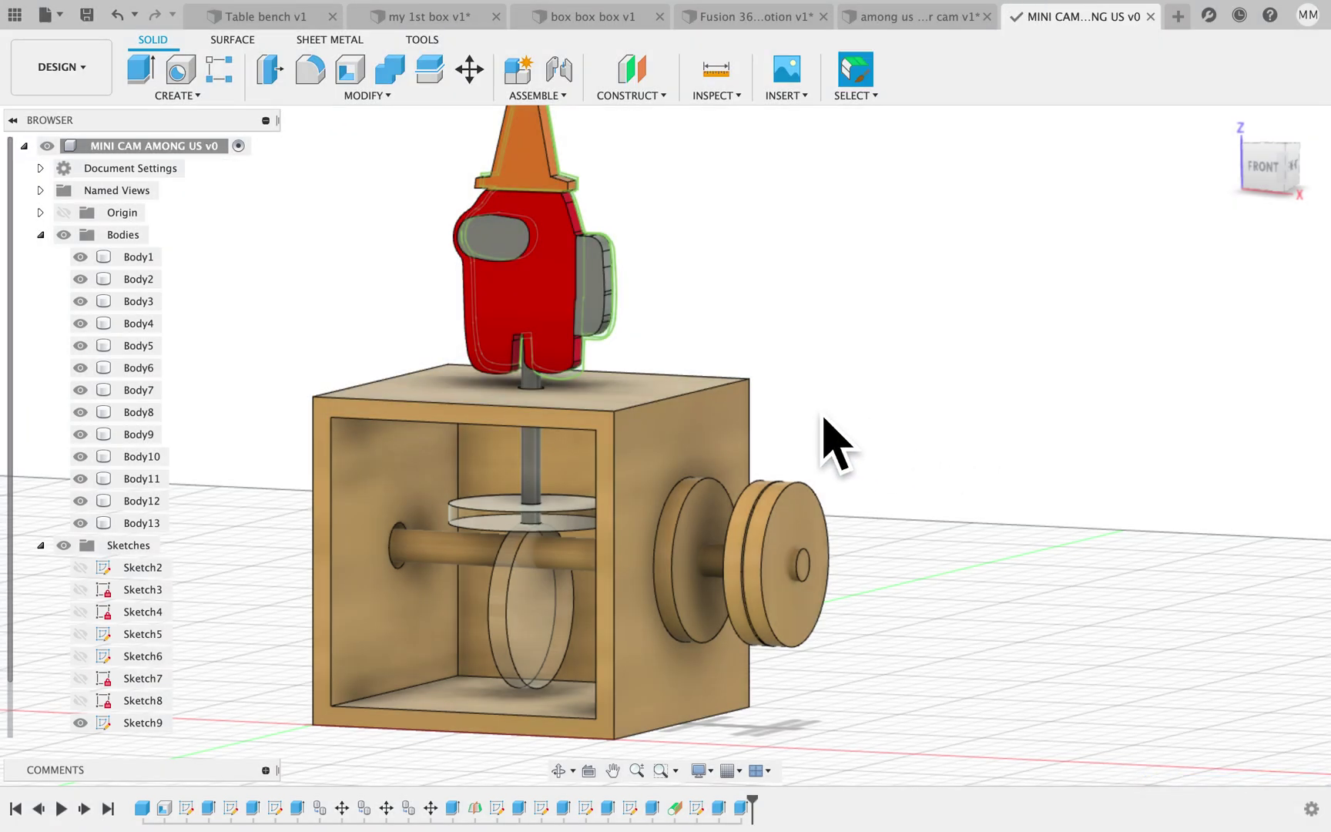
- Switch the design to the Render workspace
click(54, 67)
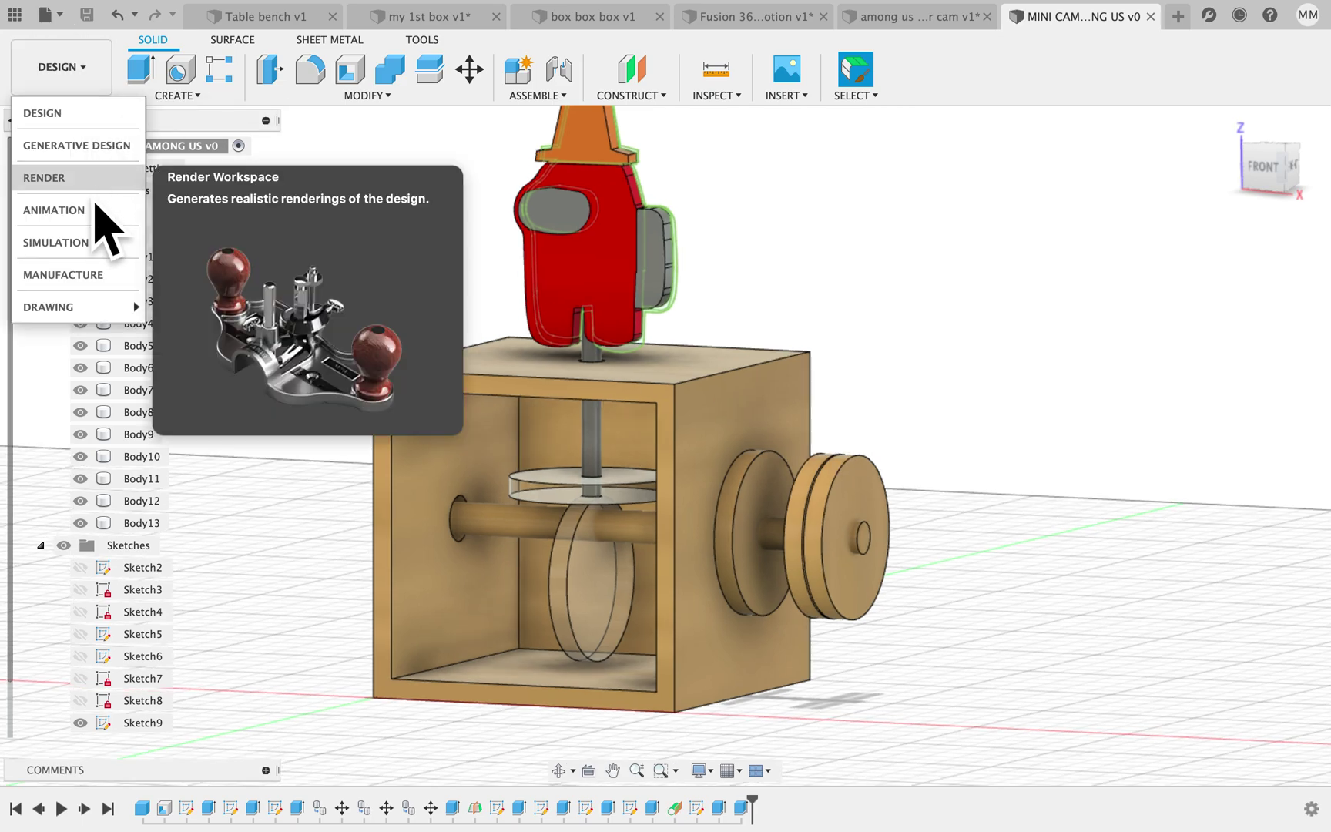
click(94, 192)
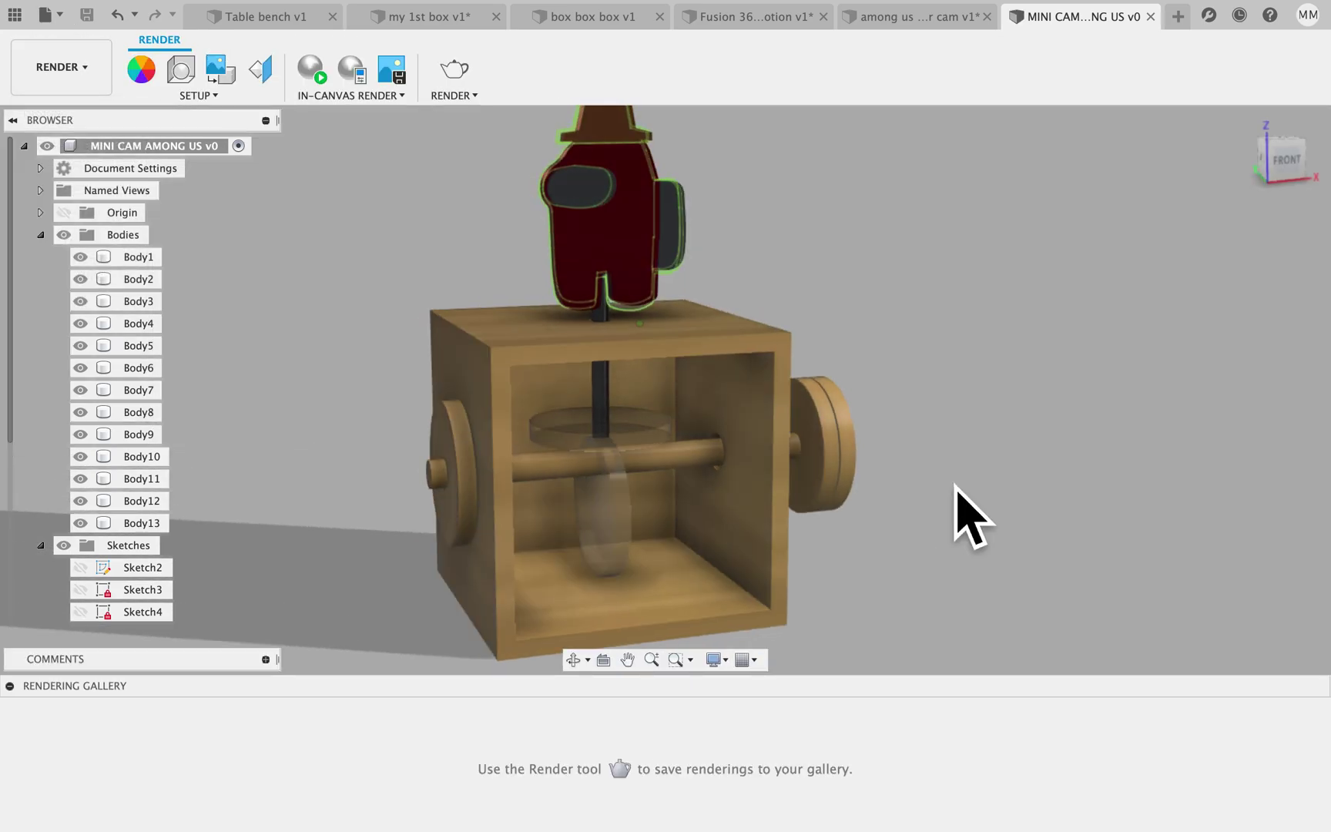